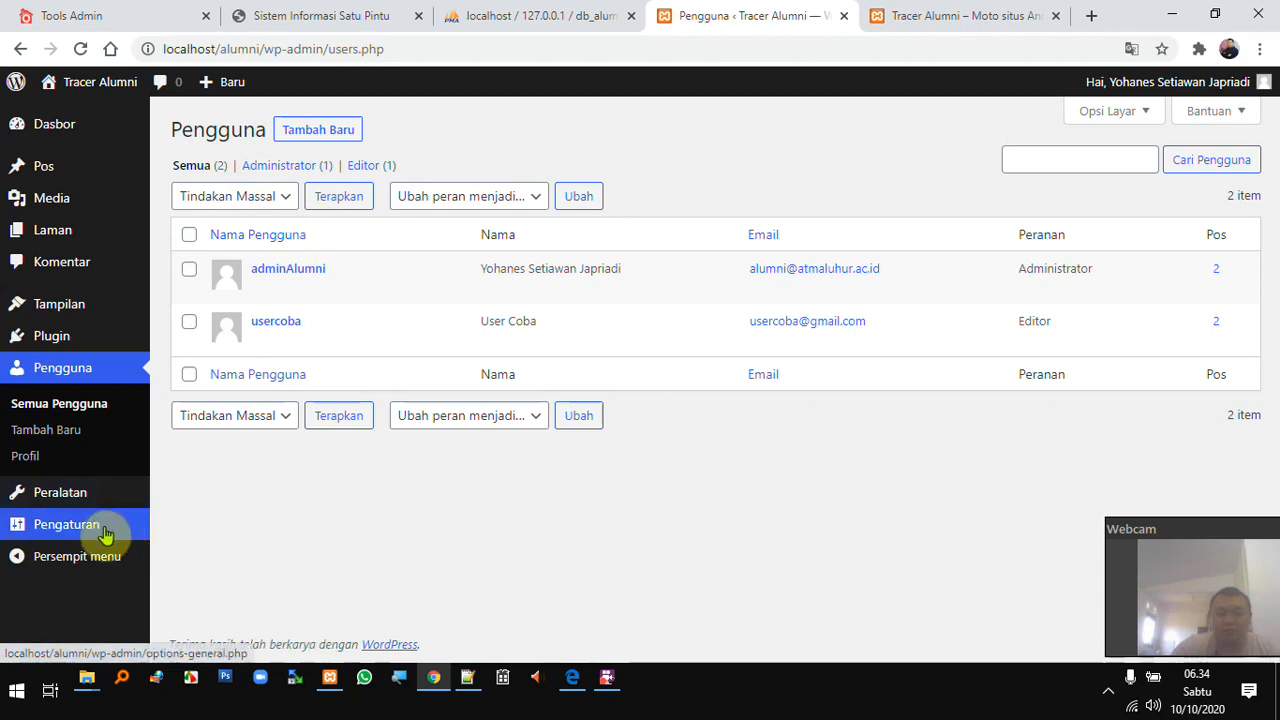
- Append ' Atma Luhur' to the site title in General Settings and save
left_click(105, 535)
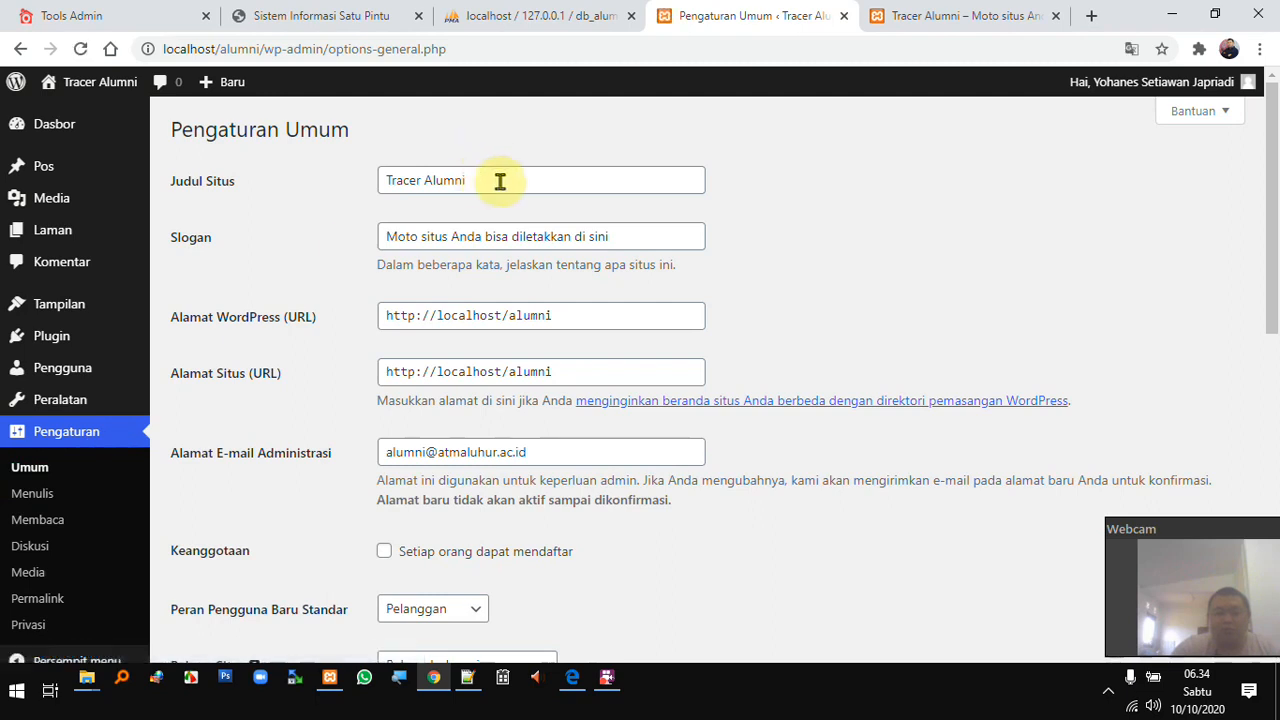
left_click_drag(500, 181, 388, 183)
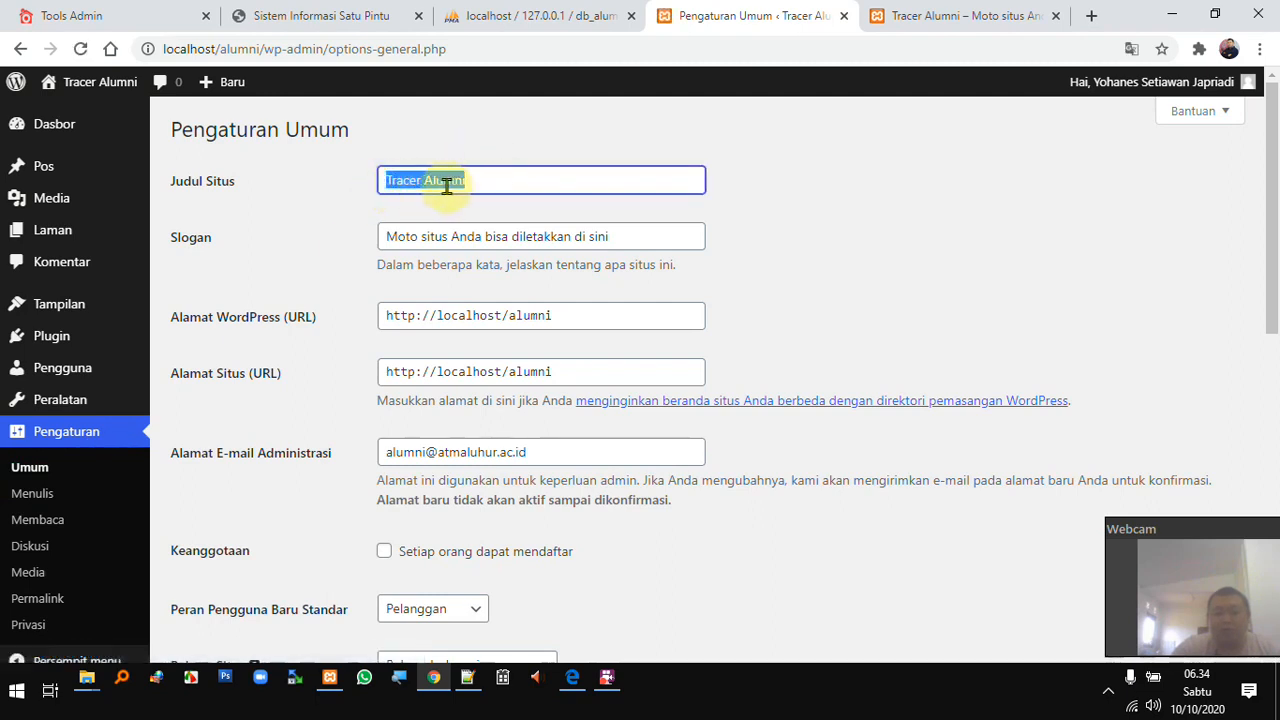
left_click(935, 15)
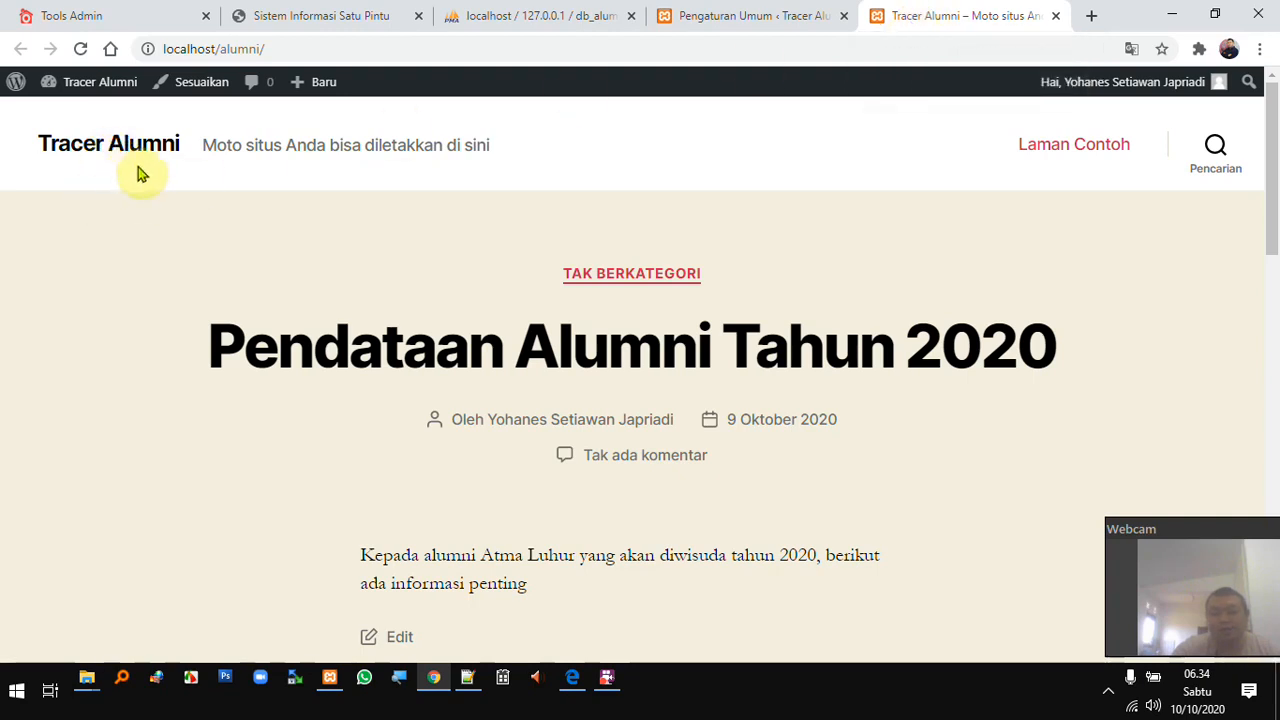
left_click(785, 14)
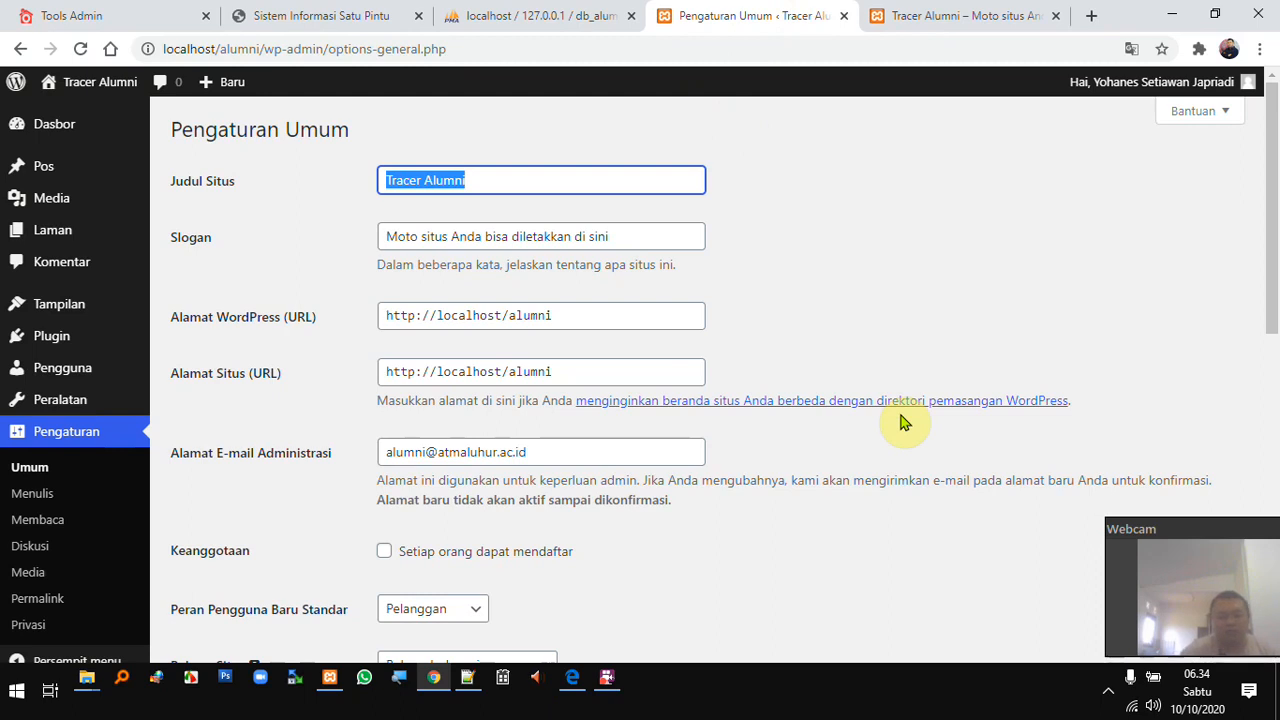
key("Right")
type("Atma Luhur")
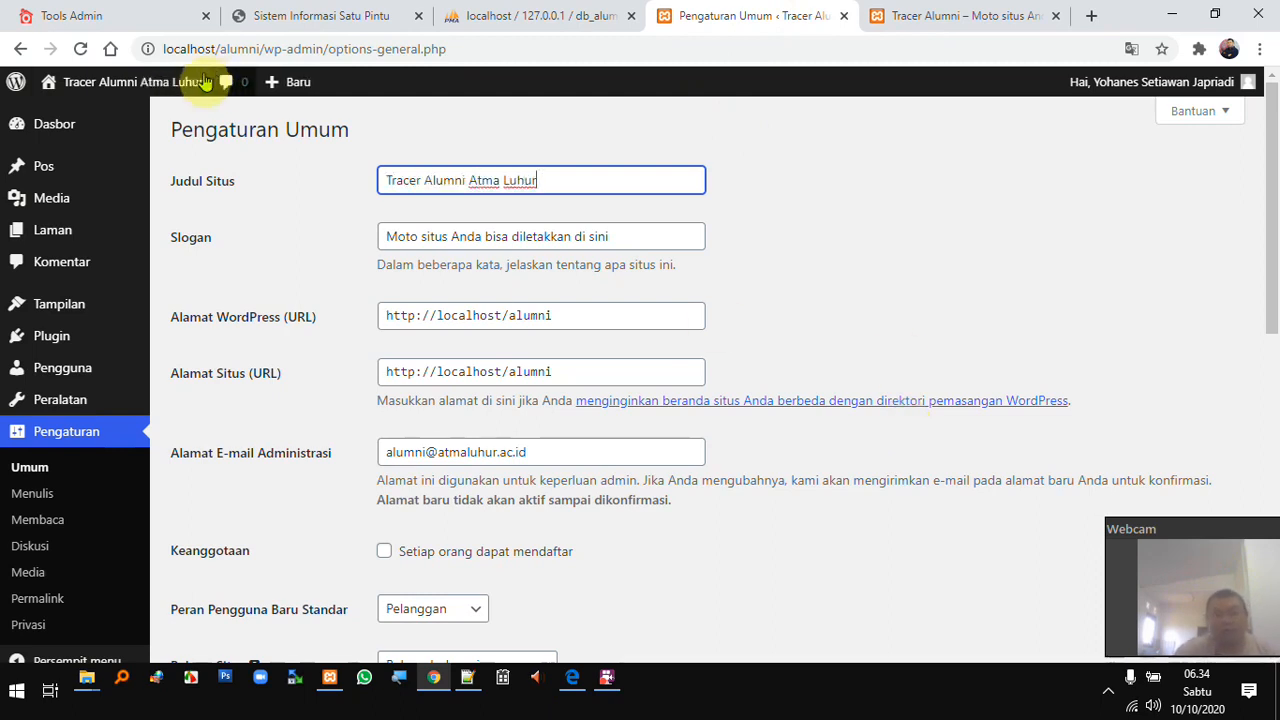
scroll(535, 484, "down", 3)
scroll(540, 480, "down", 5)
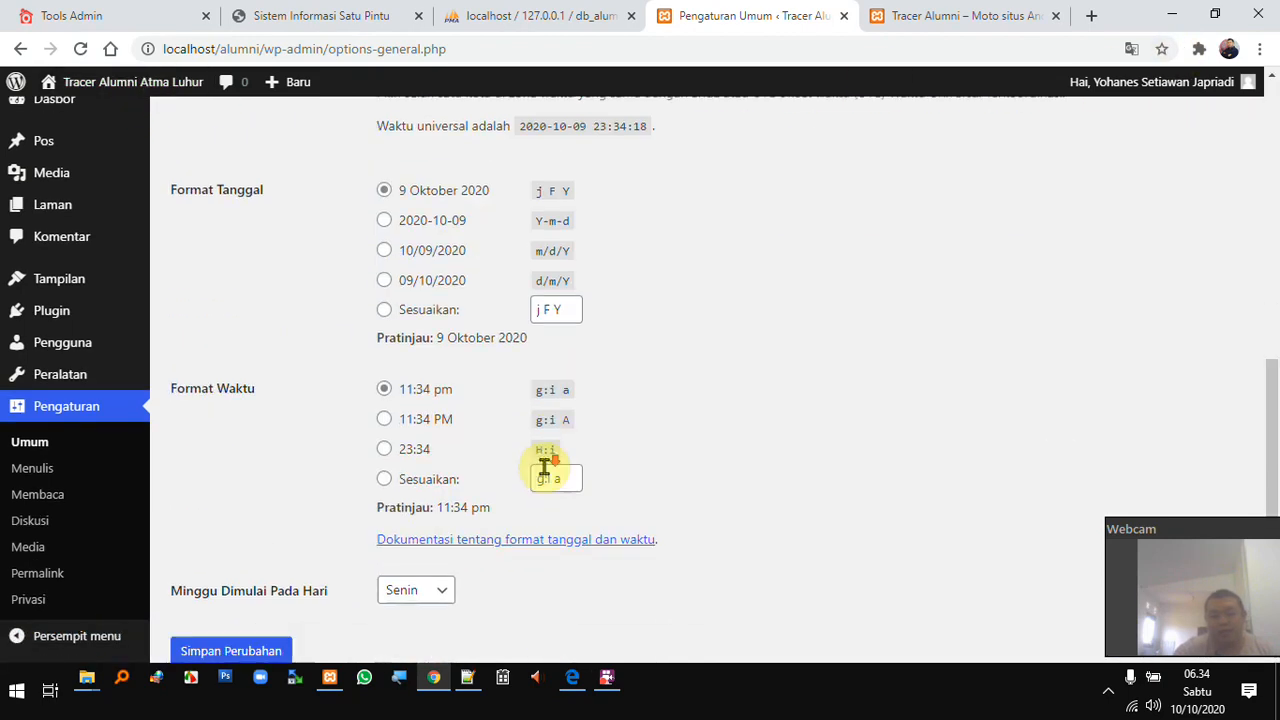
left_click(266, 563)
- Reload the front page to confirm the title 'Tracer Alumni Atma Luhur'
left_click(910, 12)
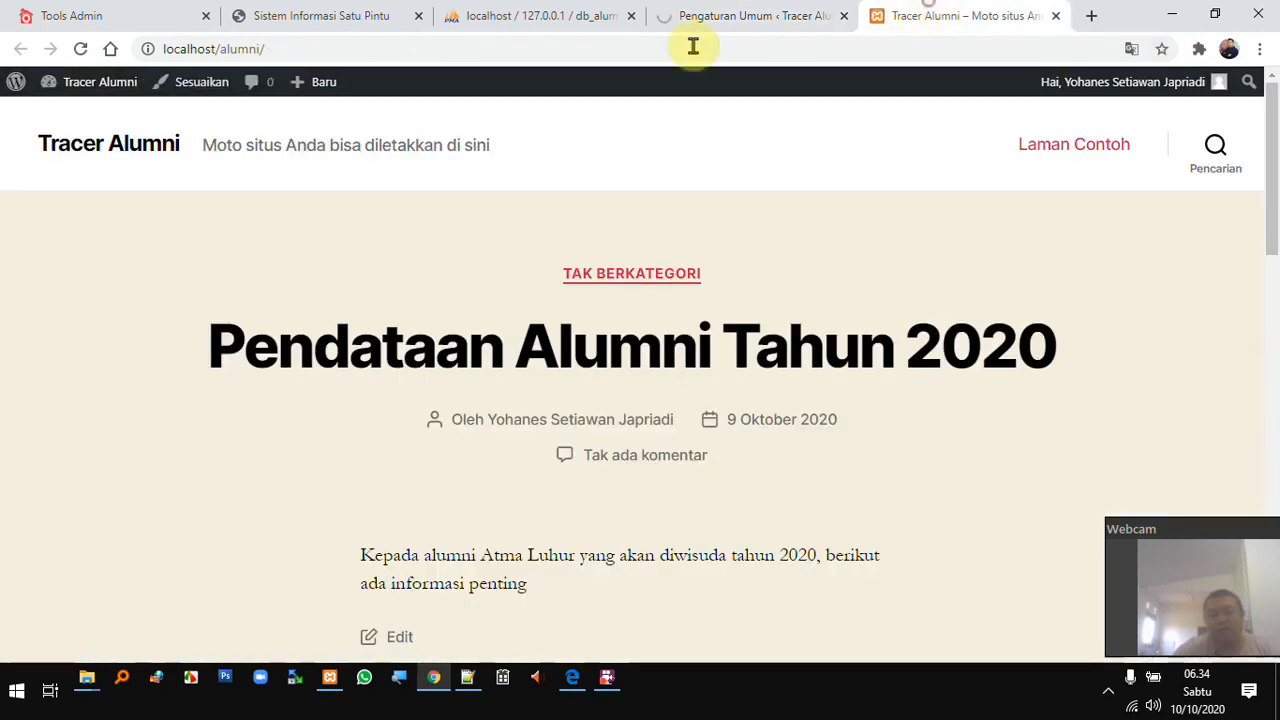
left_click(624, 46)
key("Return")
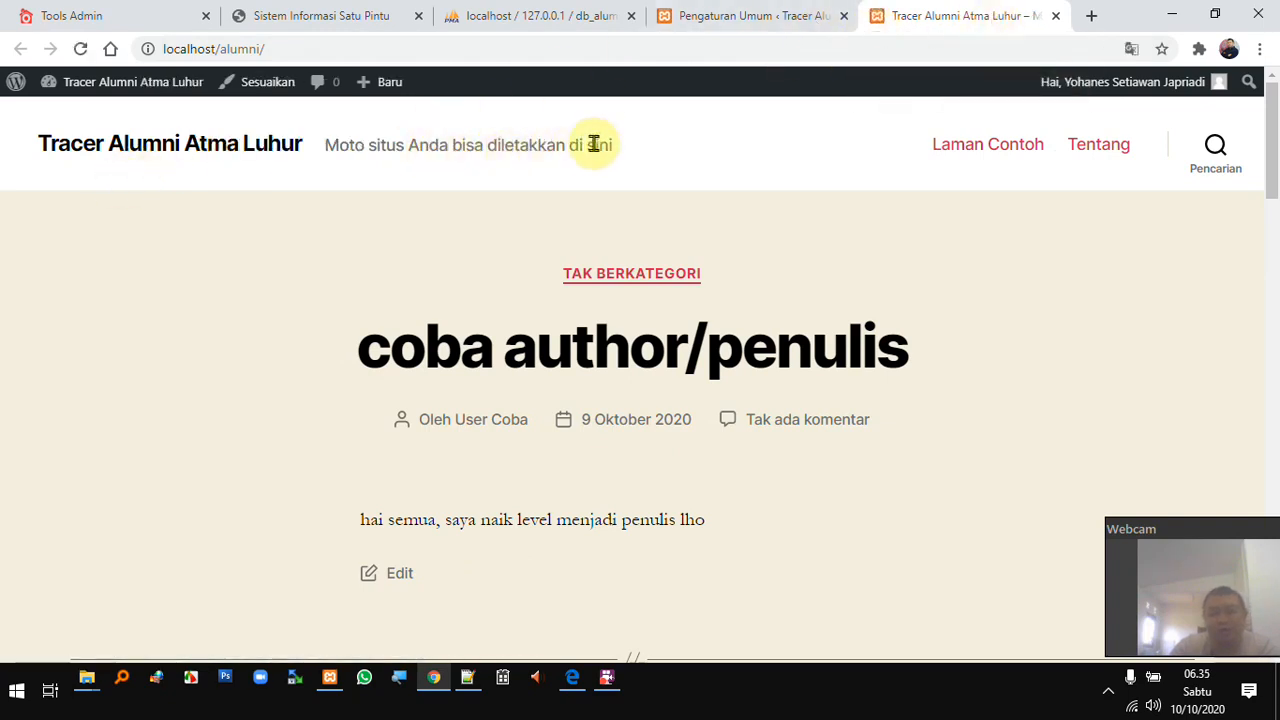
- Replace the site tagline with 'Kampus Kompetensi' and save the General Settings
left_click(740, 18)
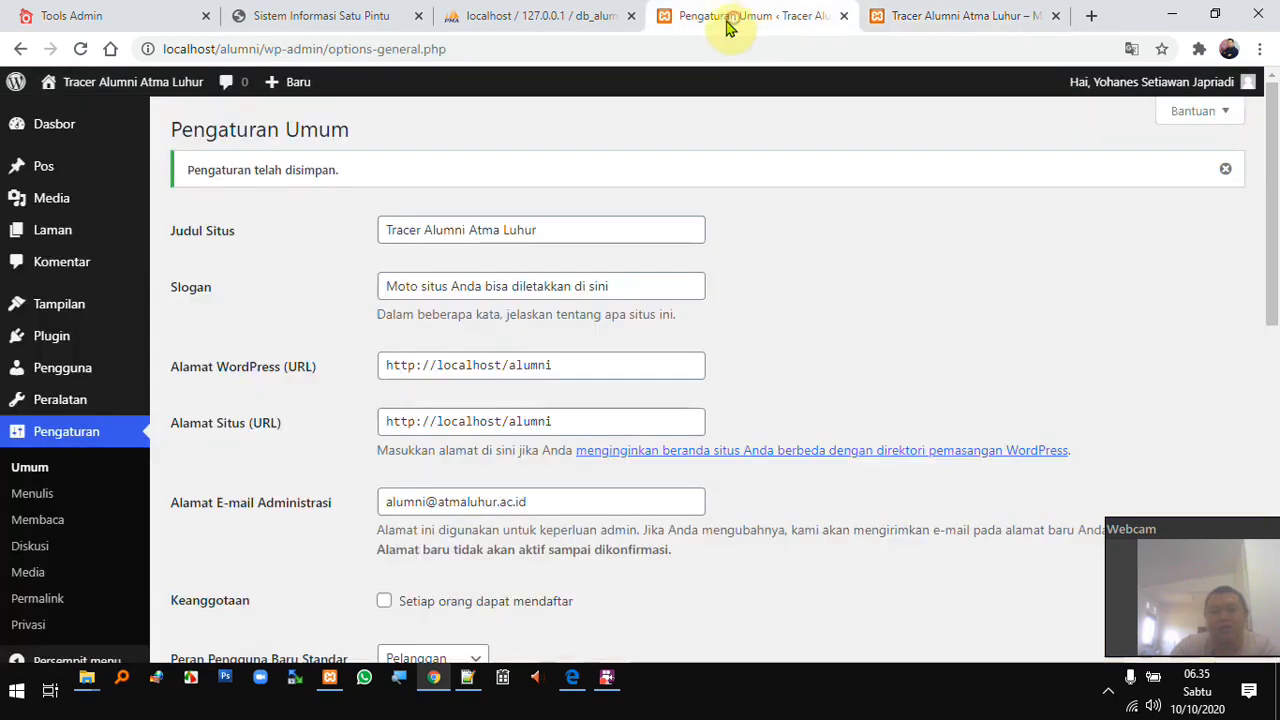
left_click(602, 288)
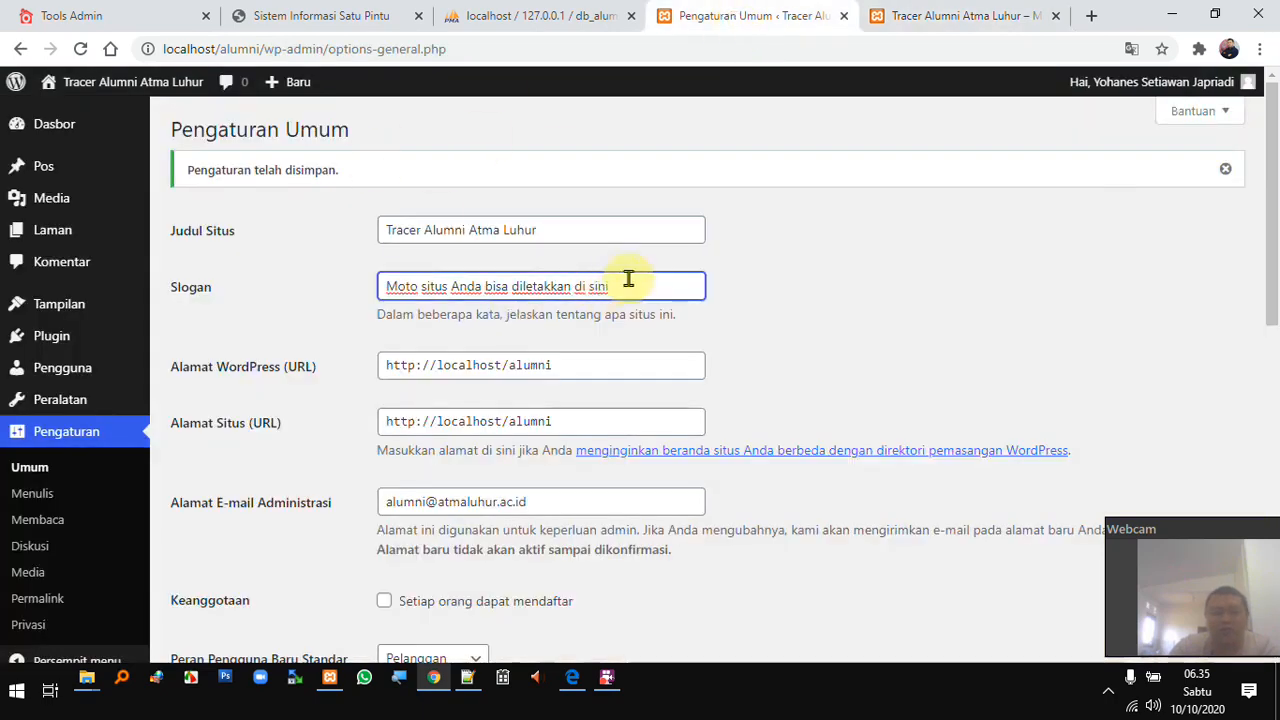
triple_click(649, 278)
type("K")
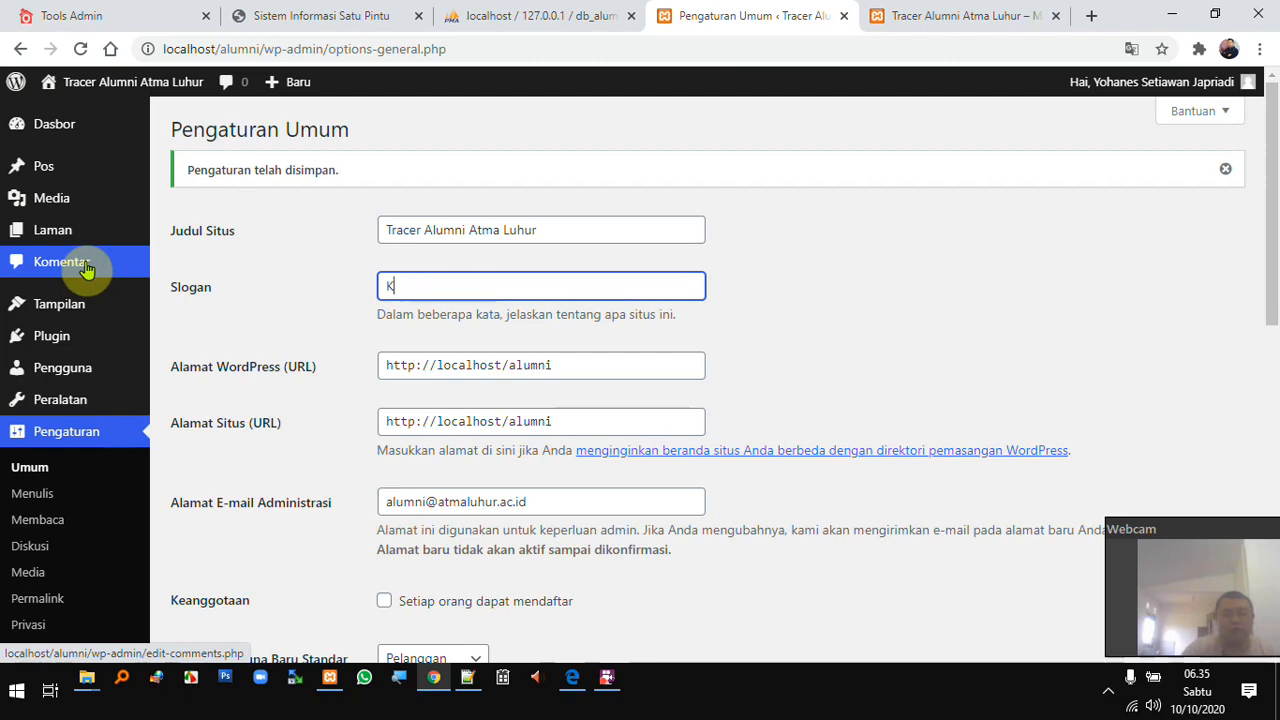
type("ampus Komputer")
scroll(406, 386, "down", 8)
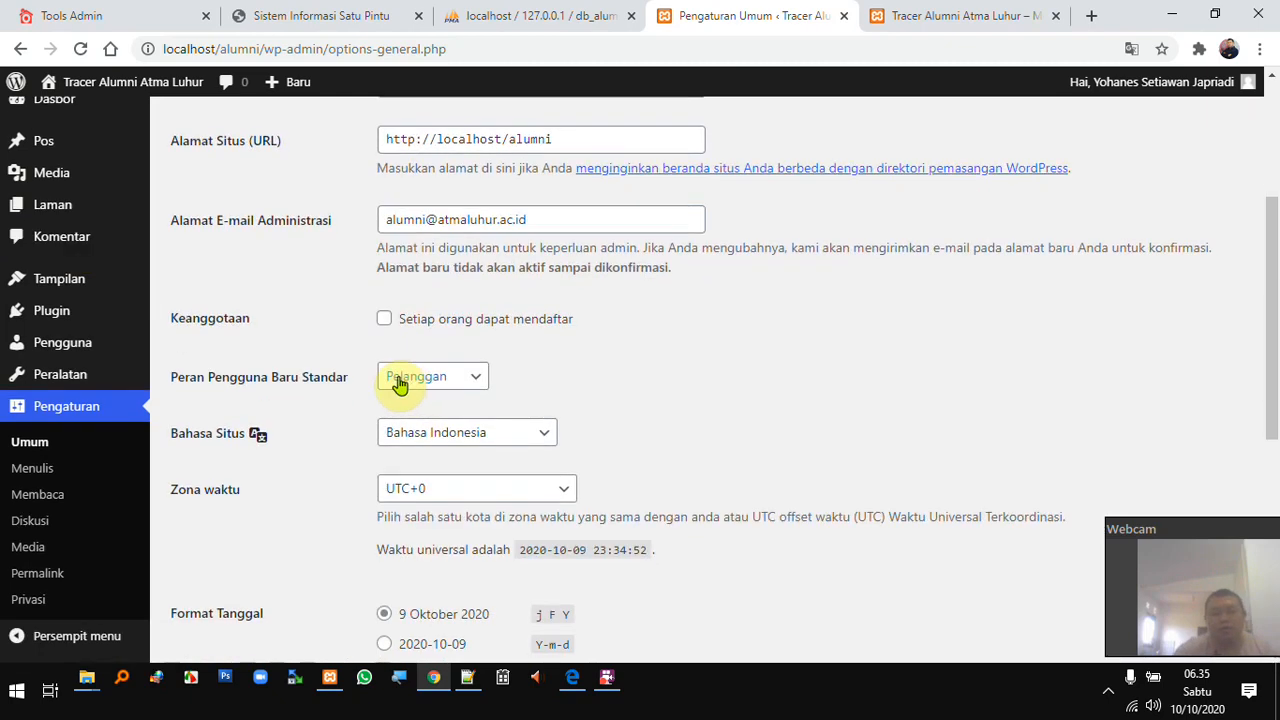
left_click(233, 573)
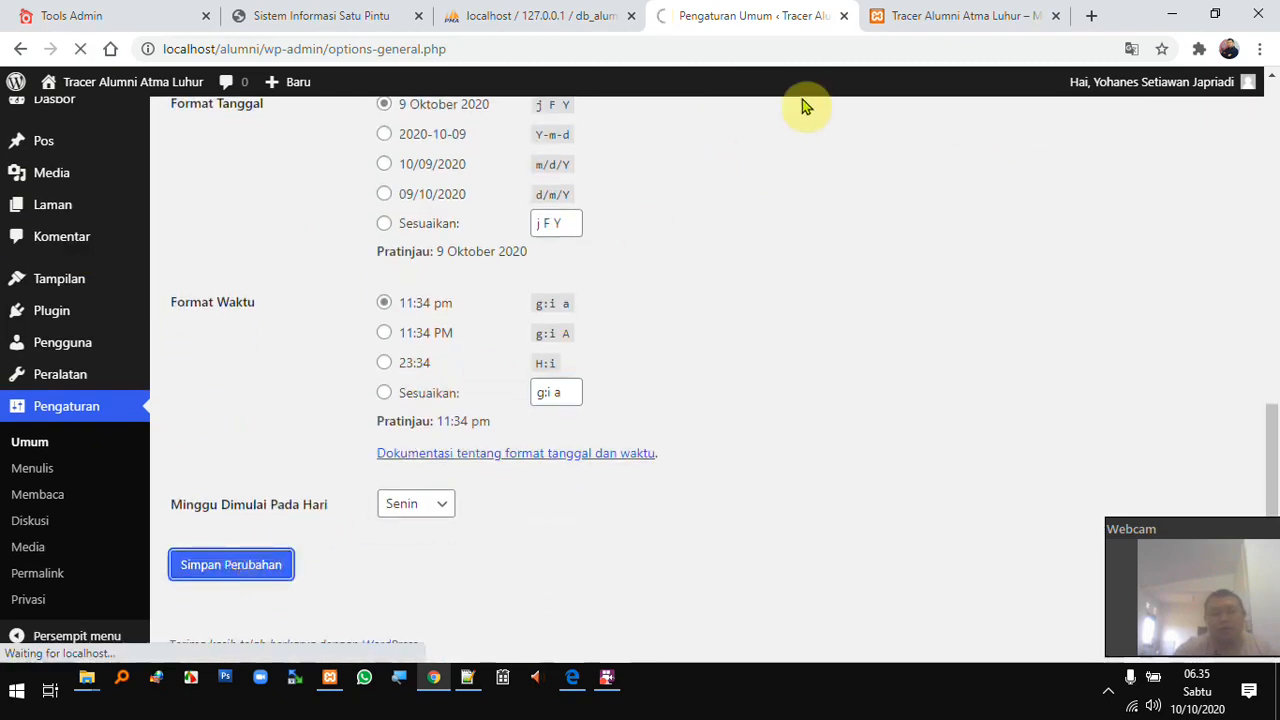
- Reload the front page to check the new tagline, then return to General Settings
left_click(930, 16)
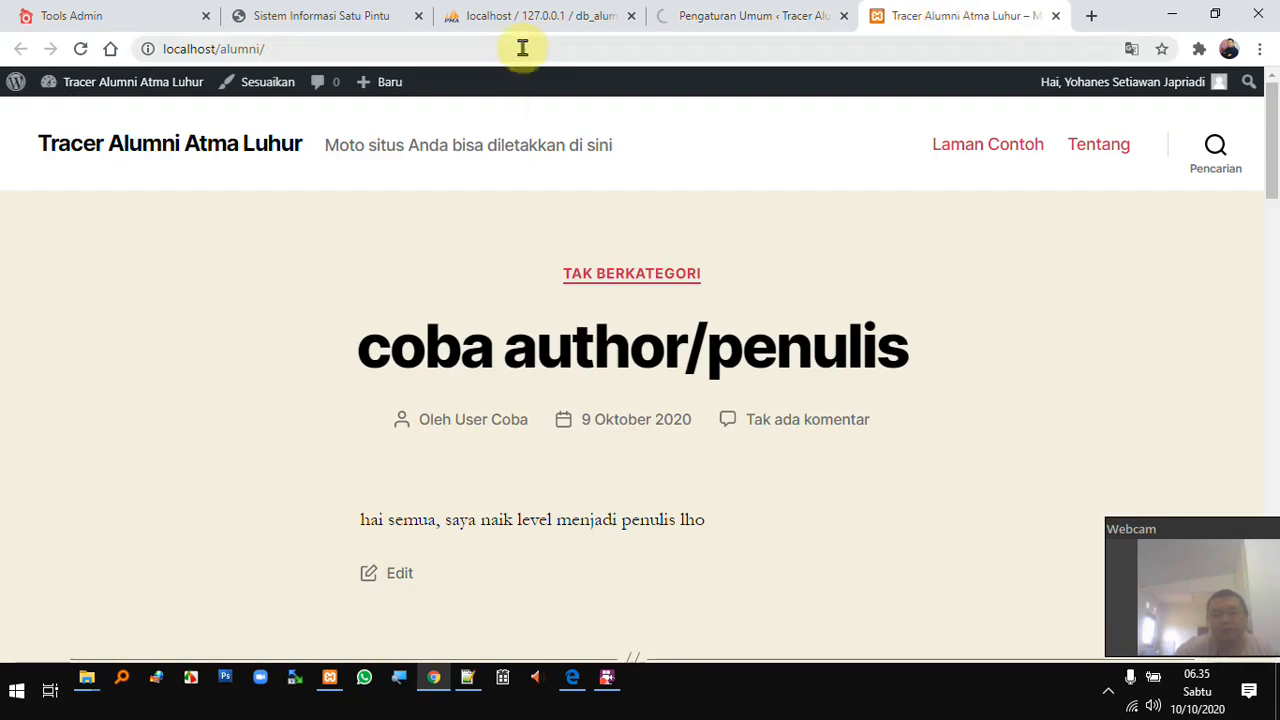
key("F5")
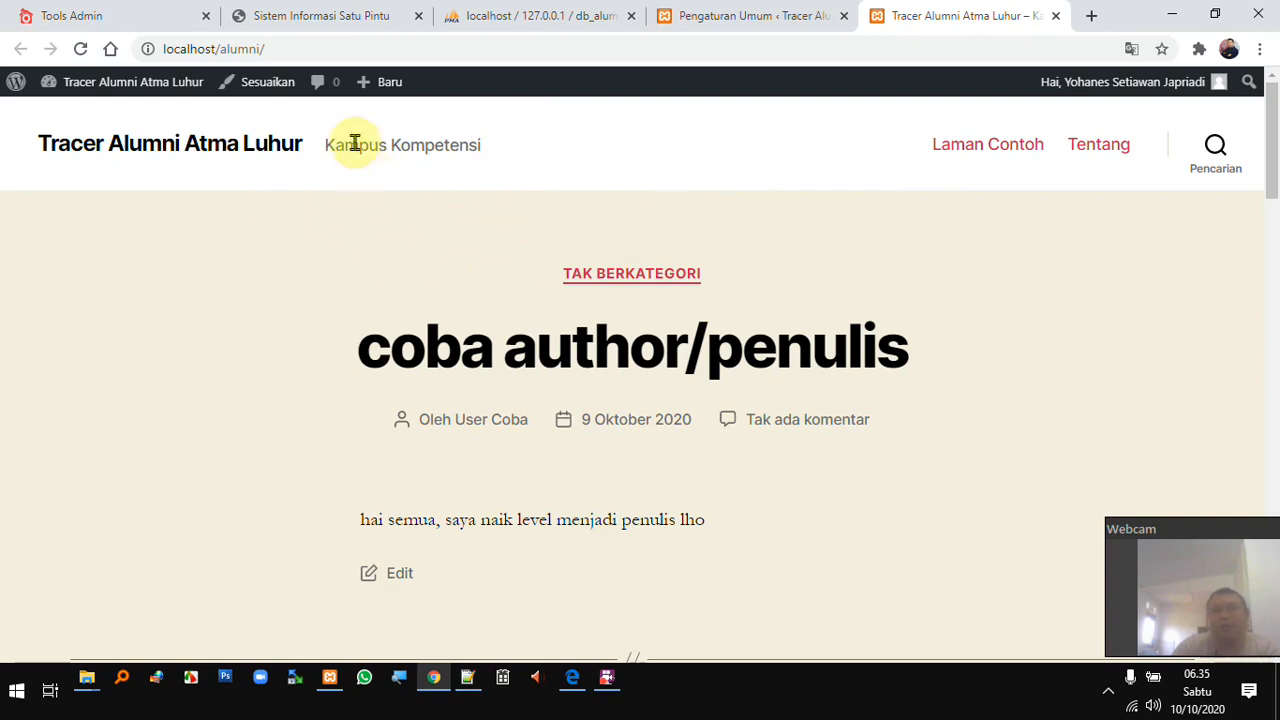
left_click_drag(323, 140, 489, 142)
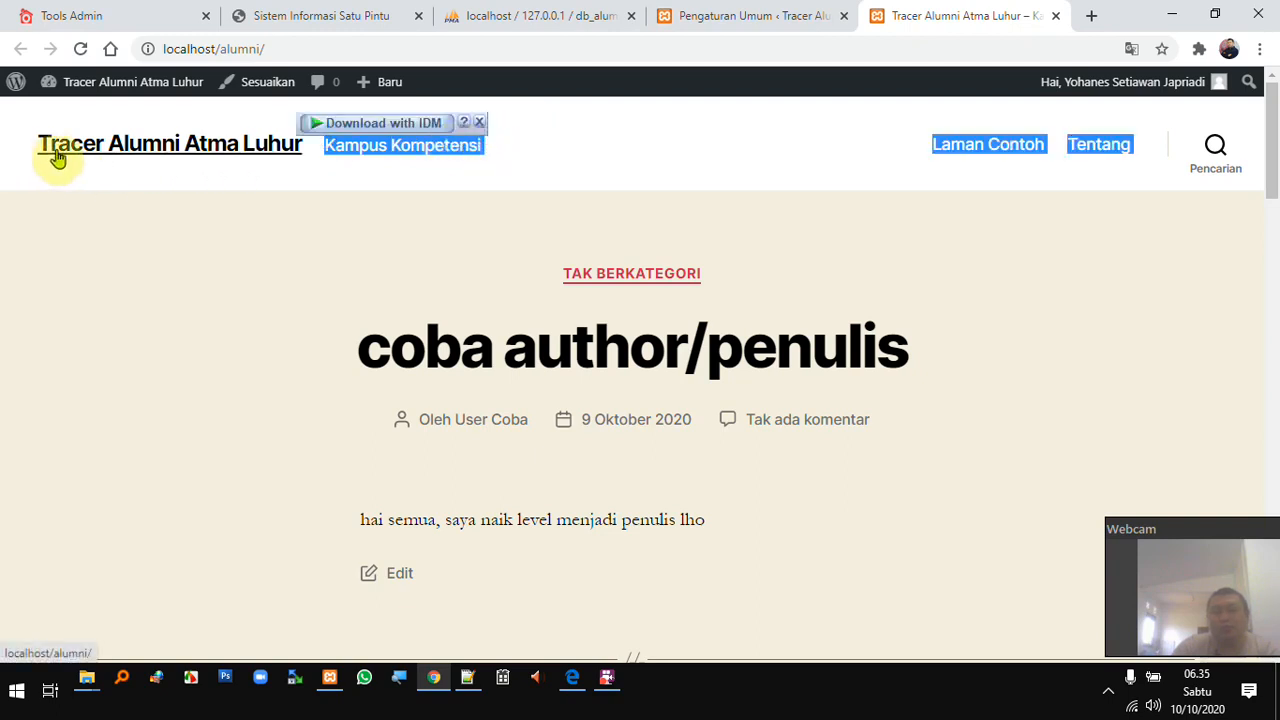
left_click(766, 15)
scroll(510, 312, "down", 1)
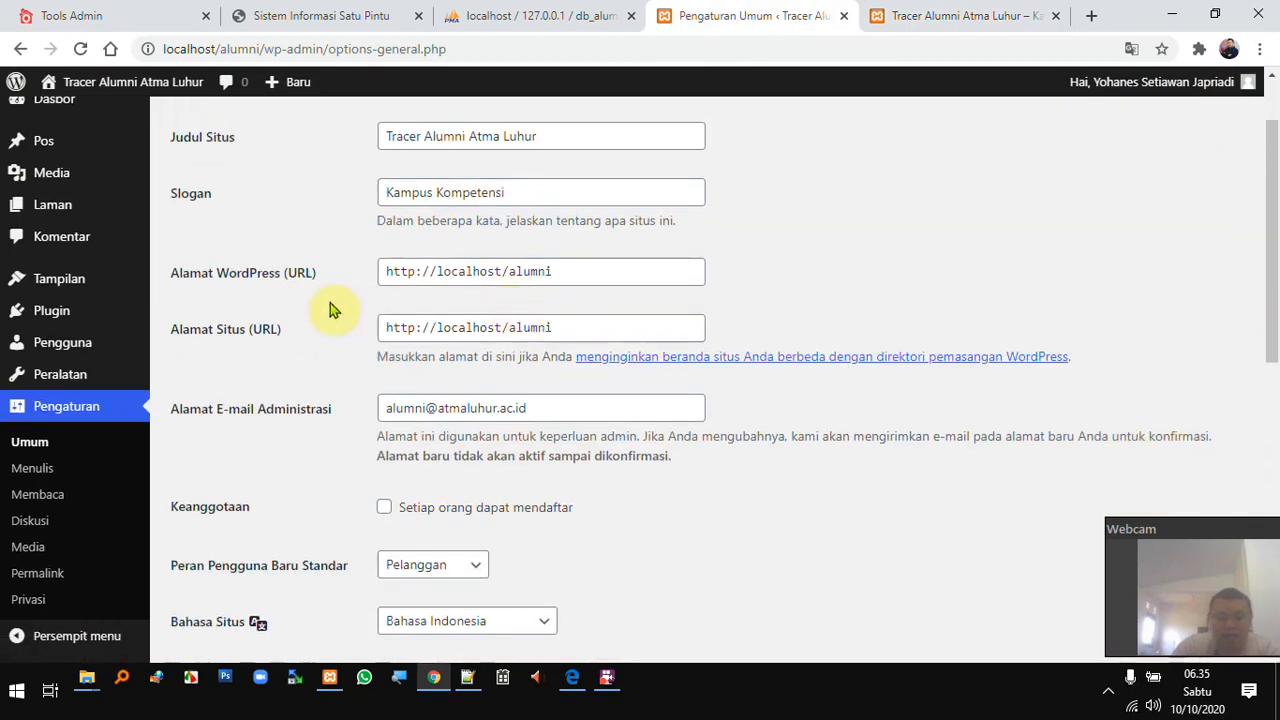
left_click(559, 271)
left_click(573, 335)
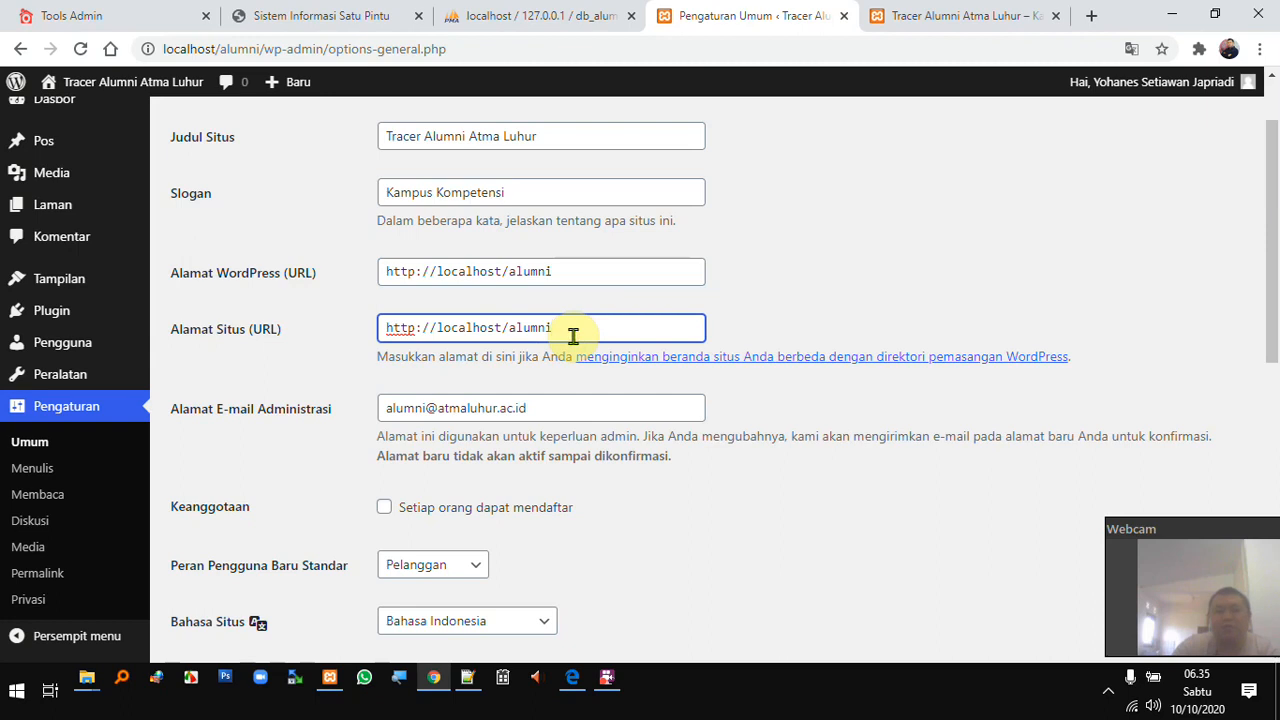
left_click_drag(594, 274, 271, 281)
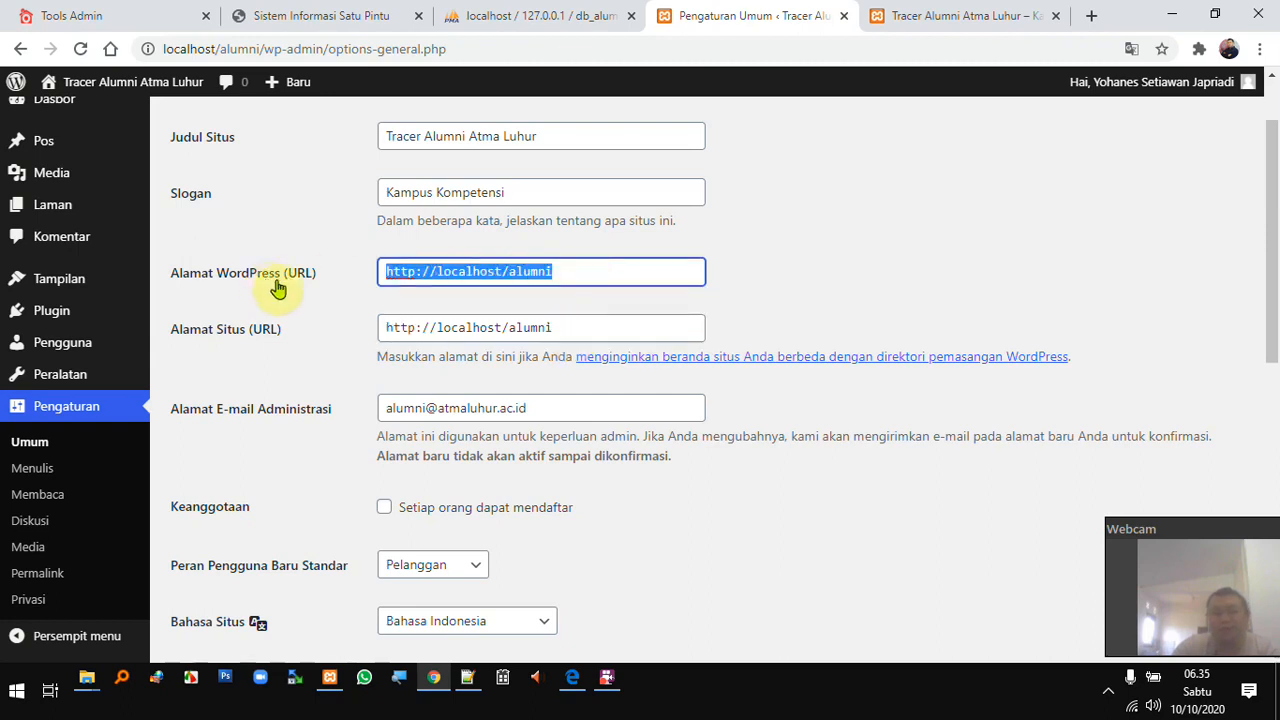
left_click_drag(578, 327, 371, 323)
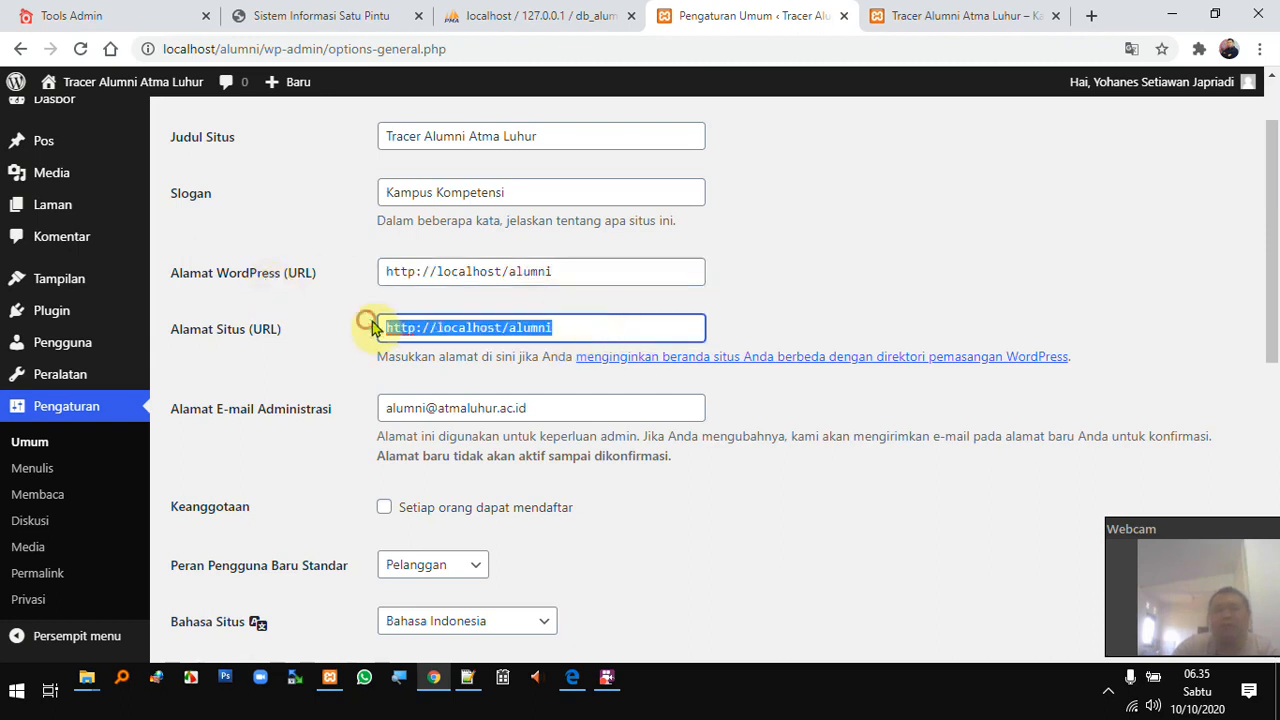
double_click(493, 272)
double_click(538, 327)
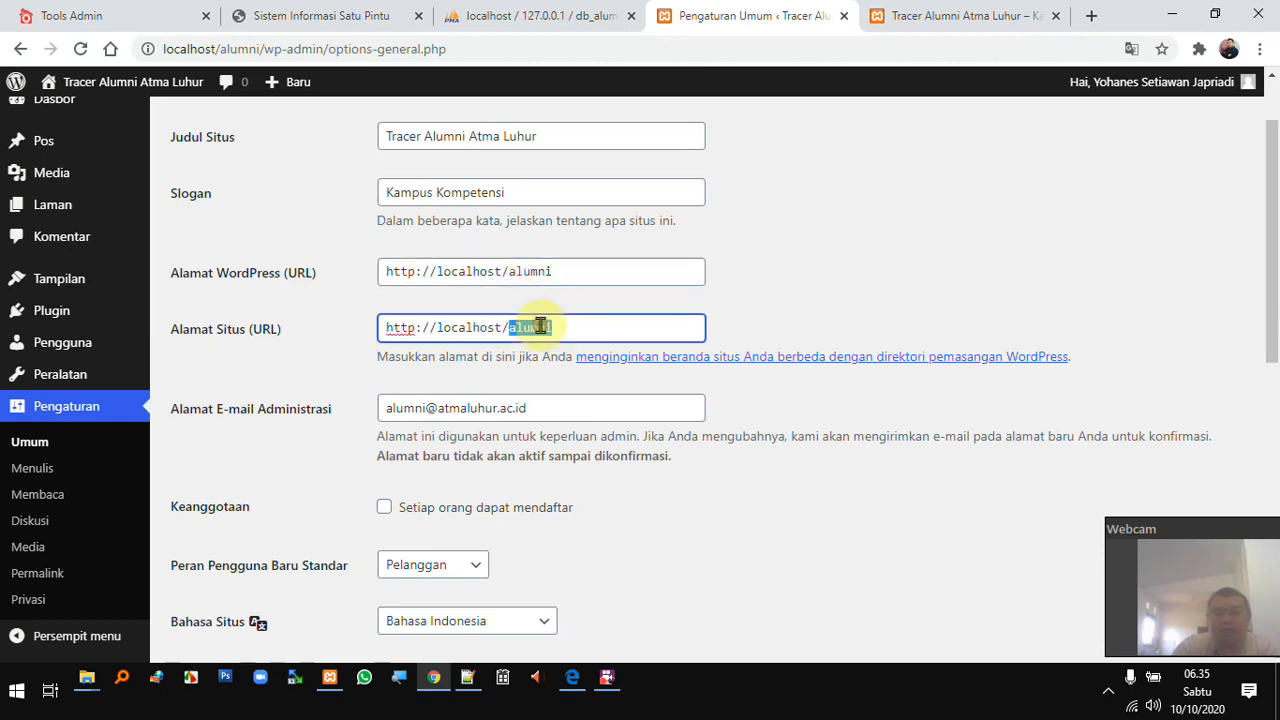
left_click(649, 327)
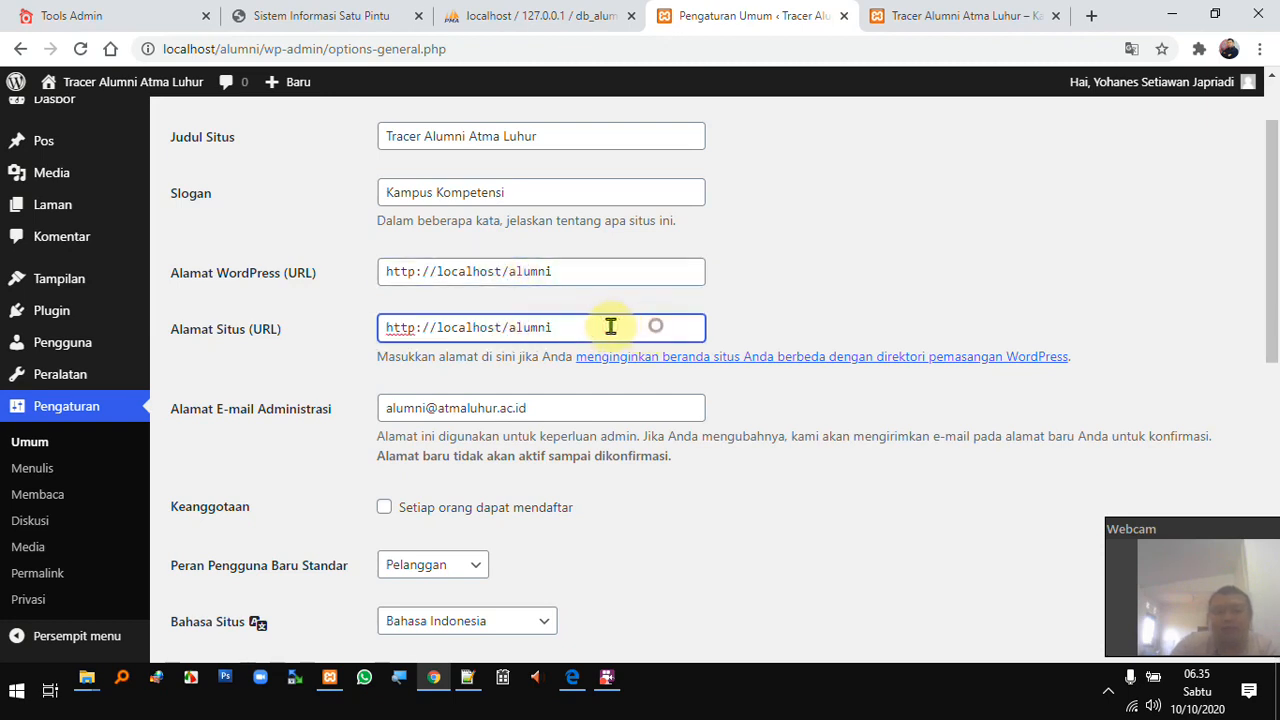
left_click_drag(614, 327, 320, 327)
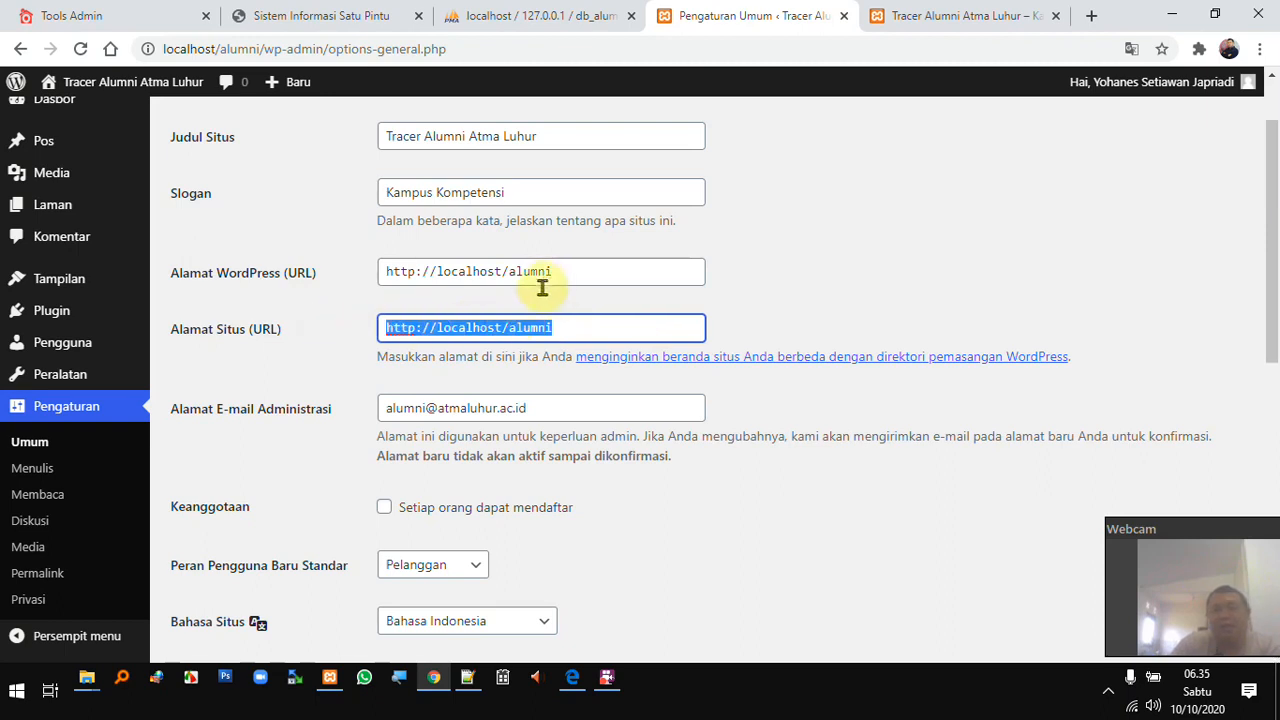
scroll(600, 304, "down", 1)
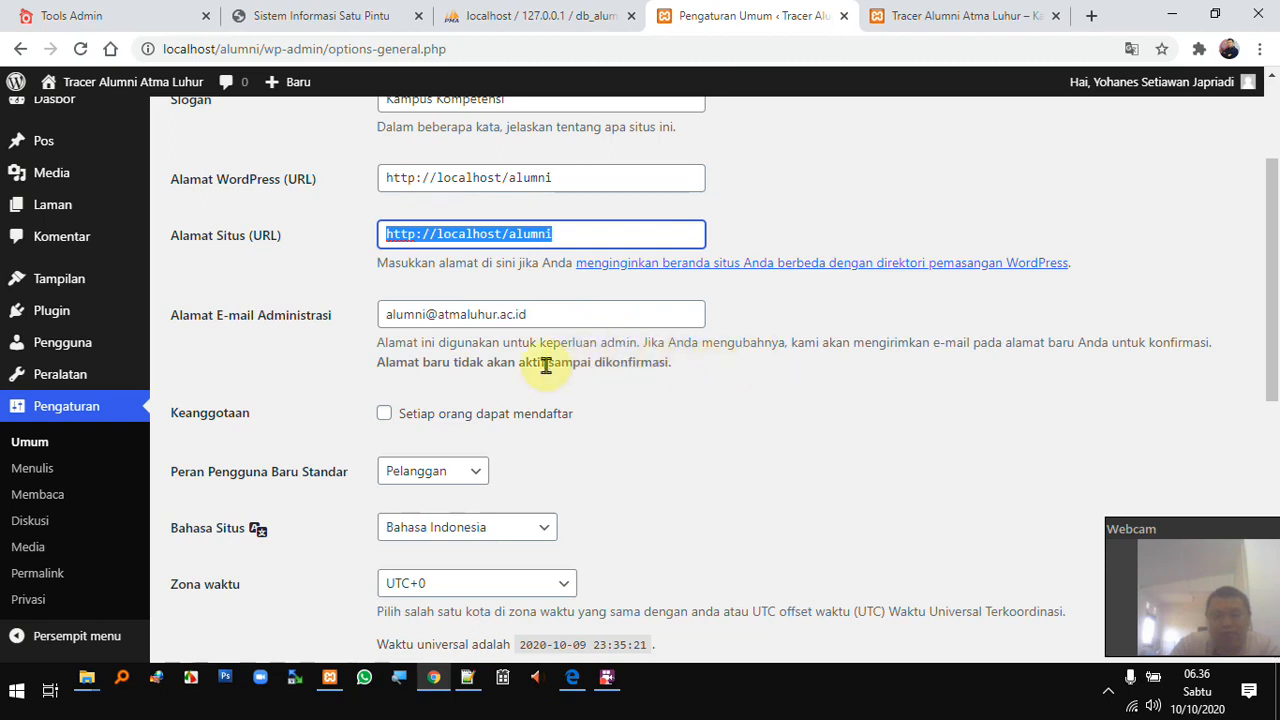
left_click(583, 311)
triple_click(486, 308)
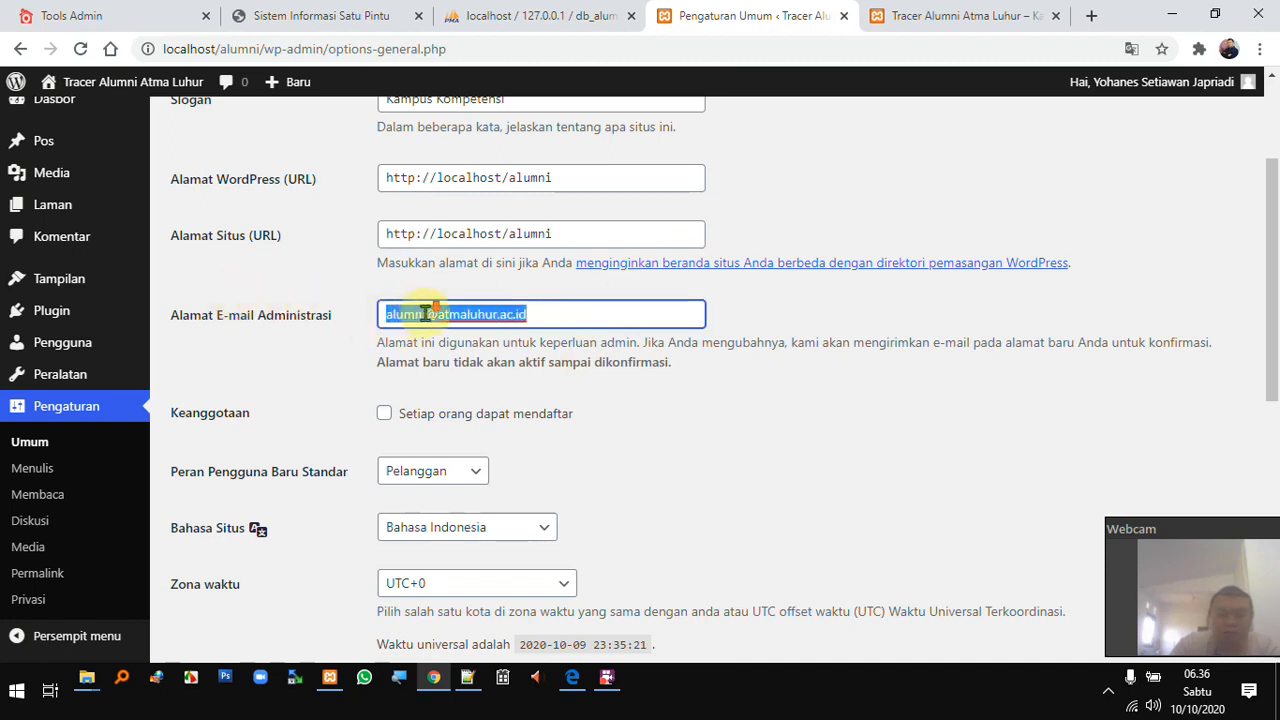
scroll(424, 314, "down", 1)
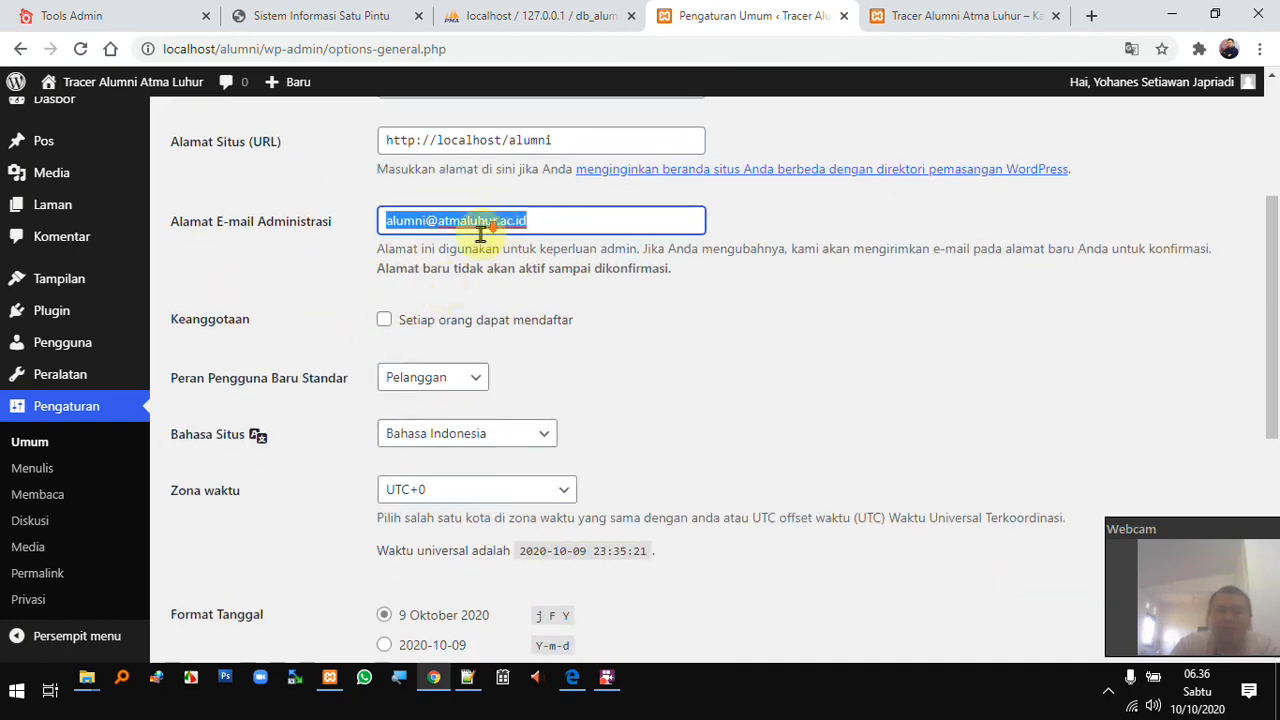
scroll(480, 235, "down", 1)
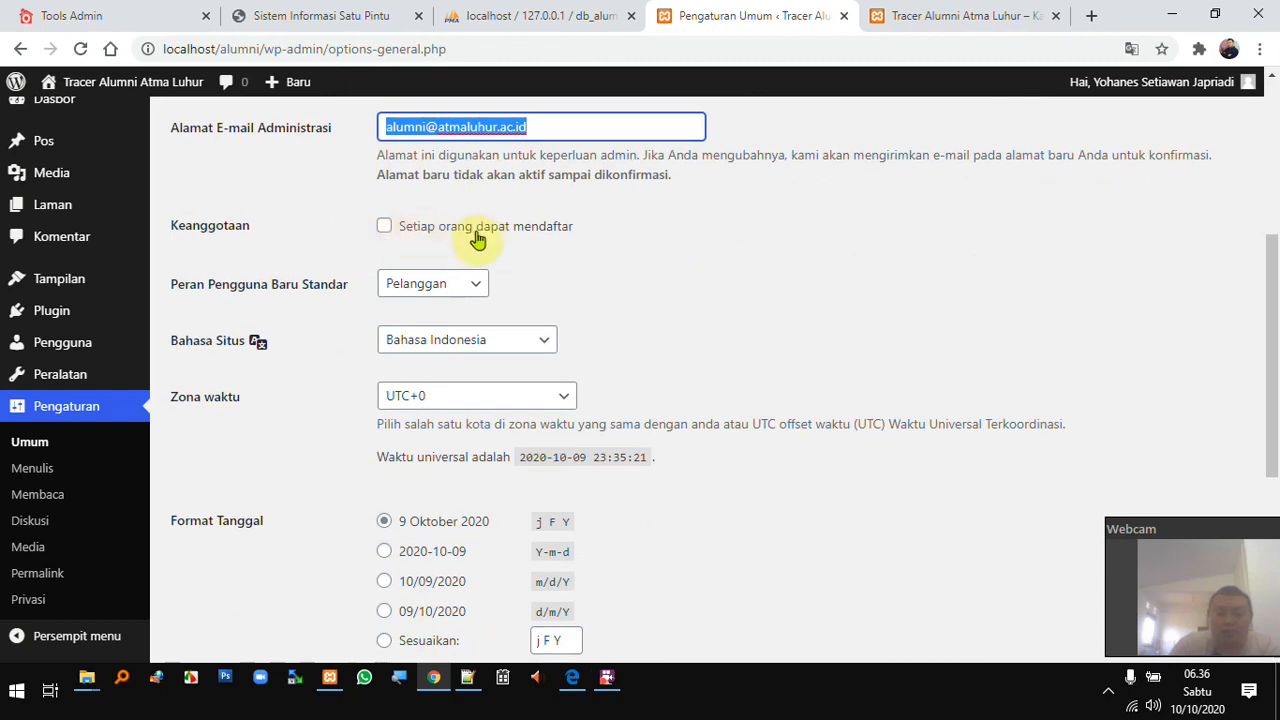
left_click(572, 680)
mouse_move(1220, 82)
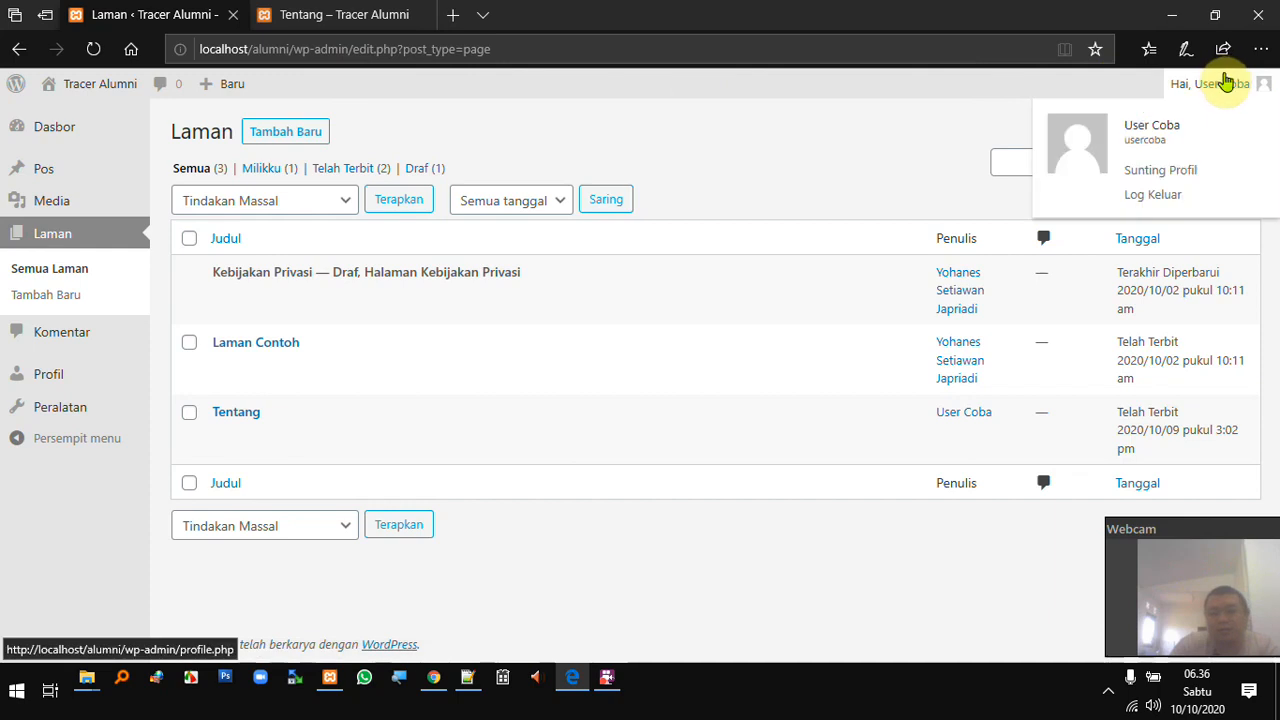
left_click(1140, 200)
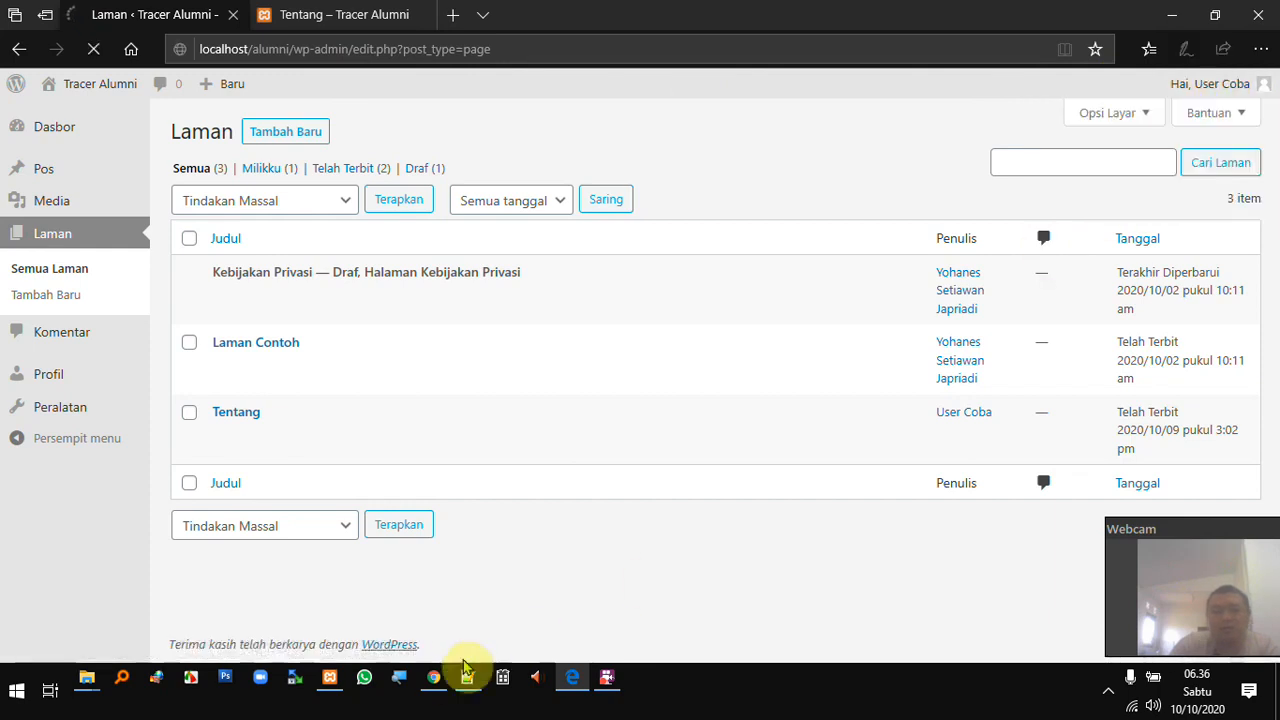
left_click(433, 678)
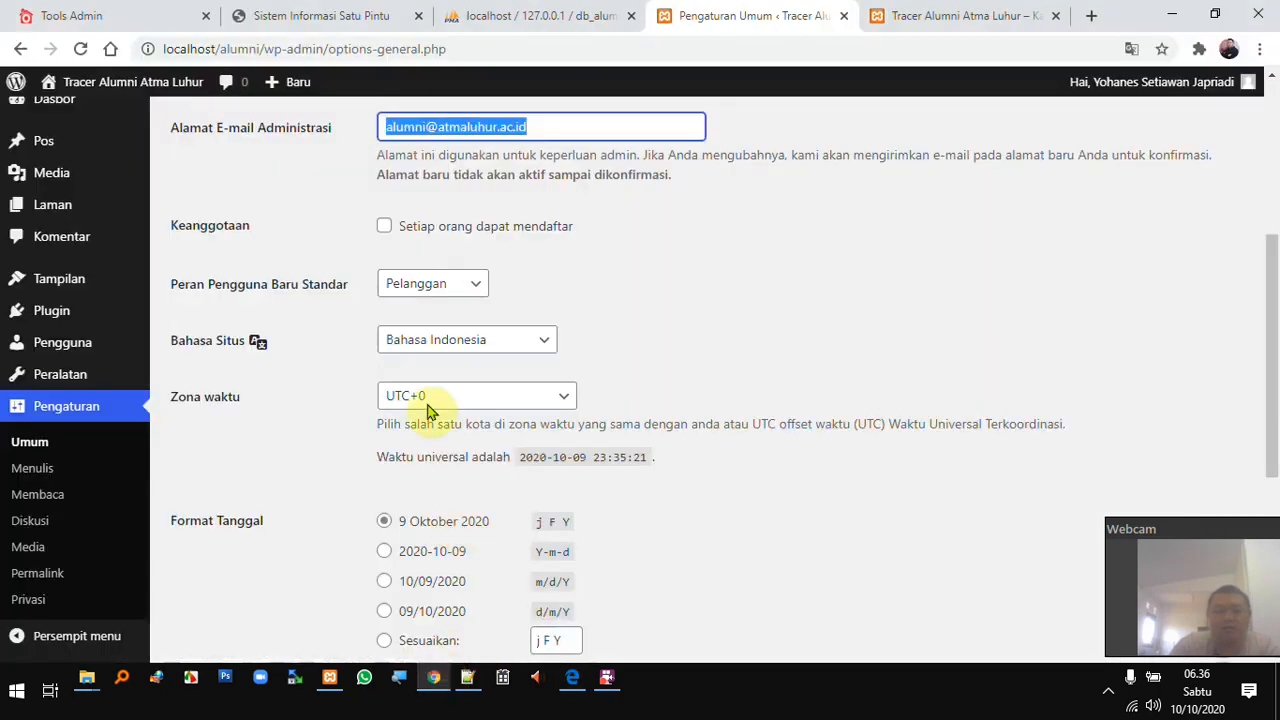
left_click(572, 680)
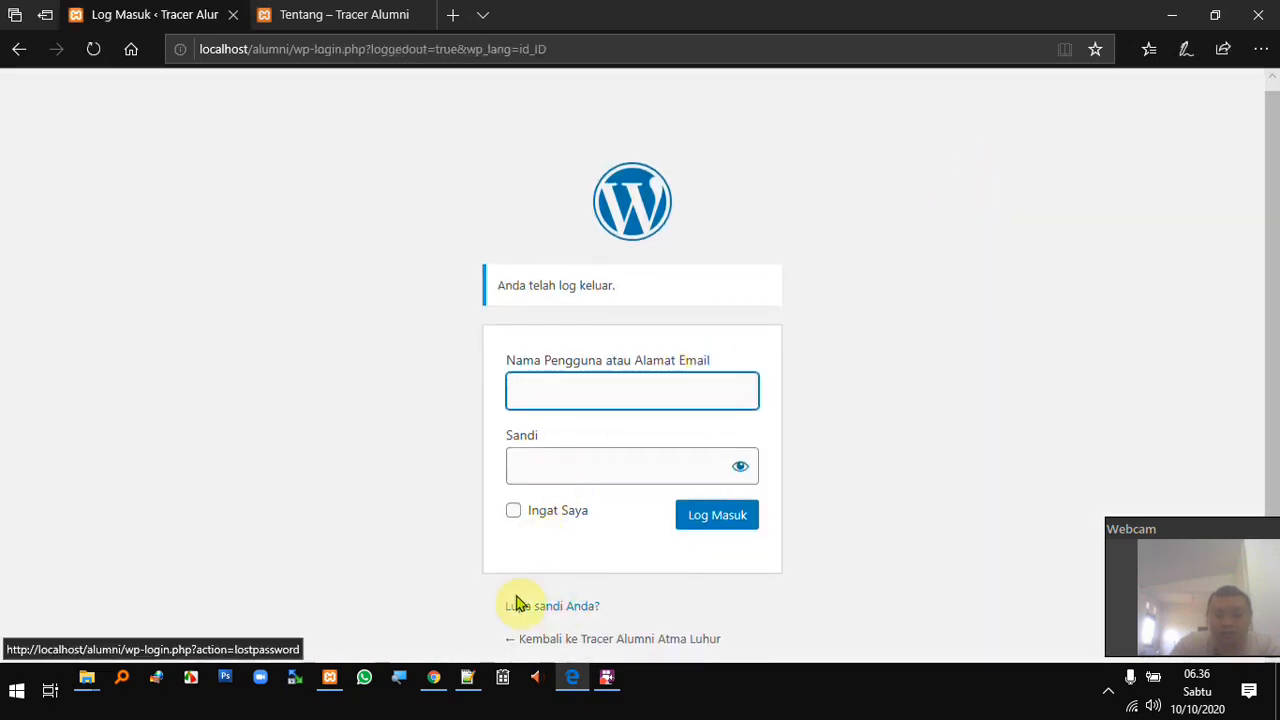
left_click(440, 679)
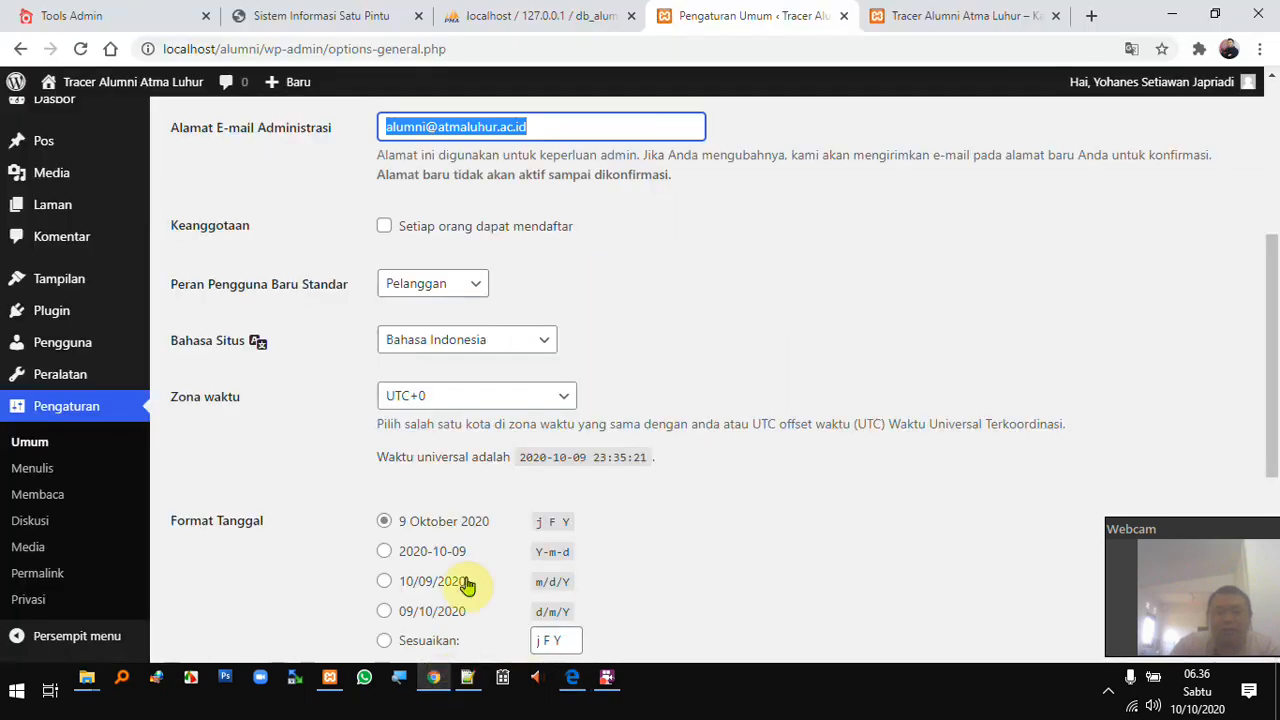
- Enable 'Setiap orang dapat mendaftar' registration, save, and bring up Edge's login page
left_click(384, 227)
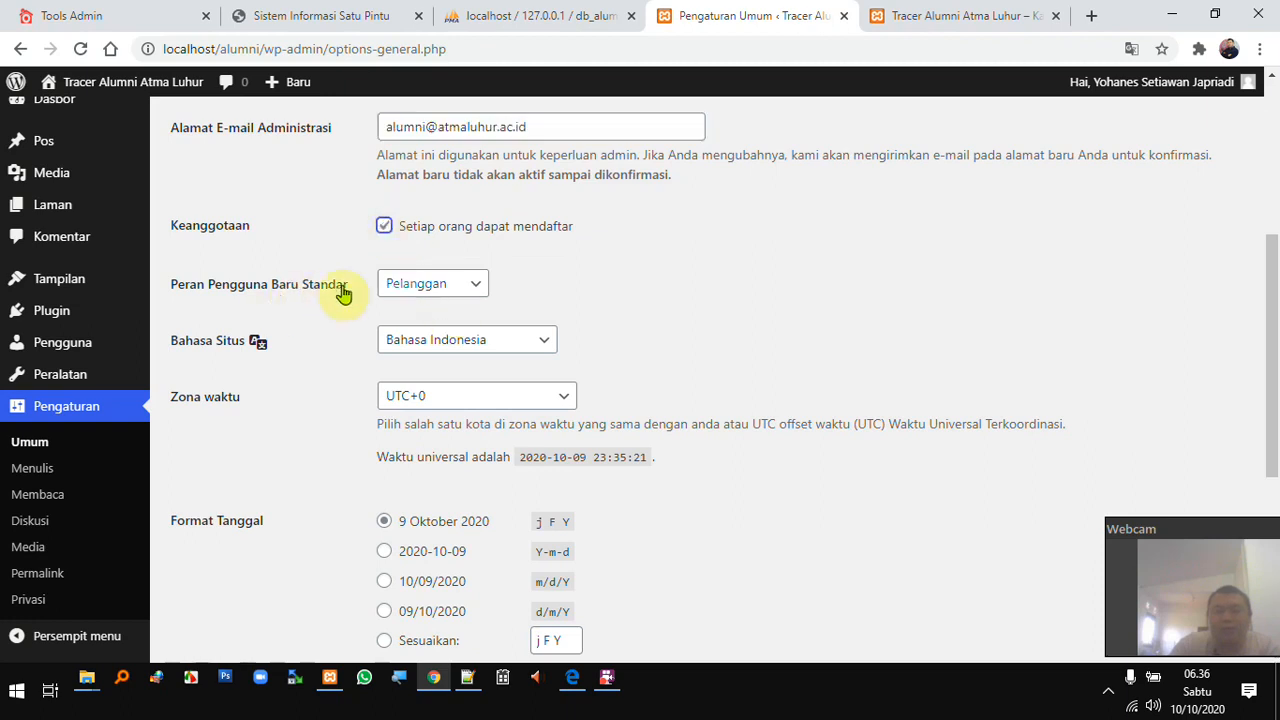
scroll(456, 296, "down", 5)
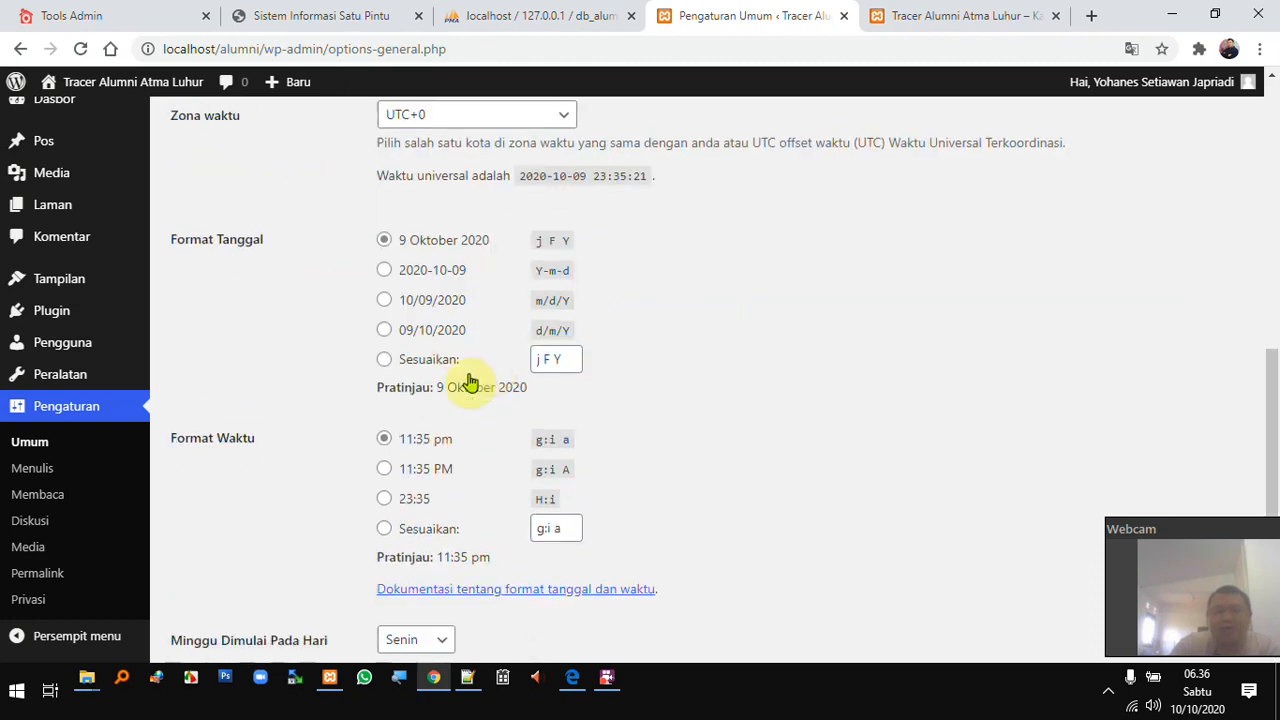
left_click(253, 566)
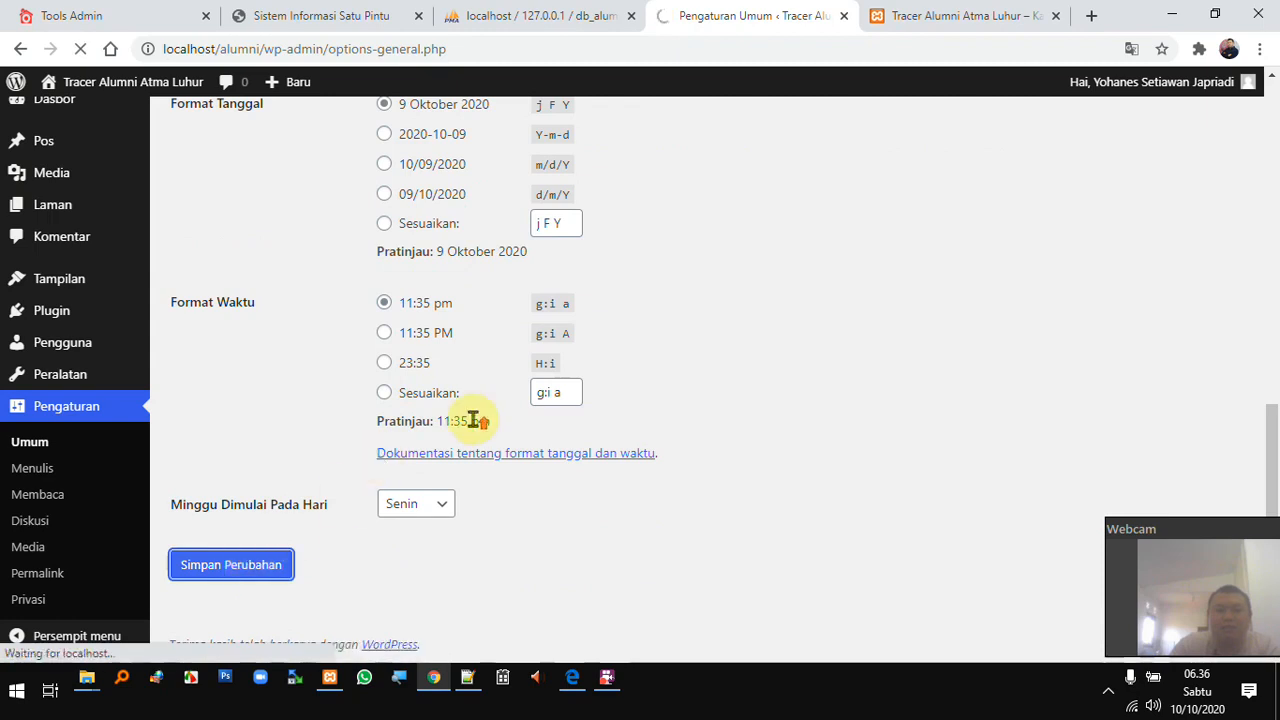
scroll(475, 412, "up", 5)
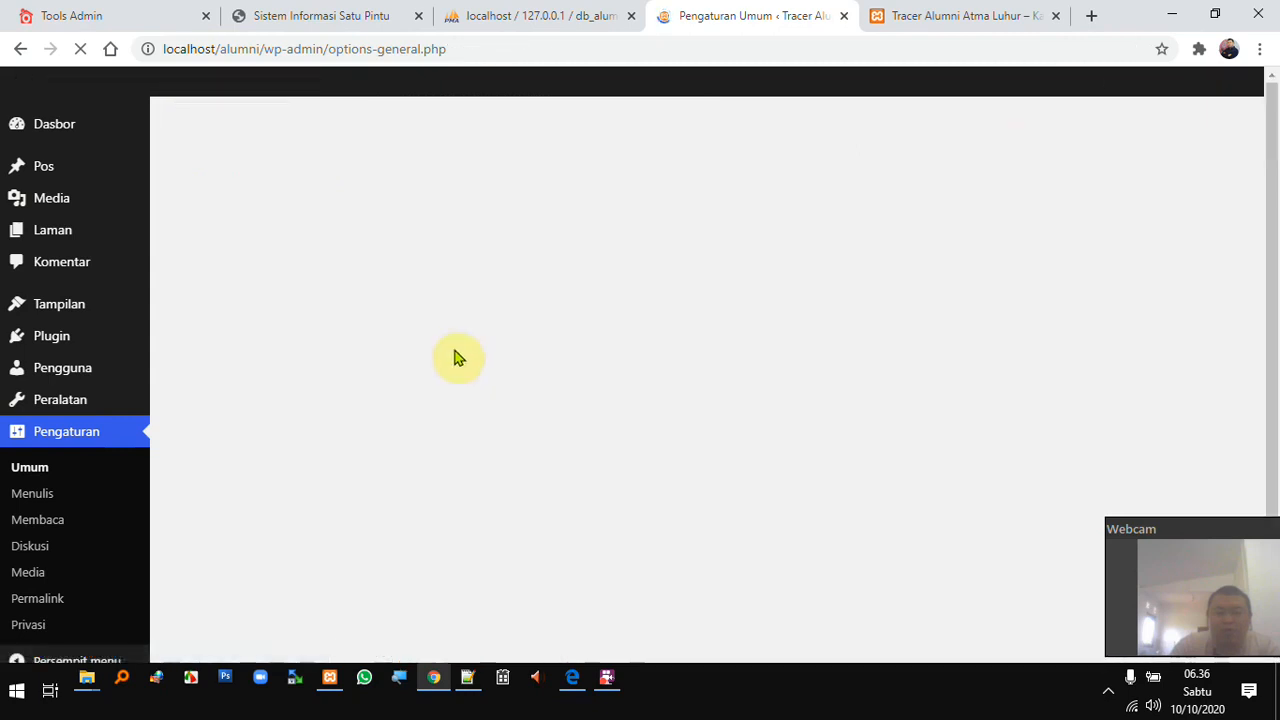
left_click(572, 679)
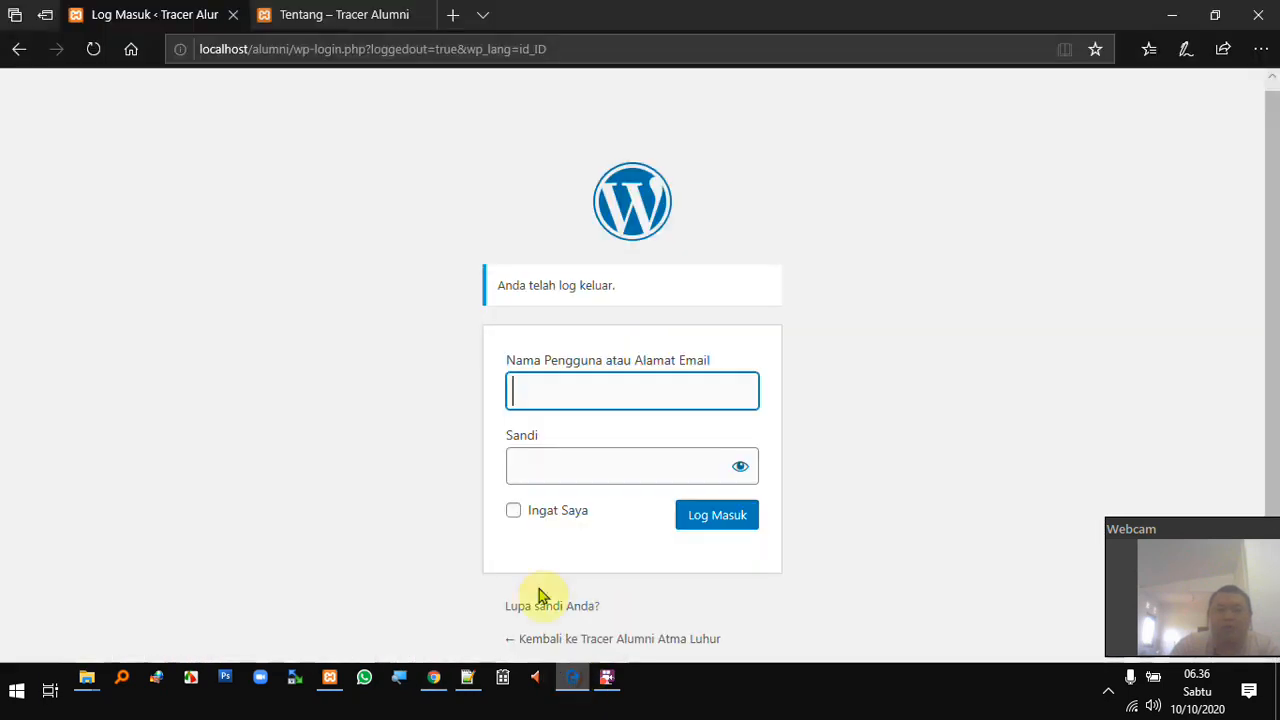
- Reload the login page and register a new student account with a username and e-mail
left_click(512, 38)
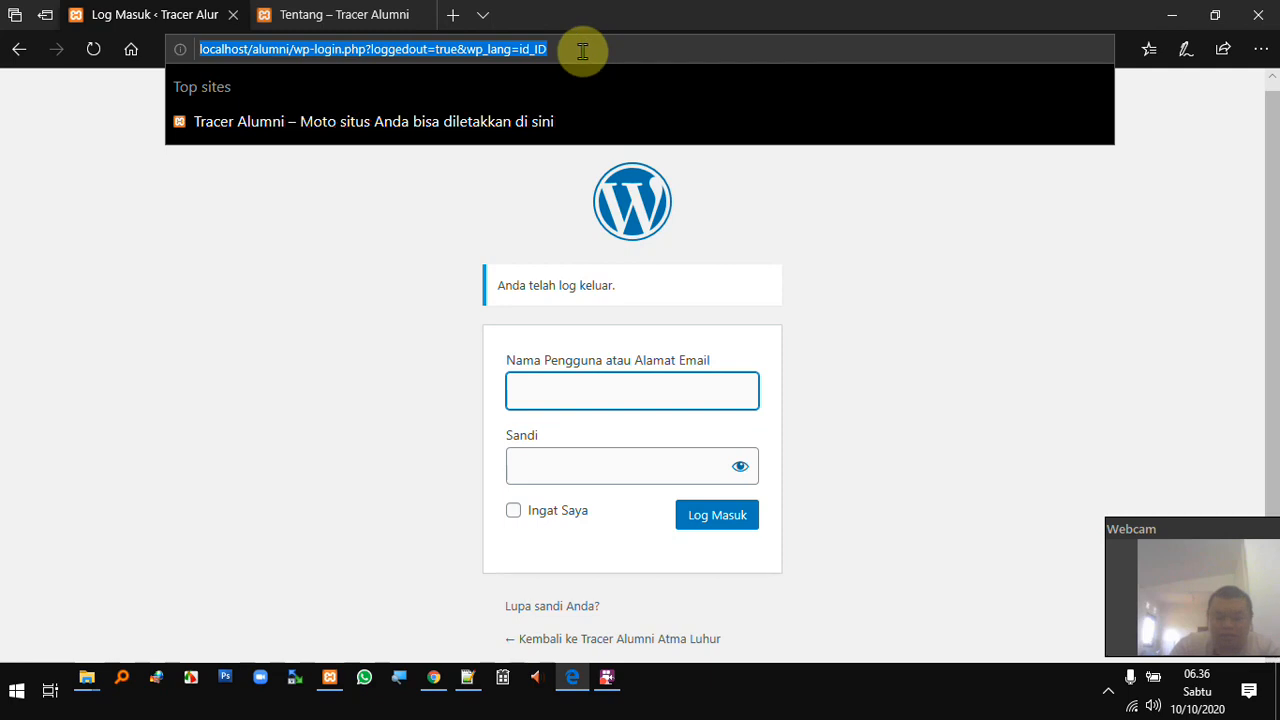
key("Return")
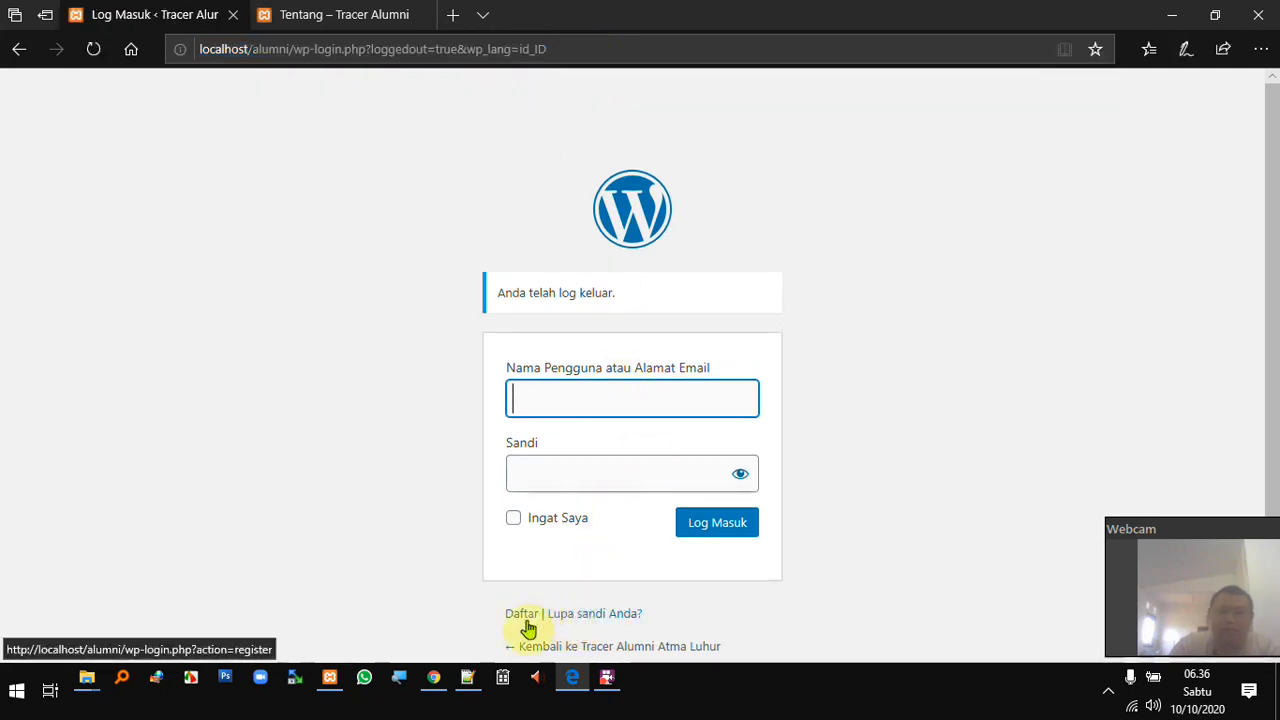
left_click(522, 614)
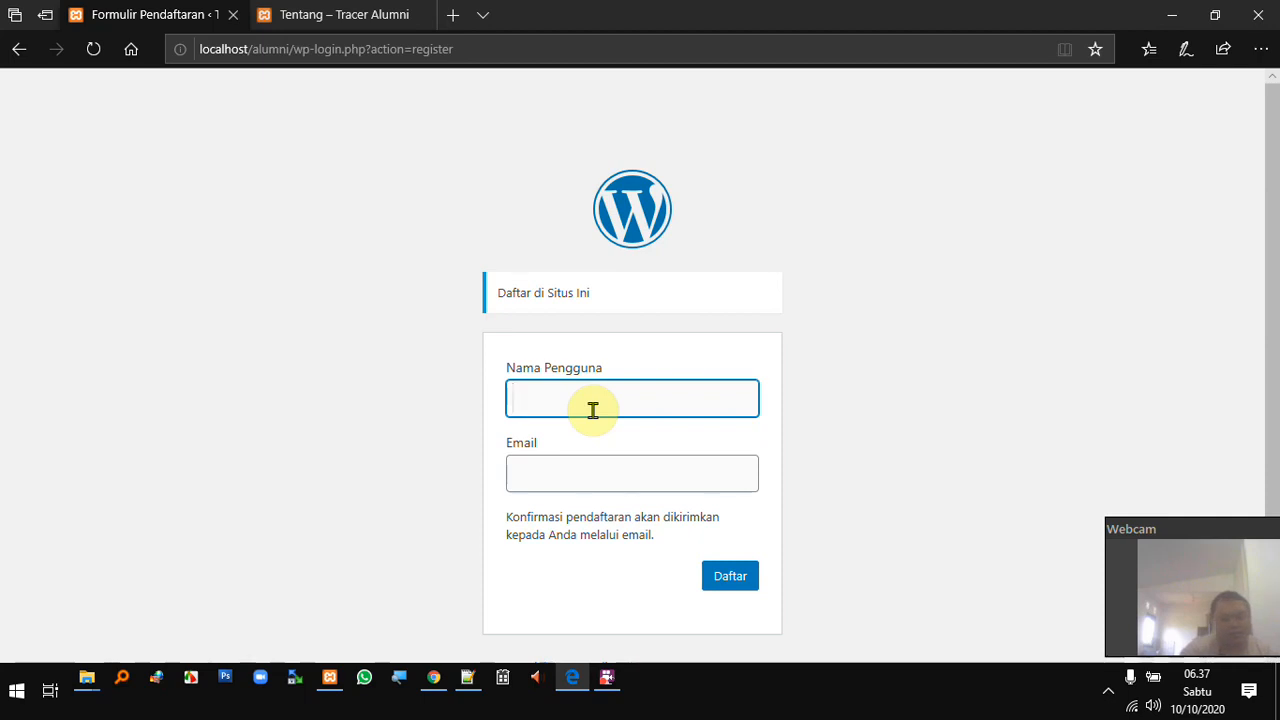
key("Tab")
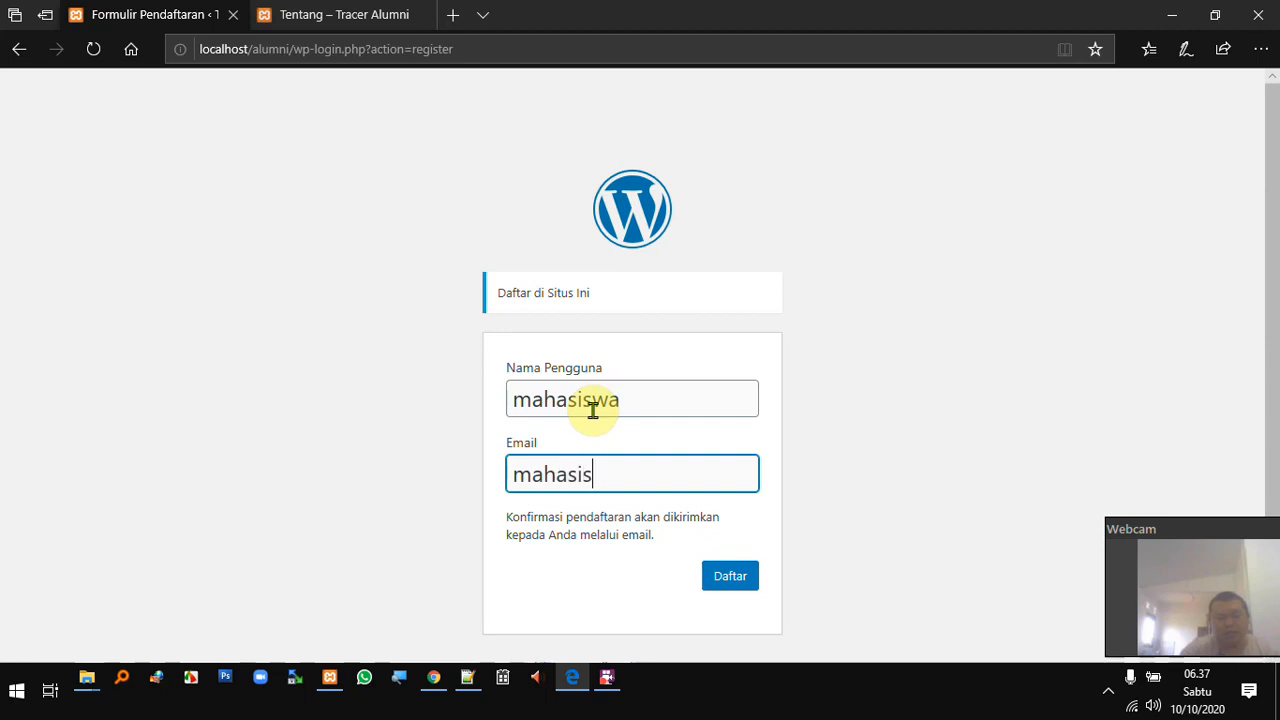
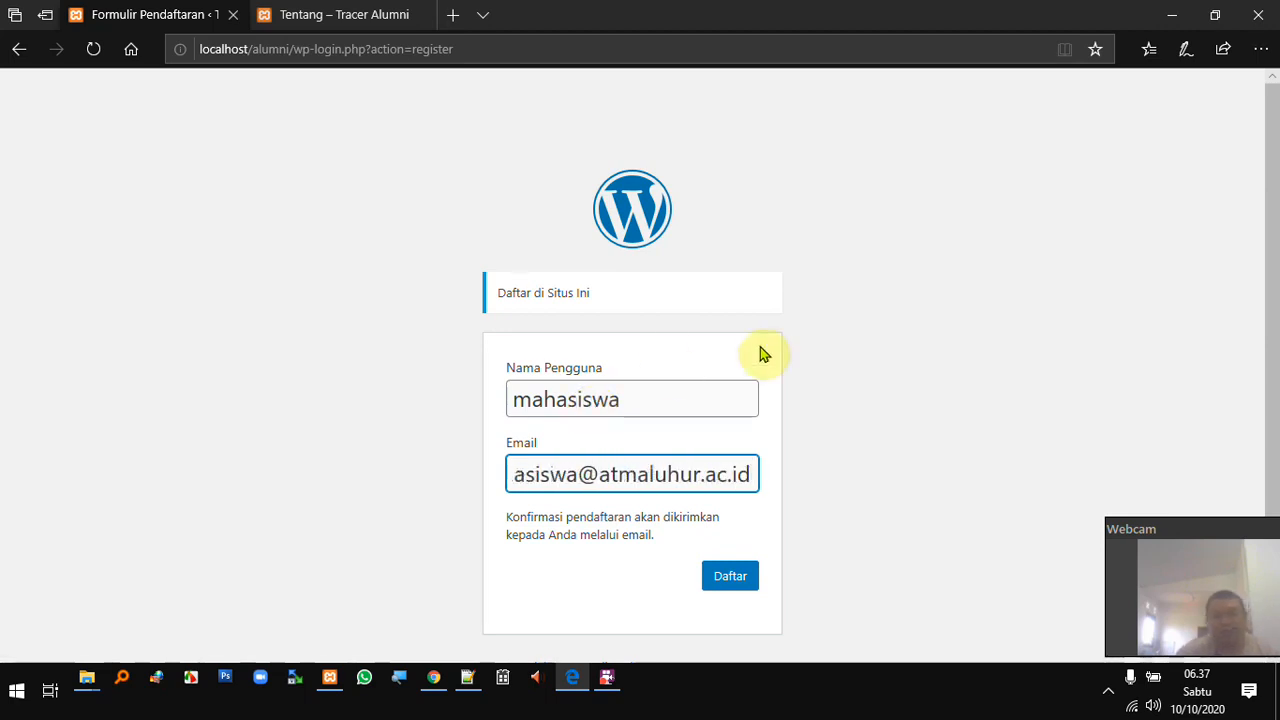
left_click(728, 585)
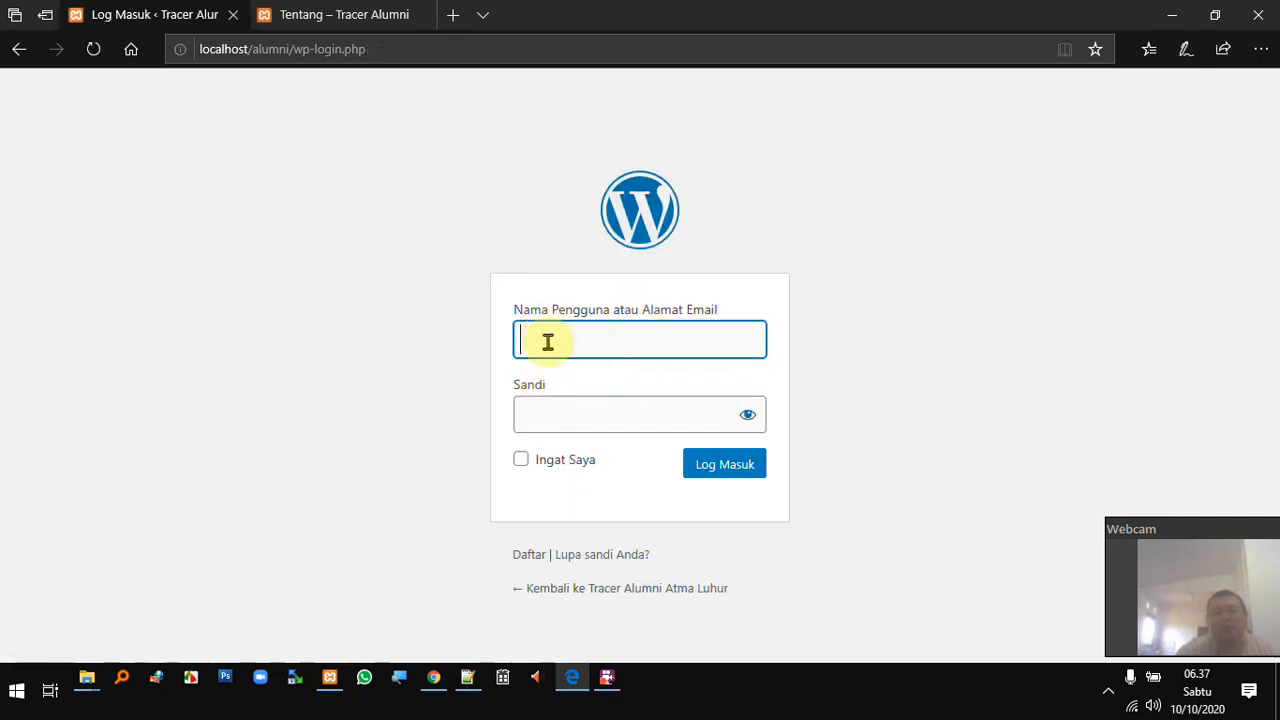
- Open Pengguna > Semua Pengguna in a new tab, showing the new student as Pelanggan
left_click(433, 677)
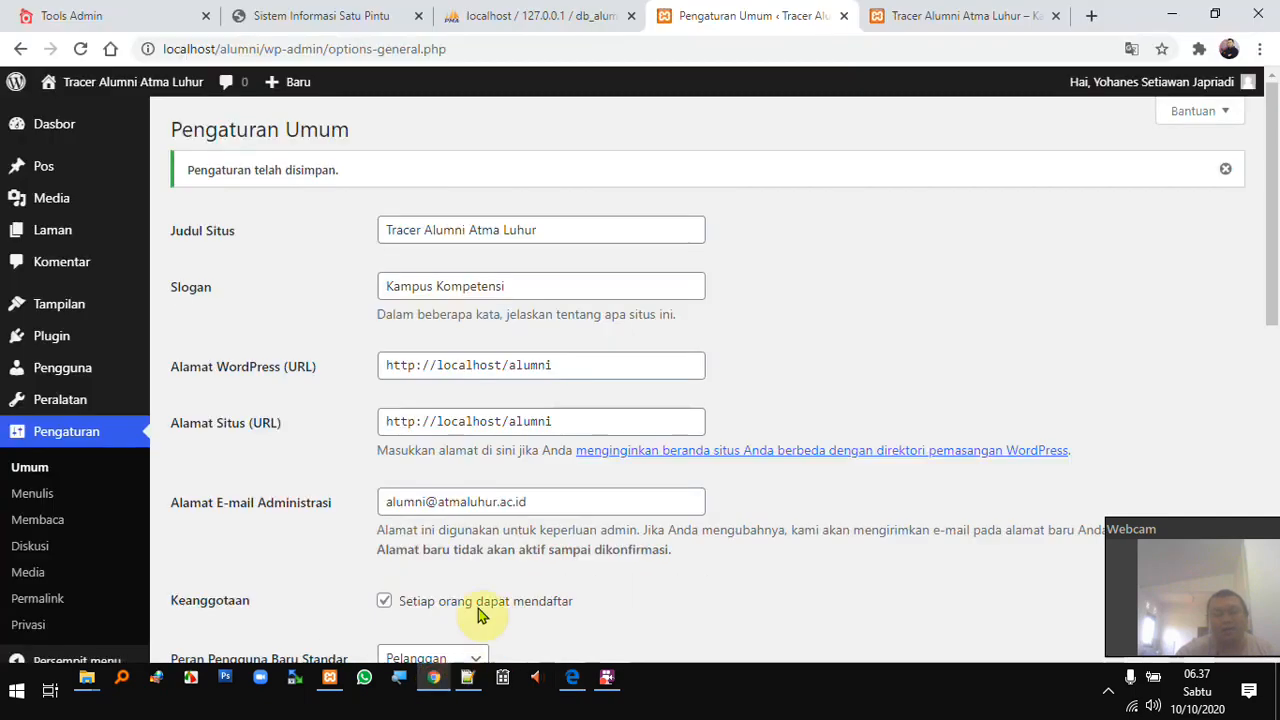
mouse_move(61, 372)
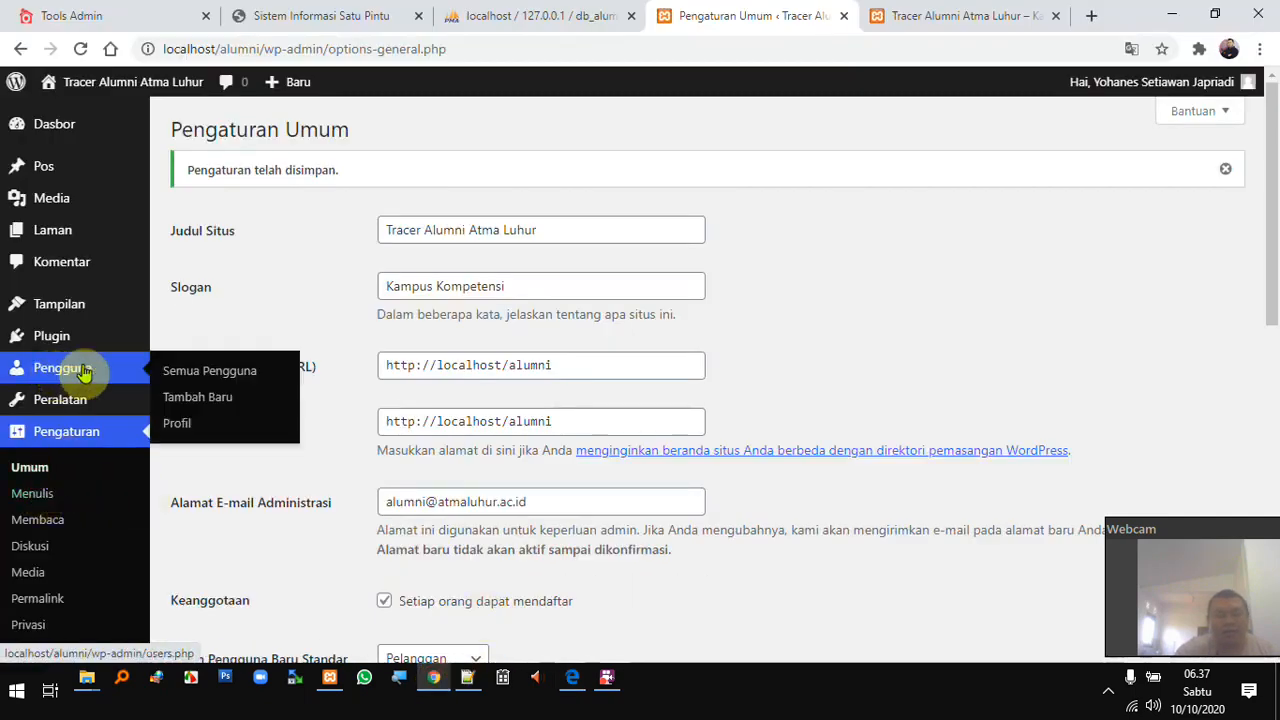
middle_click(195, 372)
left_click(770, 16)
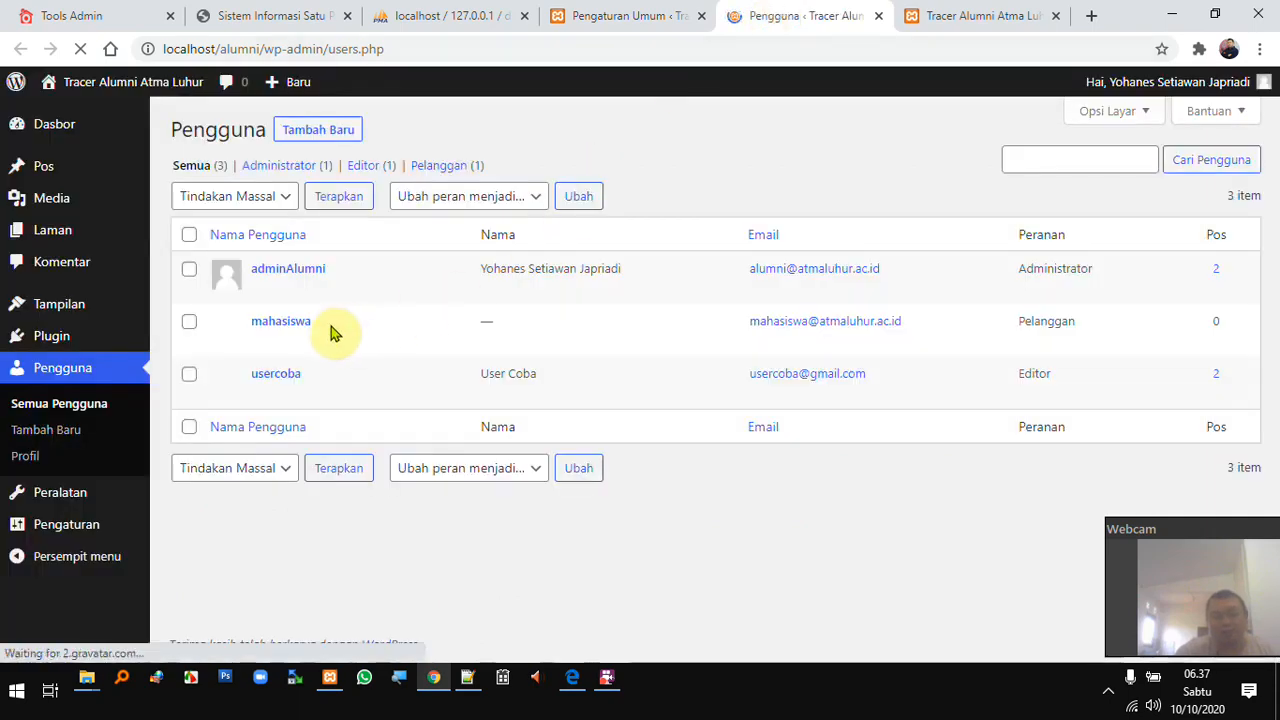
mouse_move(283, 332)
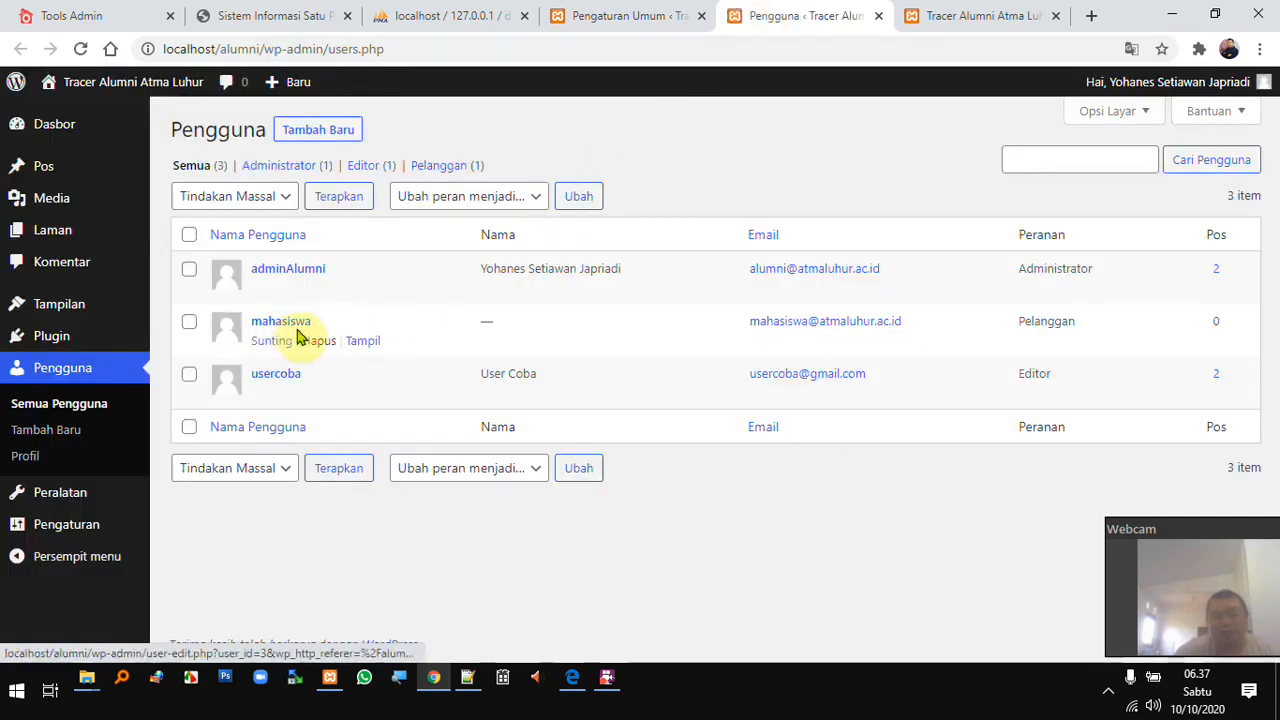
left_click(614, 10)
scroll(466, 378, "down", 1)
scroll(466, 378, "down", 3)
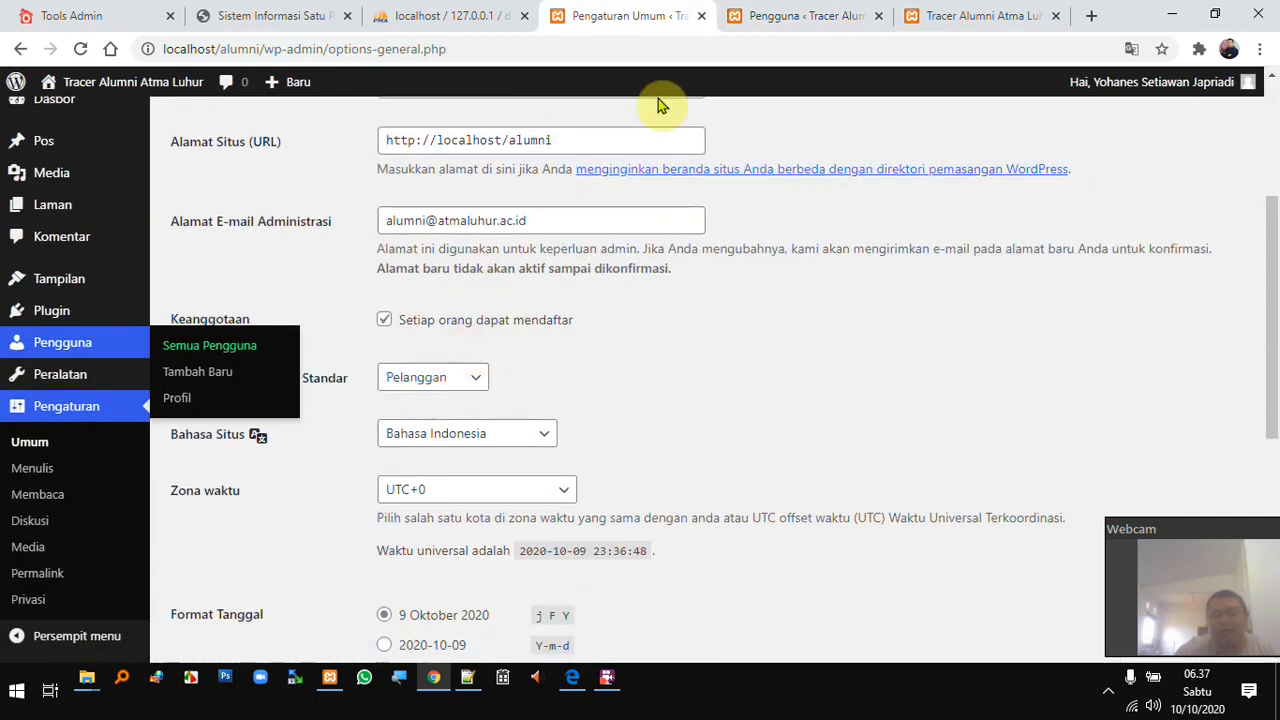
left_click(765, 15)
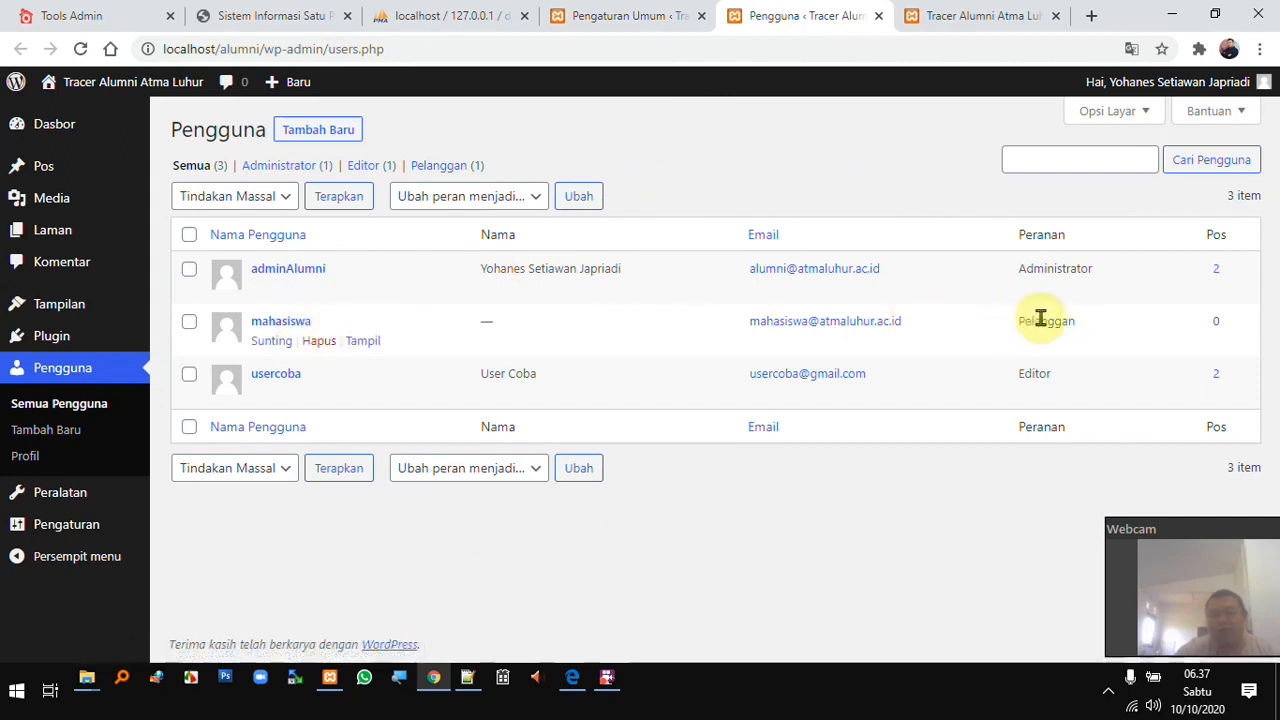
- Give the student account a first and last name and display the full name publicly
left_click(277, 345)
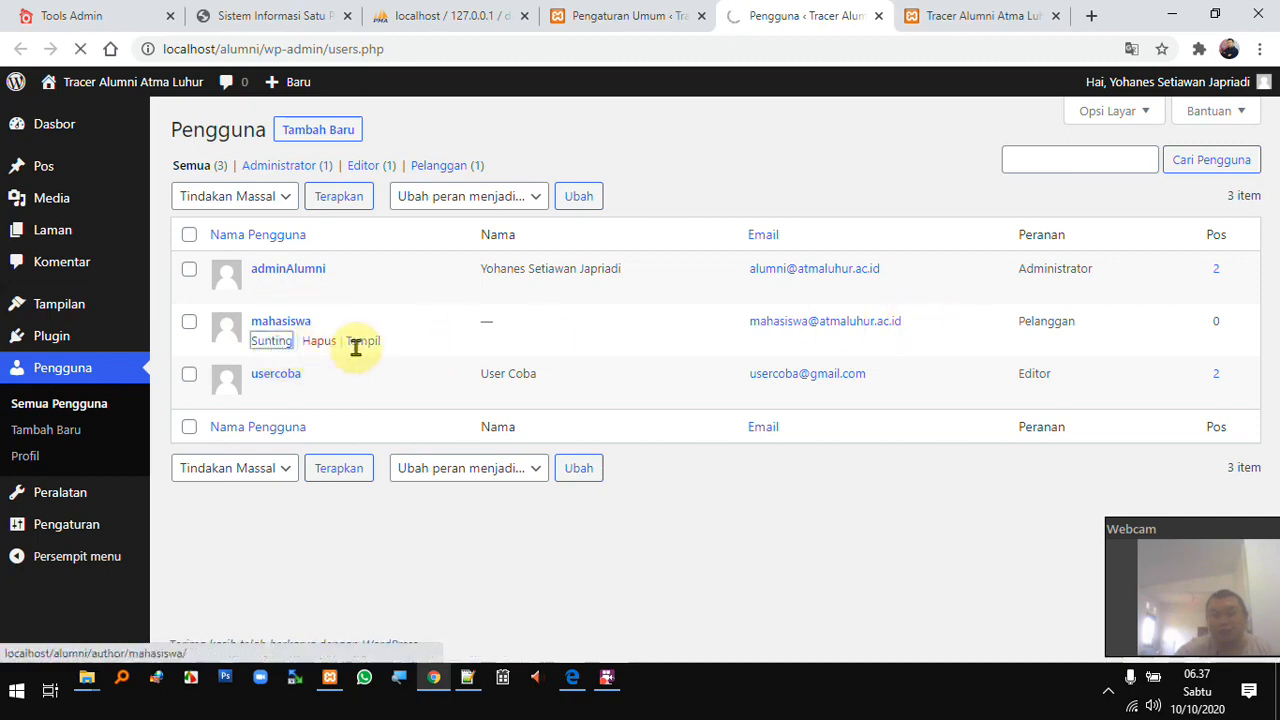
scroll(562, 357, "down", 2)
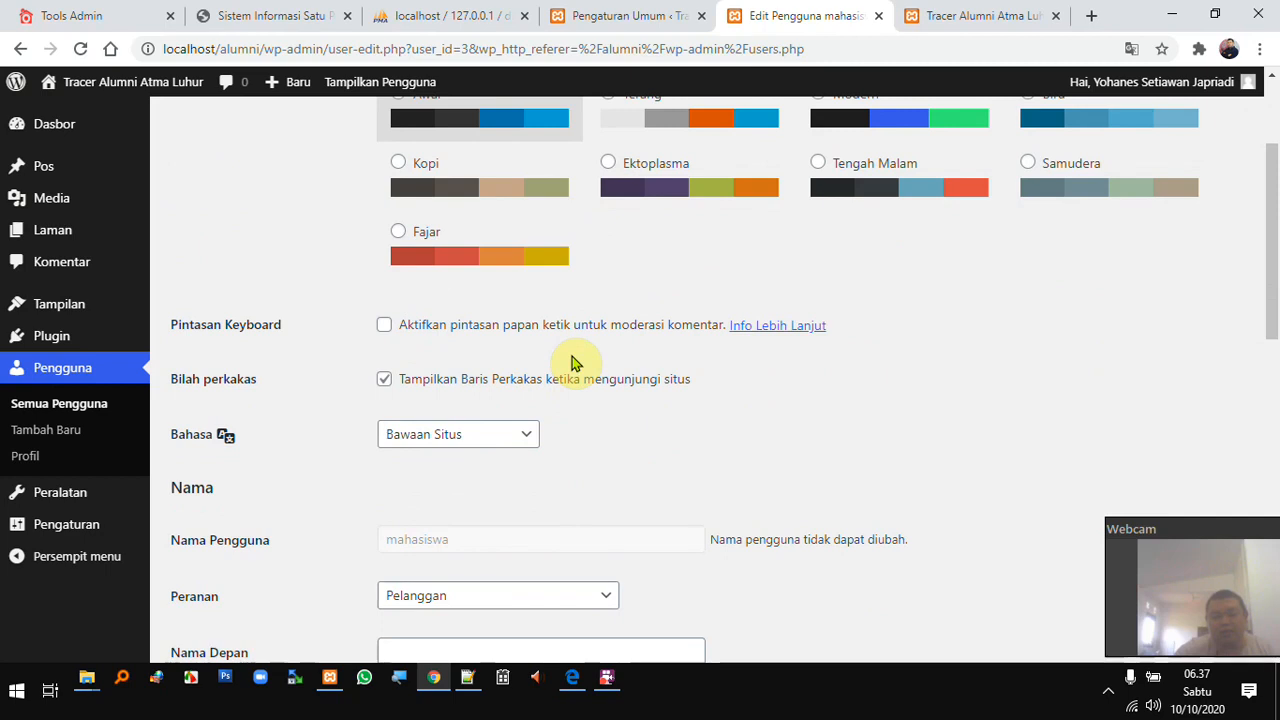
scroll(572, 362, "down", 3)
left_click(531, 358)
type("Mahasiswa")
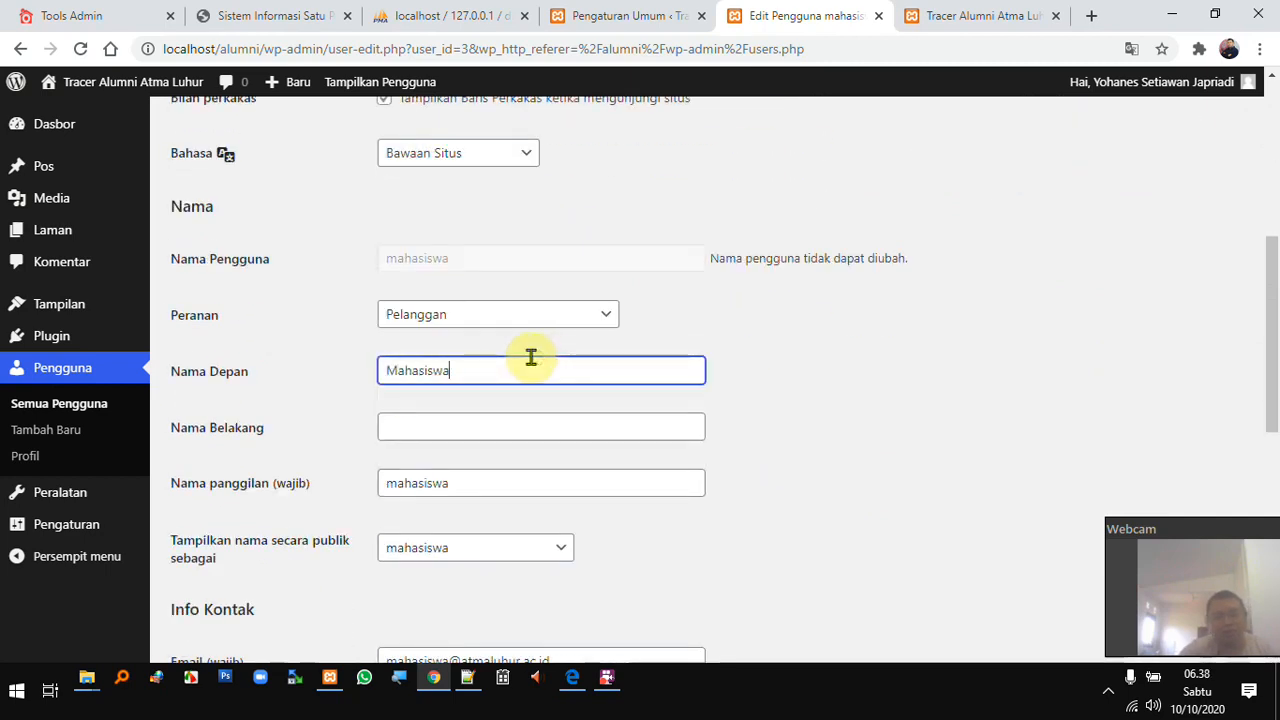
key("Tab")
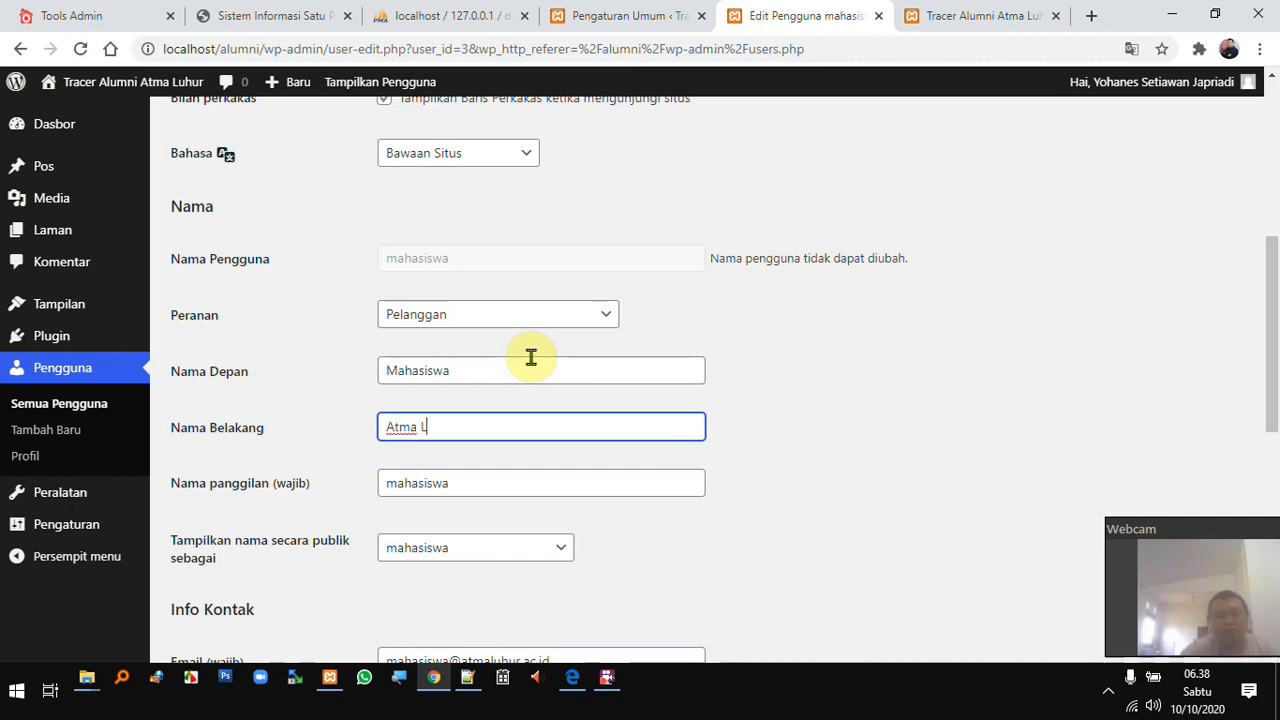
type("Atma Luhur")
scroll(580, 390, "down", 2)
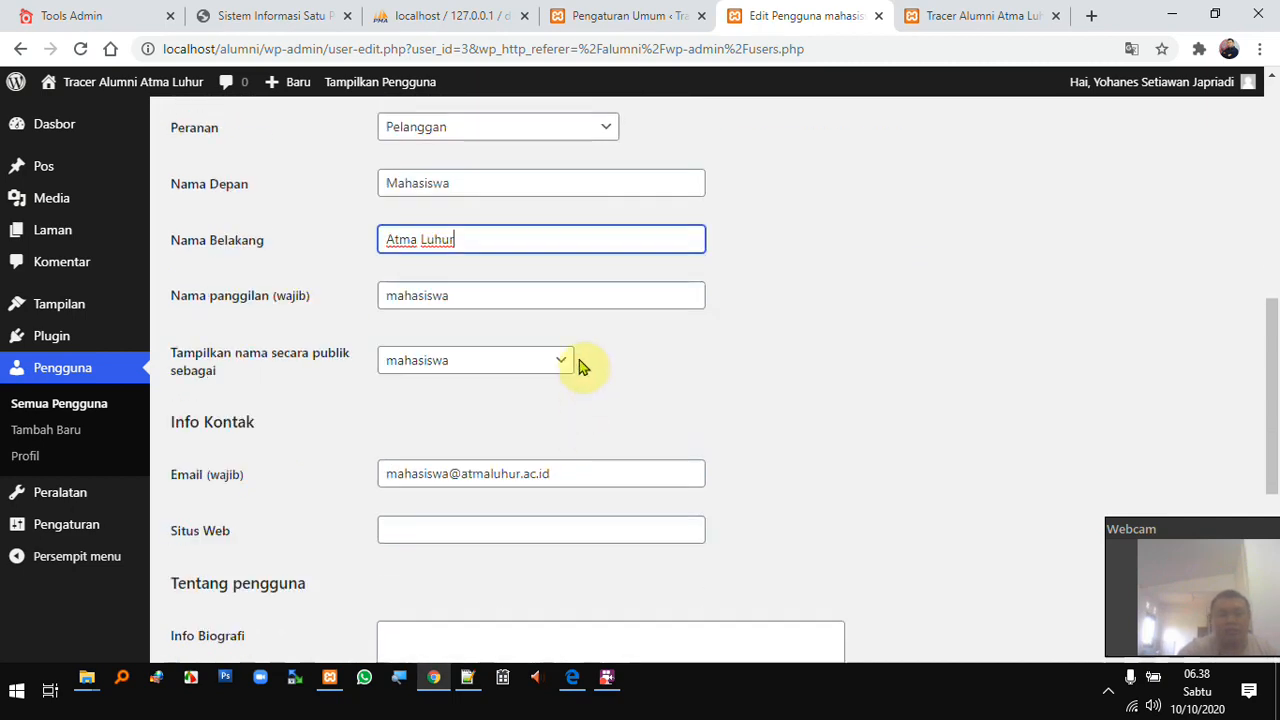
left_click(560, 362)
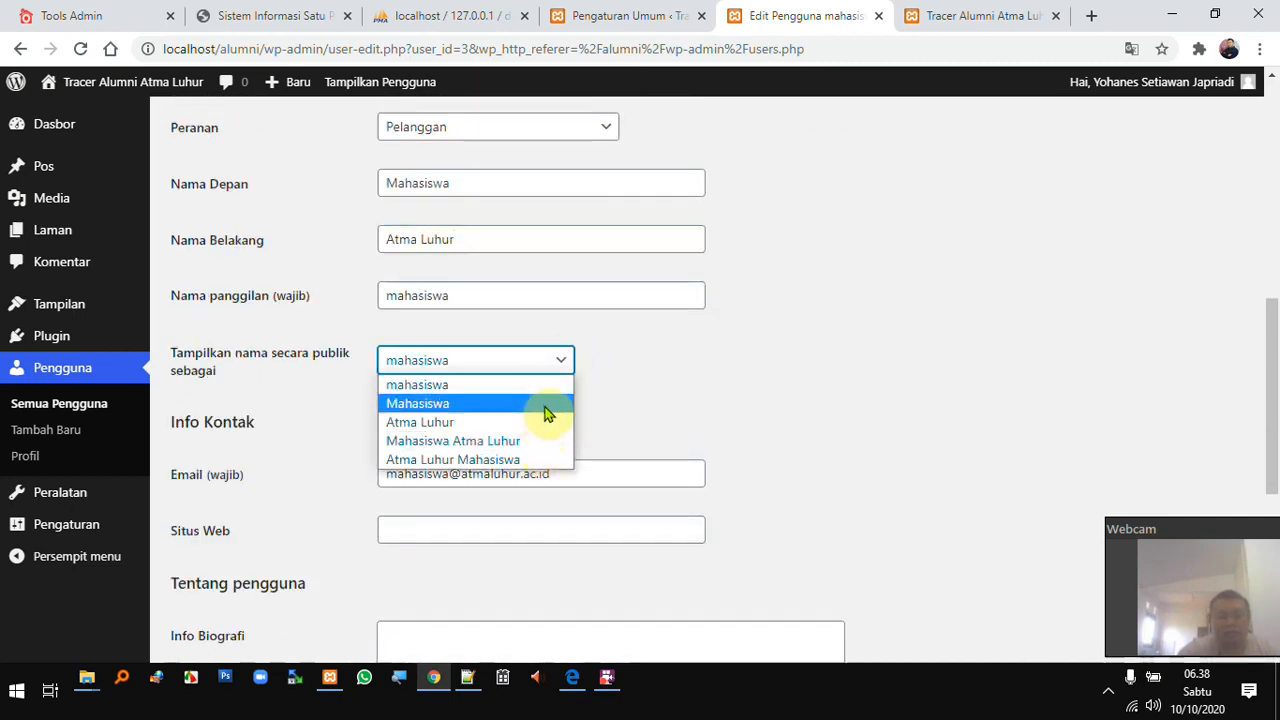
left_click(541, 449)
- Set a new weak password for the student account, confirm it, and update the user
scroll(530, 395, "down", 3)
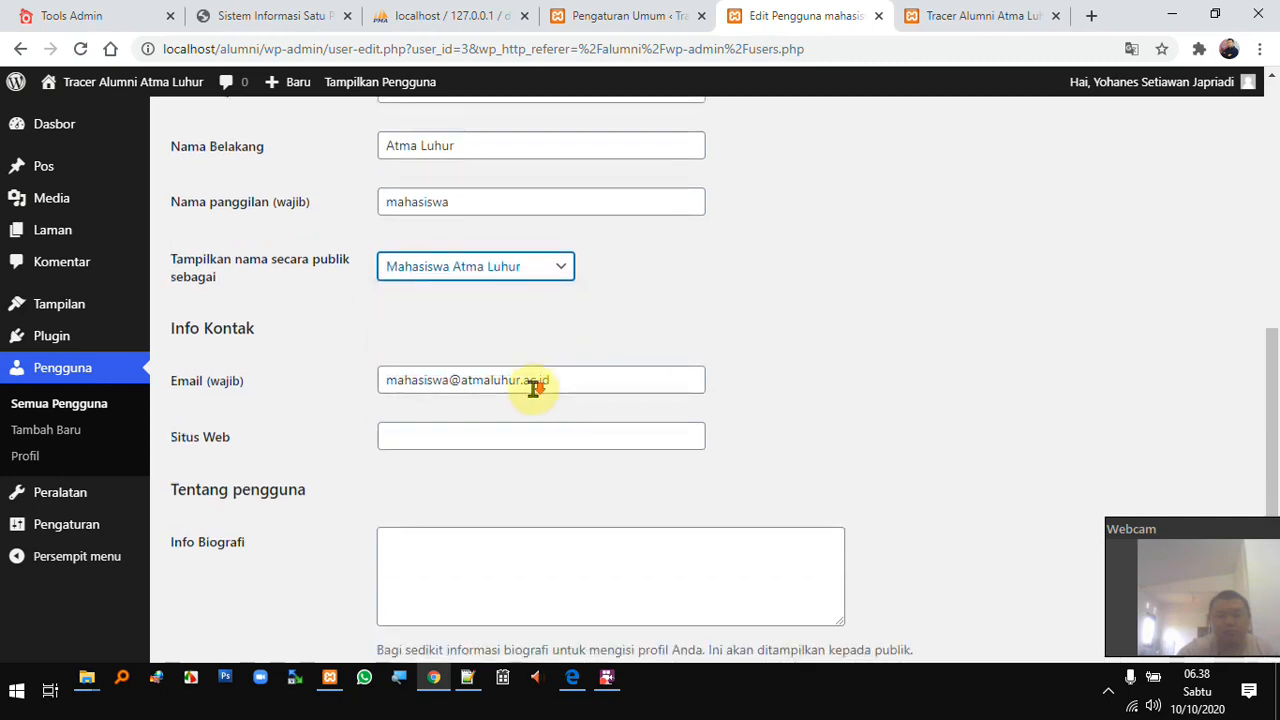
scroll(538, 403, "down", 2)
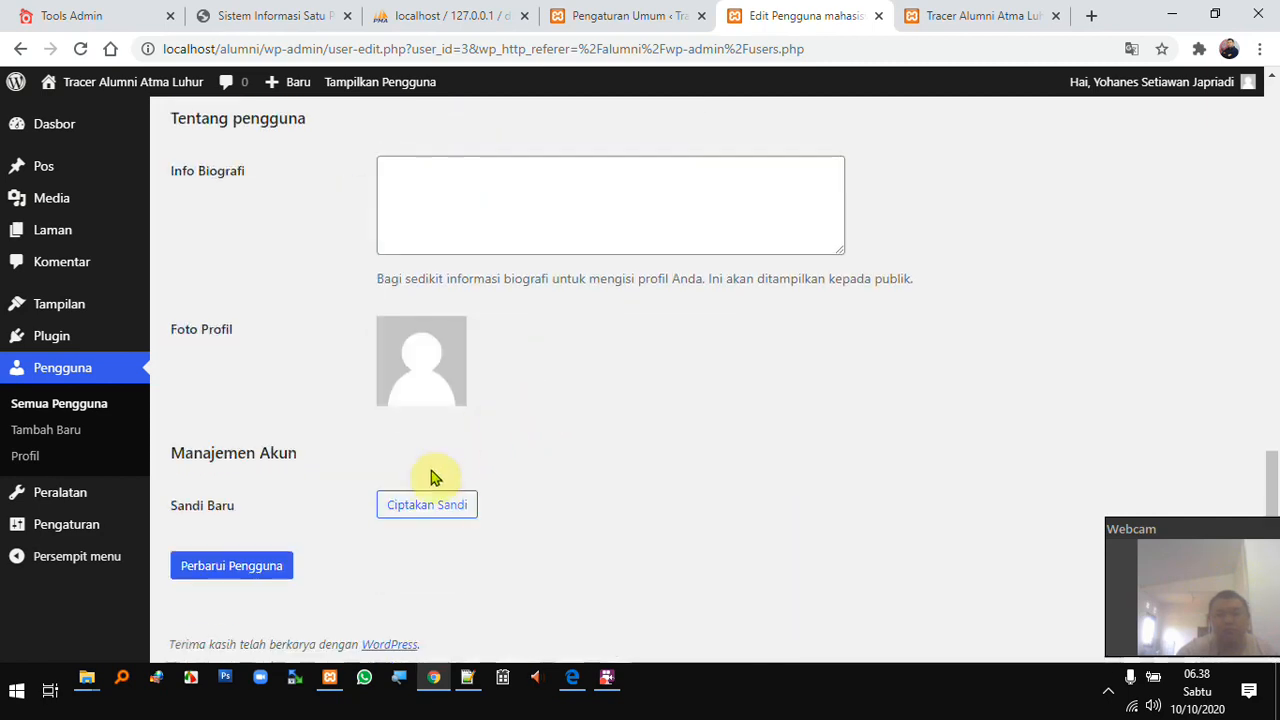
left_click(437, 503)
left_click_drag(600, 503, 194, 460)
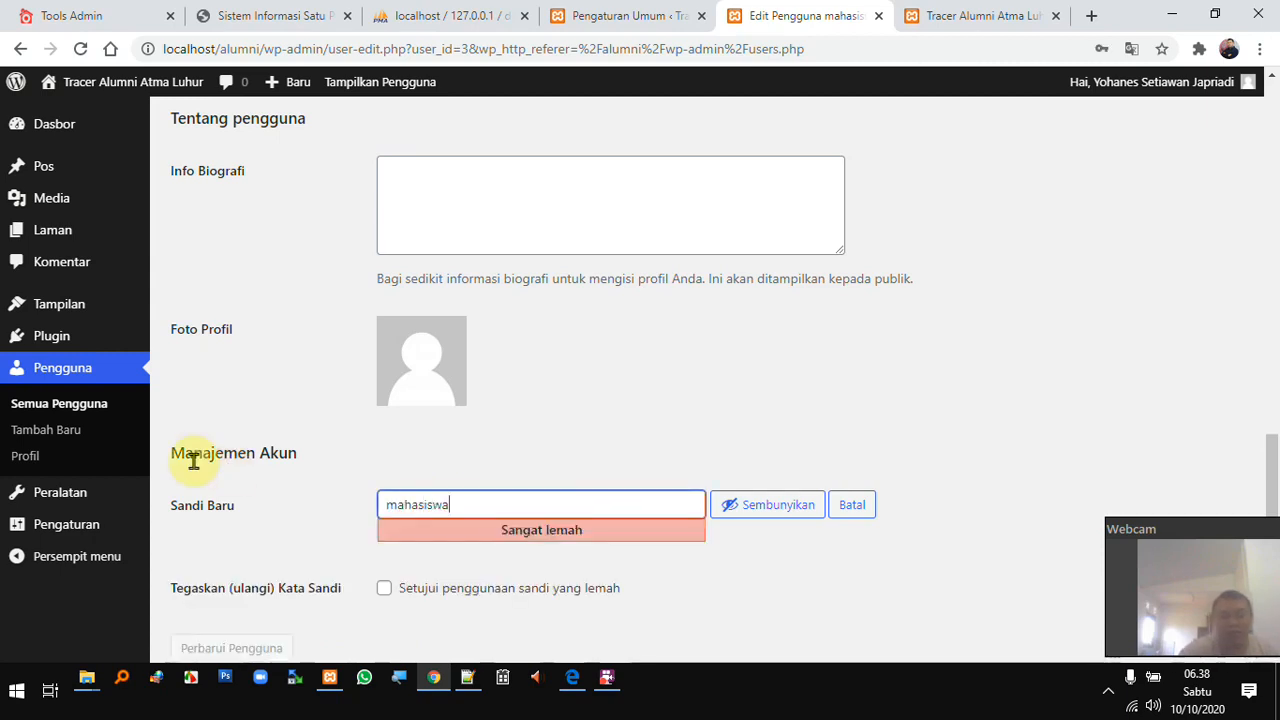
scroll(380, 437, "down", 1)
scroll(380, 437, "down", 1)
left_click(453, 510)
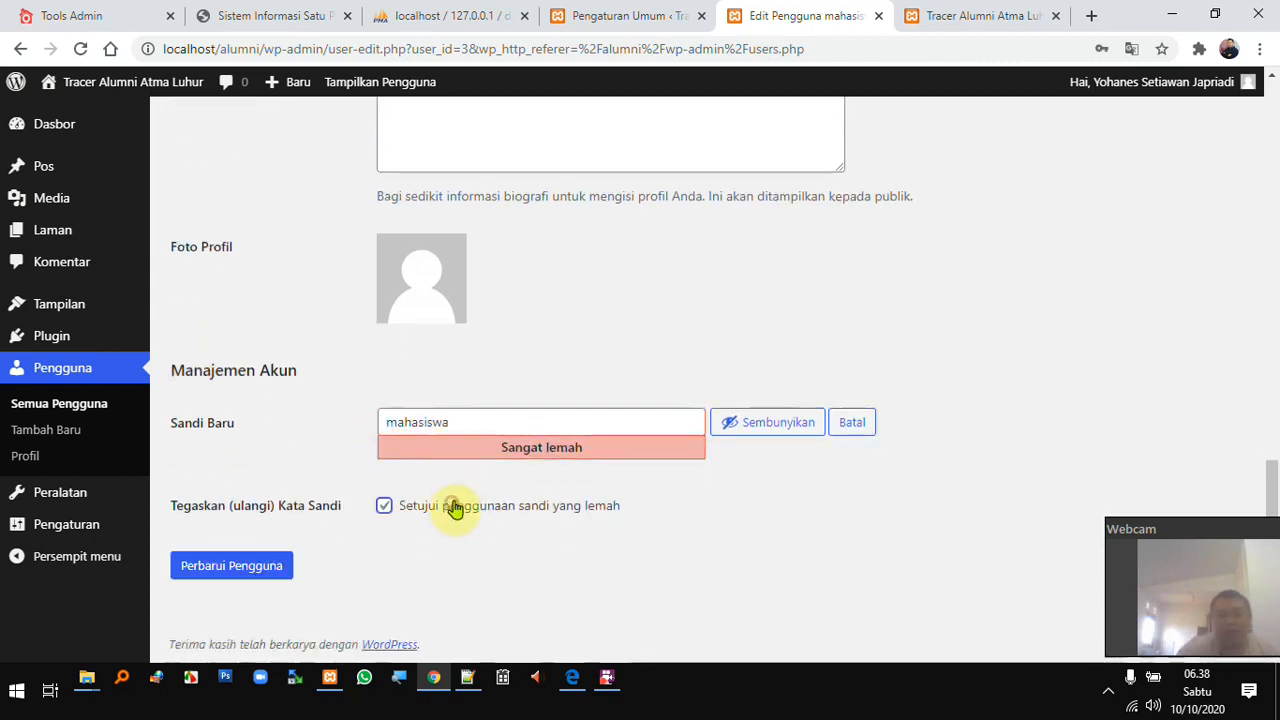
left_click(236, 571)
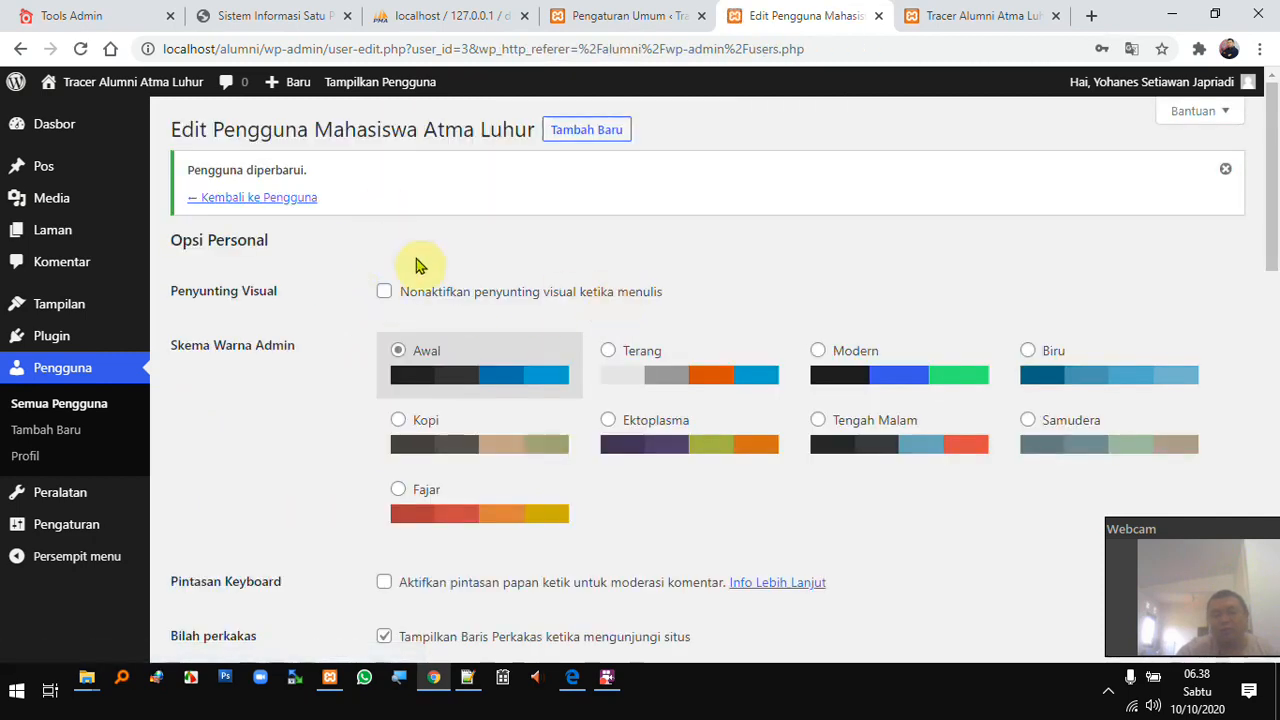
left_click(575, 686)
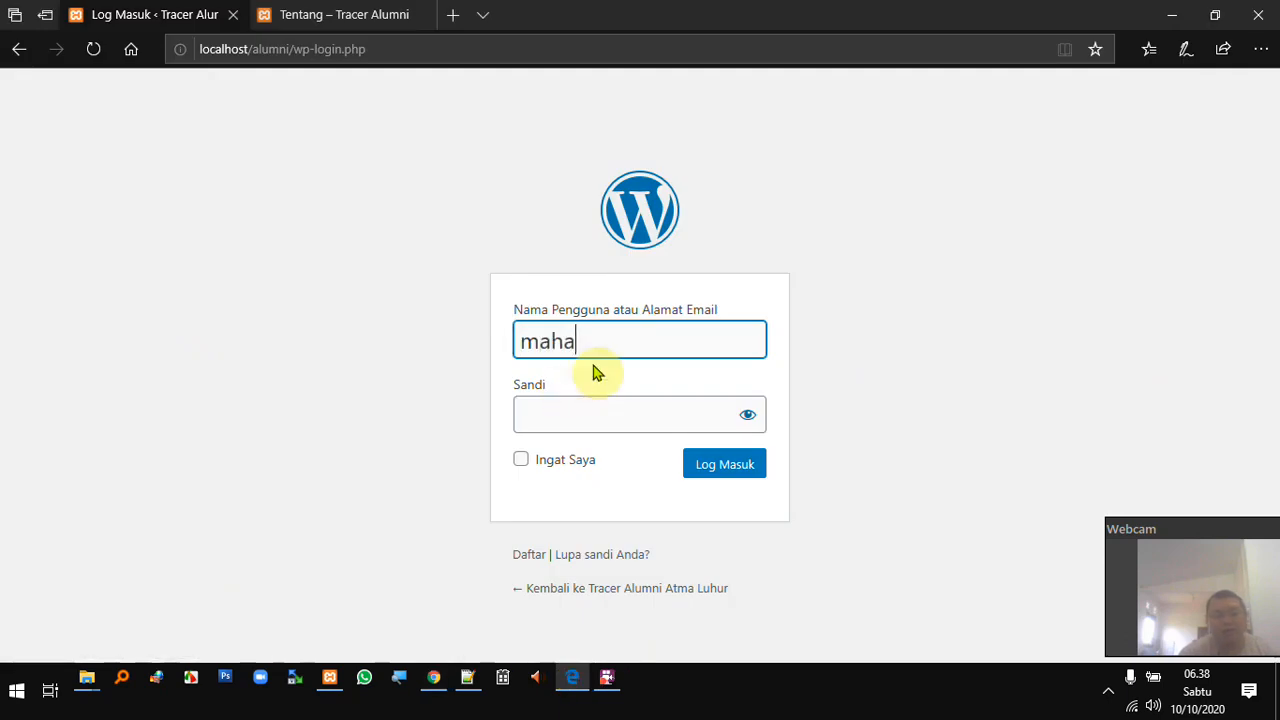
- Log in to Edge as the student account with its new password, then return to Chrome
key("Tab")
type("m")
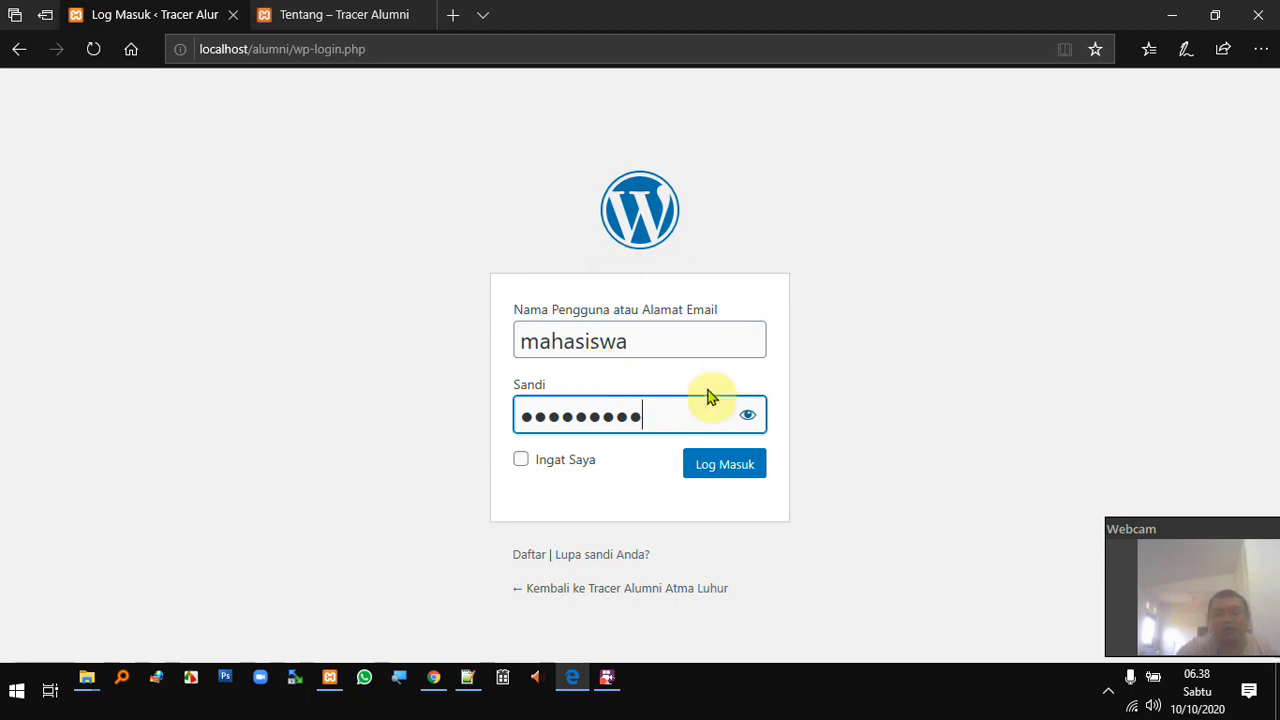
left_click(745, 467)
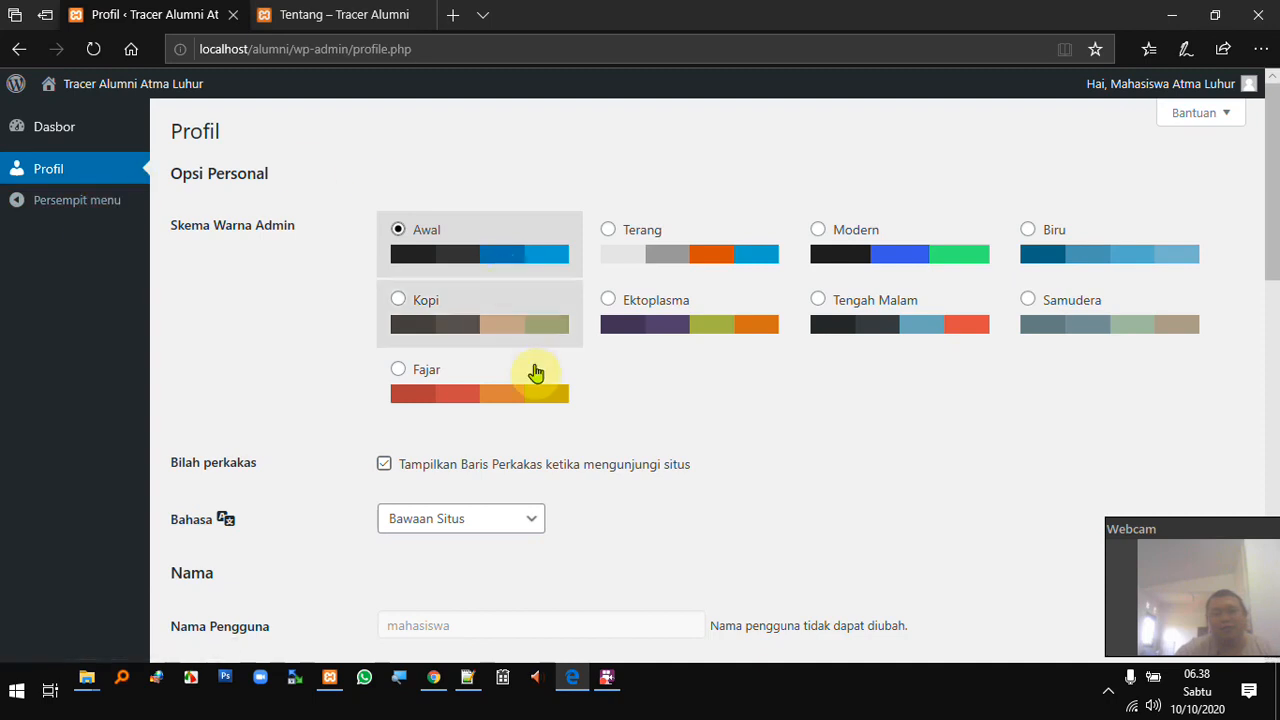
left_click(438, 683)
- Set the site timezone to UTC+7 in General Settings and save
left_click(646, 16)
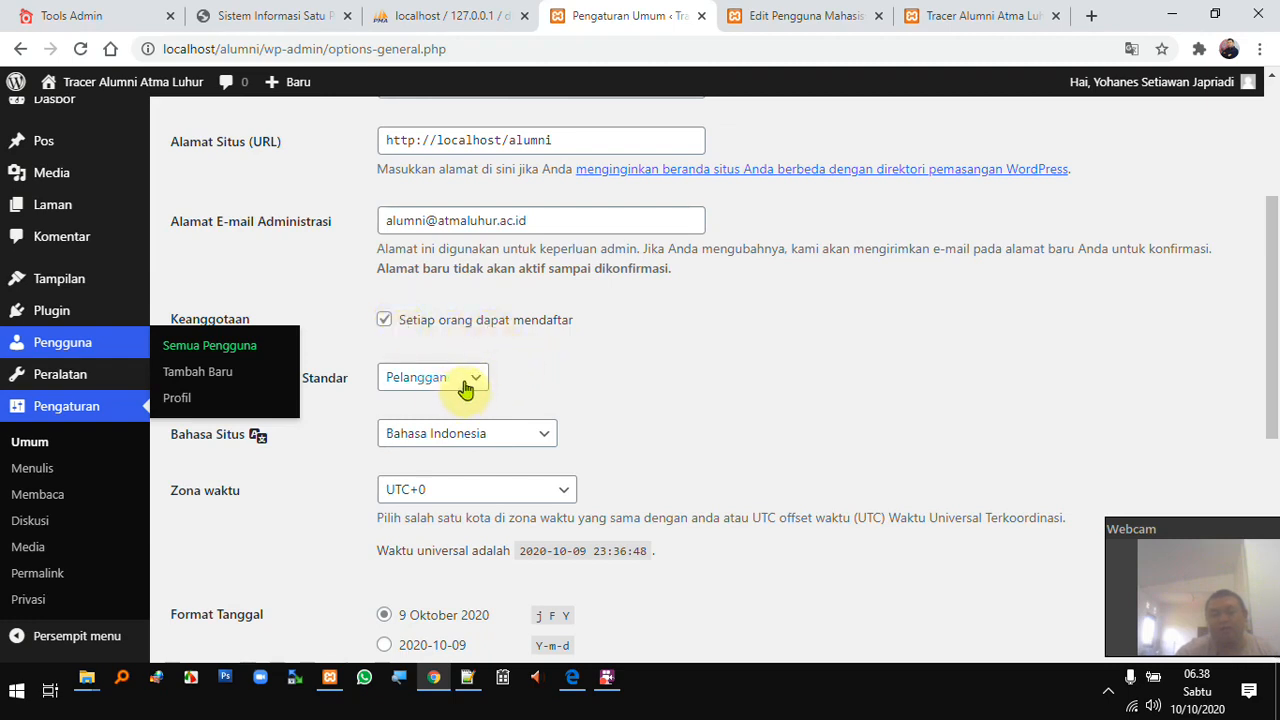
scroll(640, 402, "down", 1)
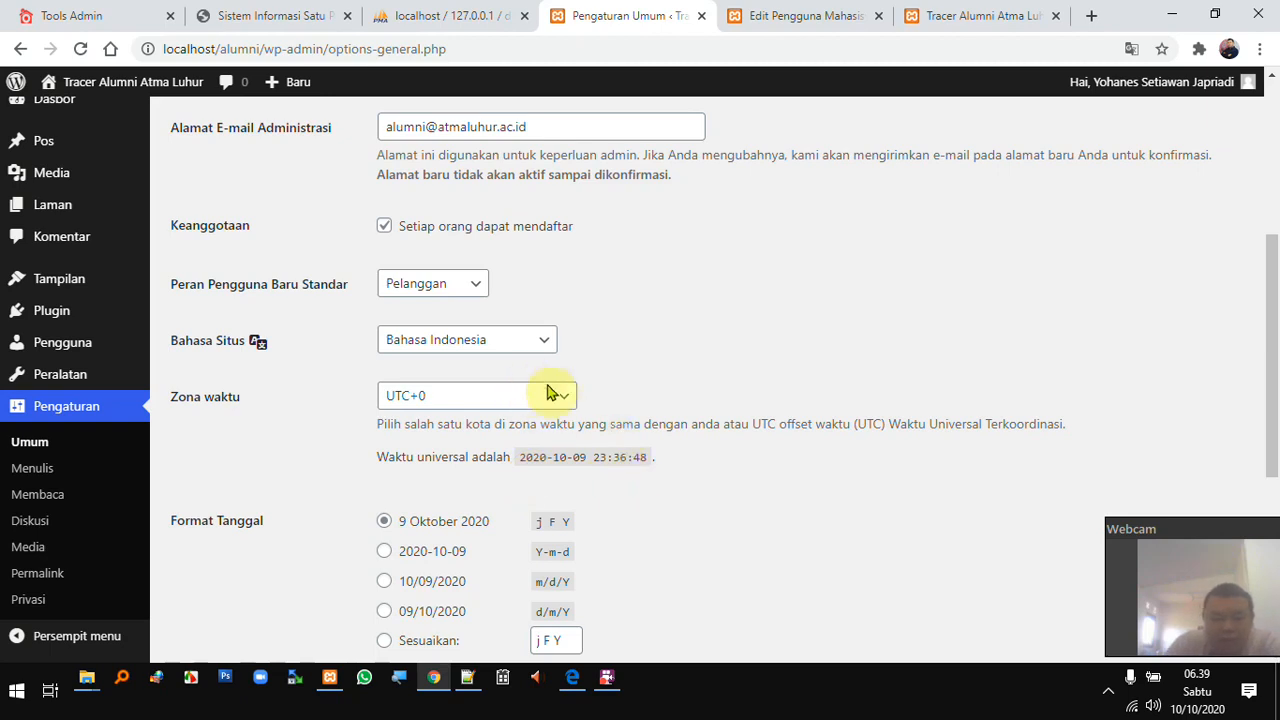
left_click(572, 403)
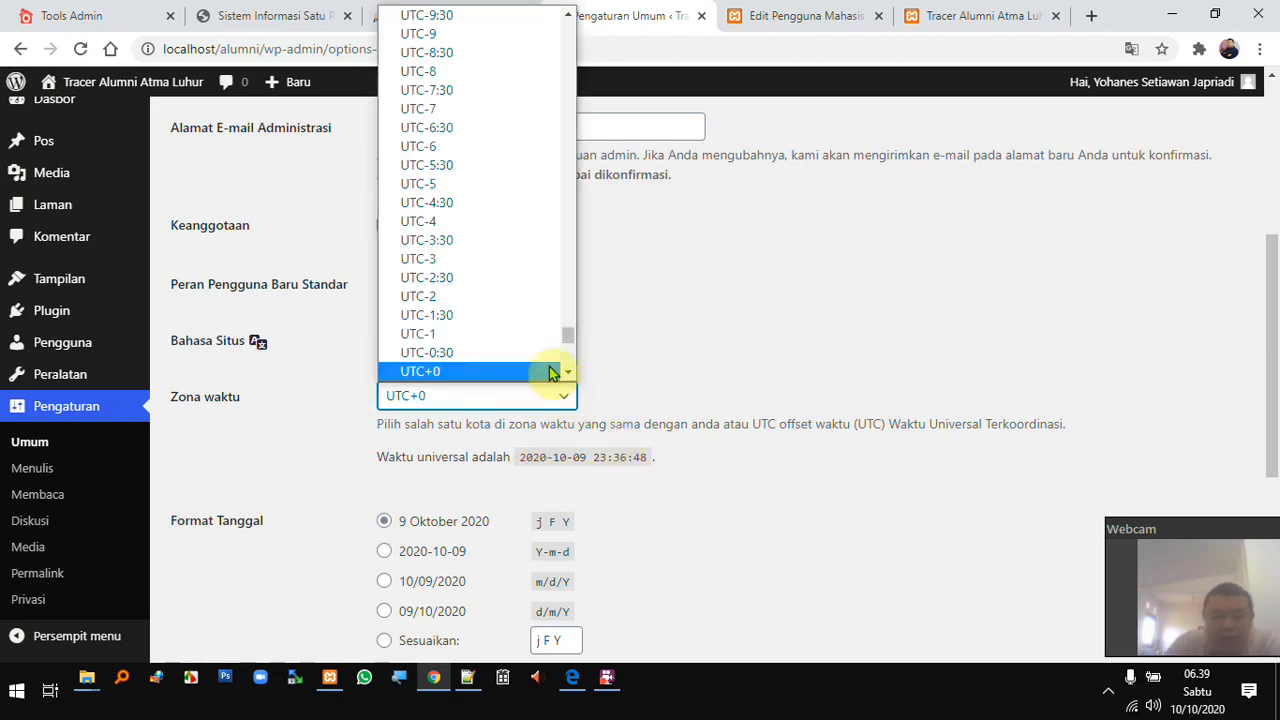
scroll(518, 300, "down", 5)
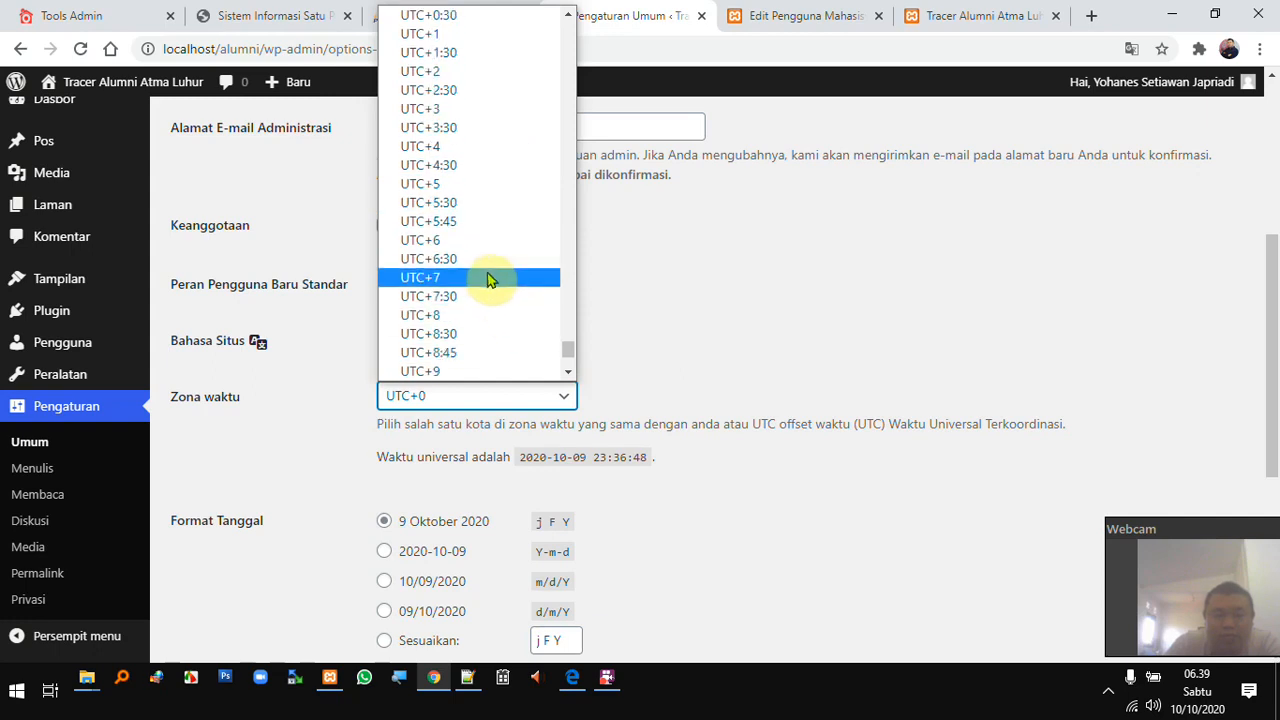
left_click(491, 277)
scroll(520, 456, "down", 4)
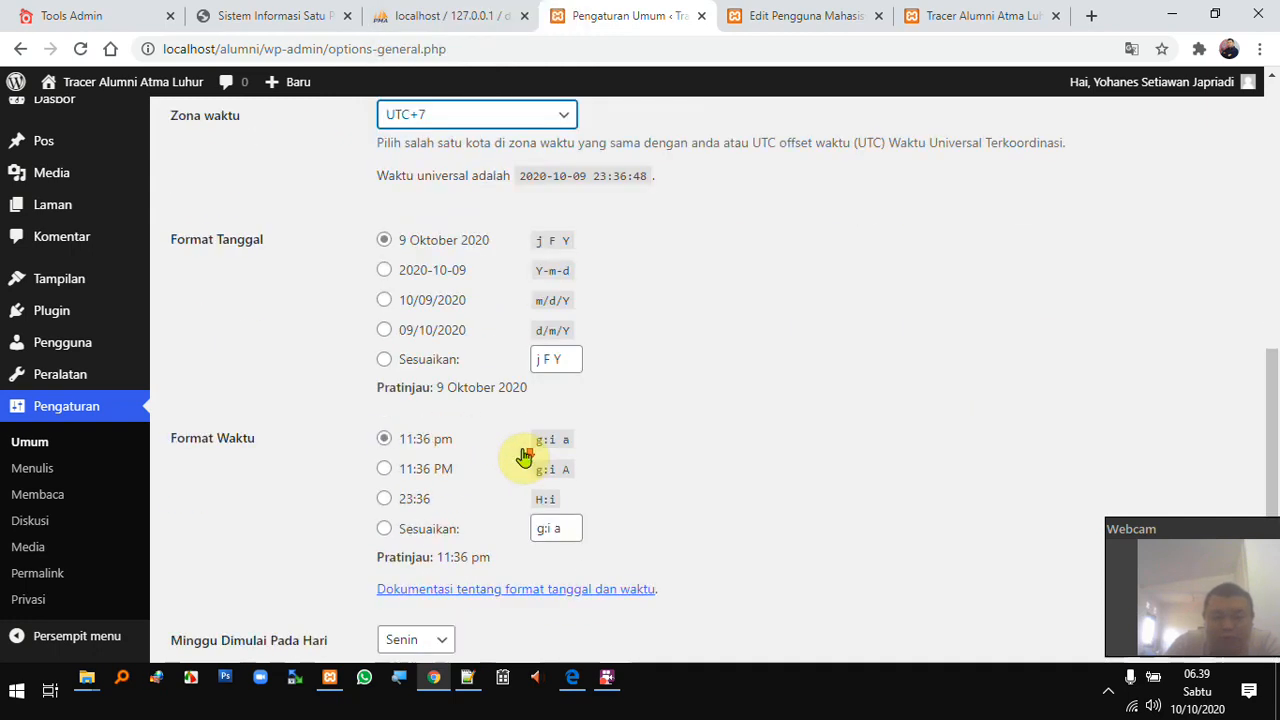
left_click(233, 565)
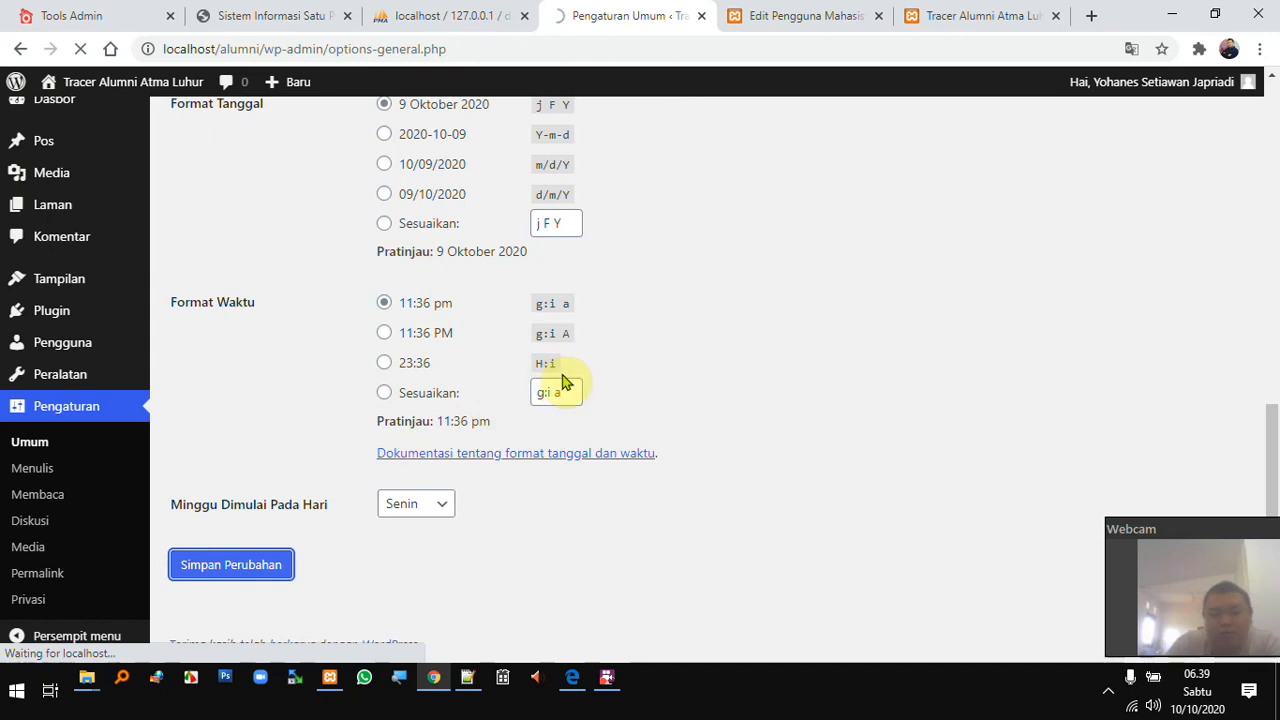
- Switch the date format to custom 'j F Y', keep the week starting on Senin, and save
scroll(590, 390, "down", 4)
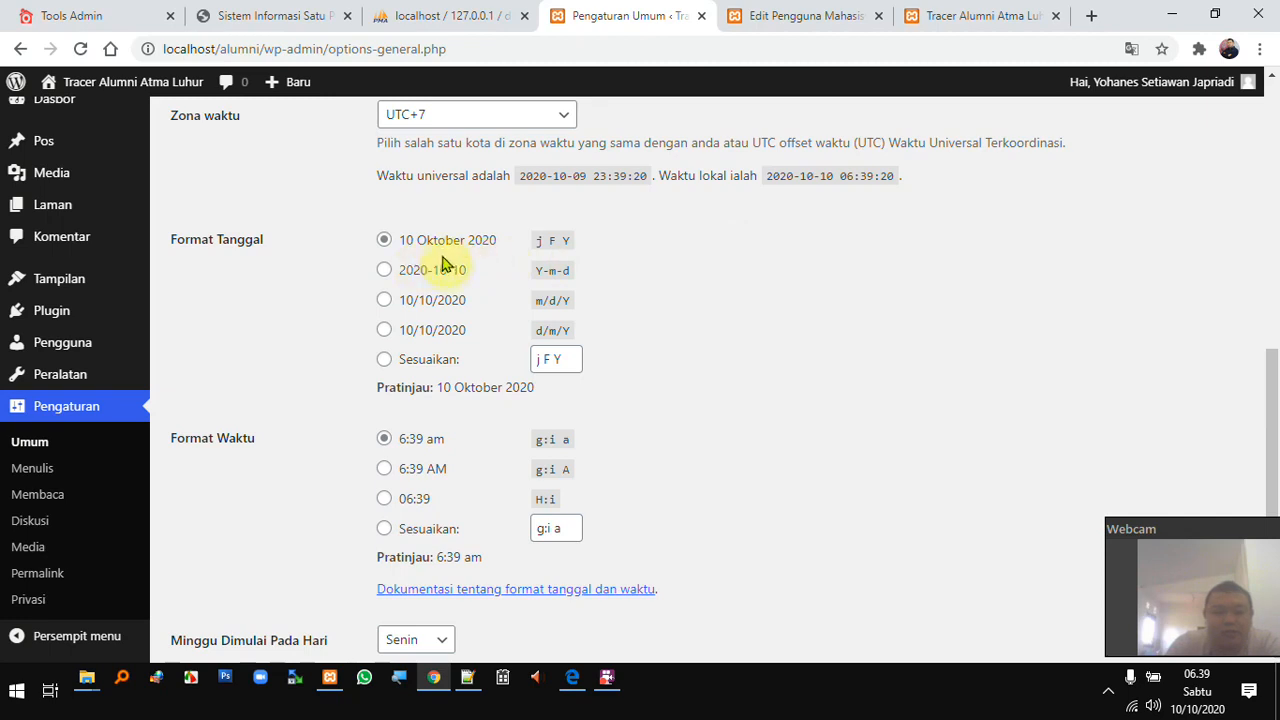
left_click(549, 361)
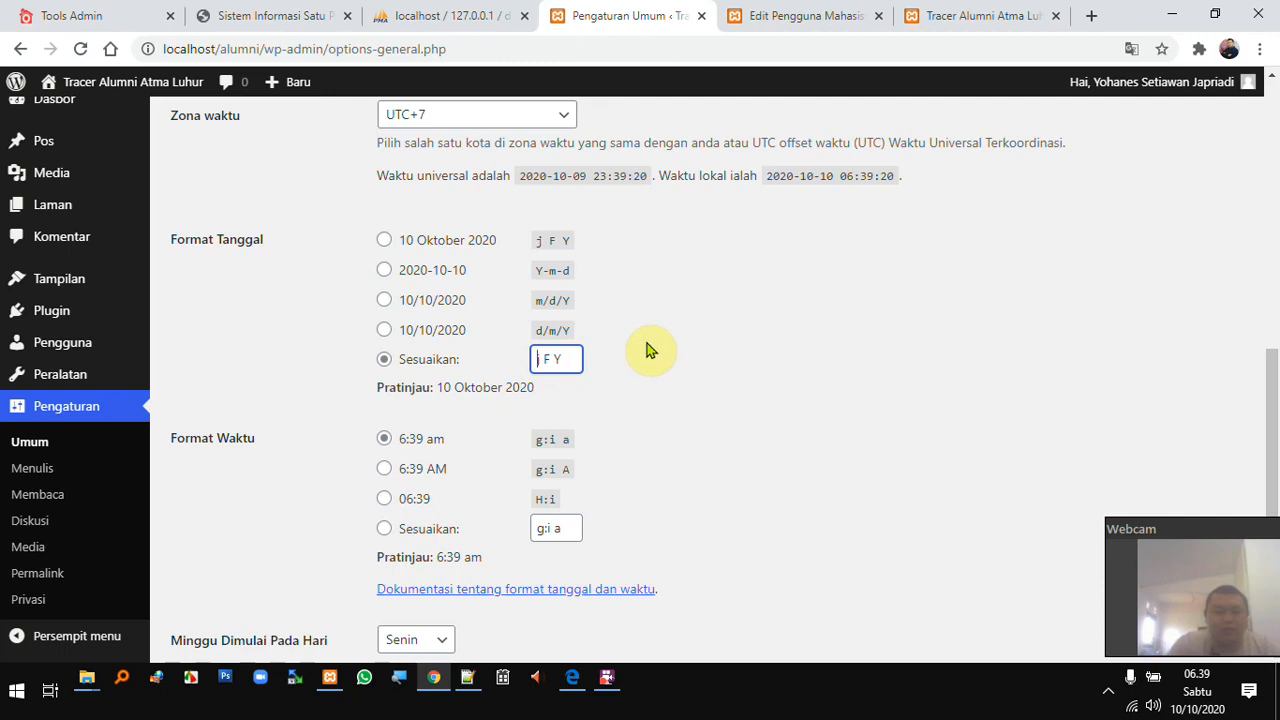
type("d")
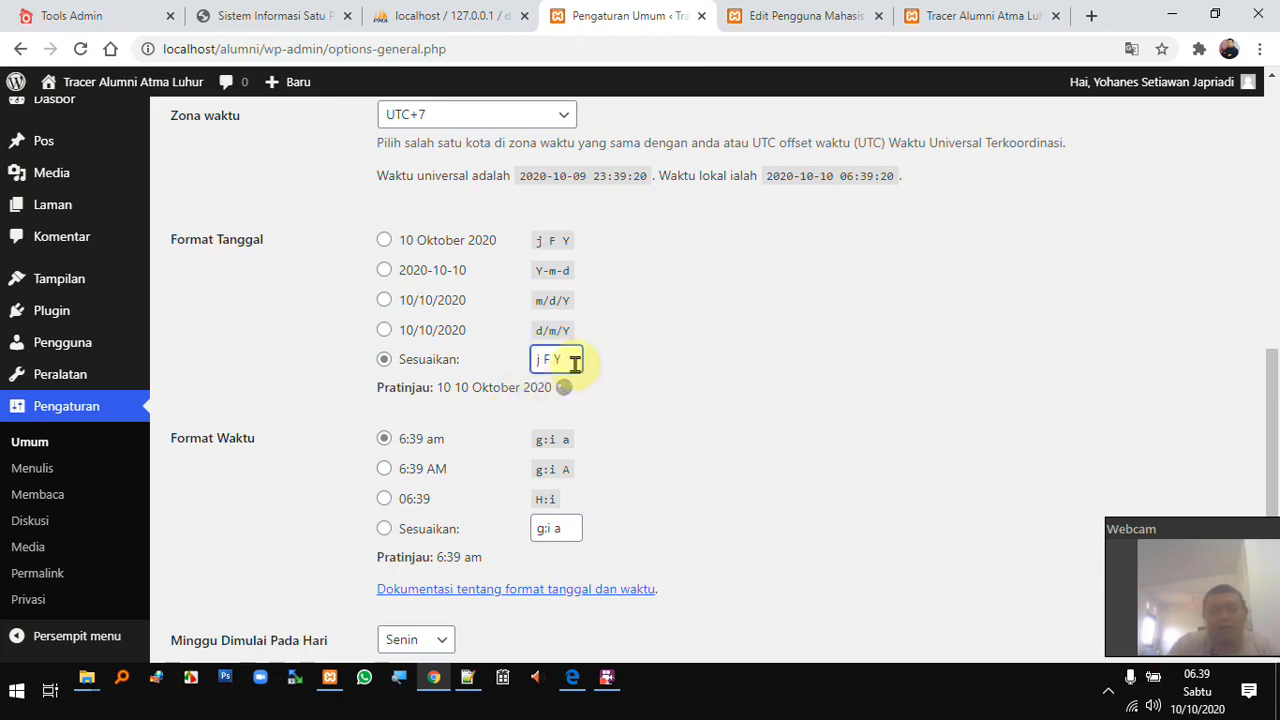
scroll(512, 476, "down", 1)
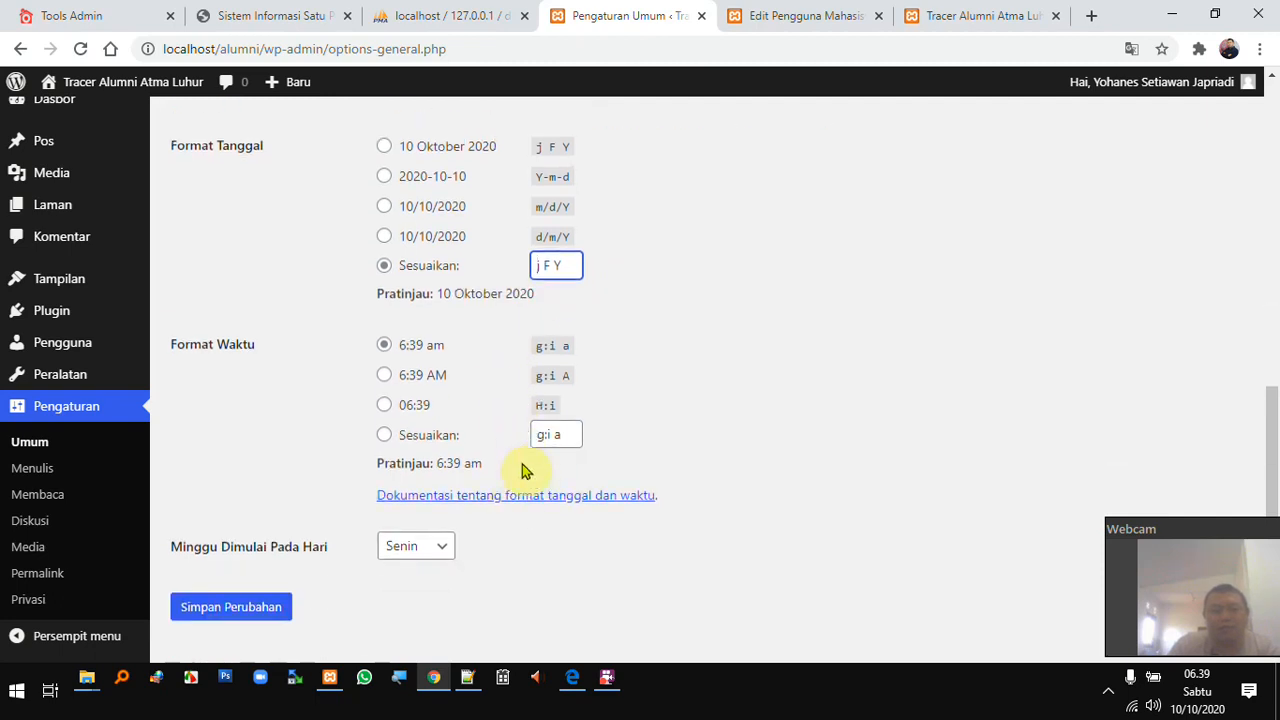
scroll(503, 482, "down", 1)
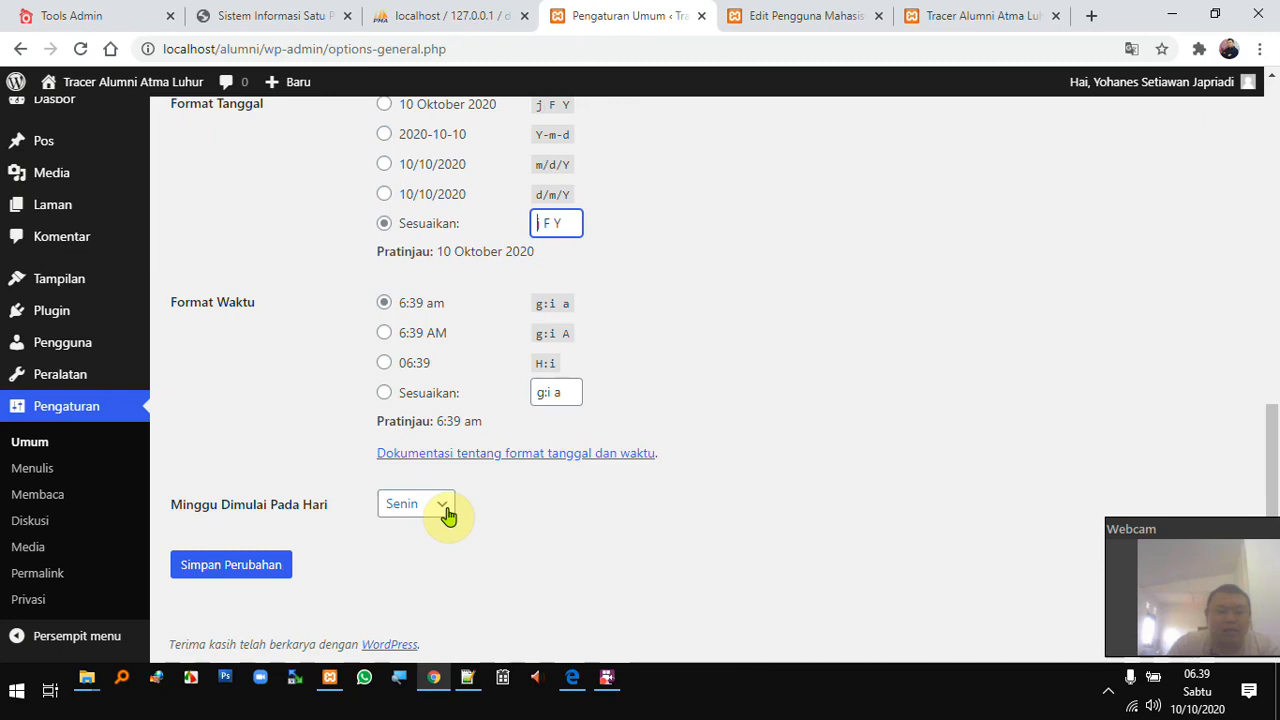
left_click(442, 516)
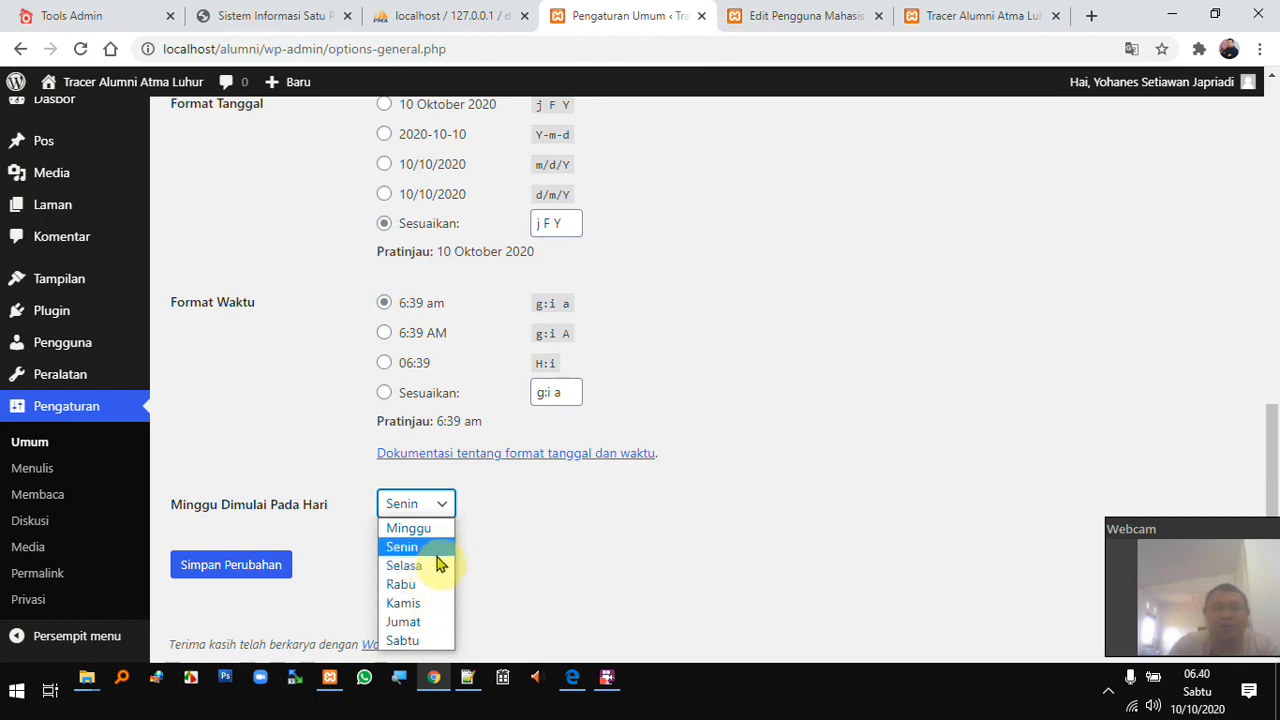
left_click(1199, 689)
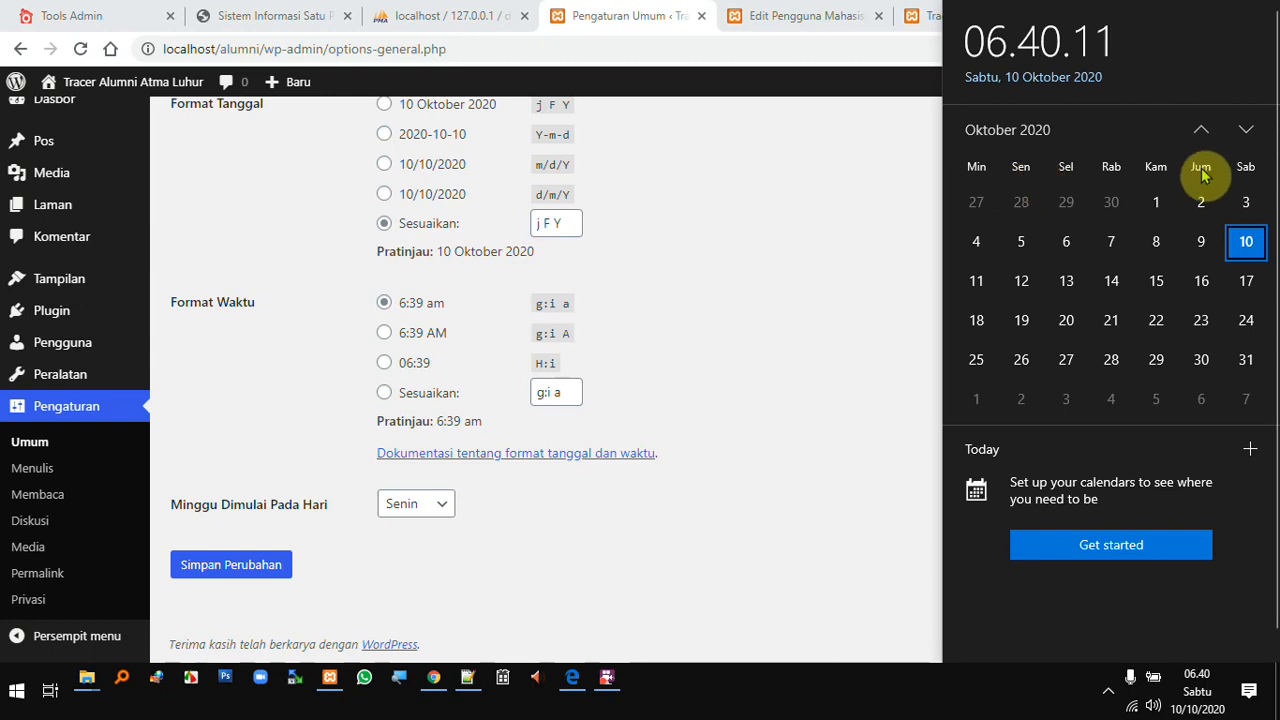
left_click(449, 503)
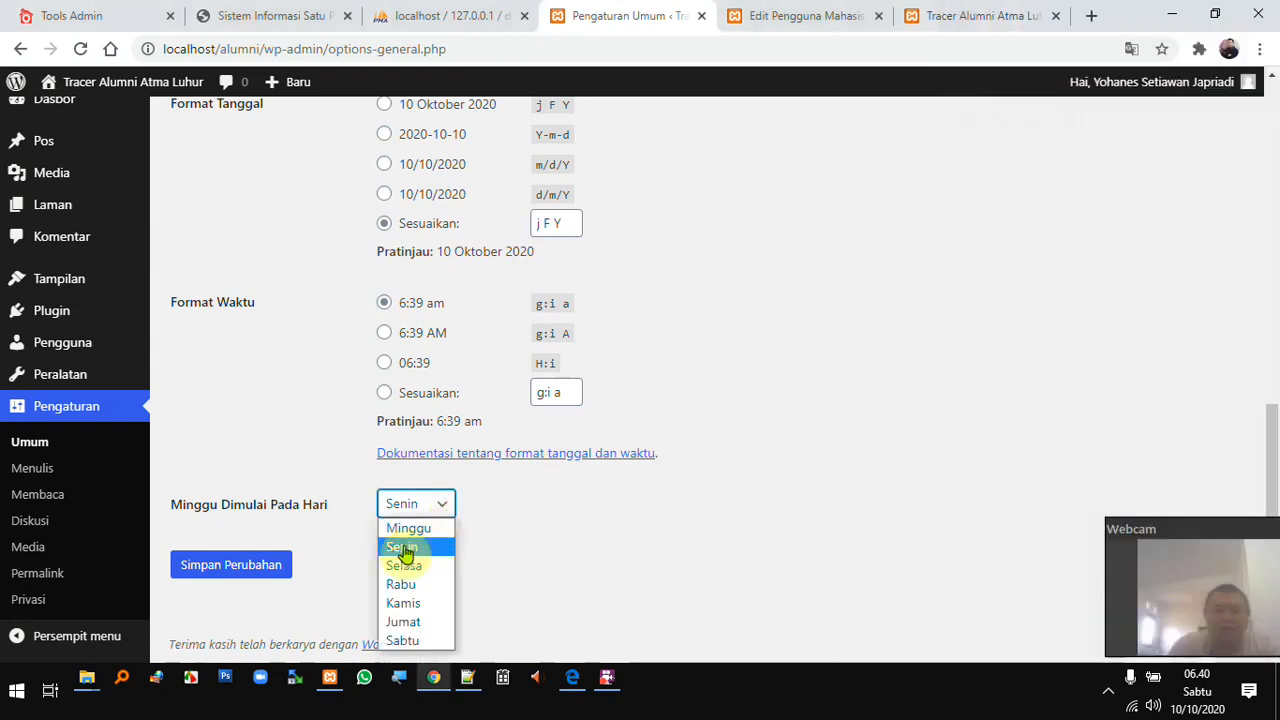
left_click(543, 537)
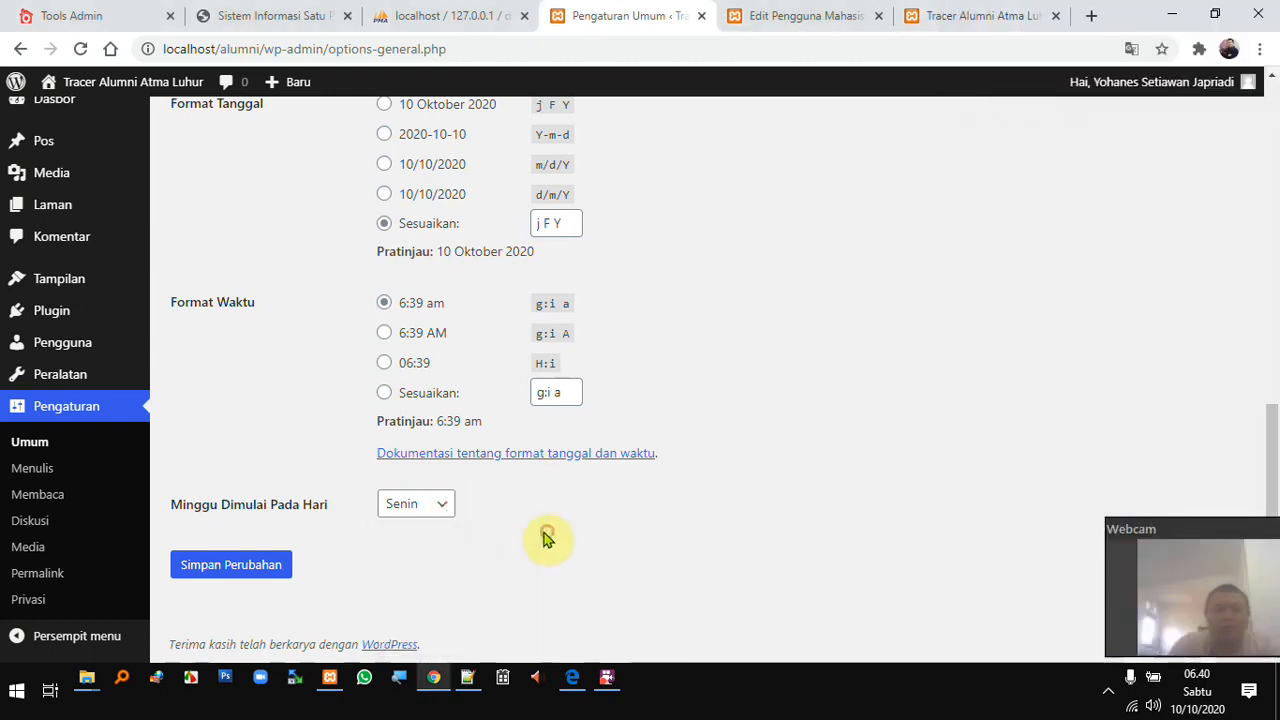
left_click(230, 565)
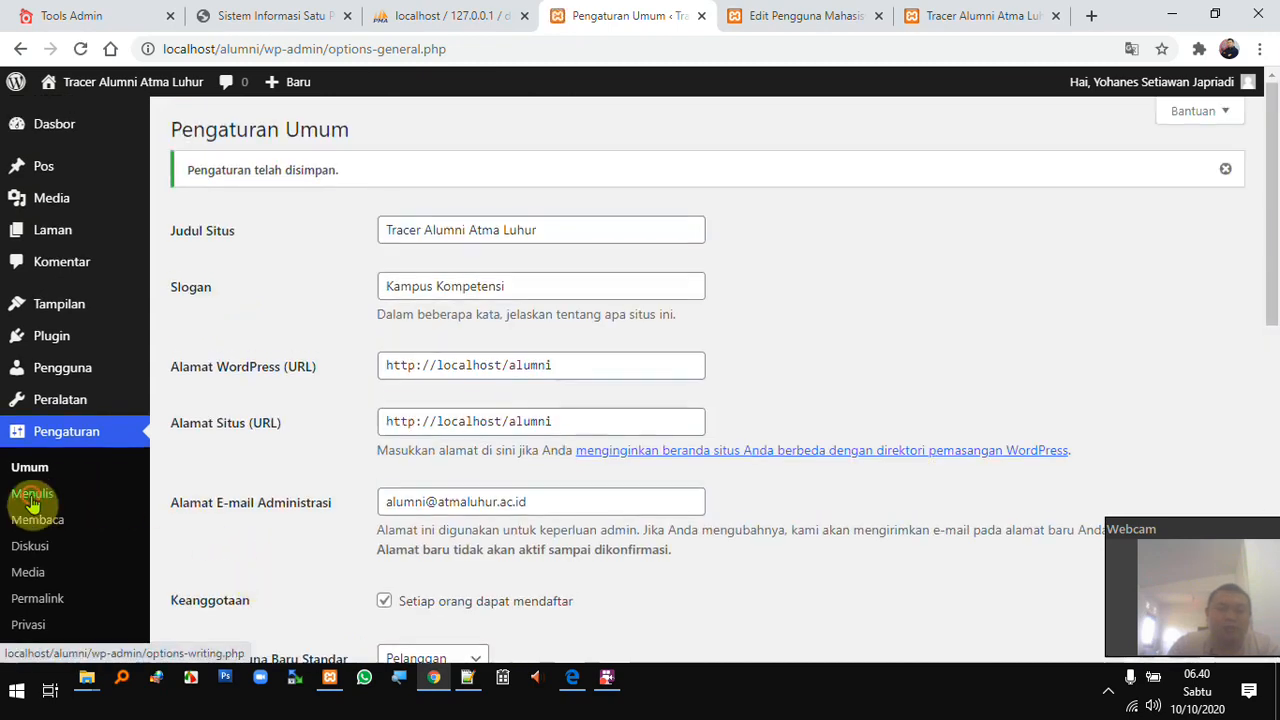
- Open Writing settings, then load the Tracer Alumni home page in Edge, showing posts like 'coba kontributor'
left_click(32, 495)
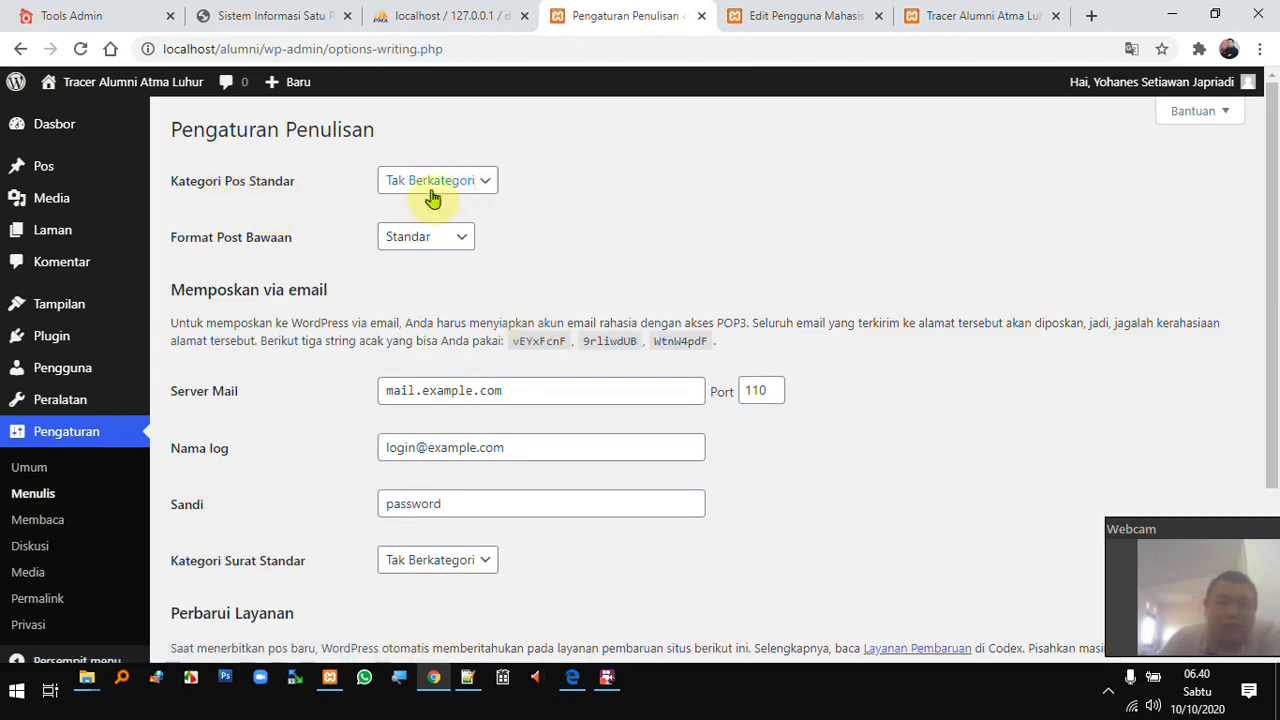
left_click(572, 680)
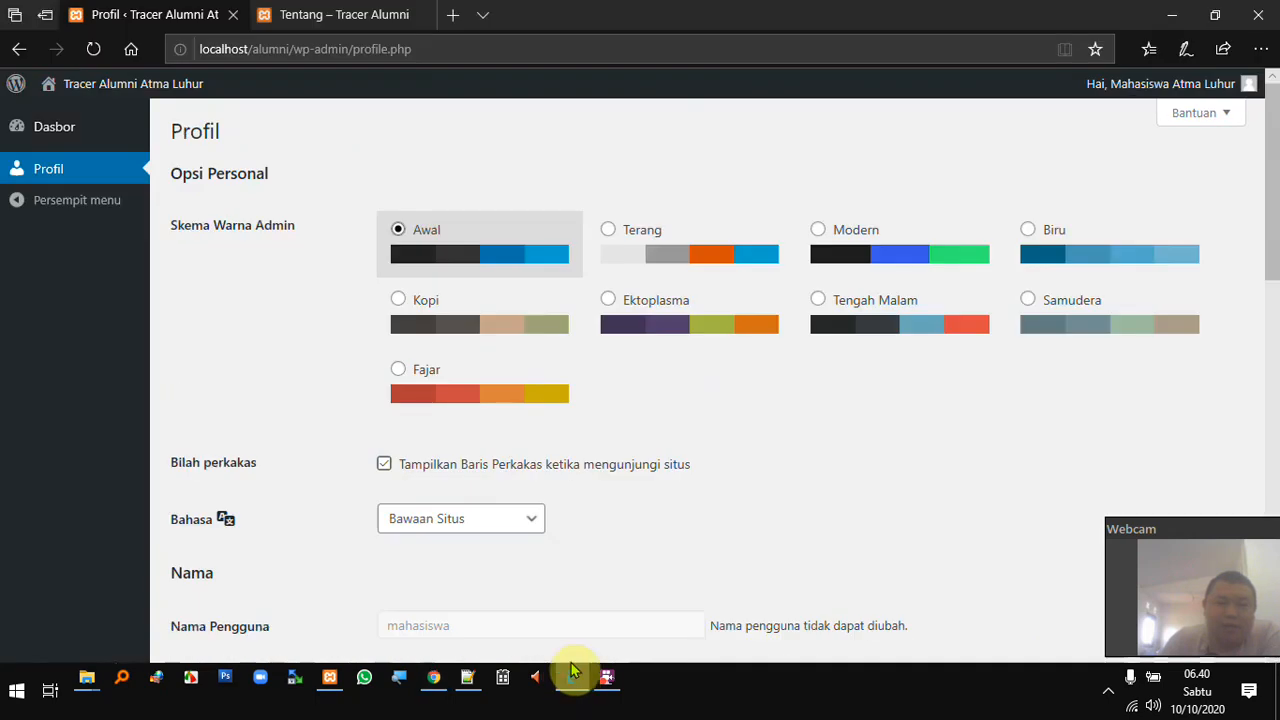
left_click(340, 15)
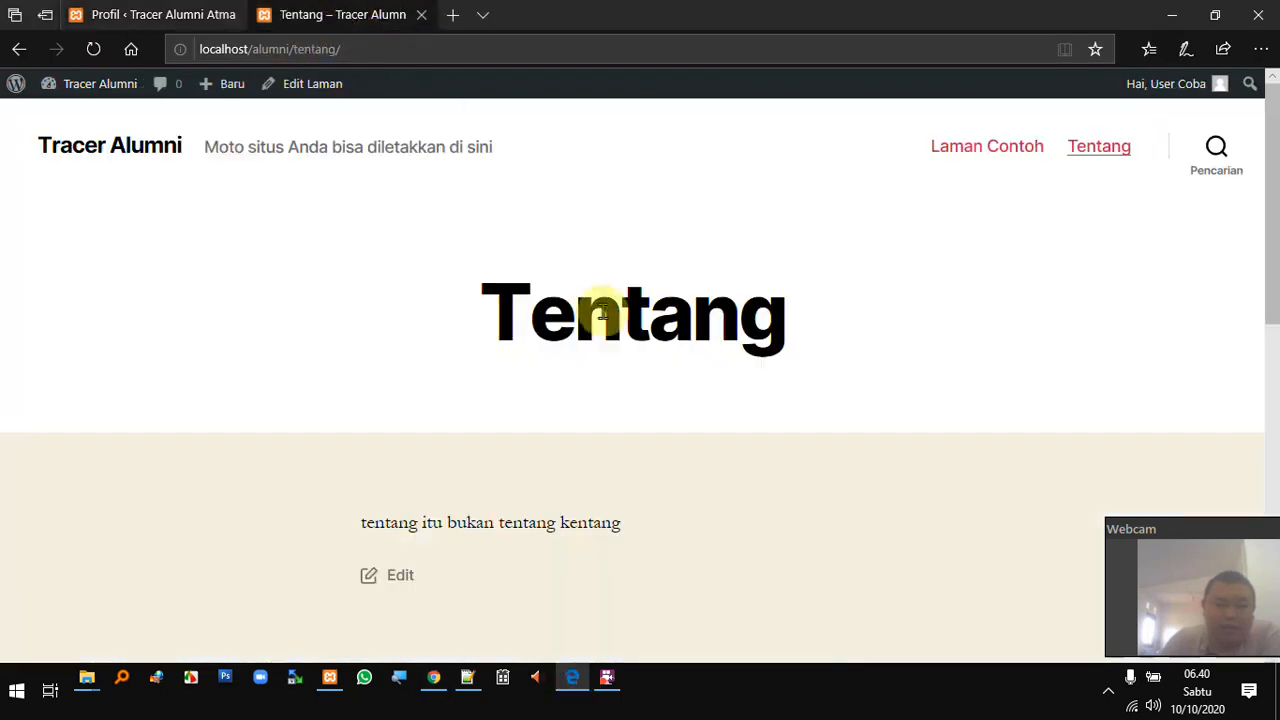
scroll(604, 312, "down", 2)
scroll(611, 320, "up", 2)
left_click(135, 146)
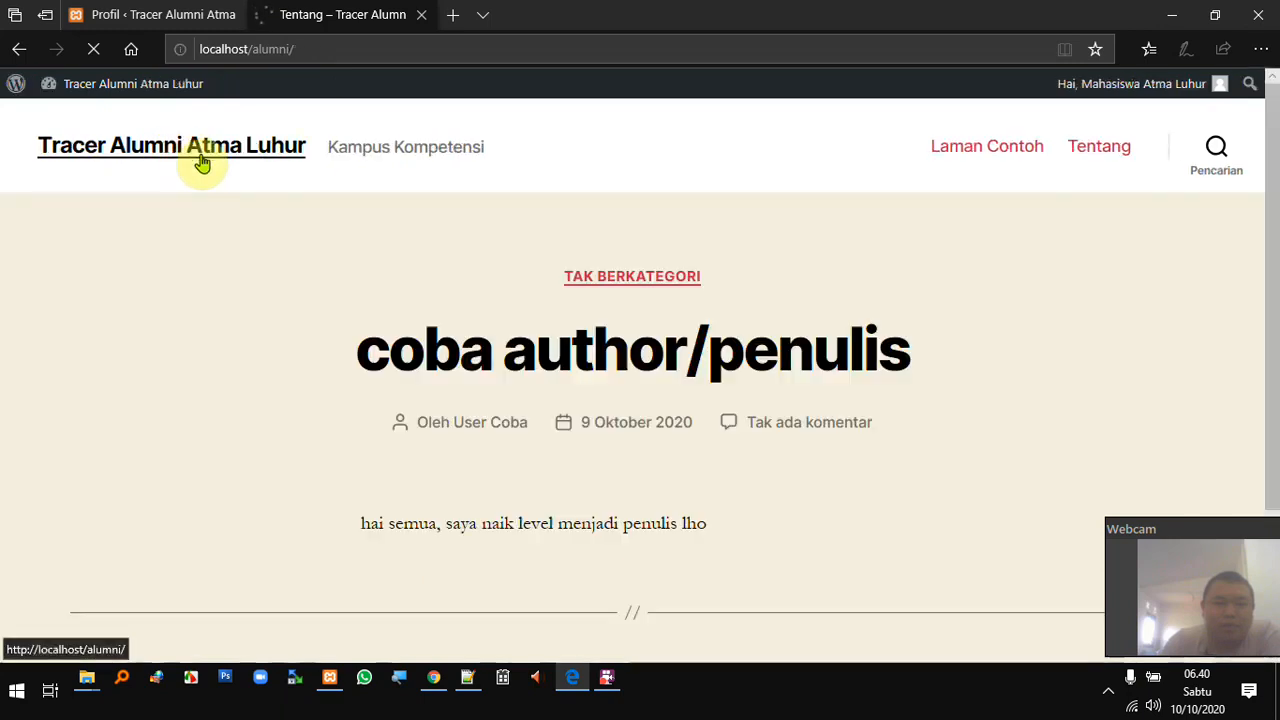
scroll(490, 263, "down", 1)
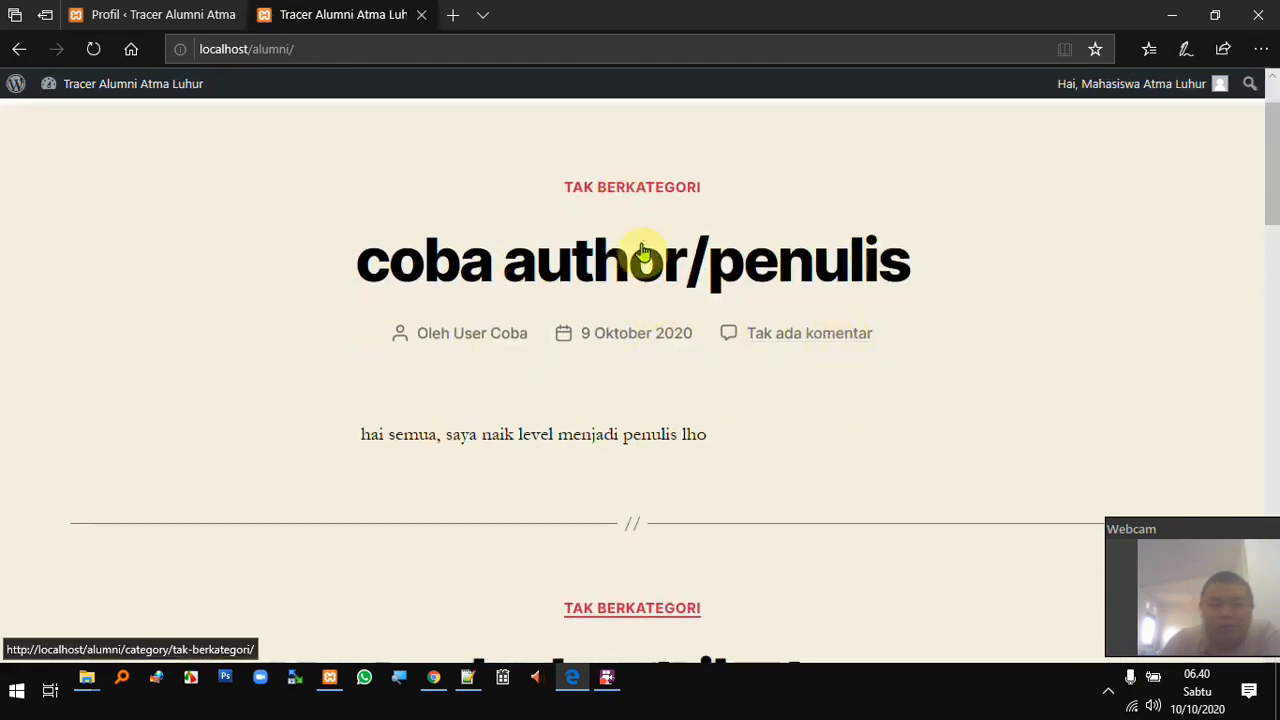
scroll(620, 200, "down", 3)
scroll(626, 346, "down", 2)
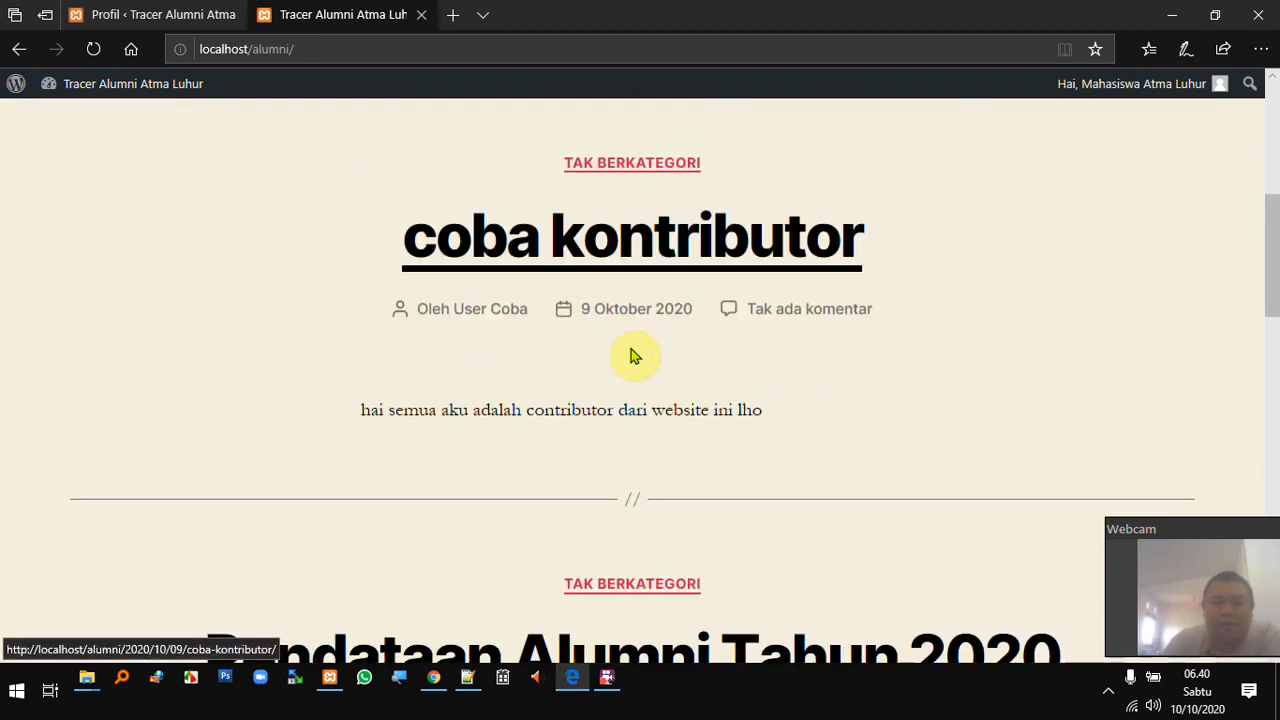
- Return to Writing settings in Chrome and review the default post category options, keeping Tak Berkategori
left_click(433, 677)
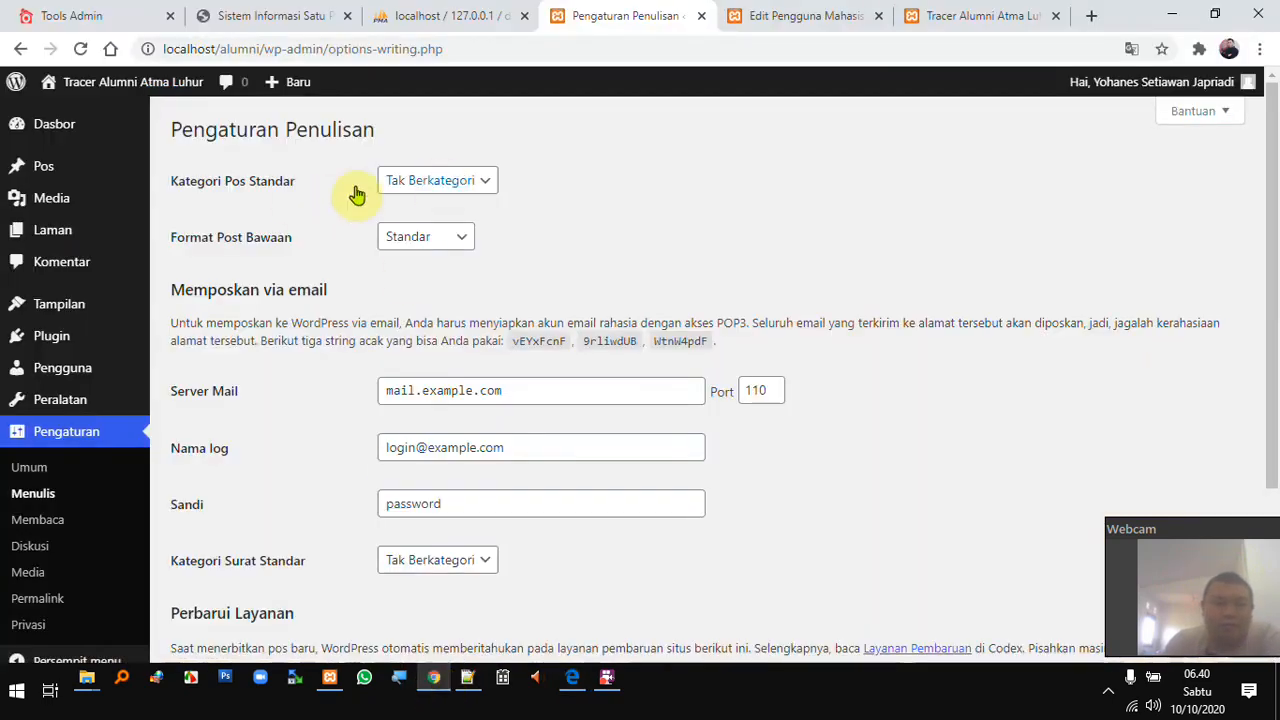
left_click(479, 187)
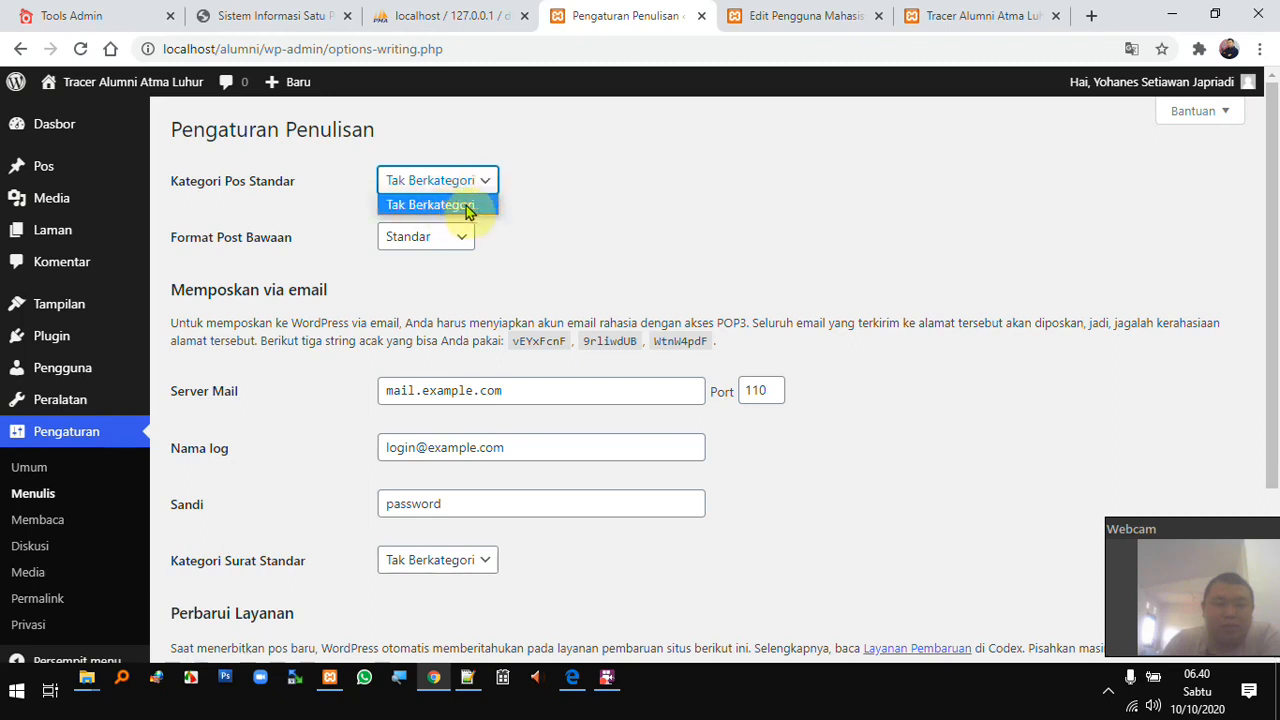
left_click(566, 210)
left_click(477, 190)
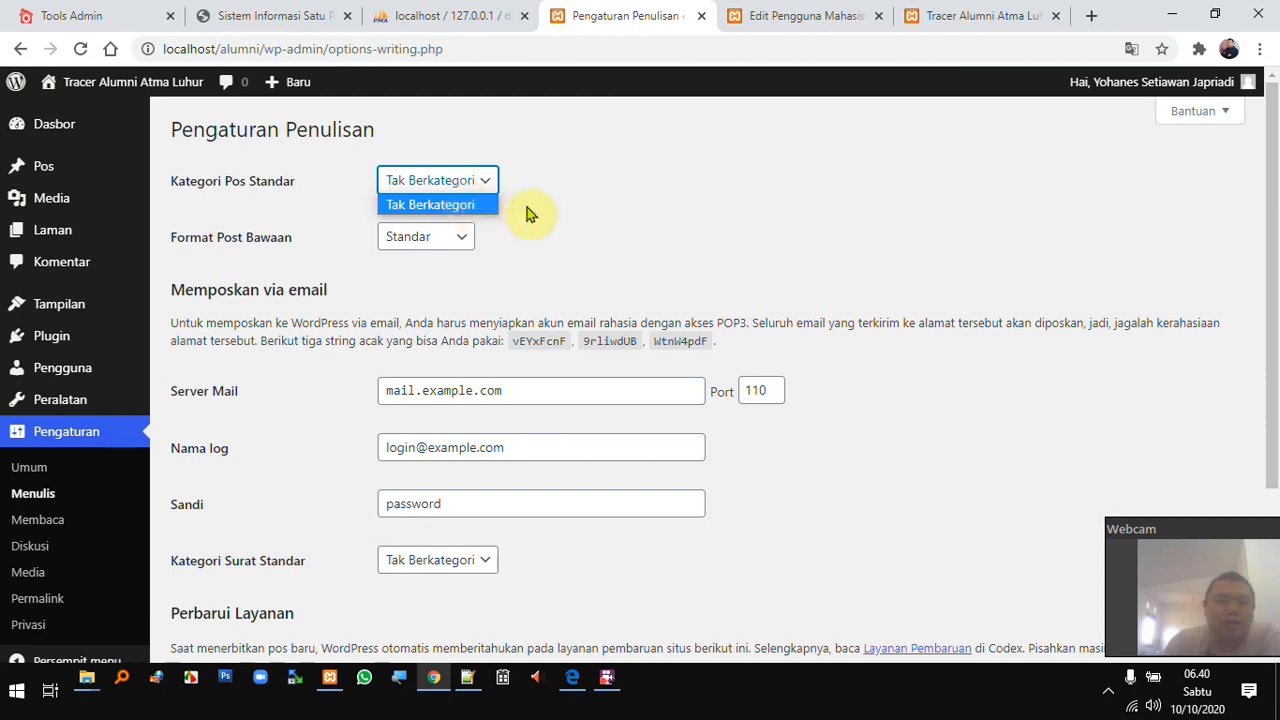
left_click(527, 208)
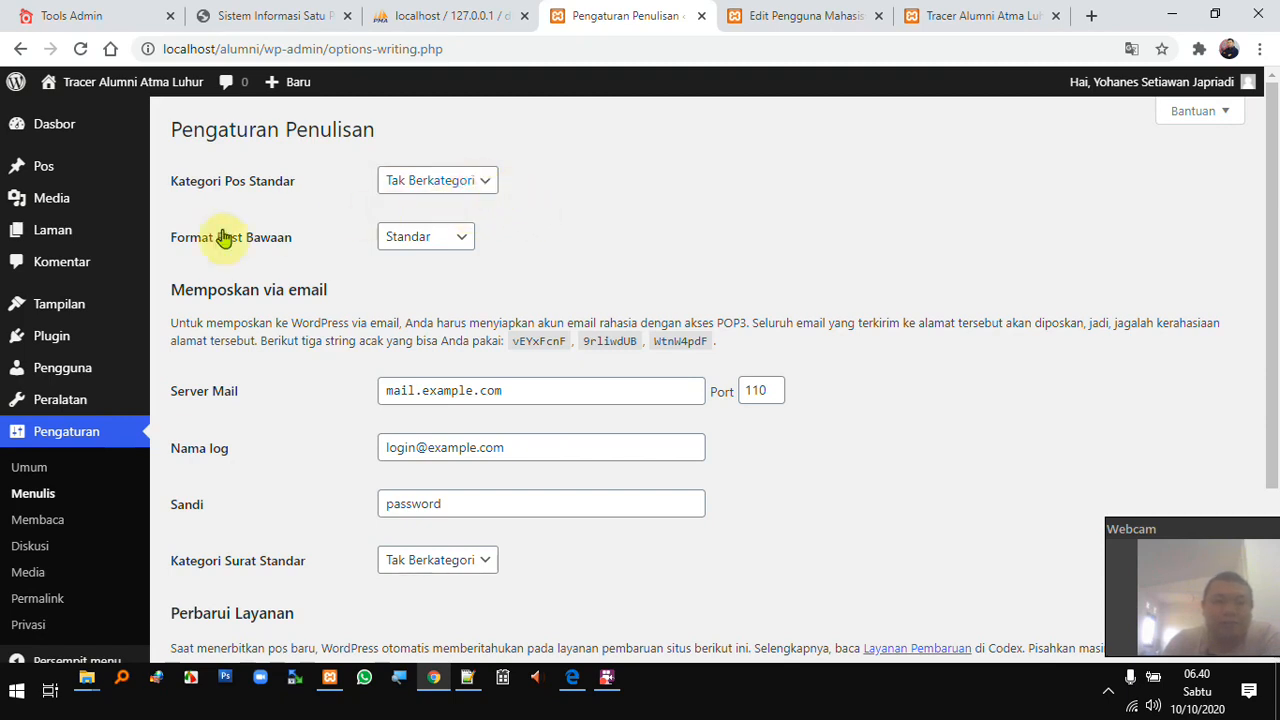
left_click(490, 190)
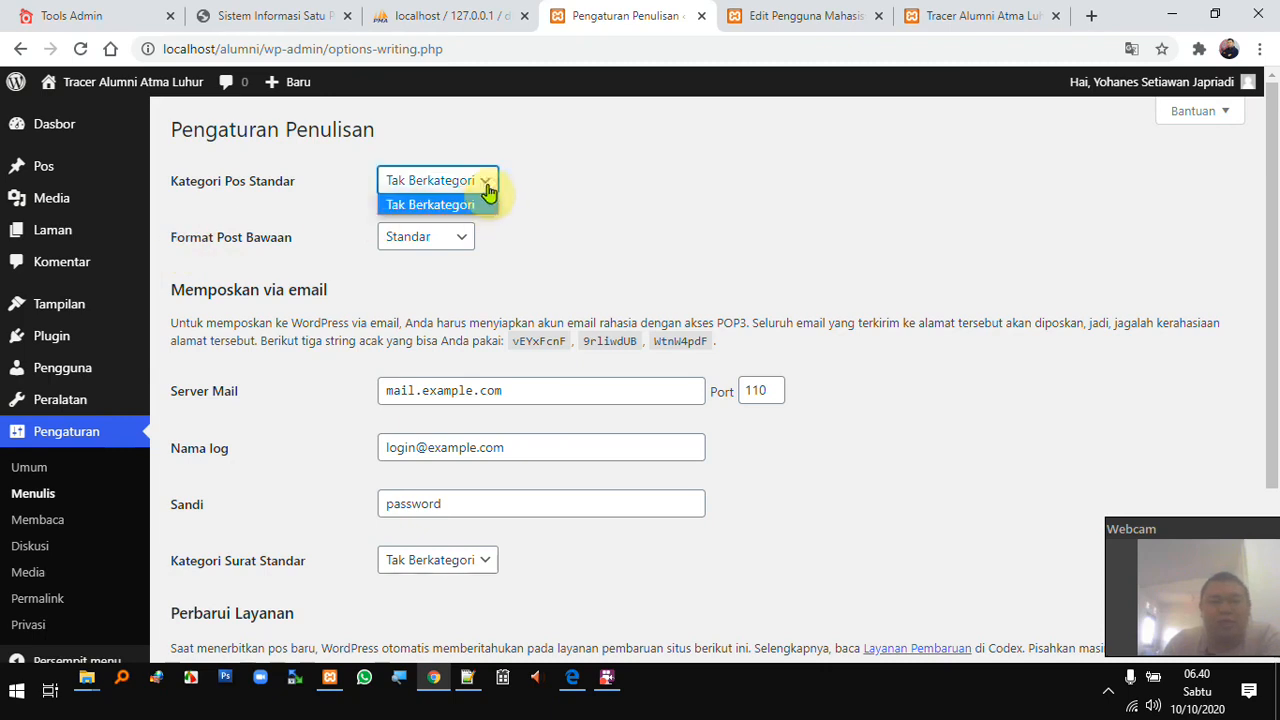
left_click(488, 190)
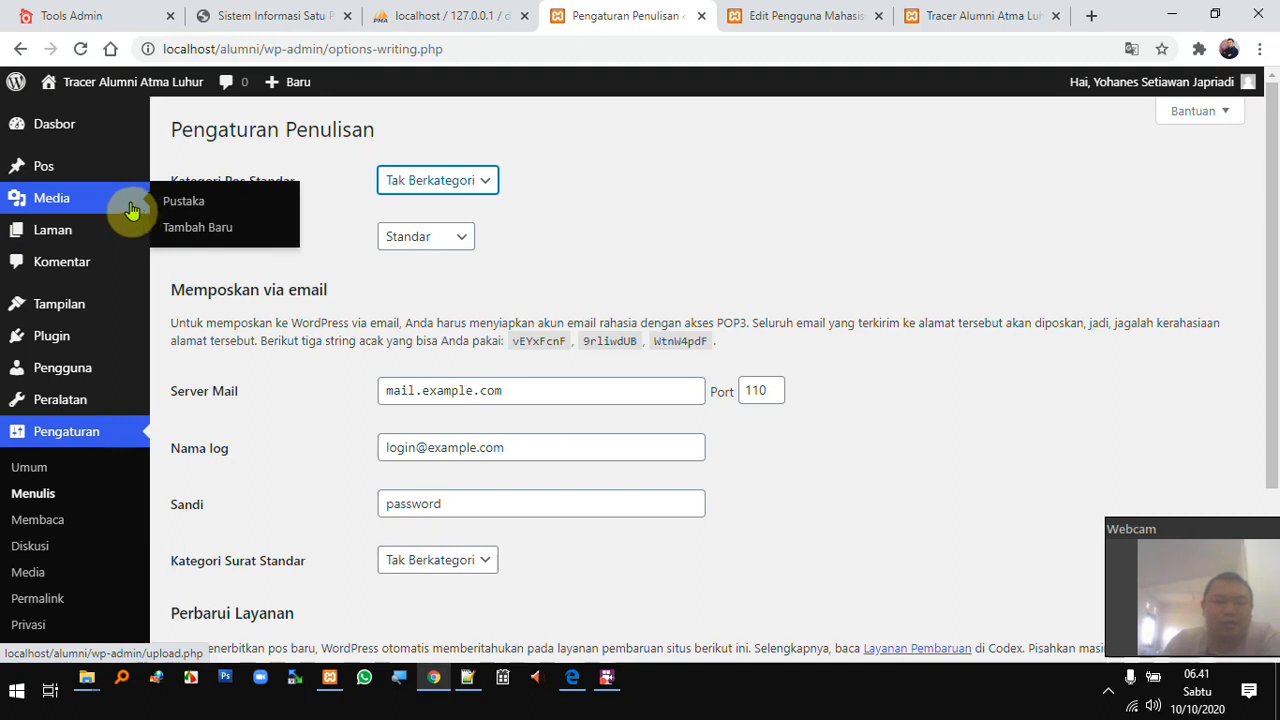
- Review the category and Default Post Format lists again, leaving the post format on Standar
left_click(481, 184)
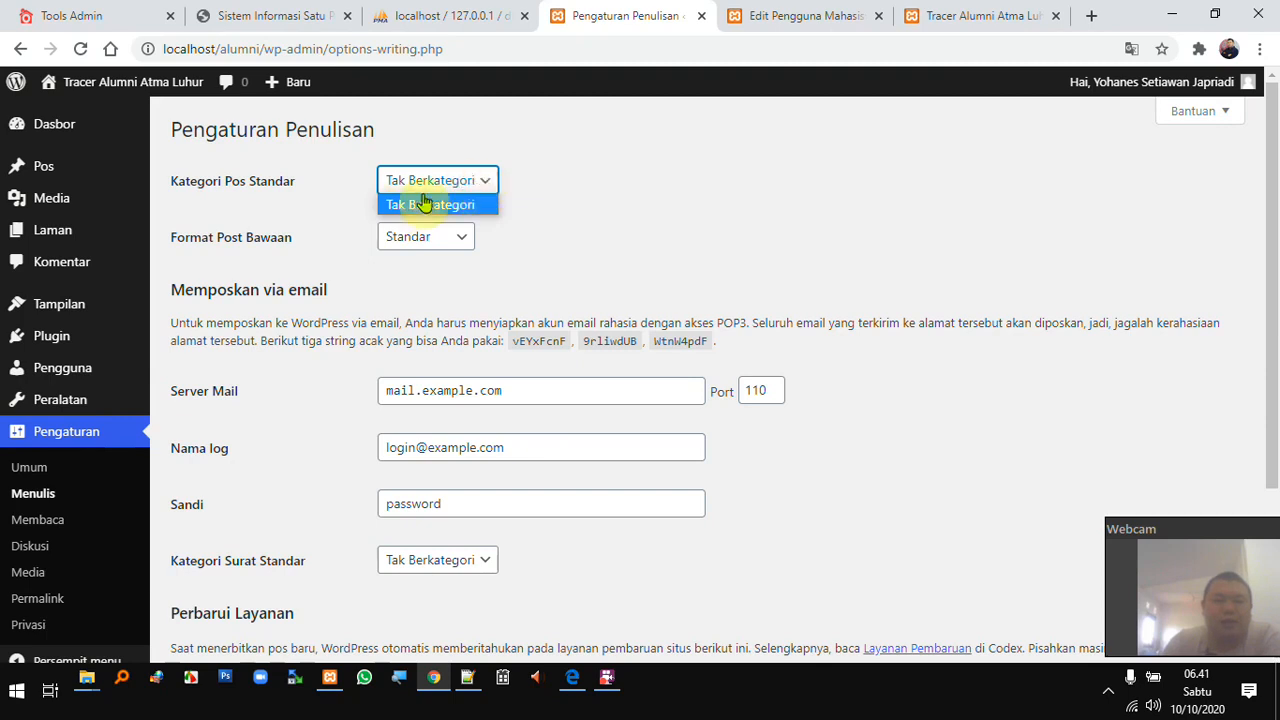
left_click(606, 198)
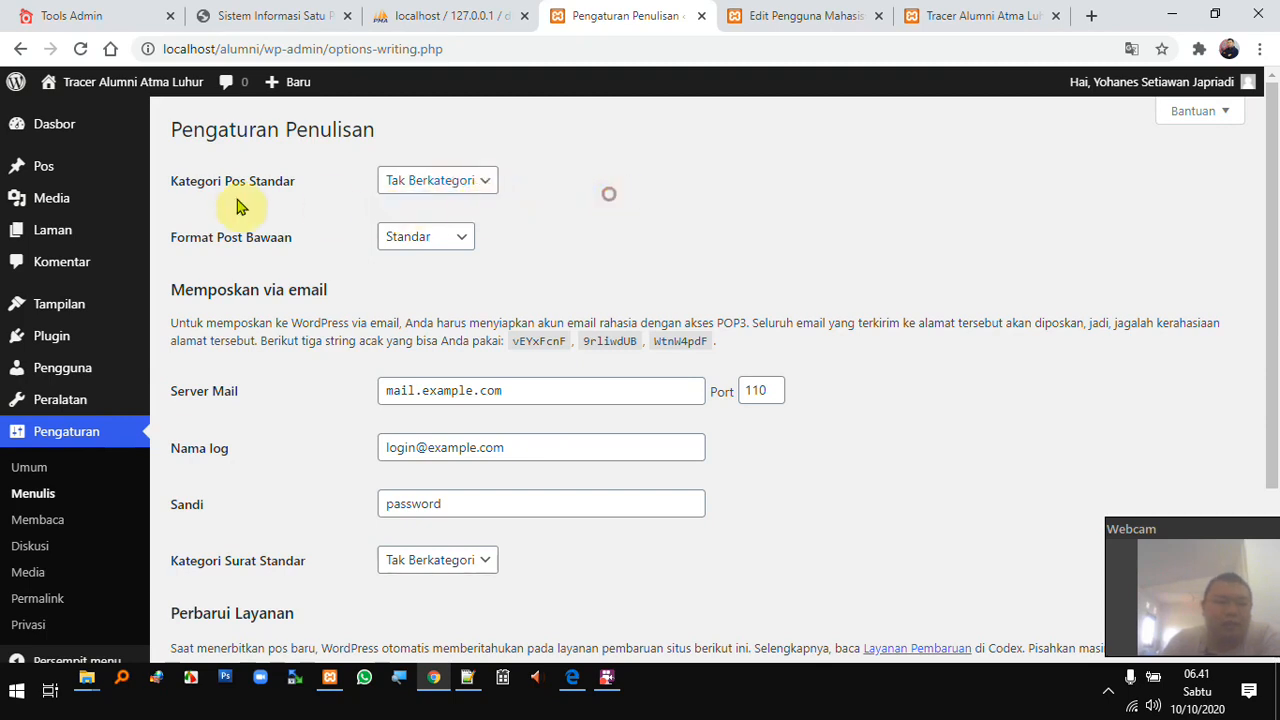
mouse_move(108, 175)
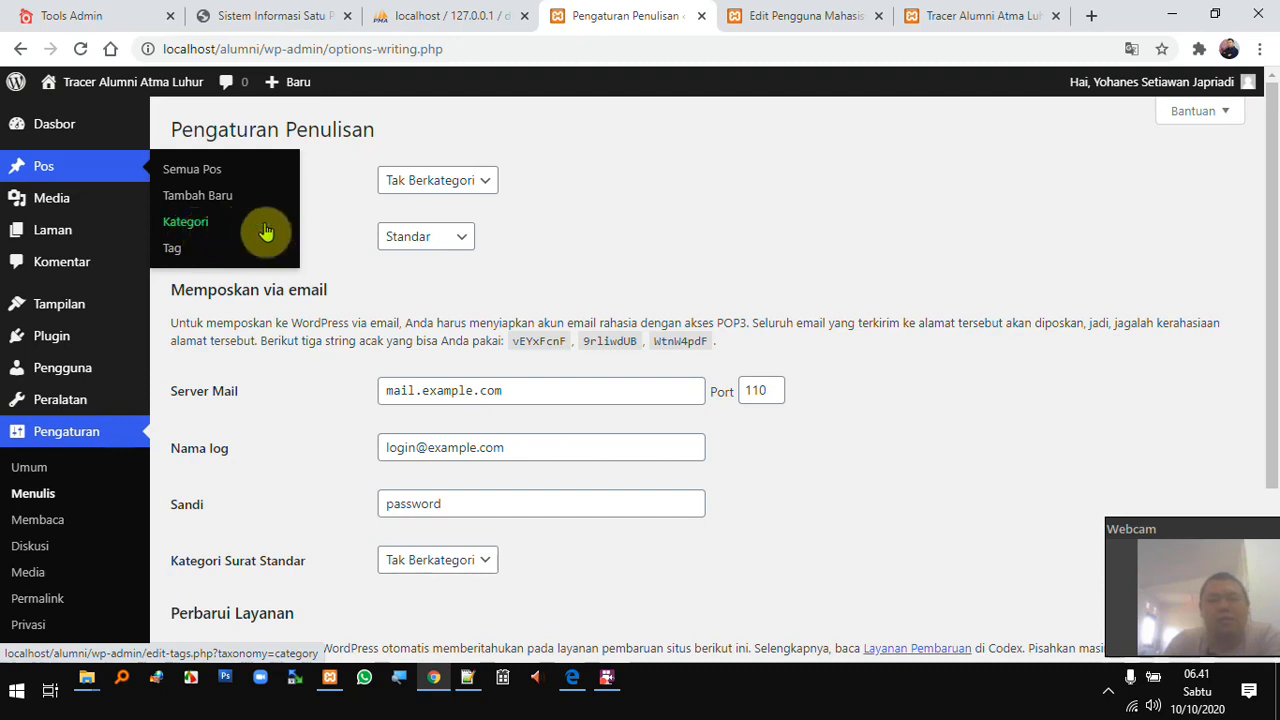
left_click(480, 181)
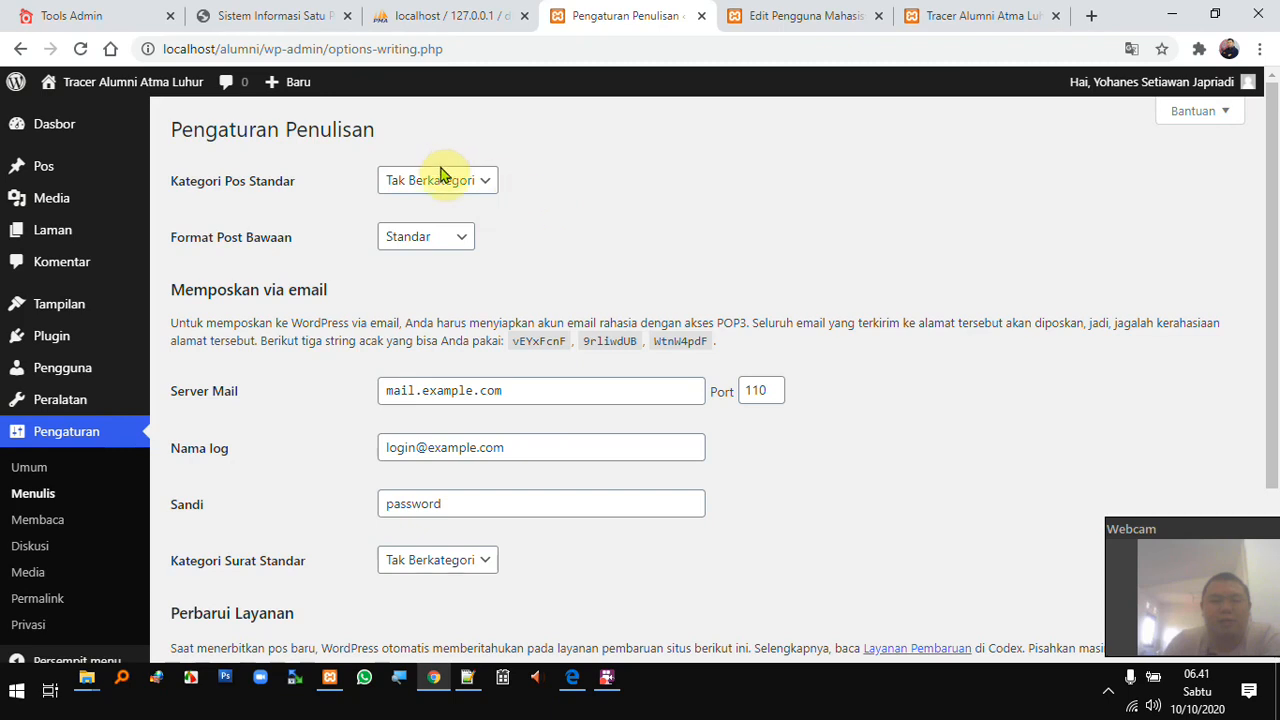
left_click(468, 240)
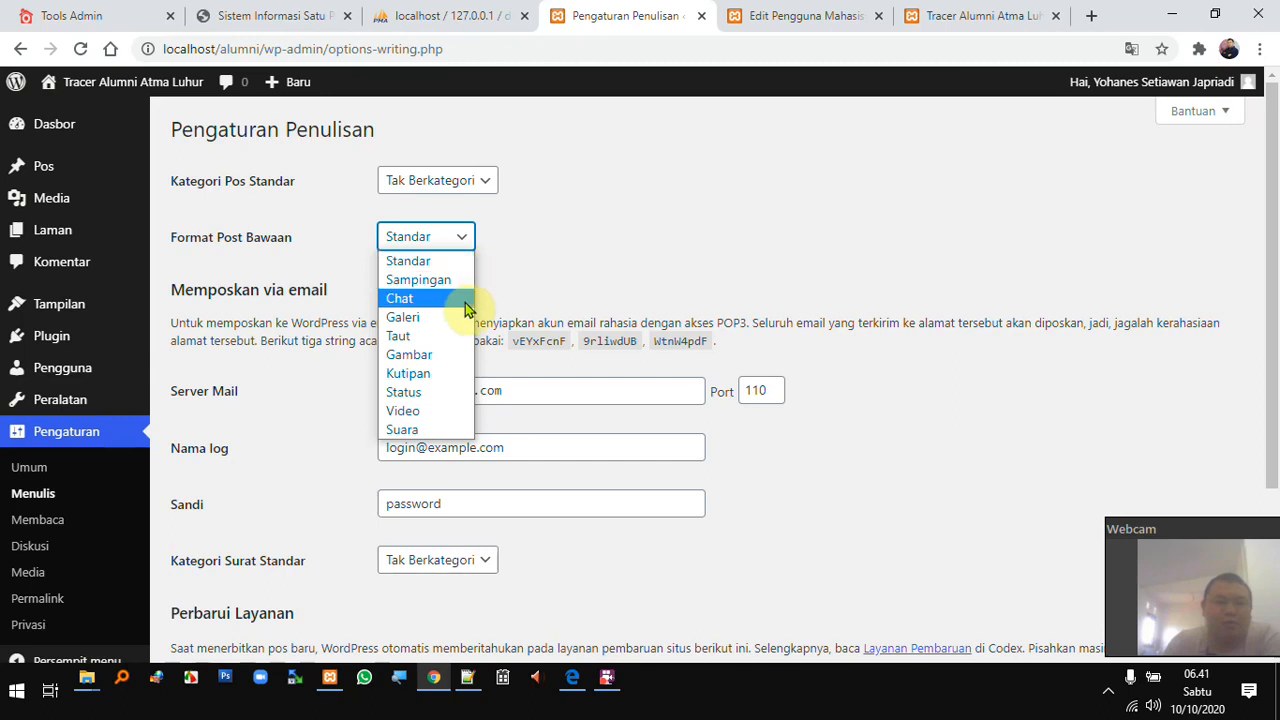
left_click(550, 254)
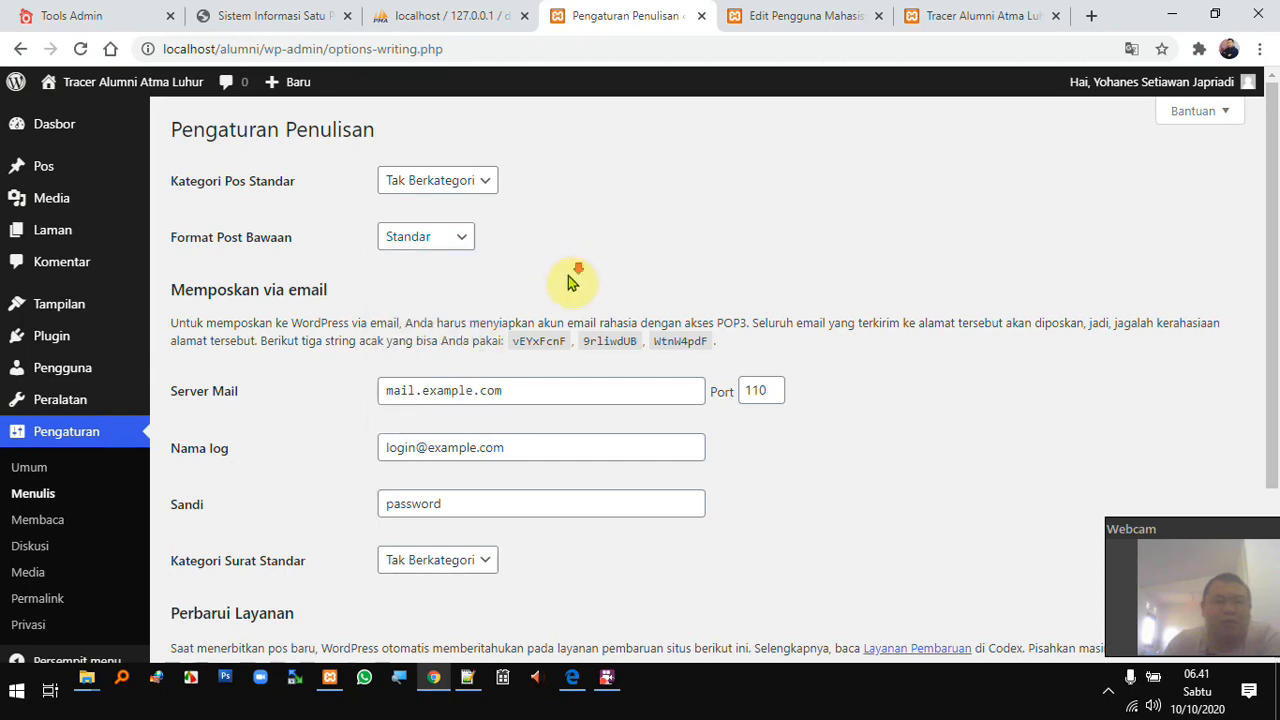
scroll(567, 284, "down", 1)
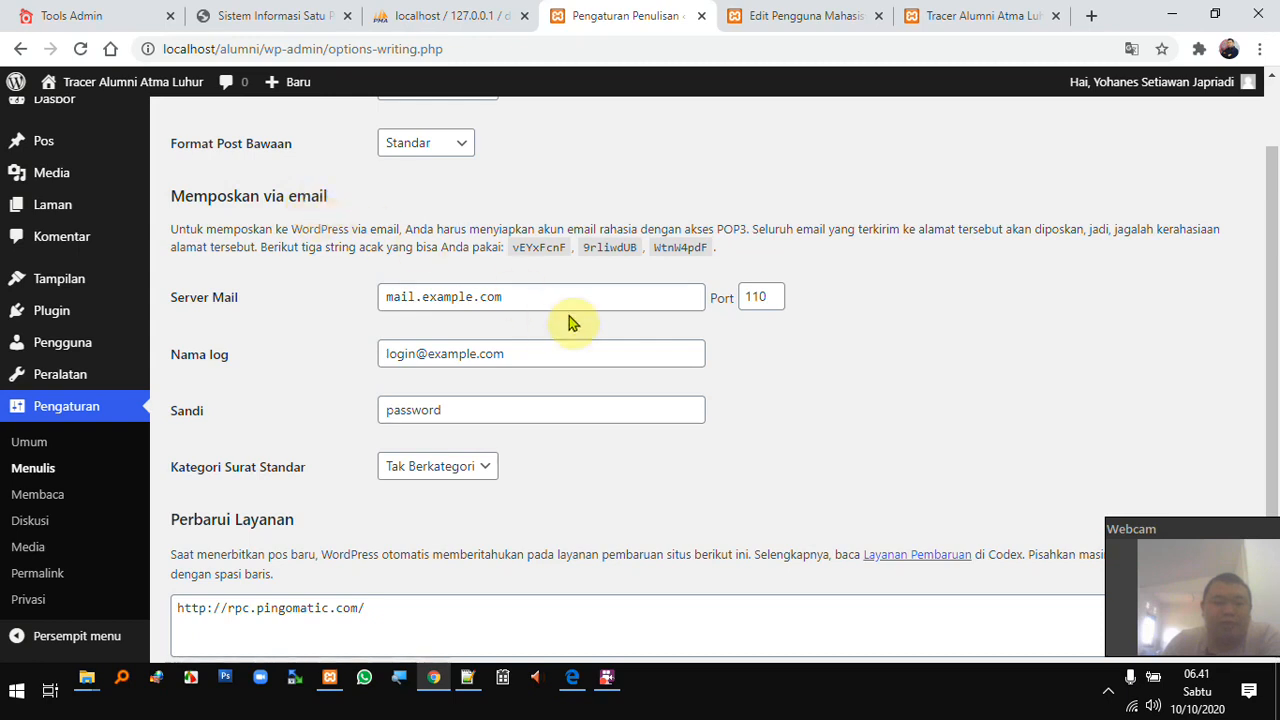
left_click_drag(533, 301, 374, 297)
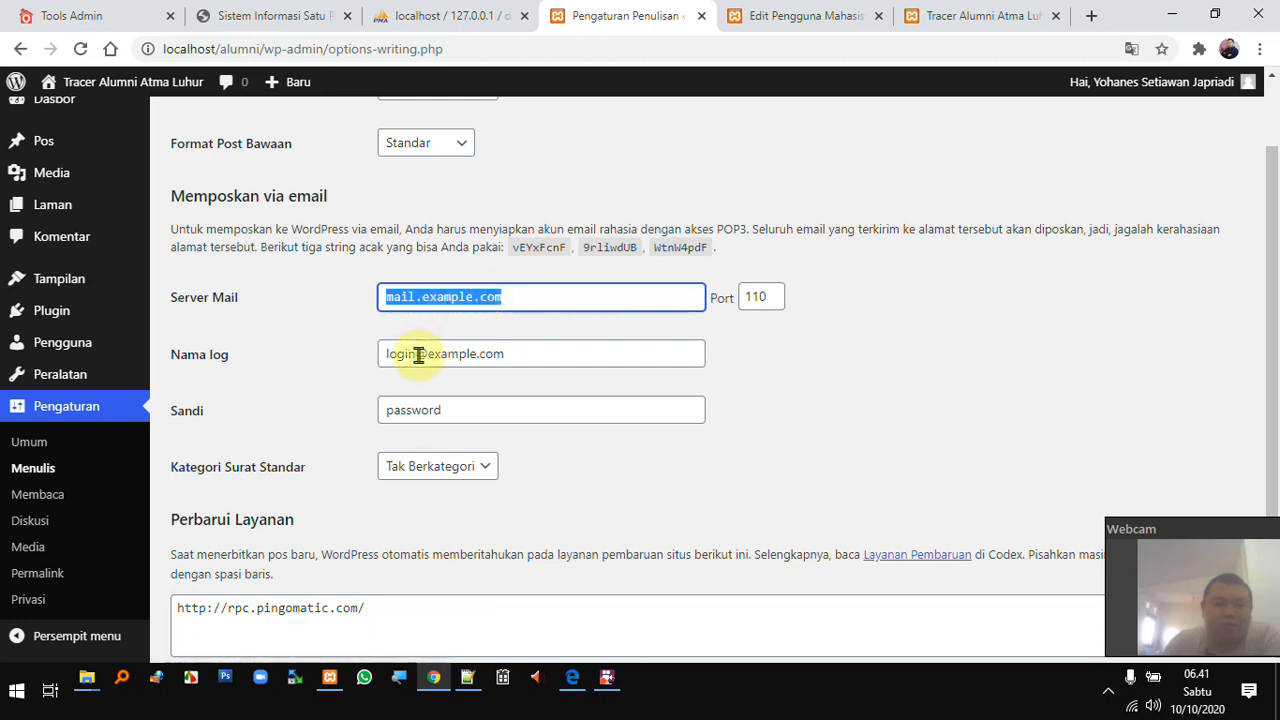
left_click_drag(419, 356, 369, 354)
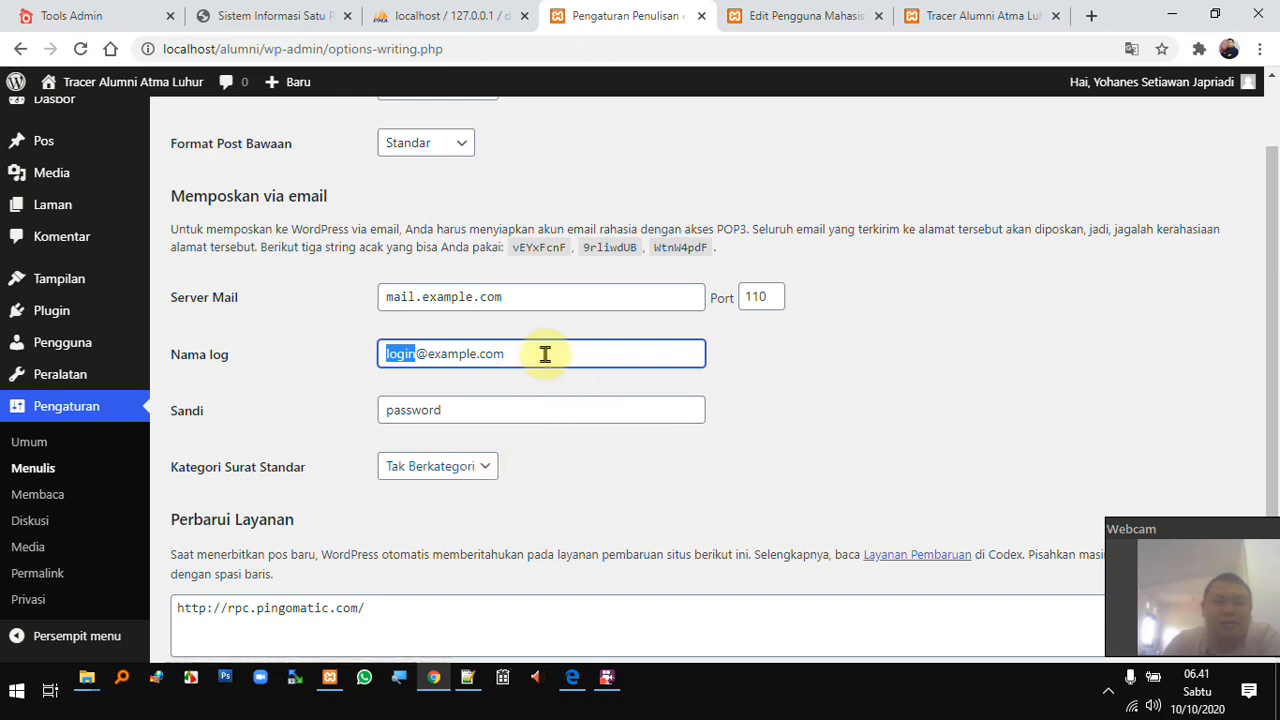
scroll(549, 358, "down", 2)
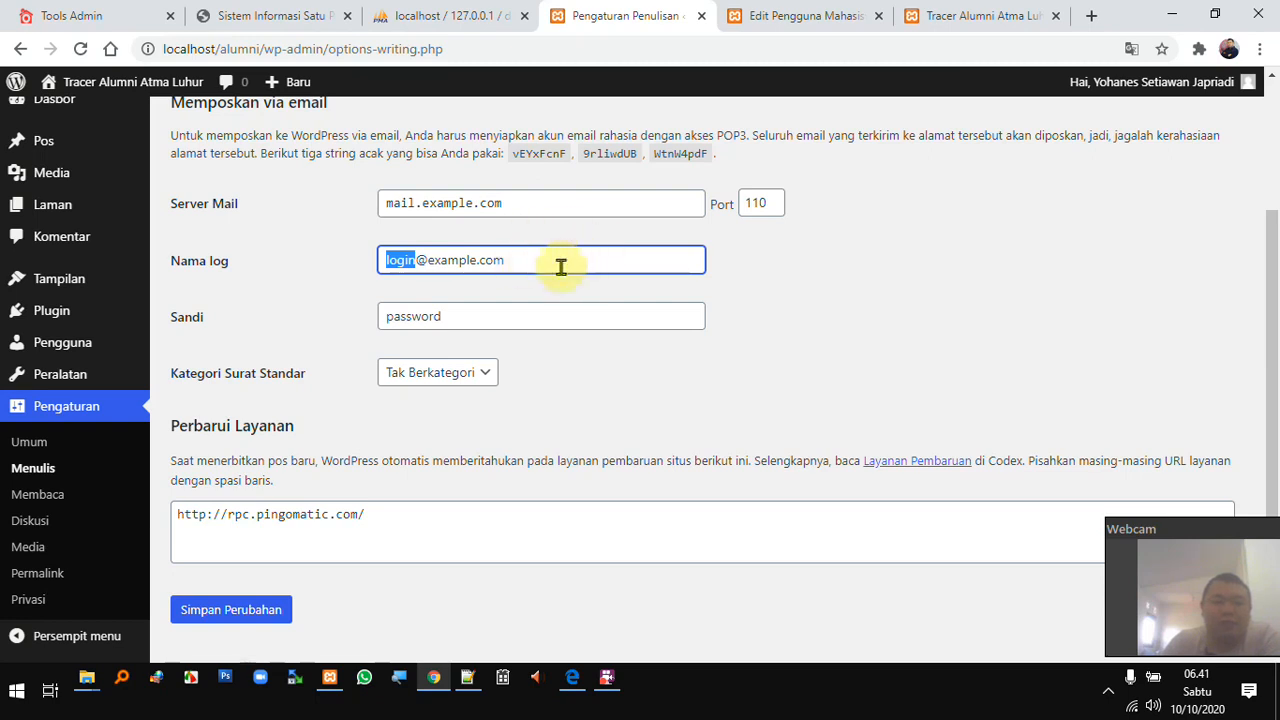
left_click(537, 318)
key("ctrl+a")
scroll(425, 355, "down", 1)
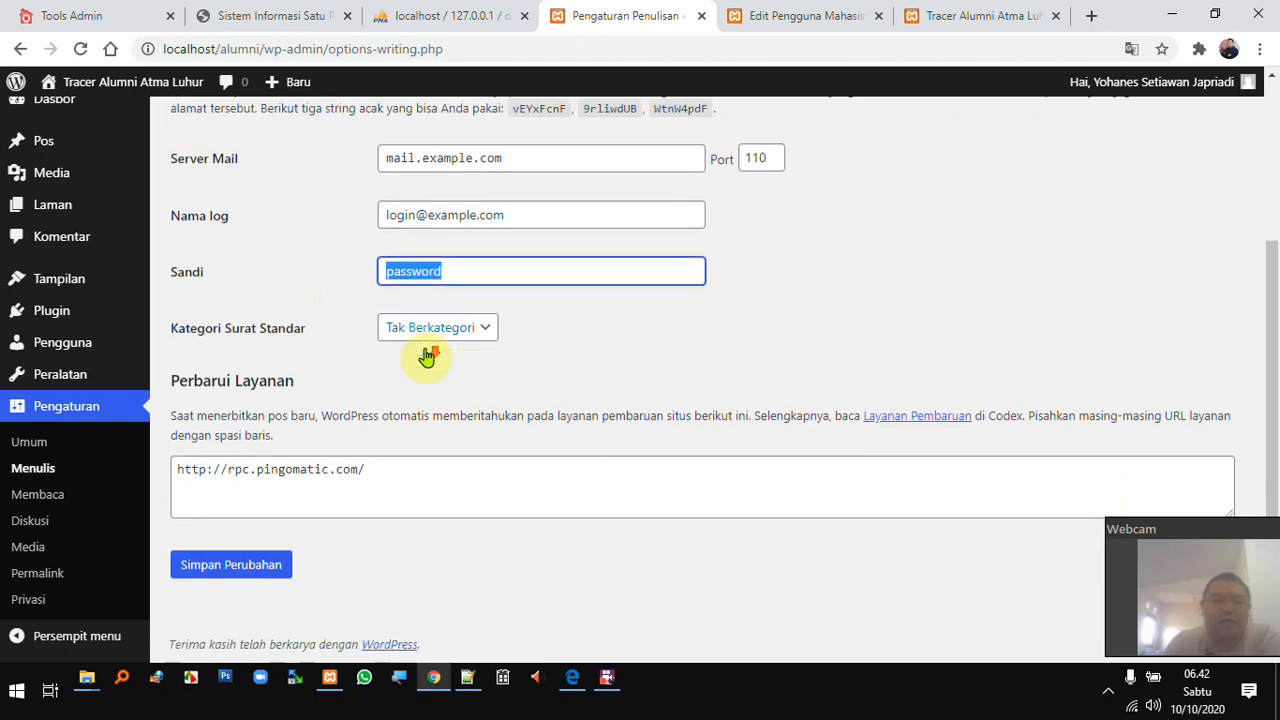
- Open Reading settings and check that the site's front page lists the latest posts
left_click(40, 496)
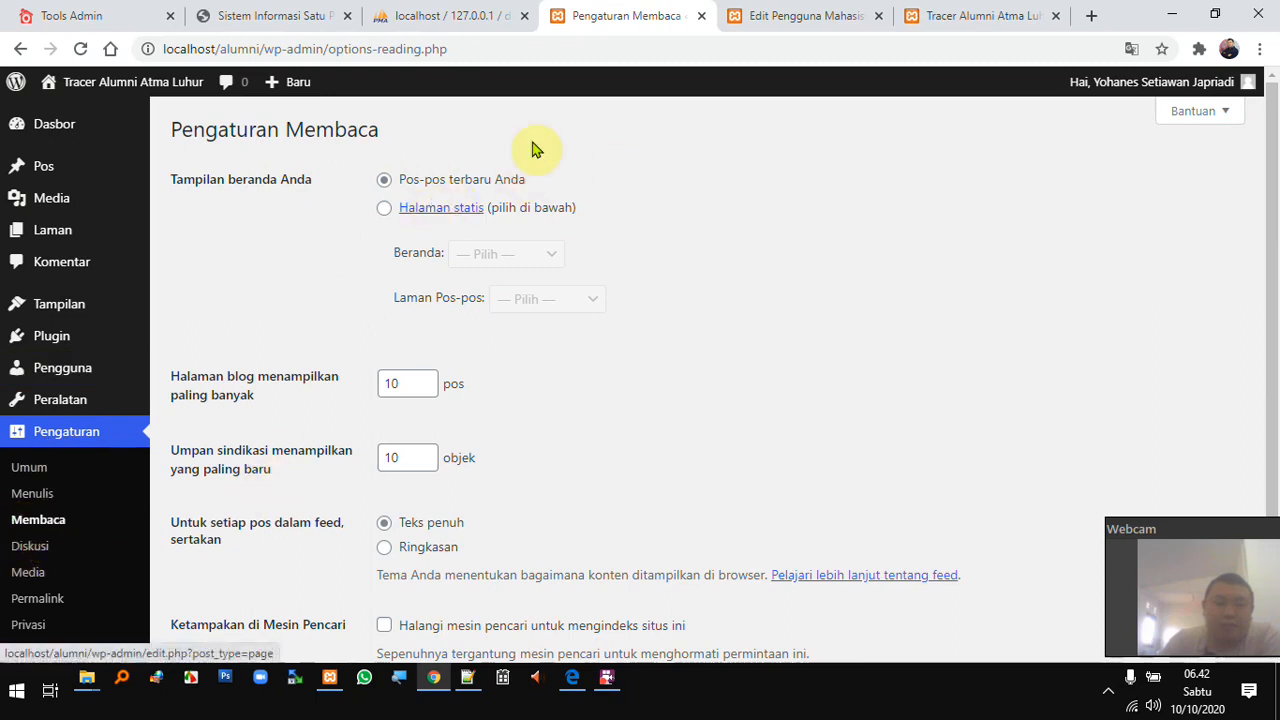
left_click(960, 20)
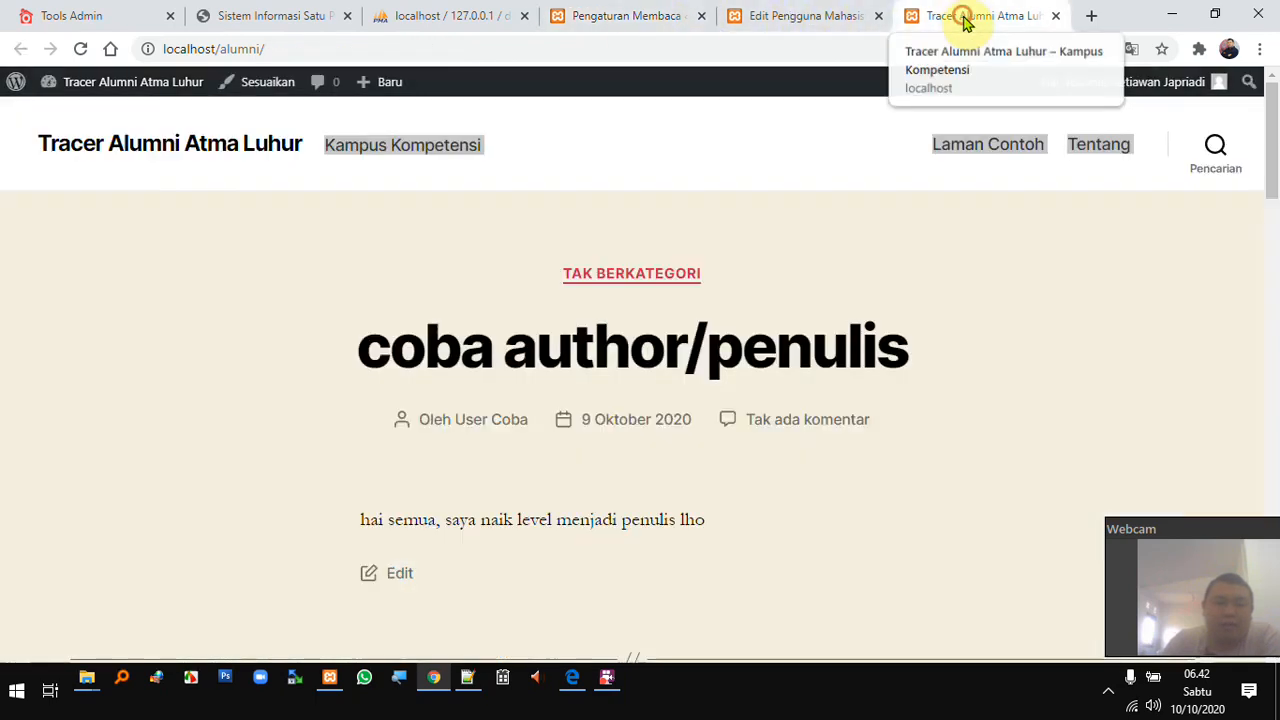
scroll(505, 237, "down", 1)
scroll(571, 257, "up", 1)
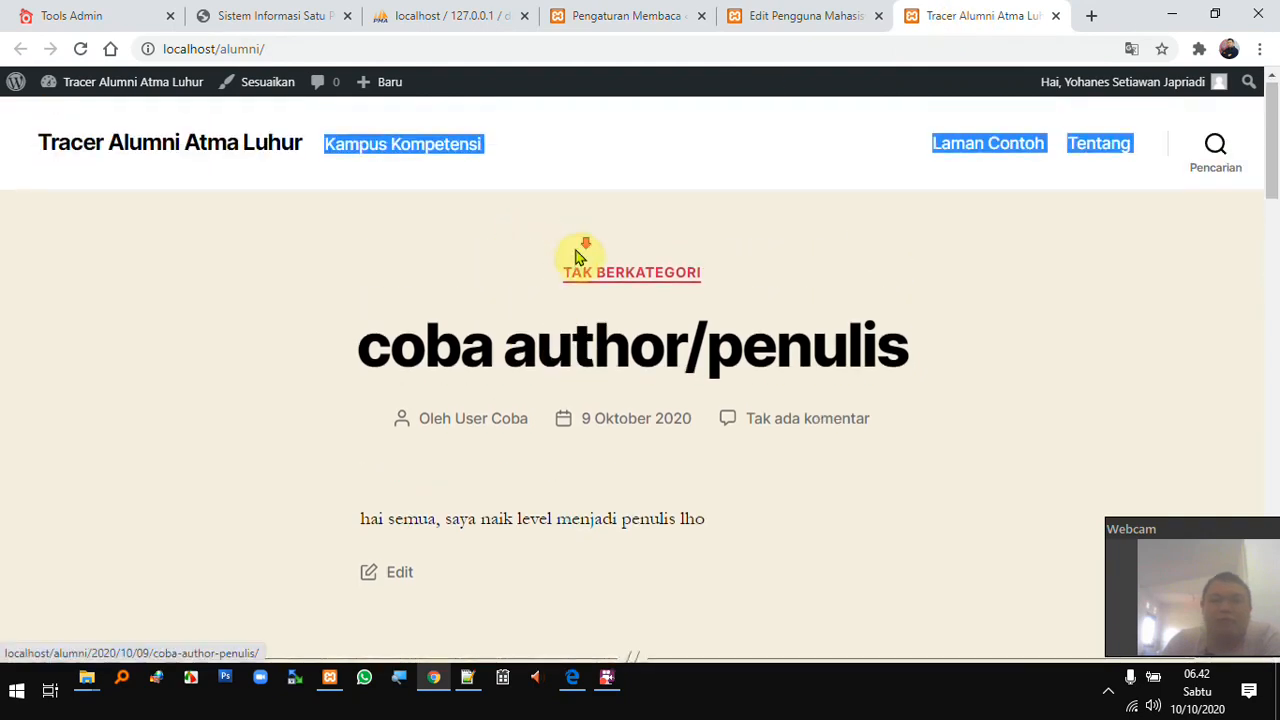
scroll(586, 251, "down", 2)
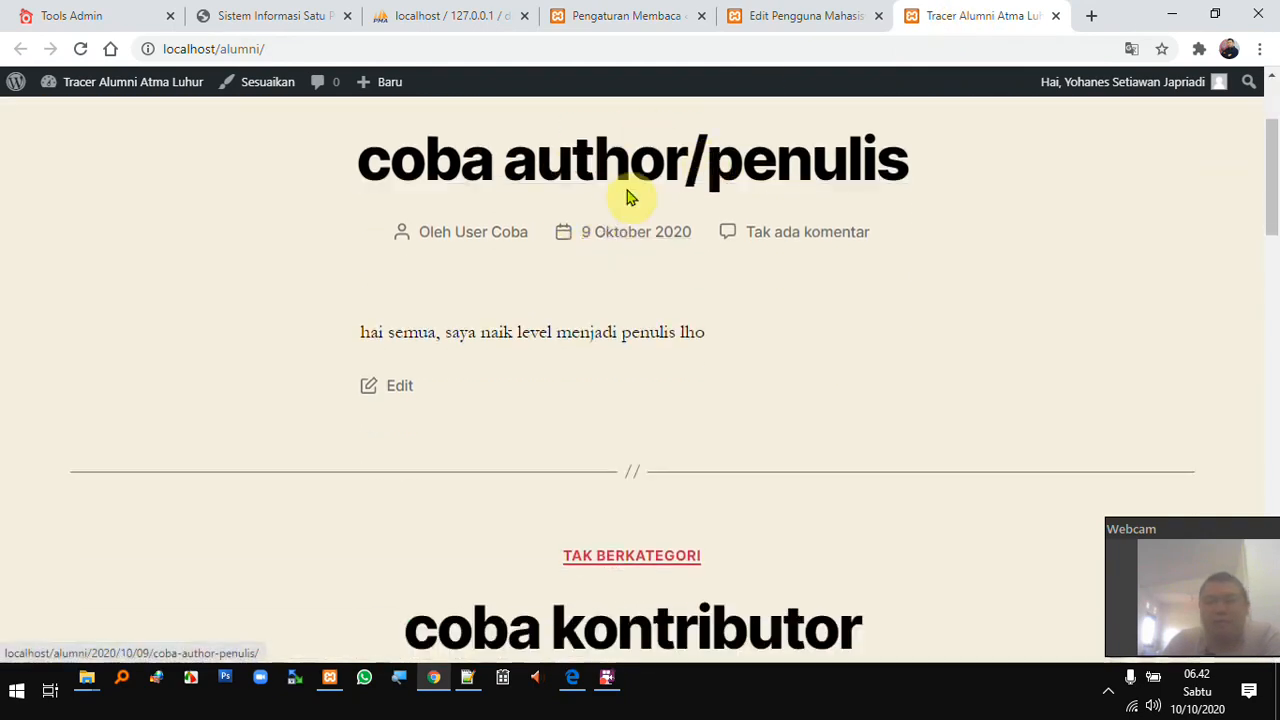
scroll(747, 588, "down", 10)
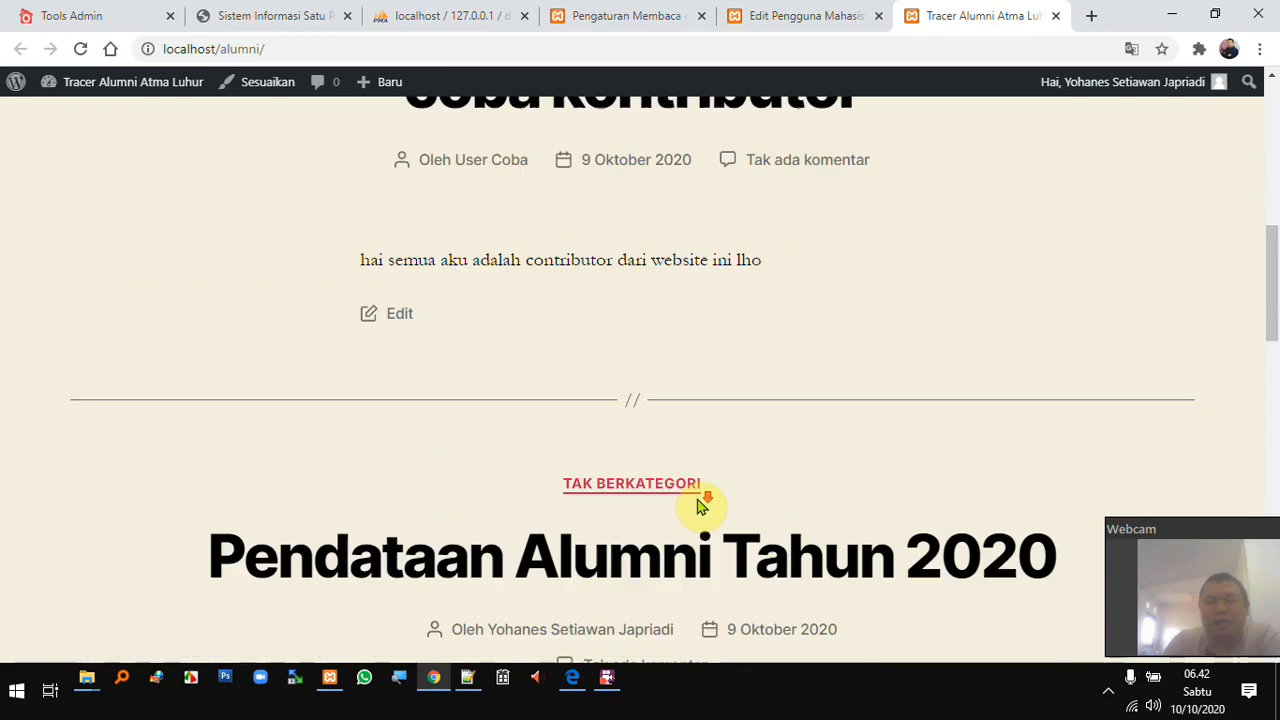
left_click(780, 14)
left_click(603, 17)
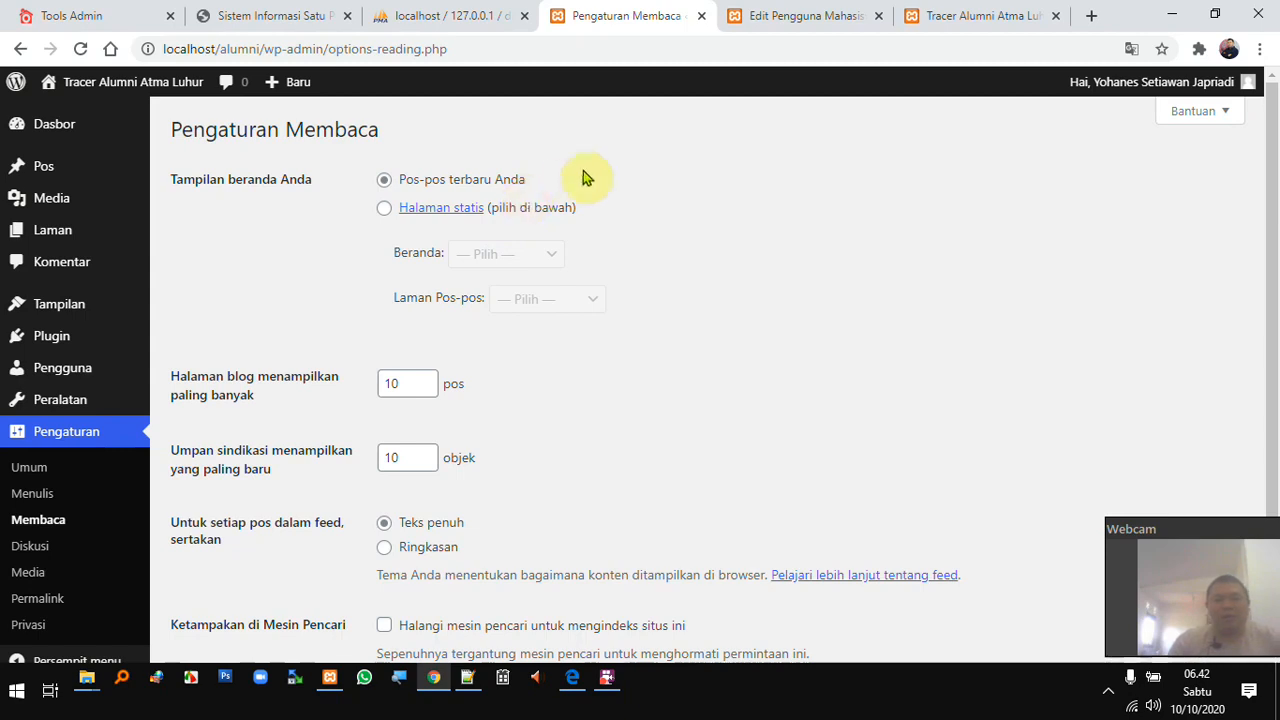
- Open the site's Tentang page, then go back to the Reading settings
left_click(955, 15)
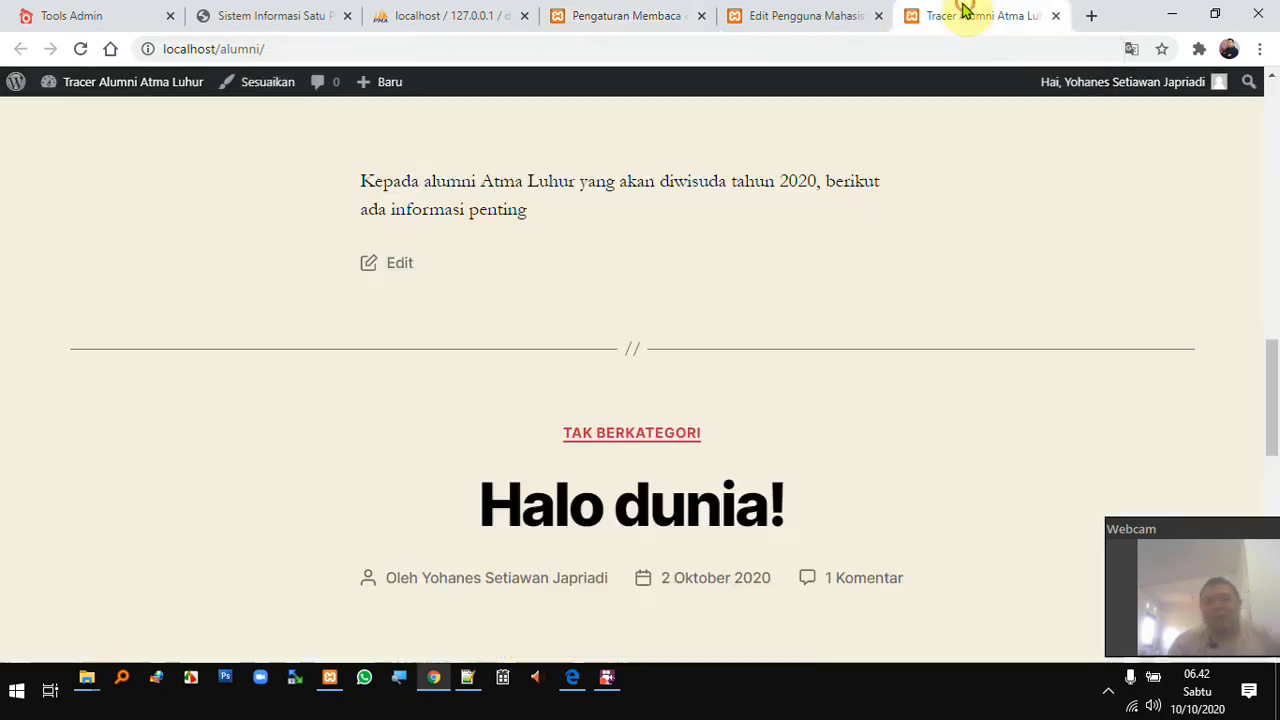
scroll(837, 223, "up", 15)
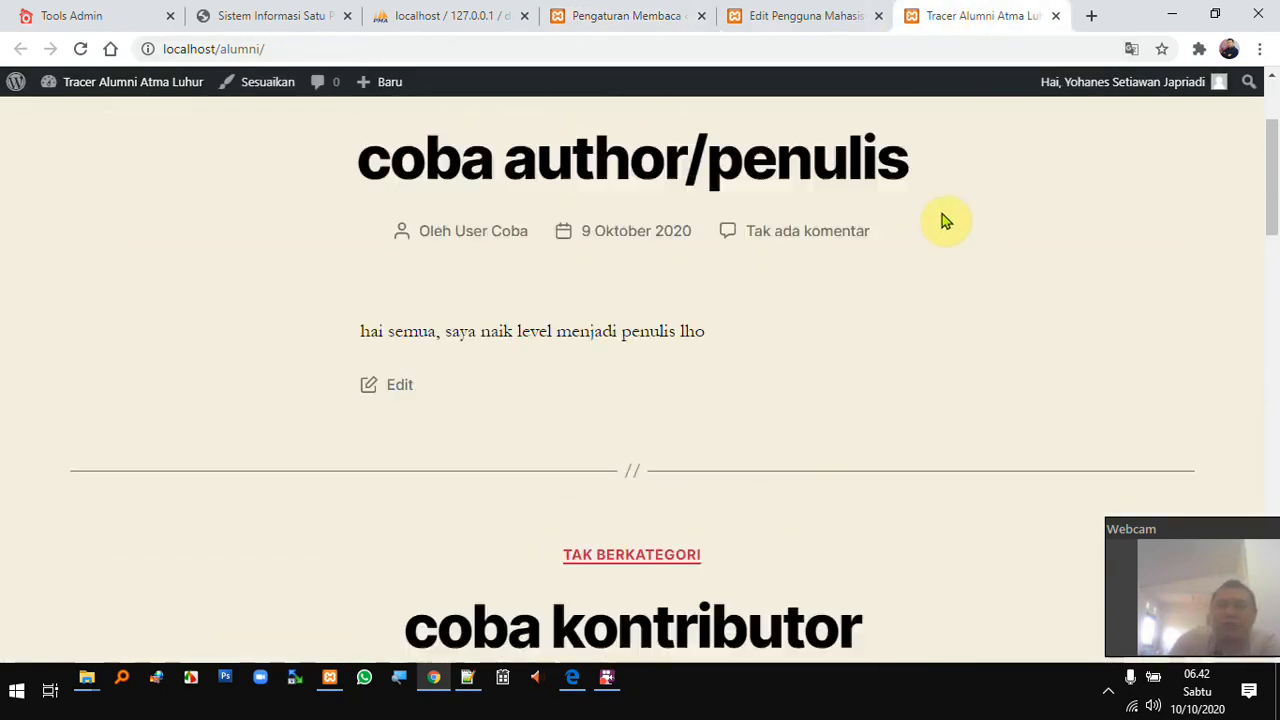
left_click(1101, 147)
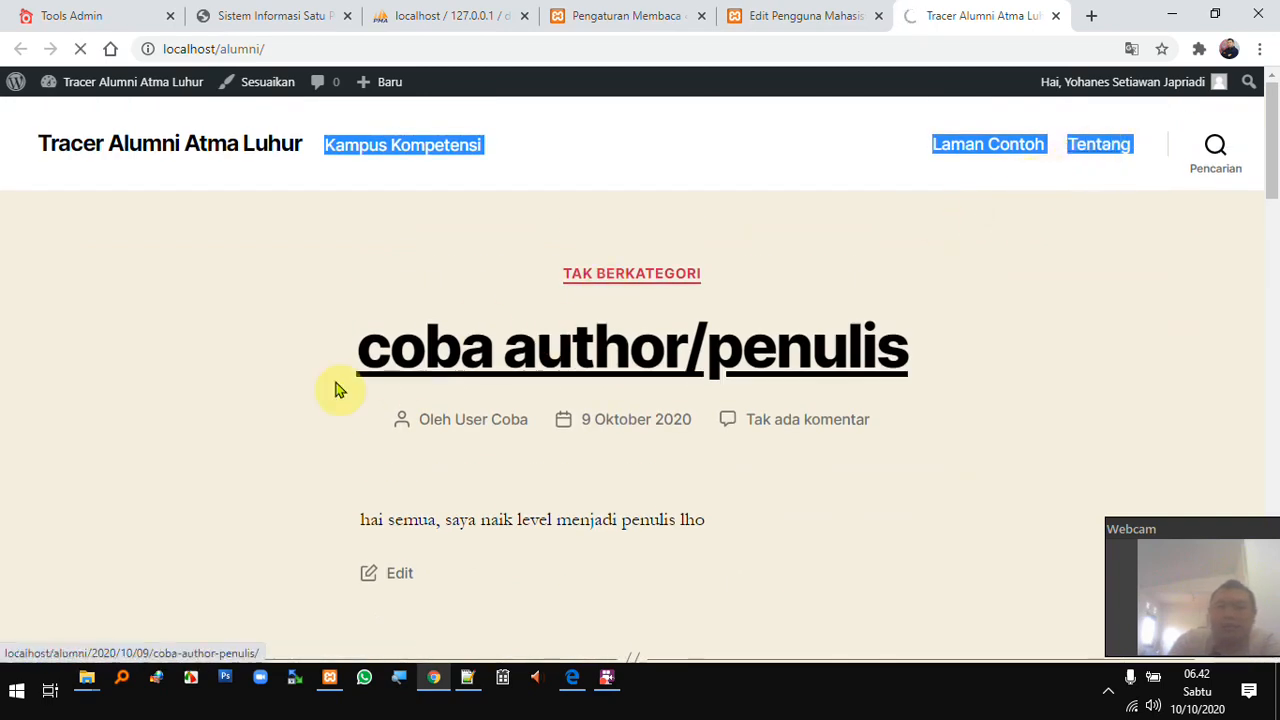
left_click(612, 15)
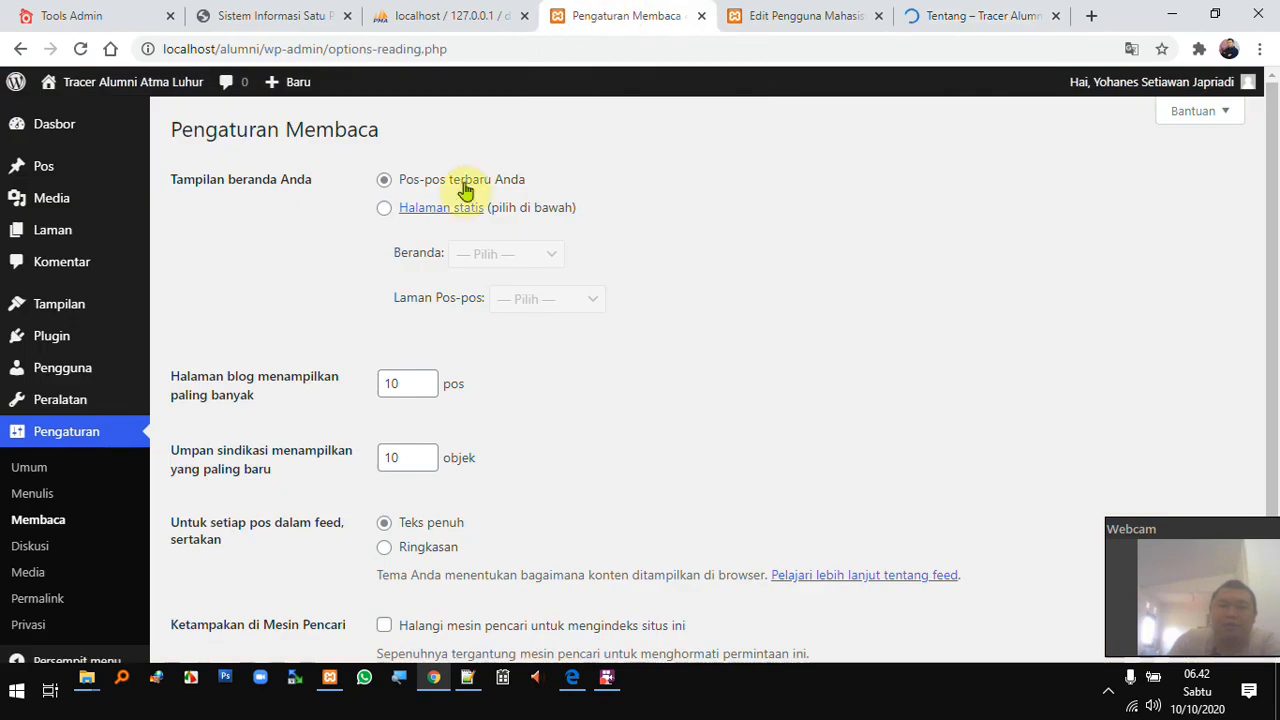
- Set the homepage to the static page Tentang and save the Reading settings
left_click(386, 212)
left_click(561, 257)
left_click(525, 315)
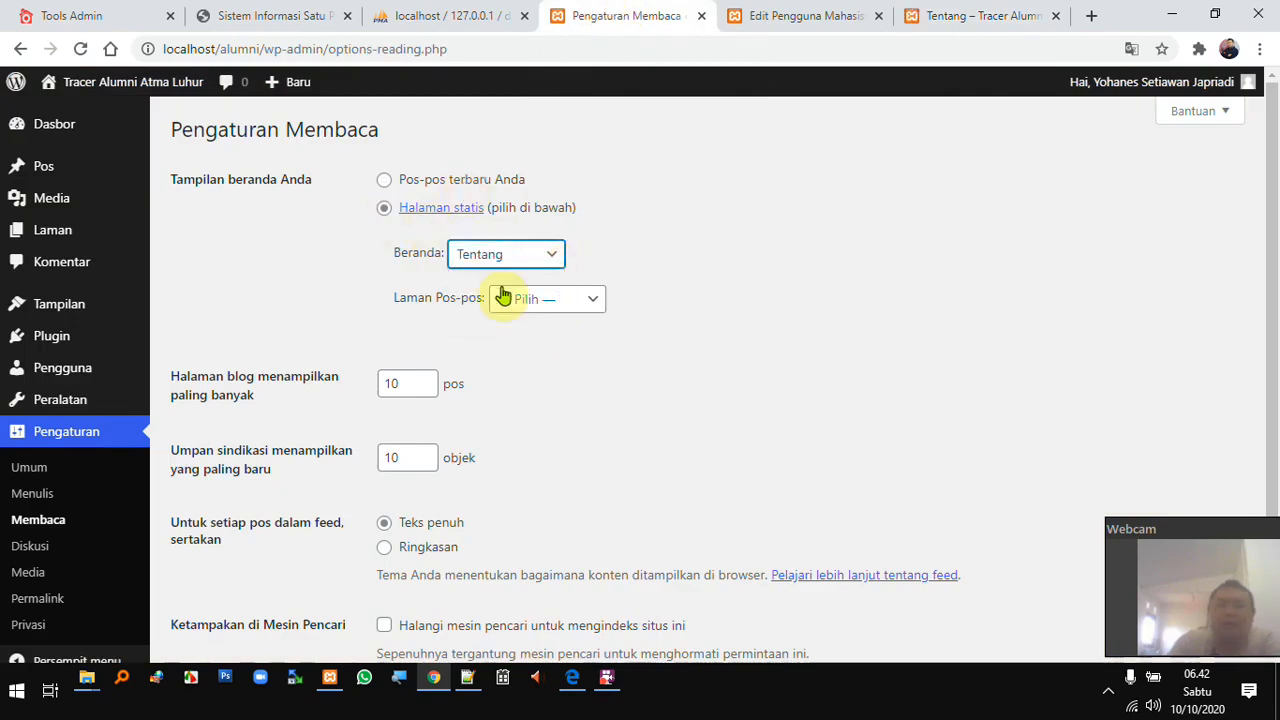
scroll(530, 300, "down", 3)
left_click(251, 563)
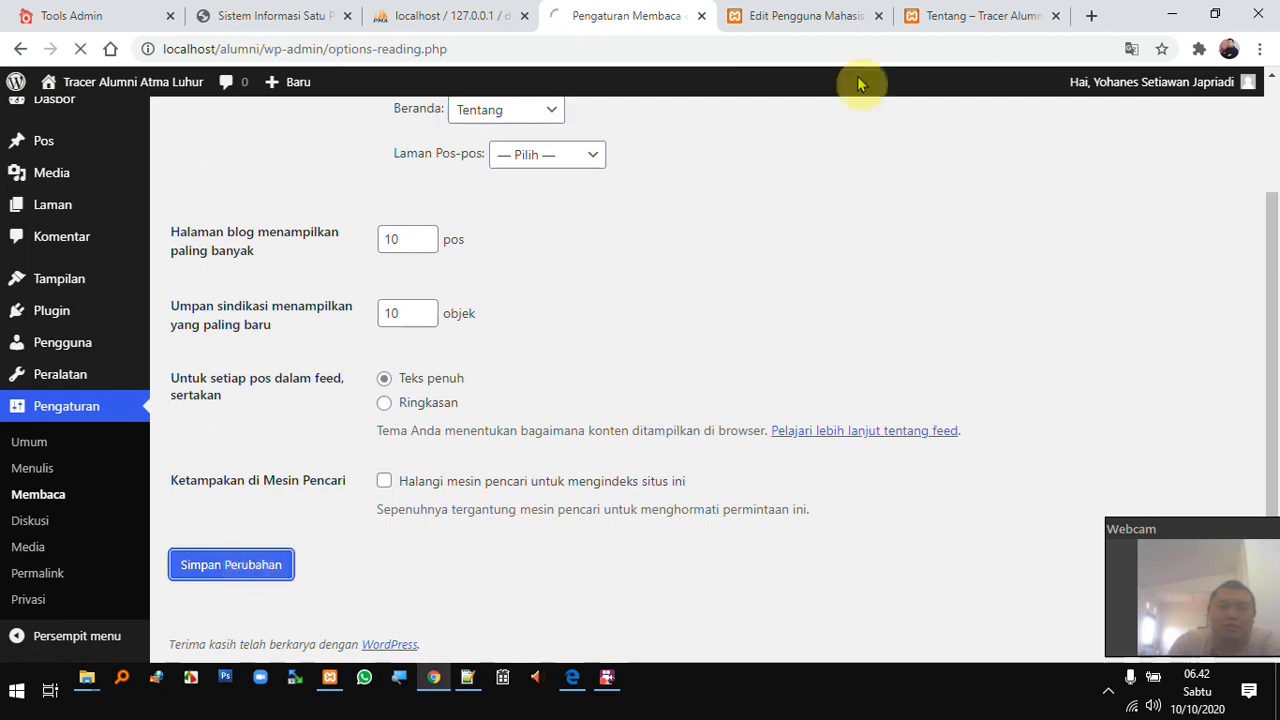
- Reload the site's front address to confirm it now opens Tentang
left_click(966, 12)
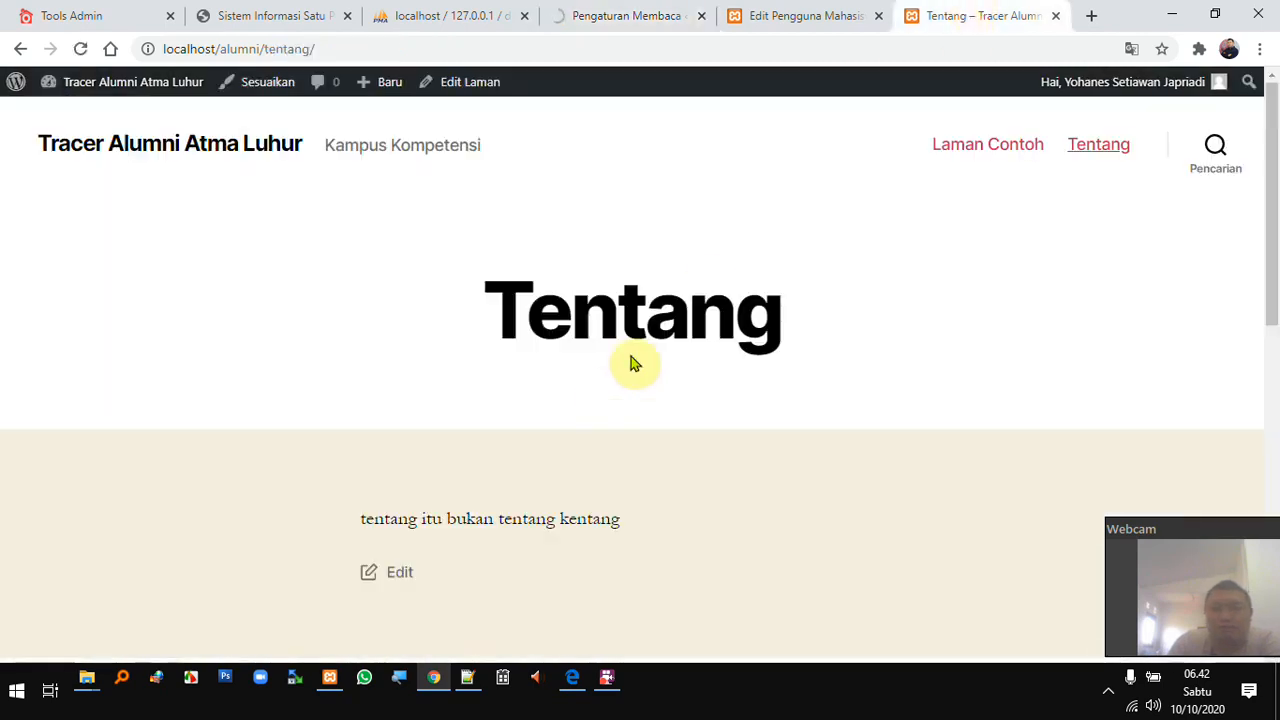
left_click(223, 143)
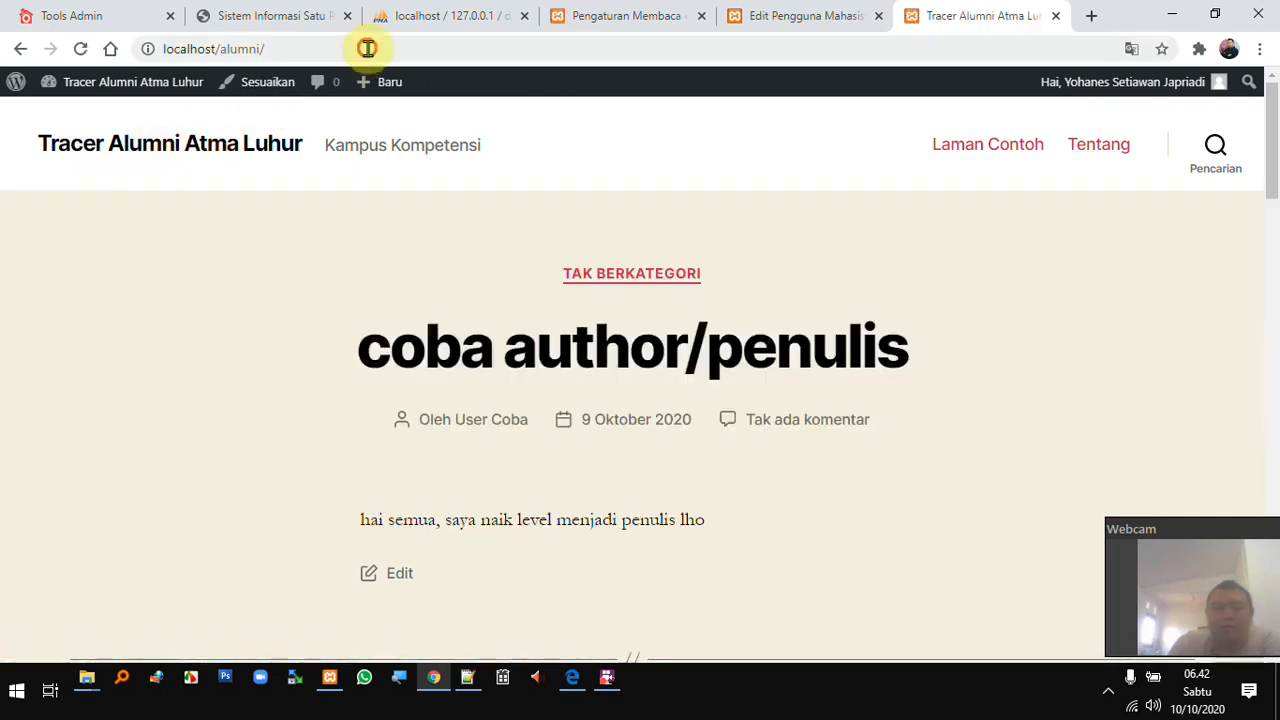
left_click(366, 46)
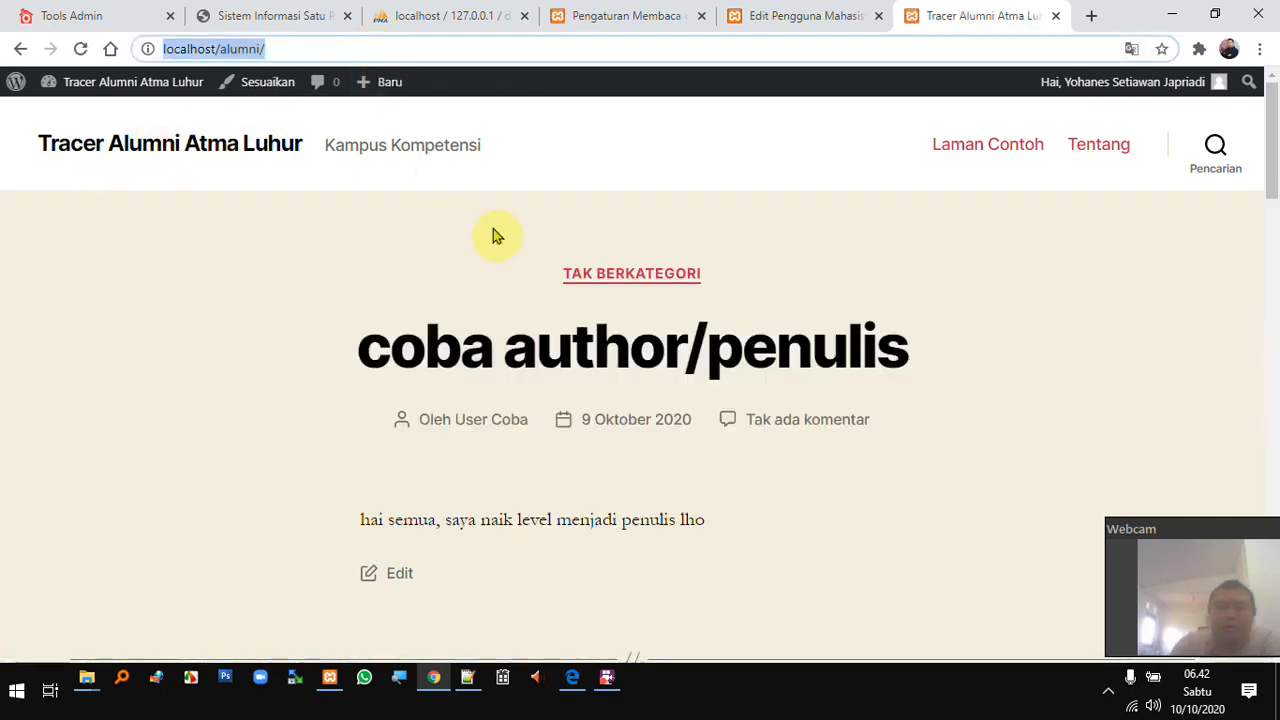
key("Return")
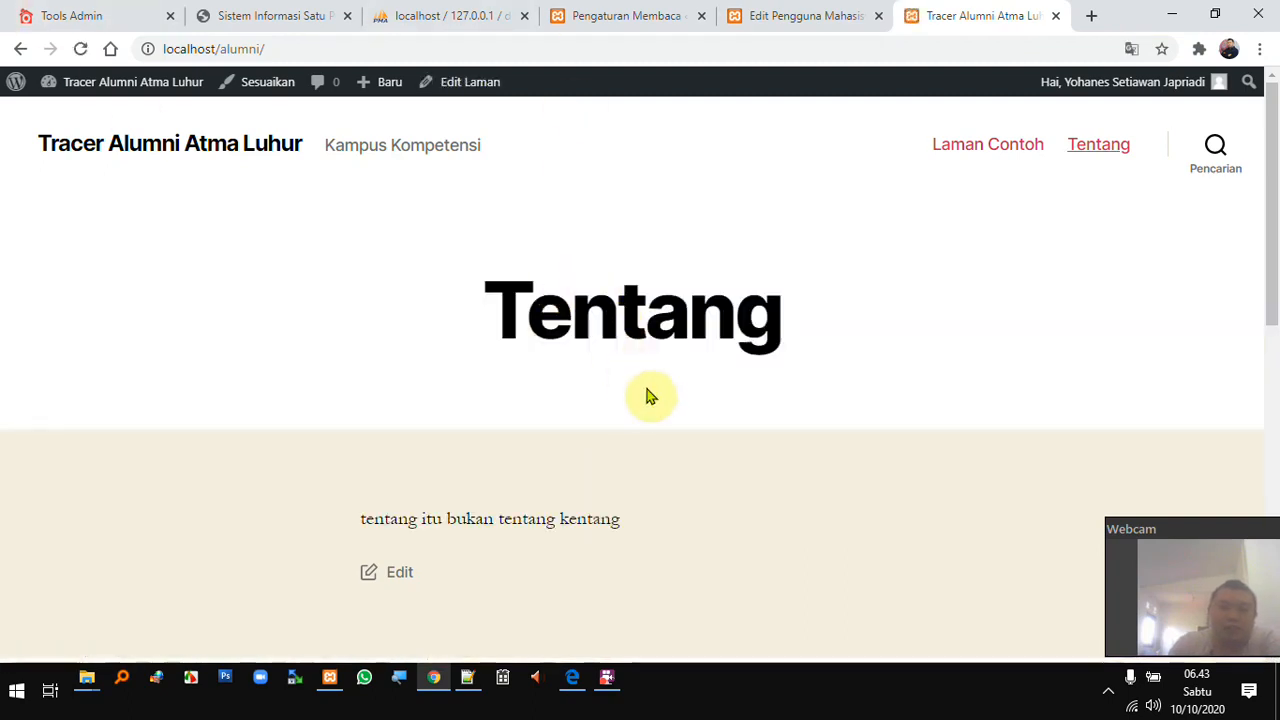
scroll(656, 400, "down", 3)
scroll(660, 405, "down", 3)
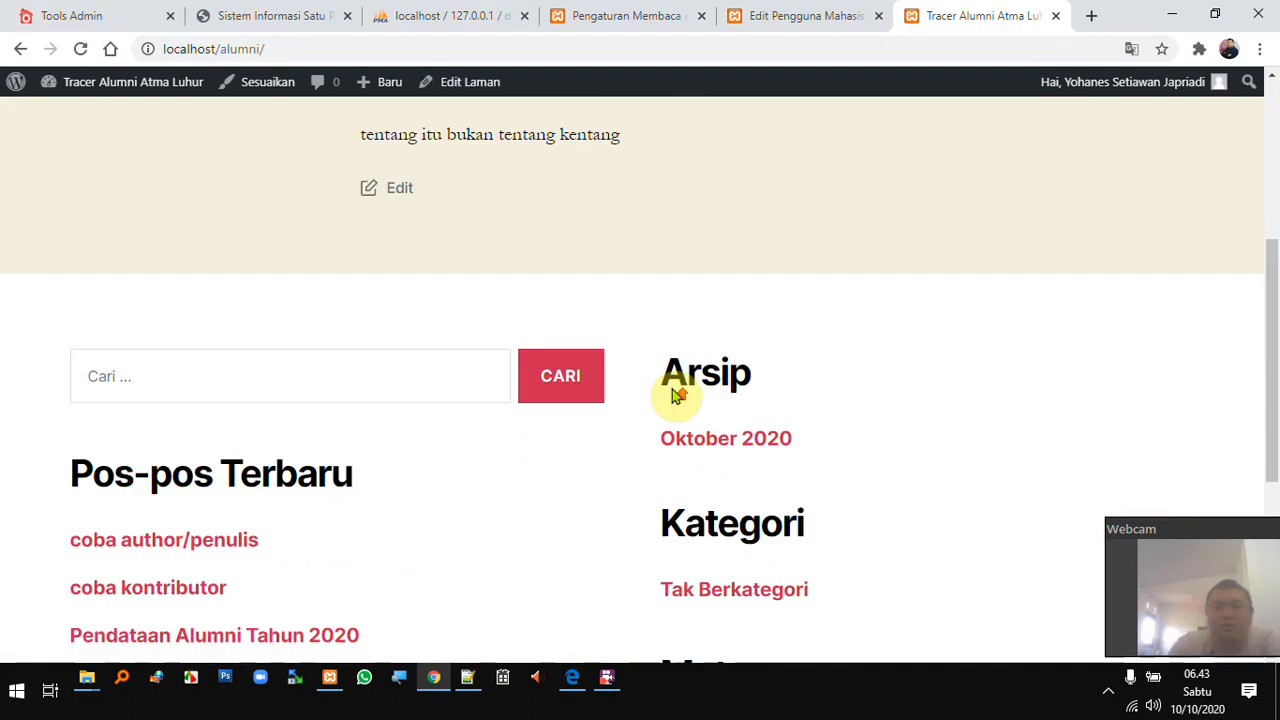
scroll(674, 389, "up", 6)
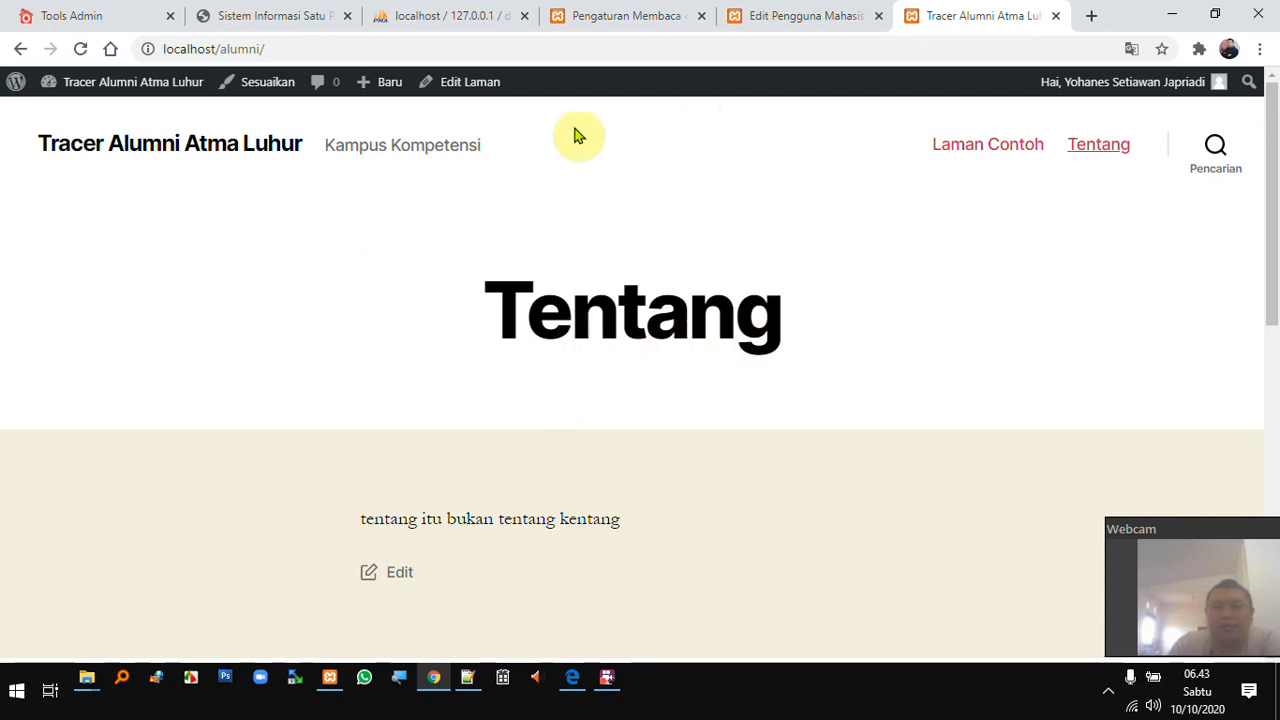
left_click(603, 14)
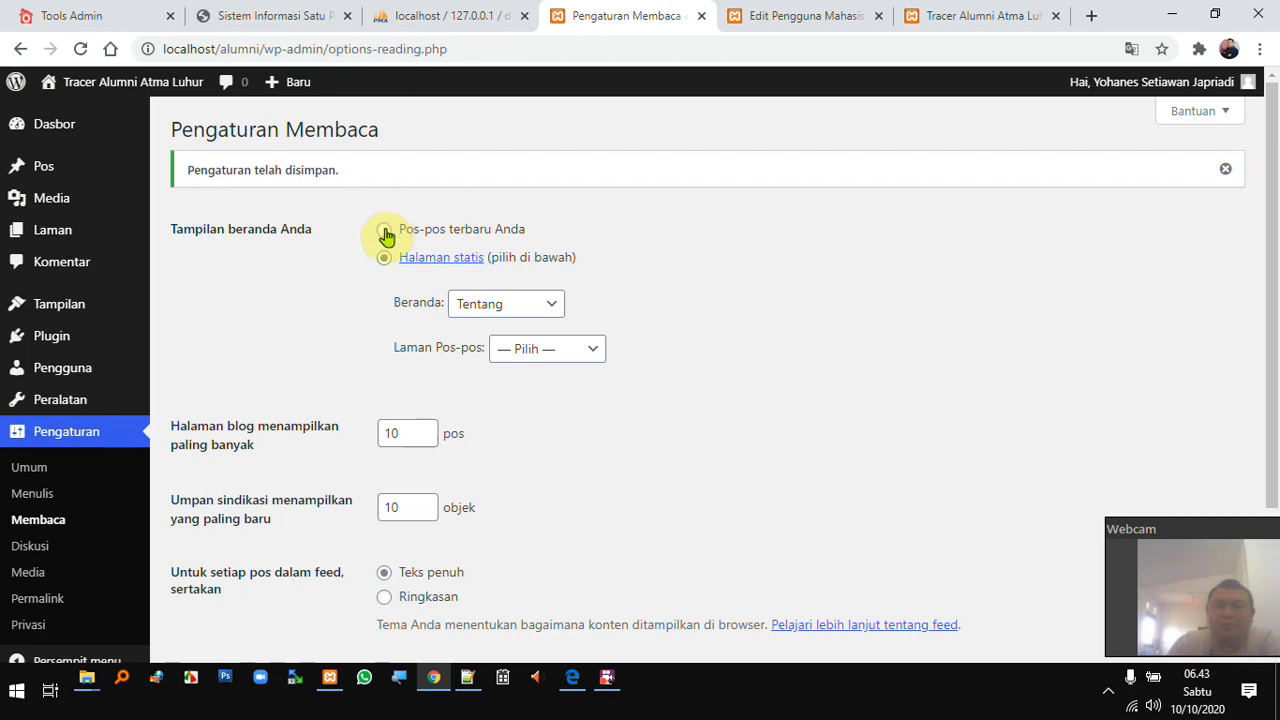
- Switch the homepage back to Your latest posts, keeping 10 posts per page, and save
left_click(385, 231)
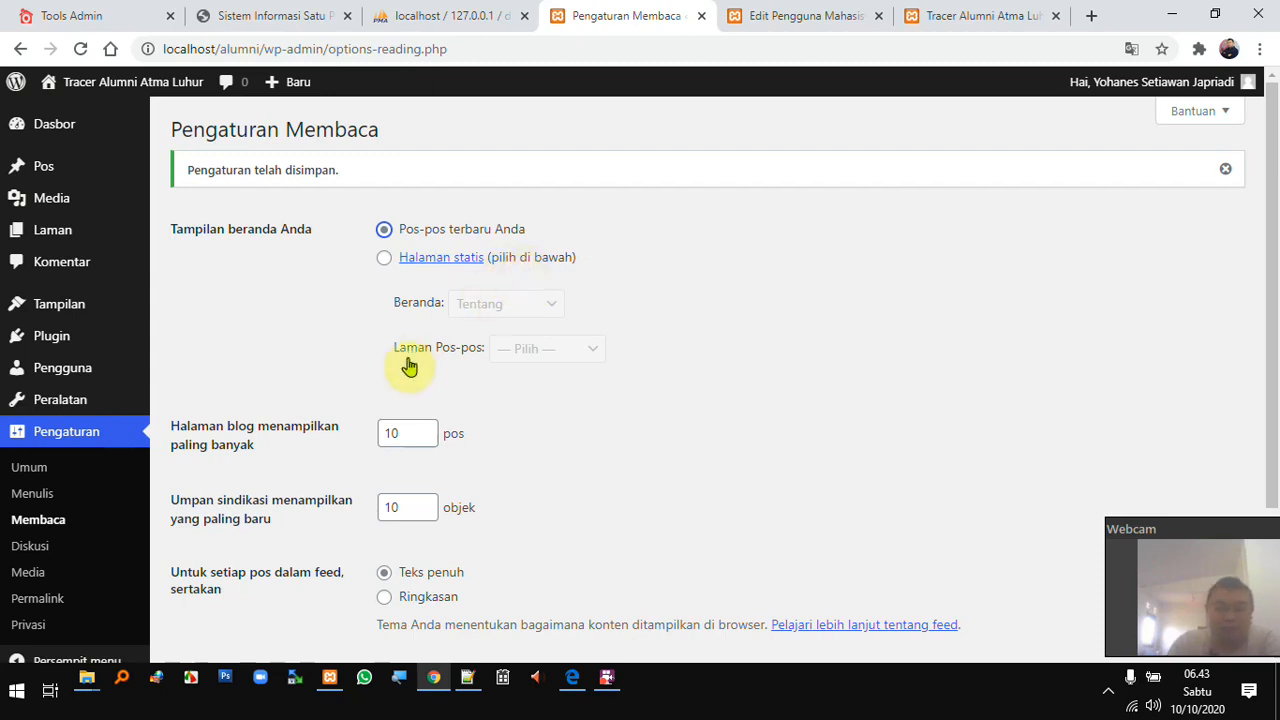
scroll(415, 372, "down", 1)
left_click_drag(407, 344, 337, 343)
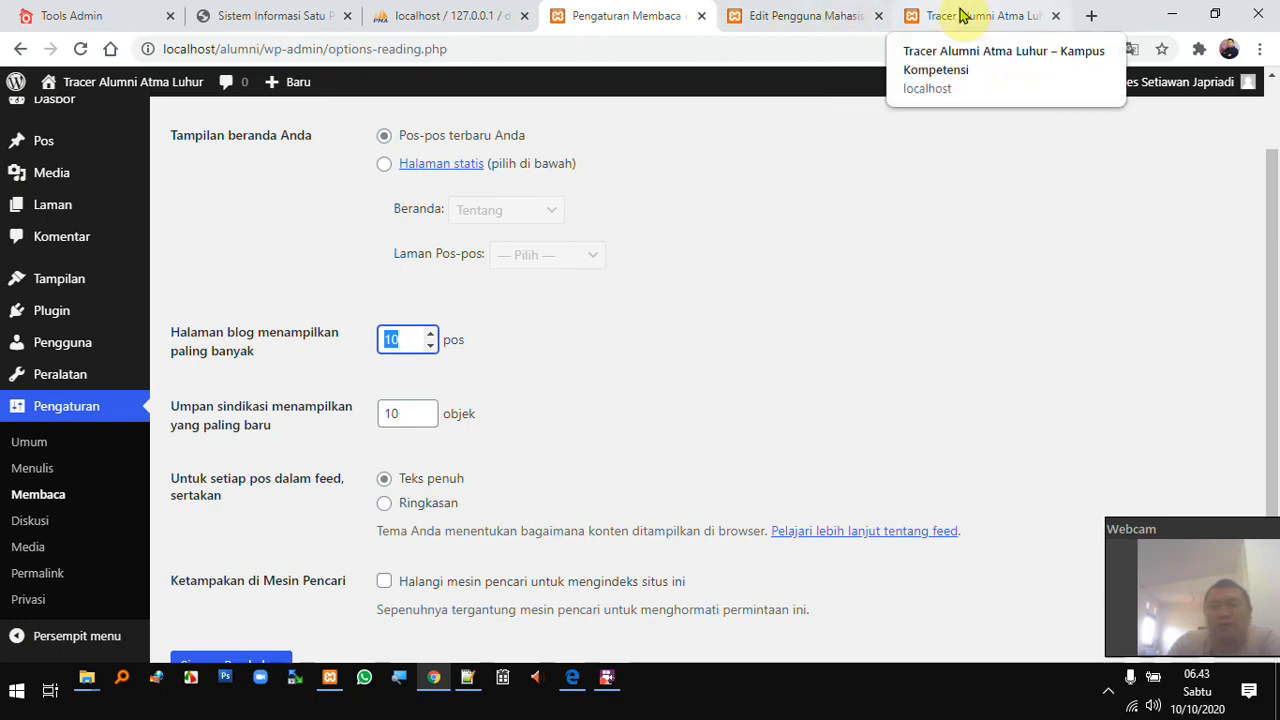
scroll(330, 450, "down", 2)
left_click(245, 568)
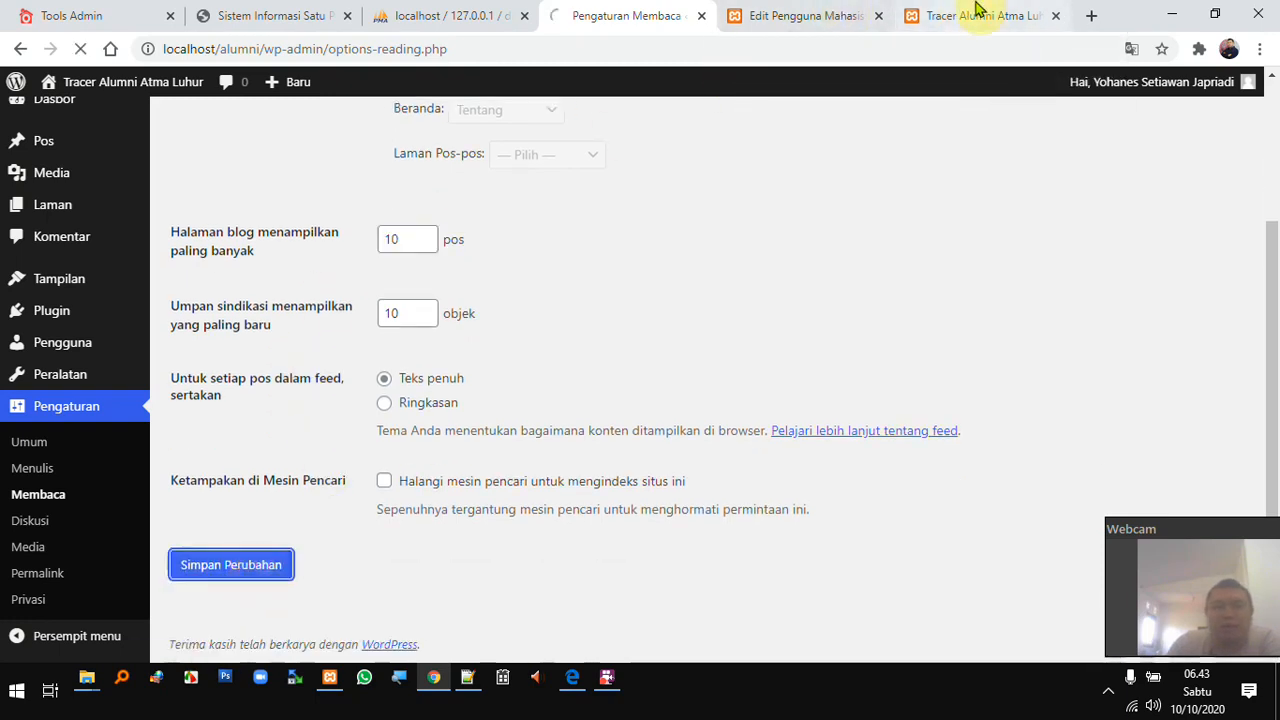
left_click(1000, 12)
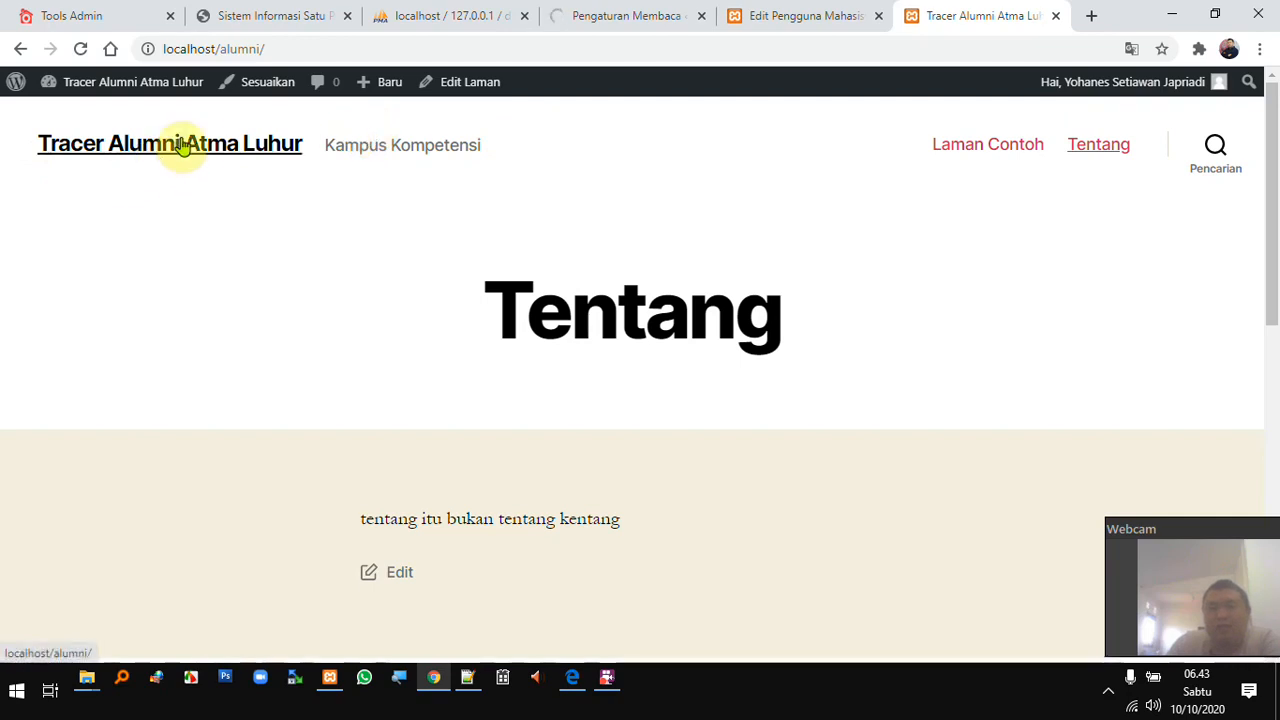
scroll(325, 277, "down", 1)
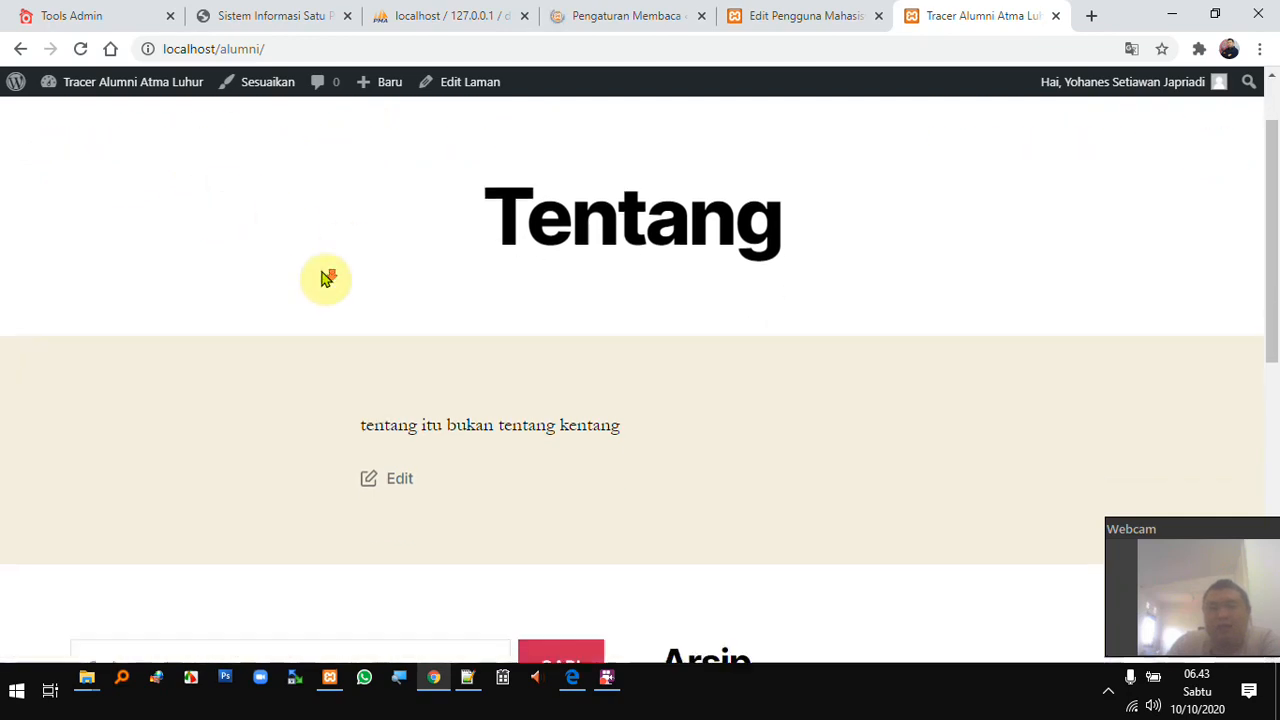
scroll(351, 271, "up", 1)
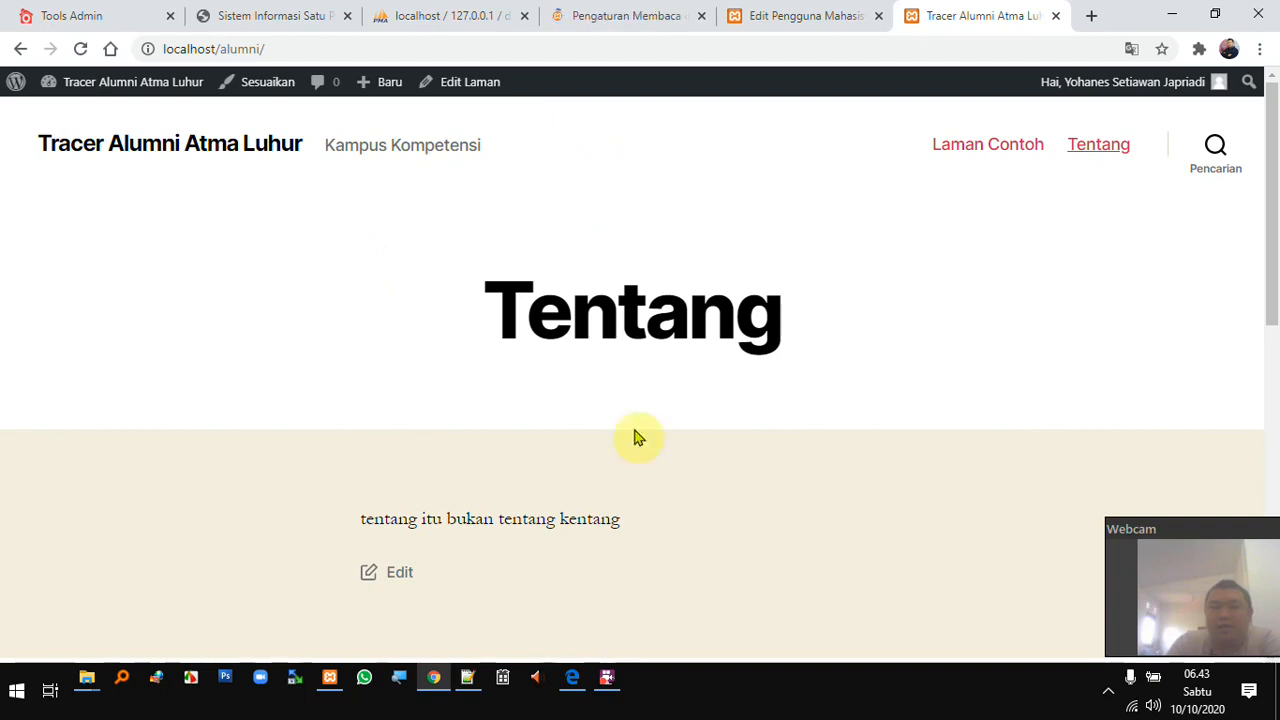
- Change feed content to Ringkasan (summary) instead of full text, leaving the feed item count
left_click(614, 16)
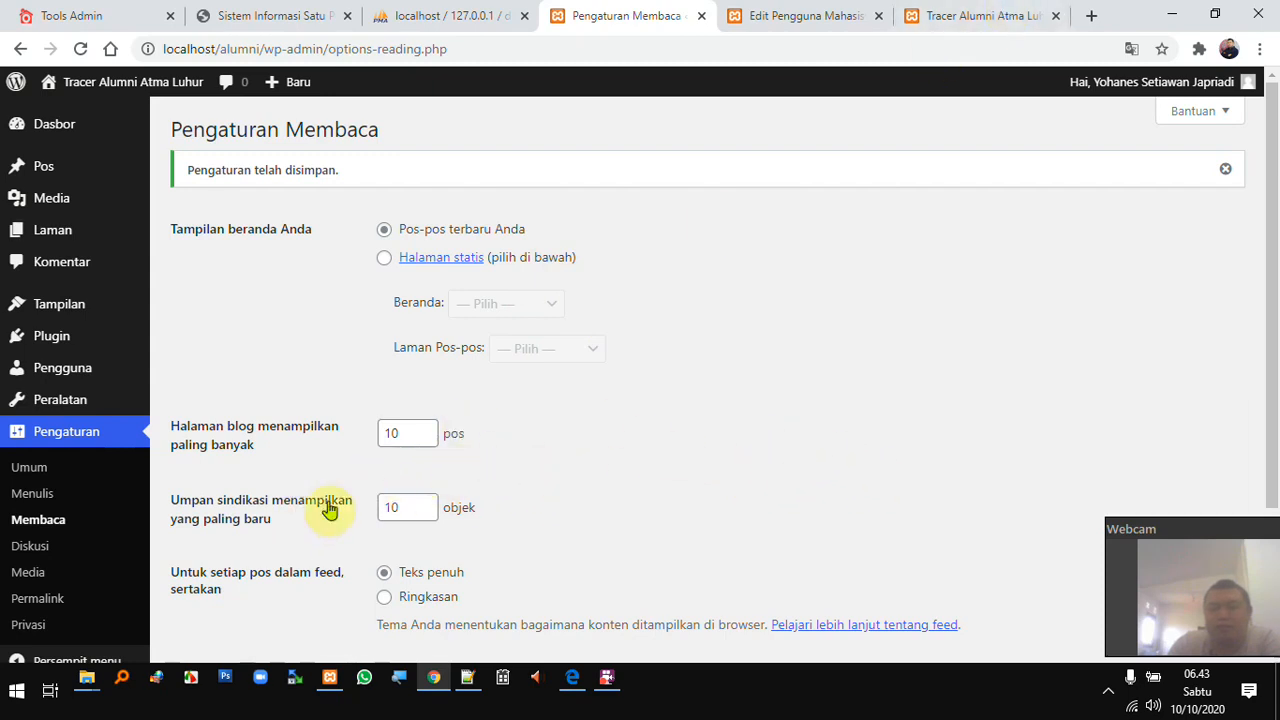
left_click_drag(398, 506, 352, 513)
scroll(395, 507, "down", 1)
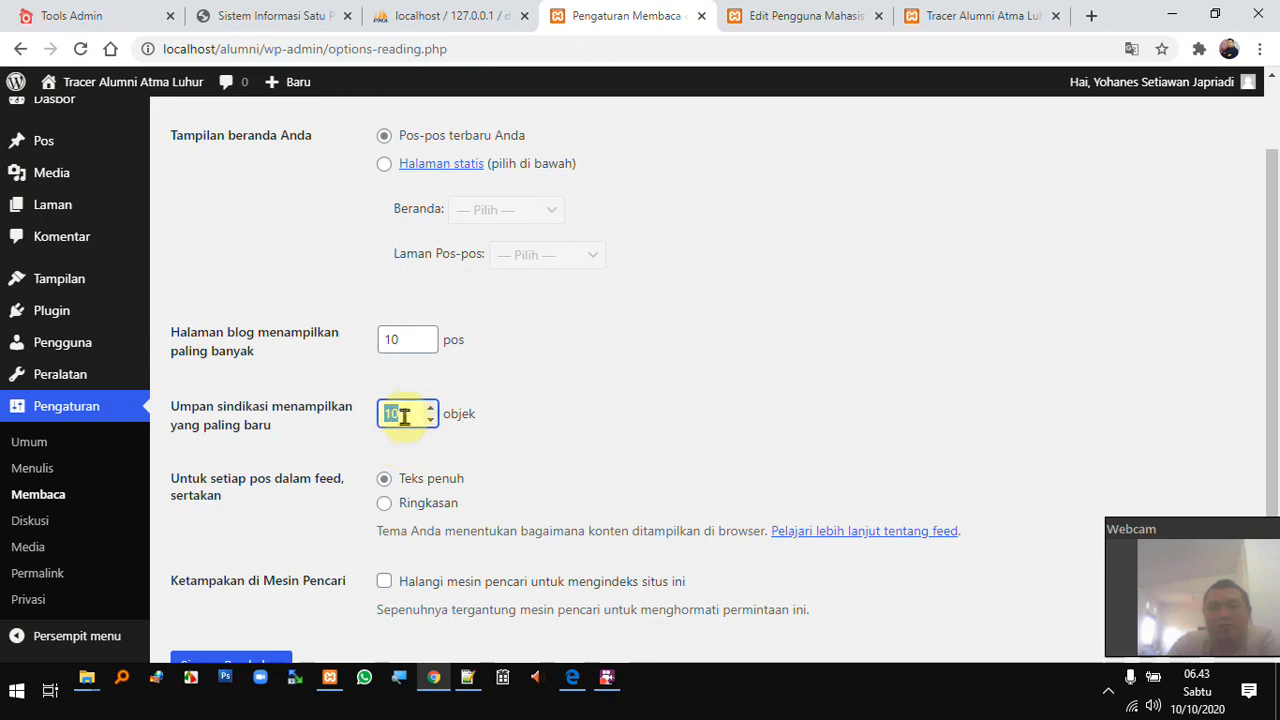
scroll(395, 447, "down", 1)
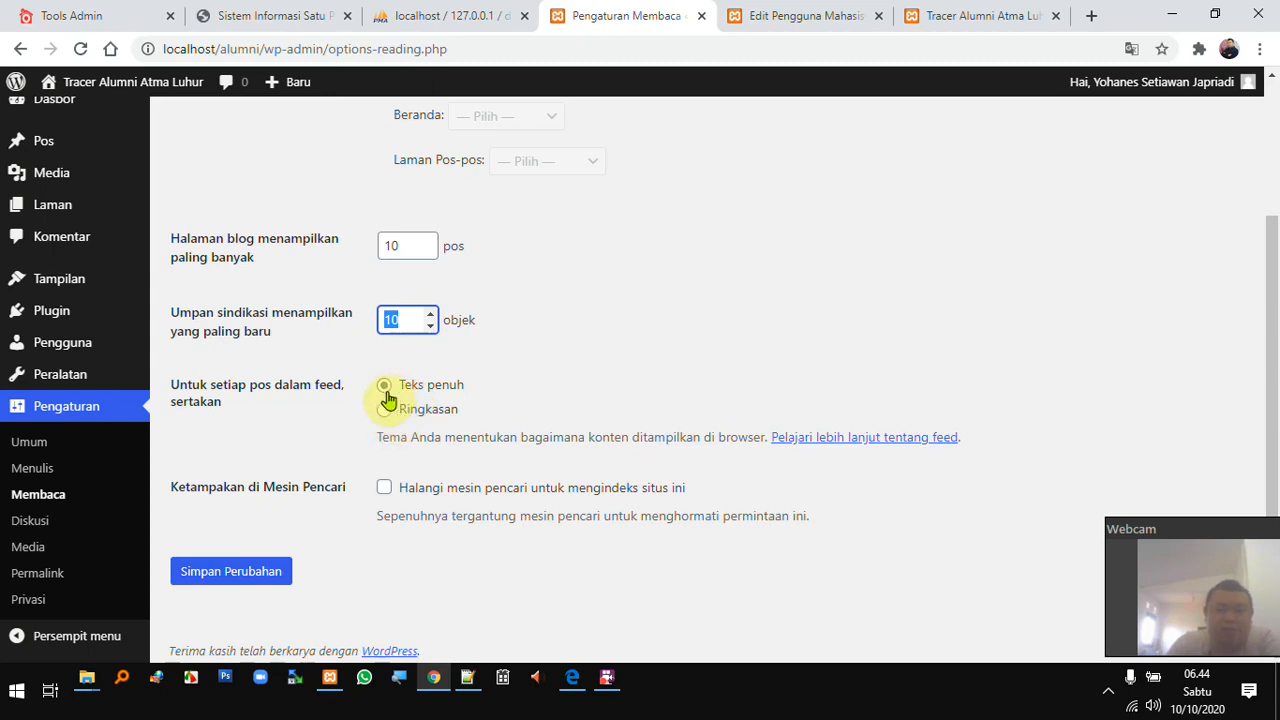
left_click(384, 413)
scroll(460, 410, "down", 1)
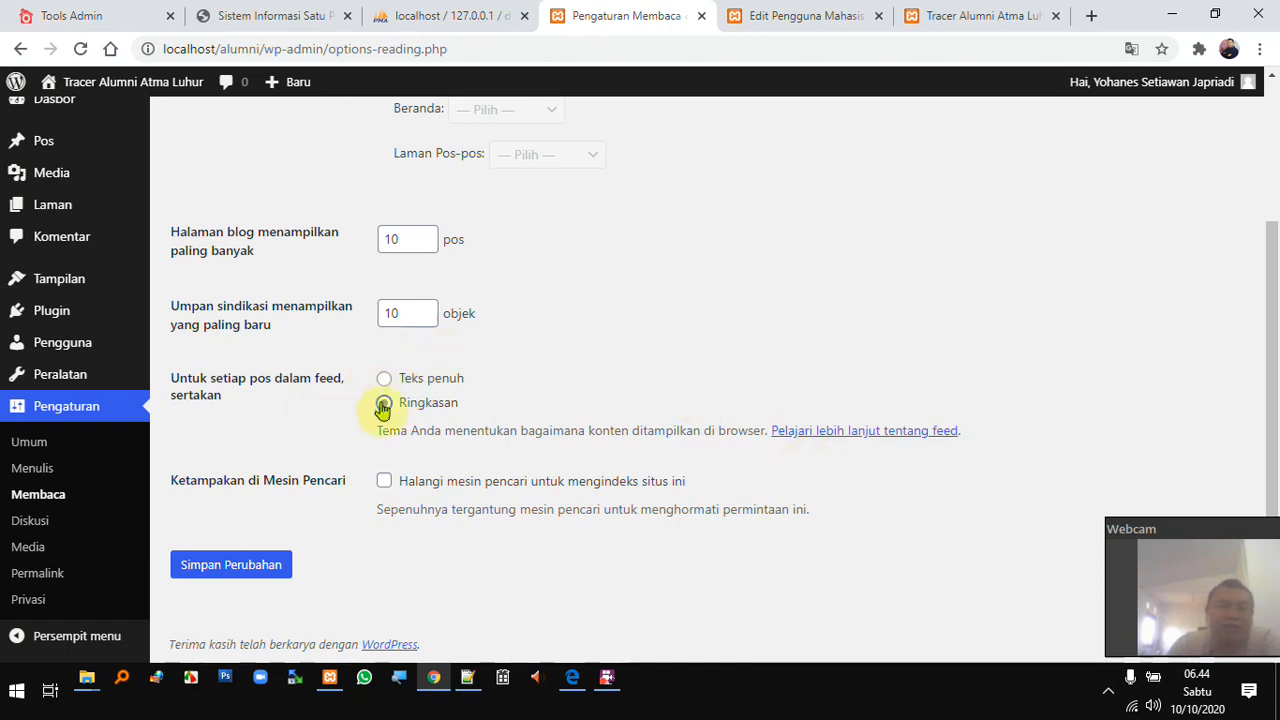
- Load prodi.atmaluhur.ac.id in a new tab and browse the Program Studi blog posts
left_click(1089, 16)
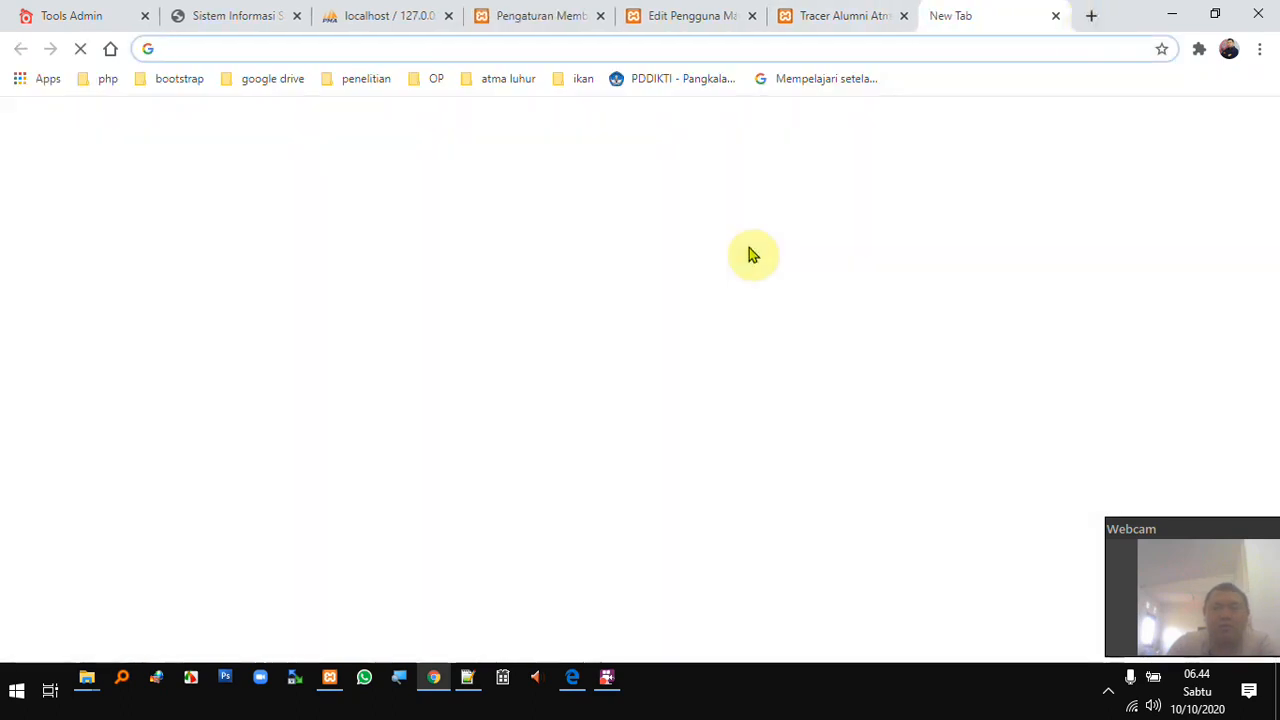
type("prodi.atmaluhur.ac.id")
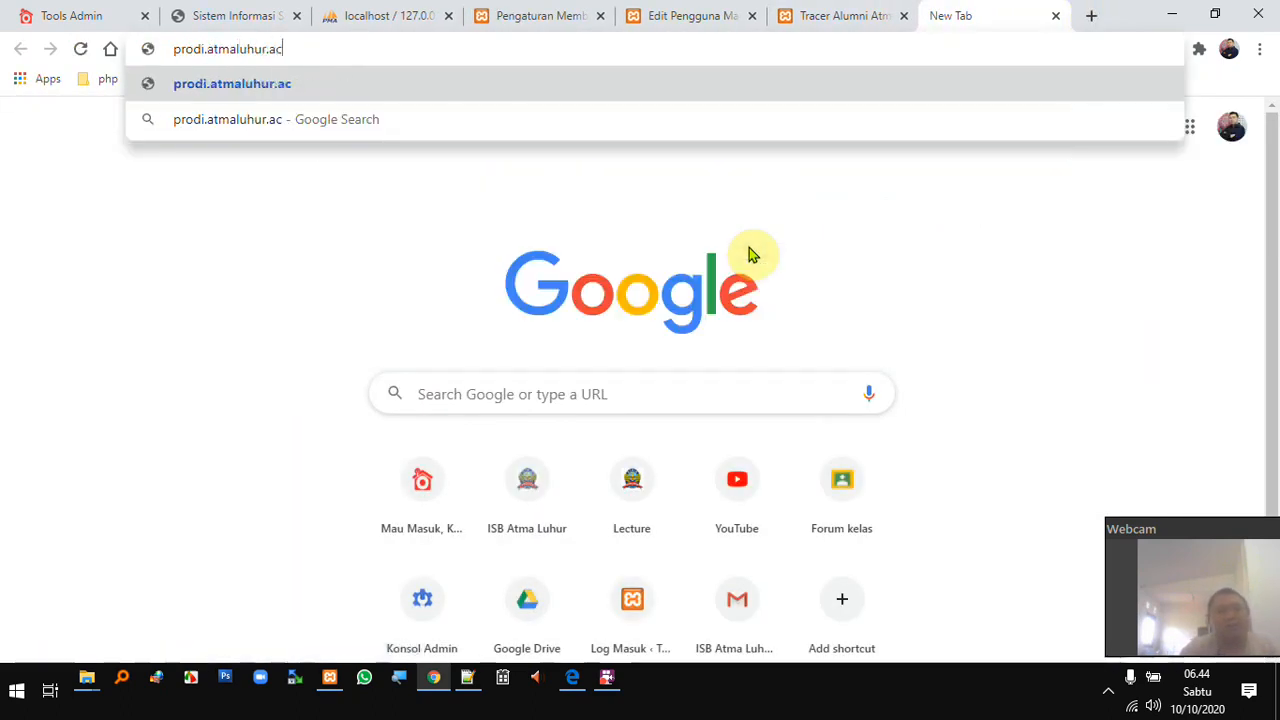
key("Return")
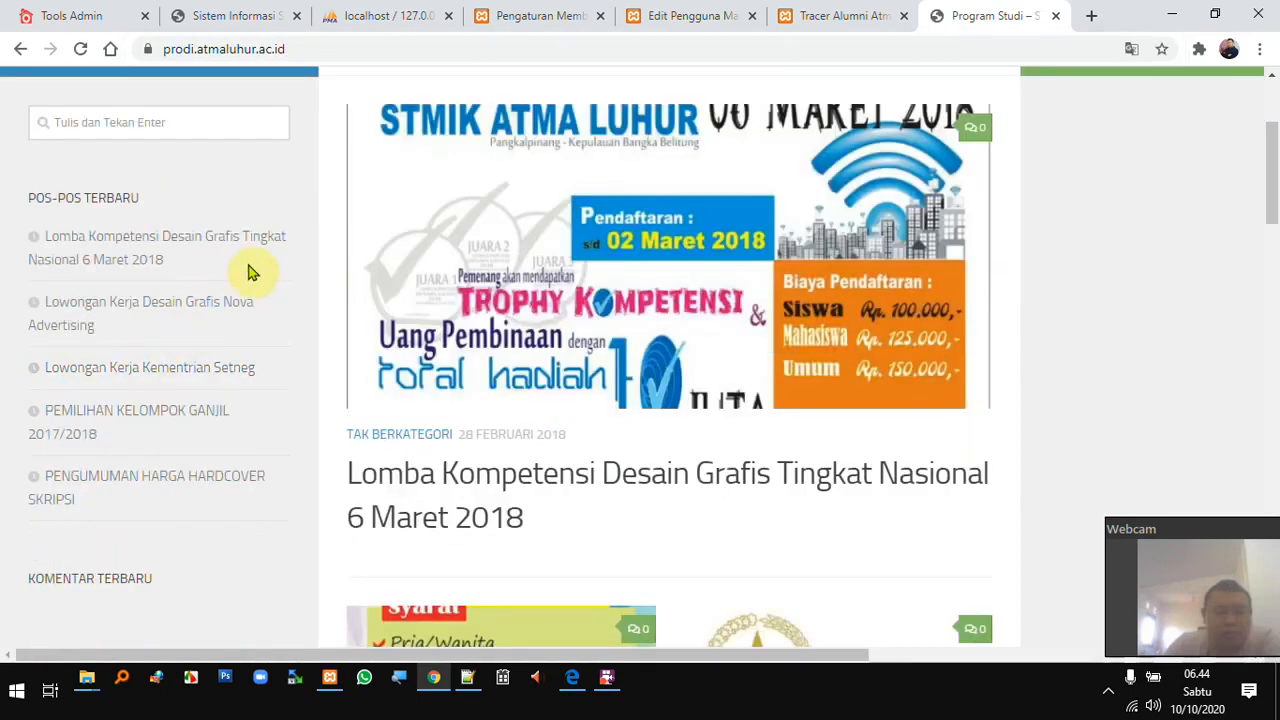
scroll(212, 334, "down", 1)
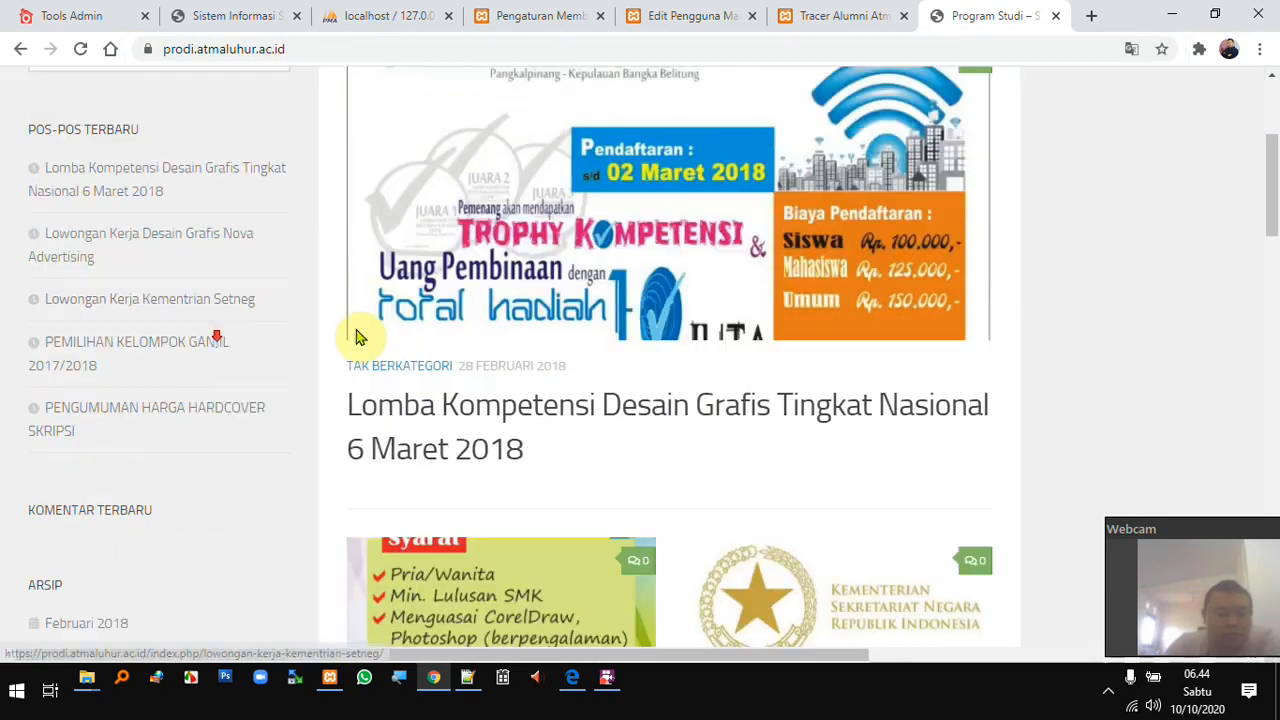
scroll(1088, 312, "up", 4)
scroll(1104, 310, "down", 10)
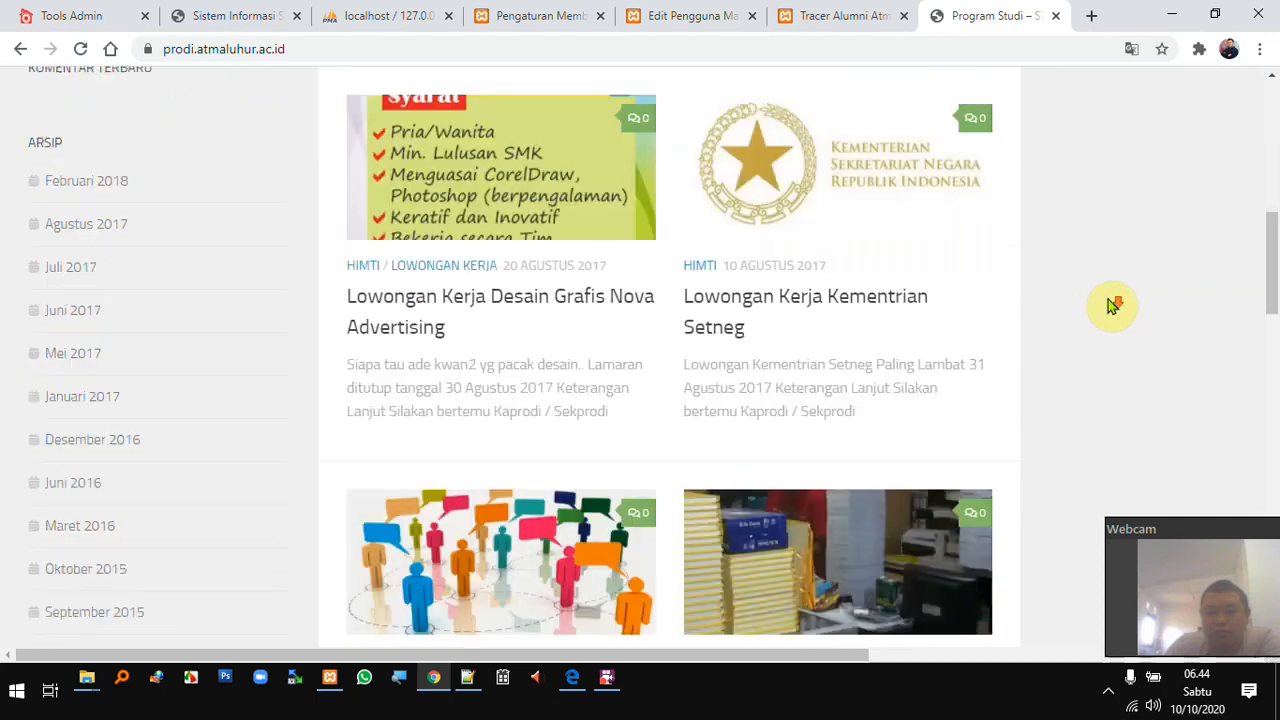
scroll(1108, 305, "down", 8)
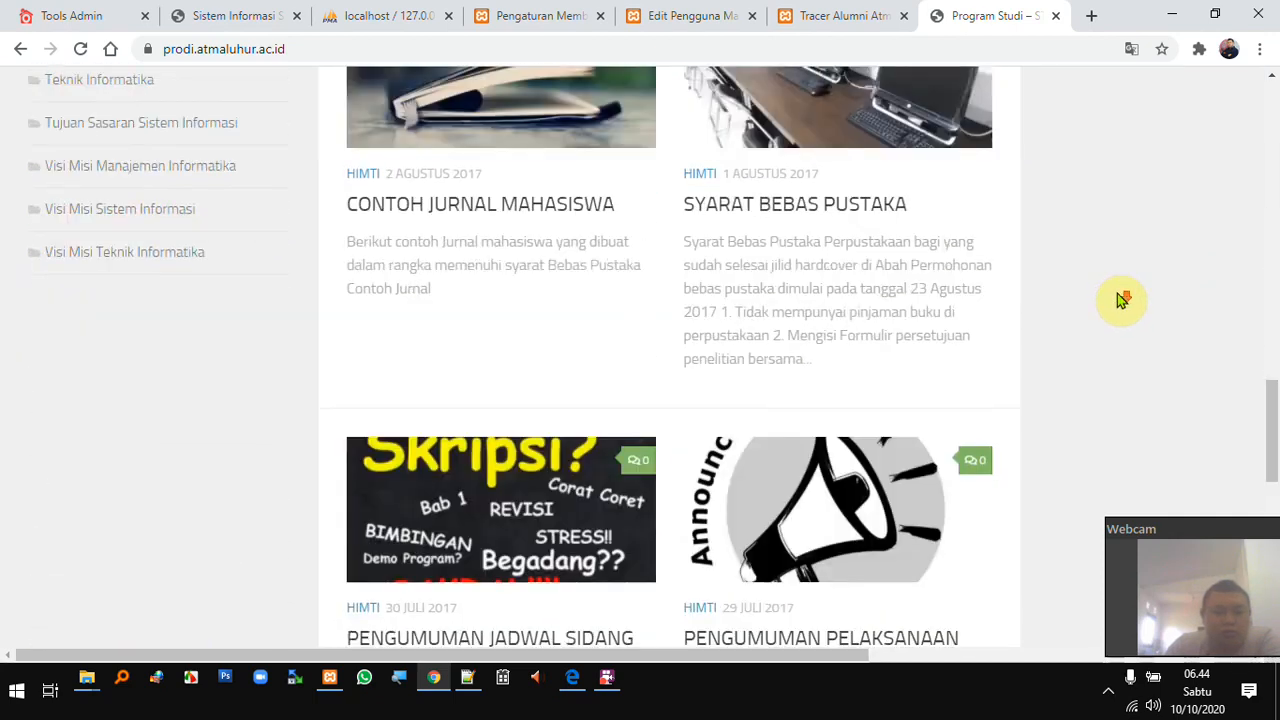
scroll(1133, 296, "up", 10)
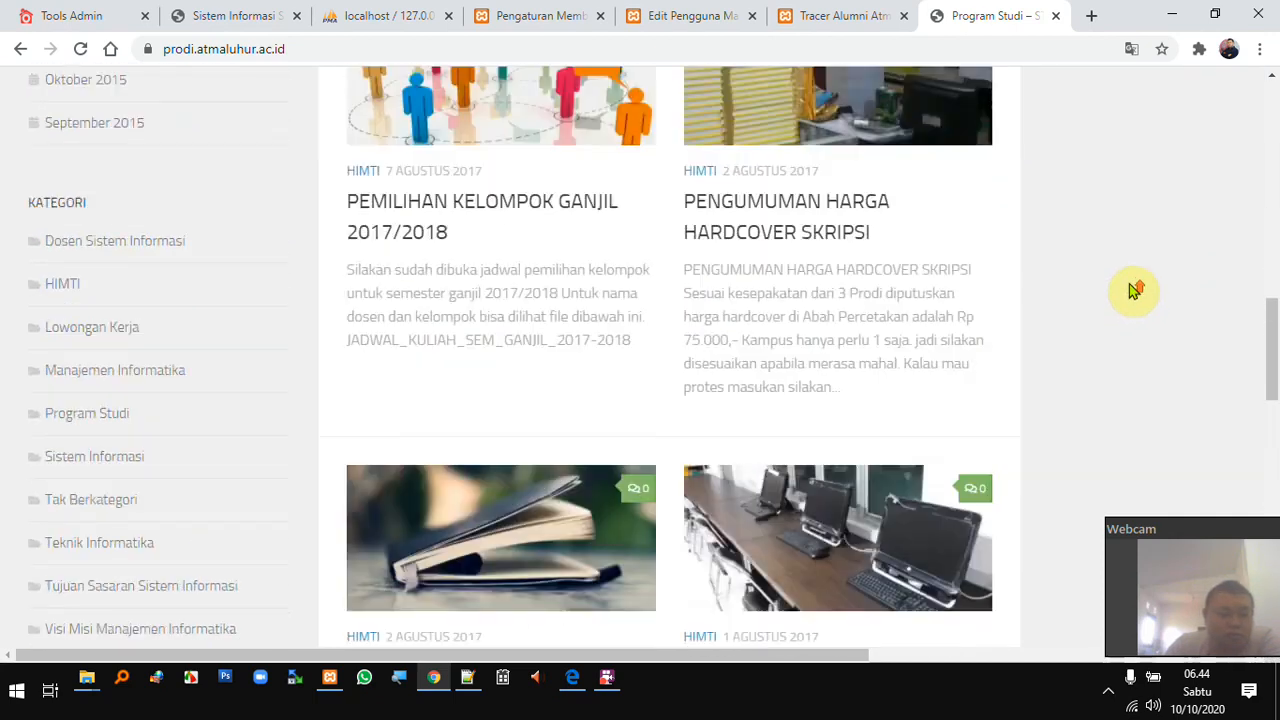
scroll(1135, 288, "up", 8)
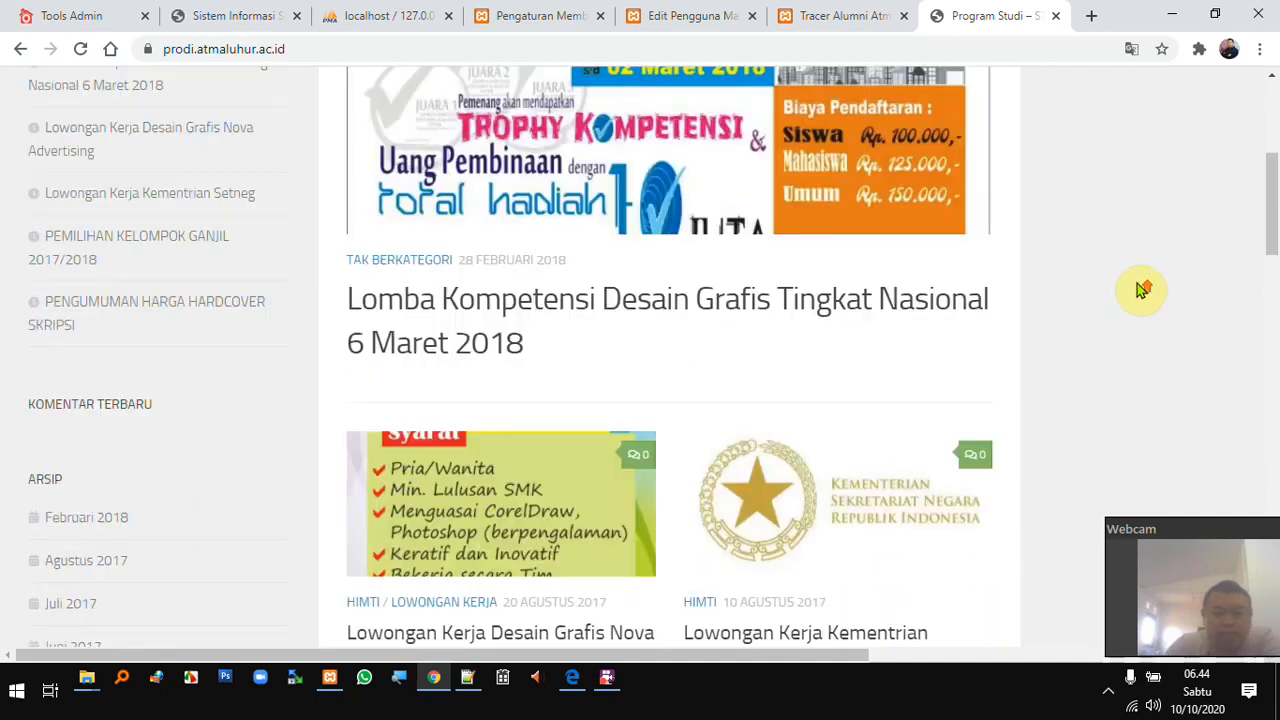
scroll(1110, 295, "down", 3)
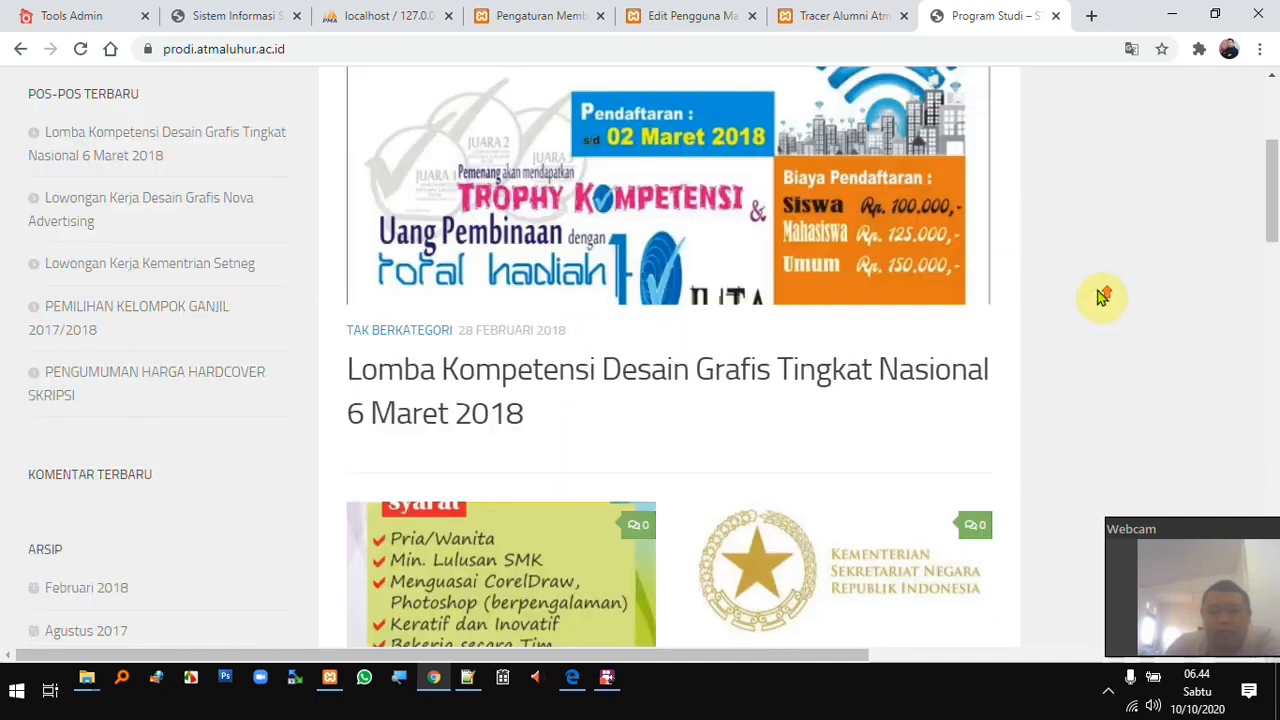
scroll(1103, 290, "up", 3)
scroll(1107, 331, "down", 2)
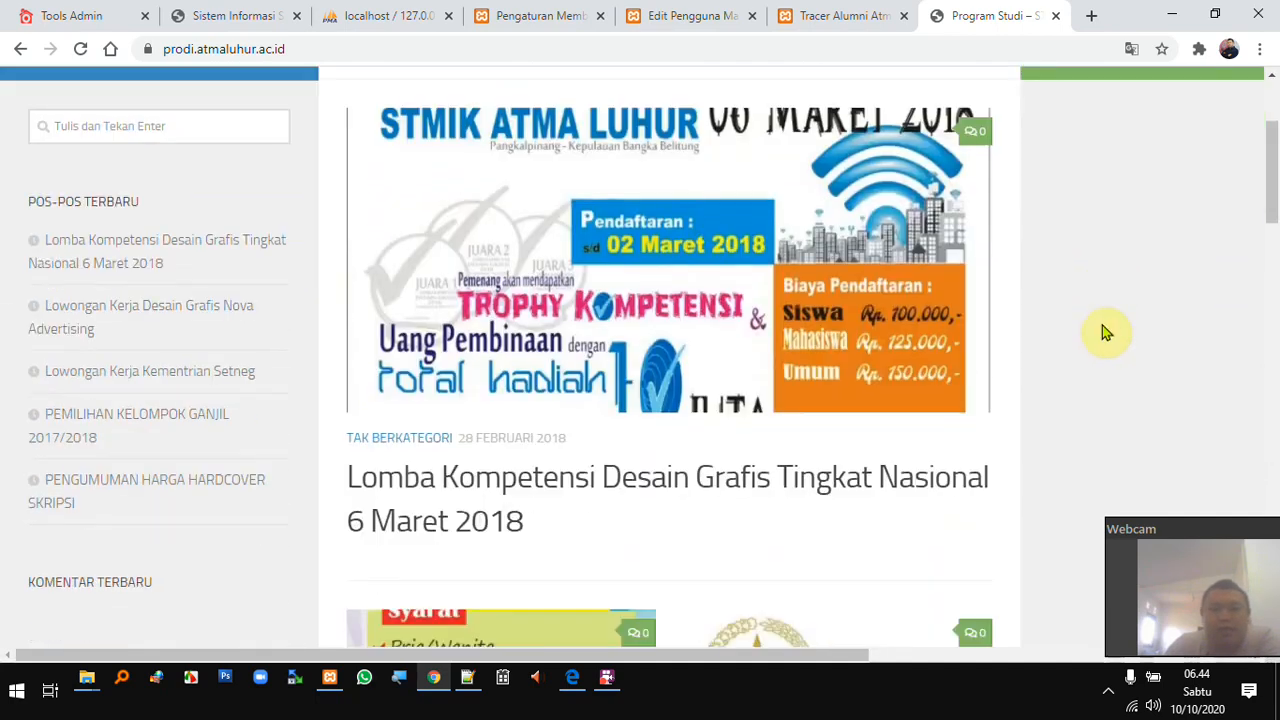
scroll(1110, 322, "up", 1)
scroll(1110, 320, "down", 4)
scroll(1111, 320, "up", 4)
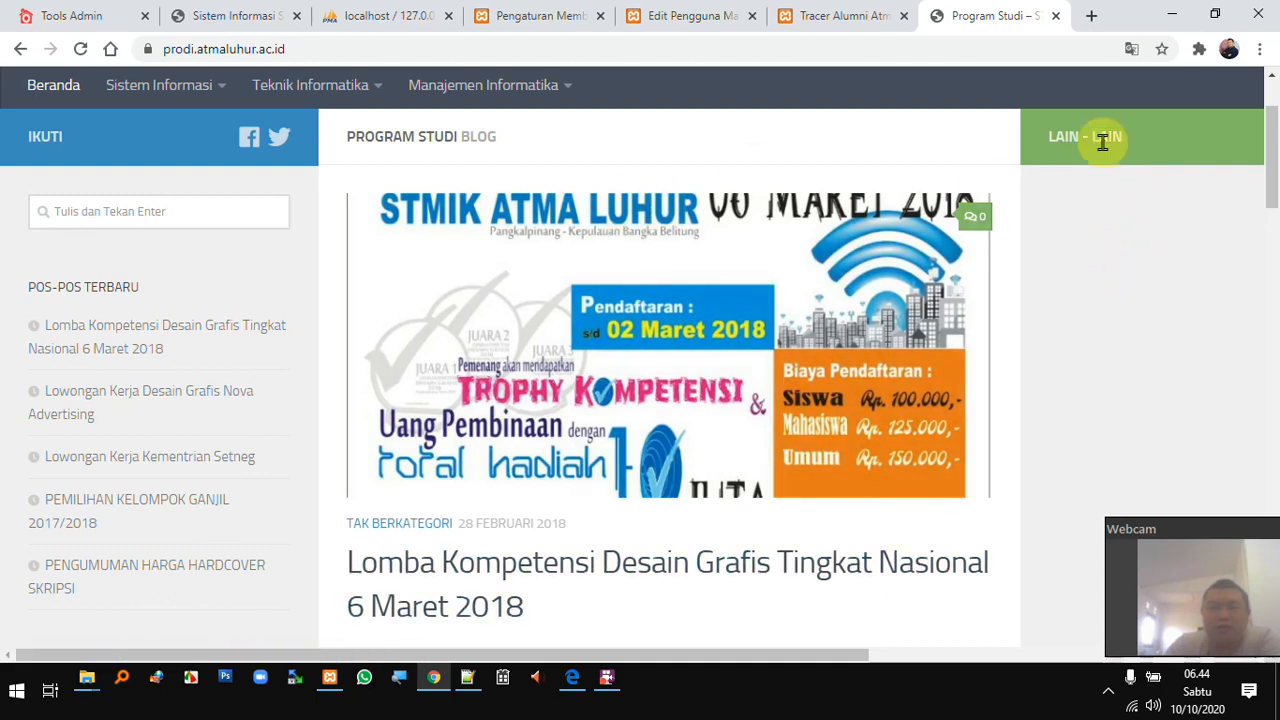
- Close the Program Studi tab and open Diskusi settings, leaving 'Pengguna harus terdaftar' unchecked
left_click(1056, 16)
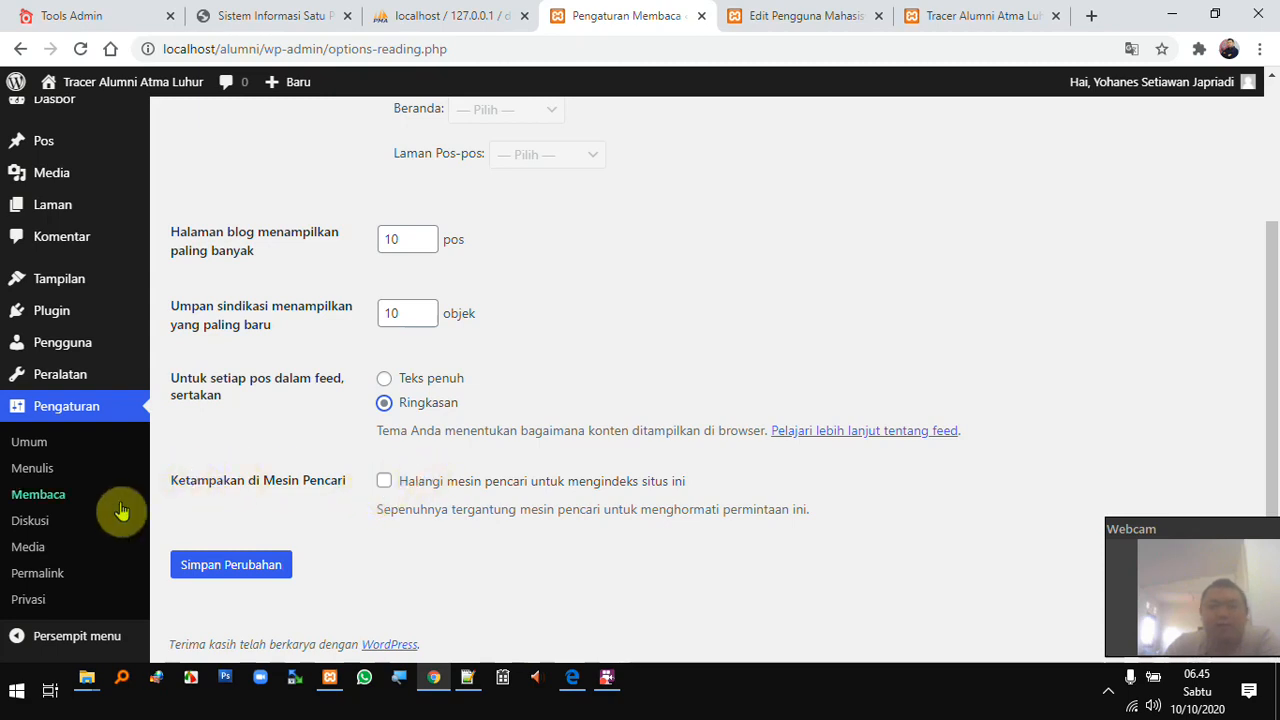
left_click(28, 528)
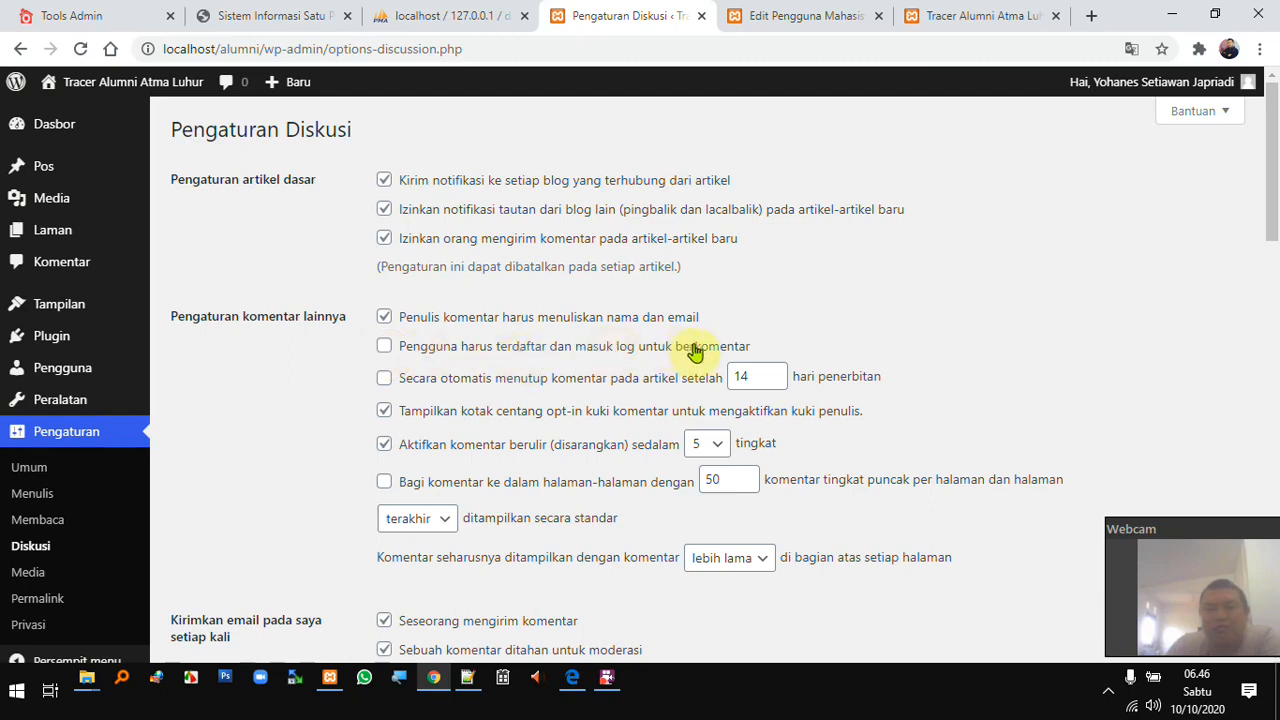
left_click(386, 347)
left_click(387, 347)
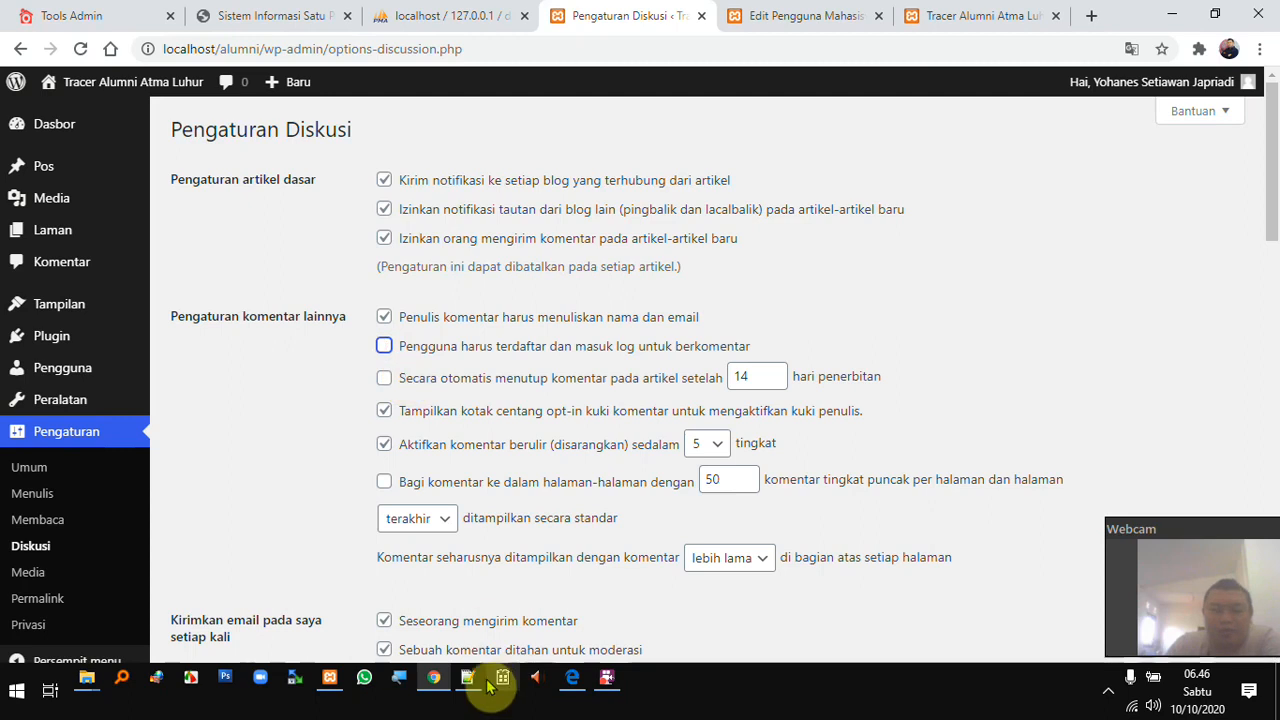
- Log out of the student account in Edge and return to the Tracer Alumni Atma Luhur site
left_click(572, 680)
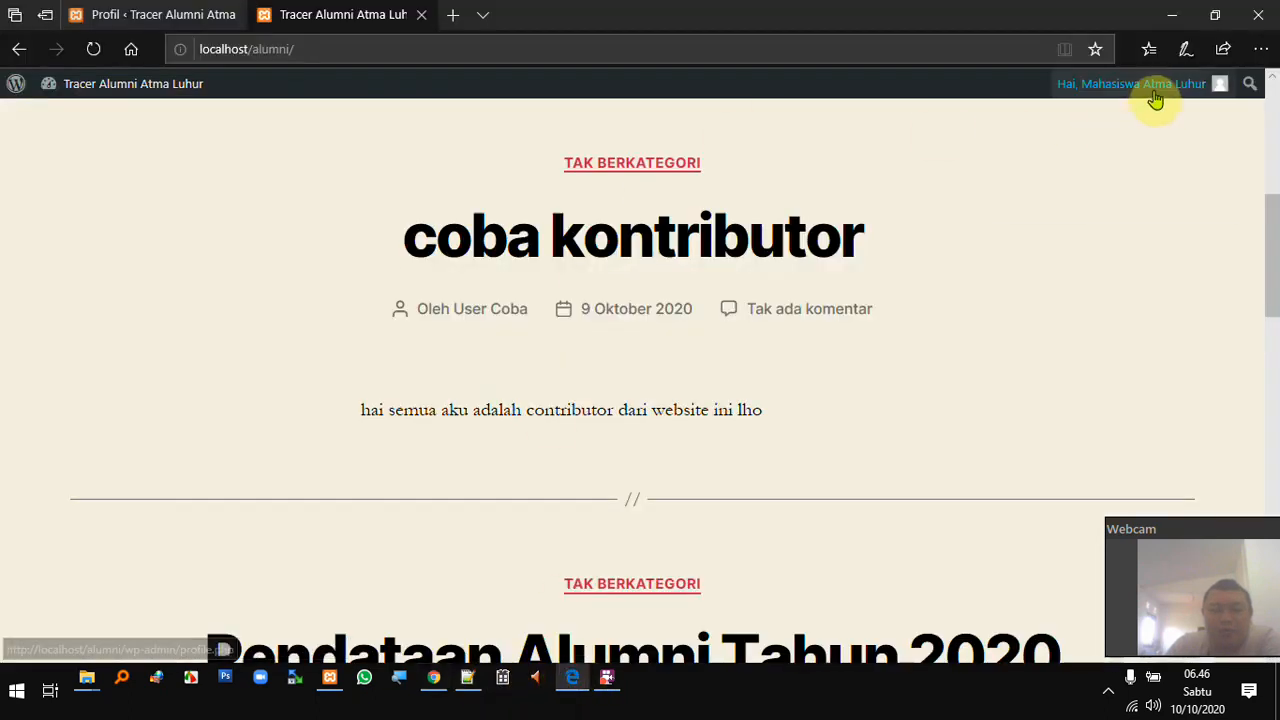
mouse_move(1148, 86)
left_click(1100, 203)
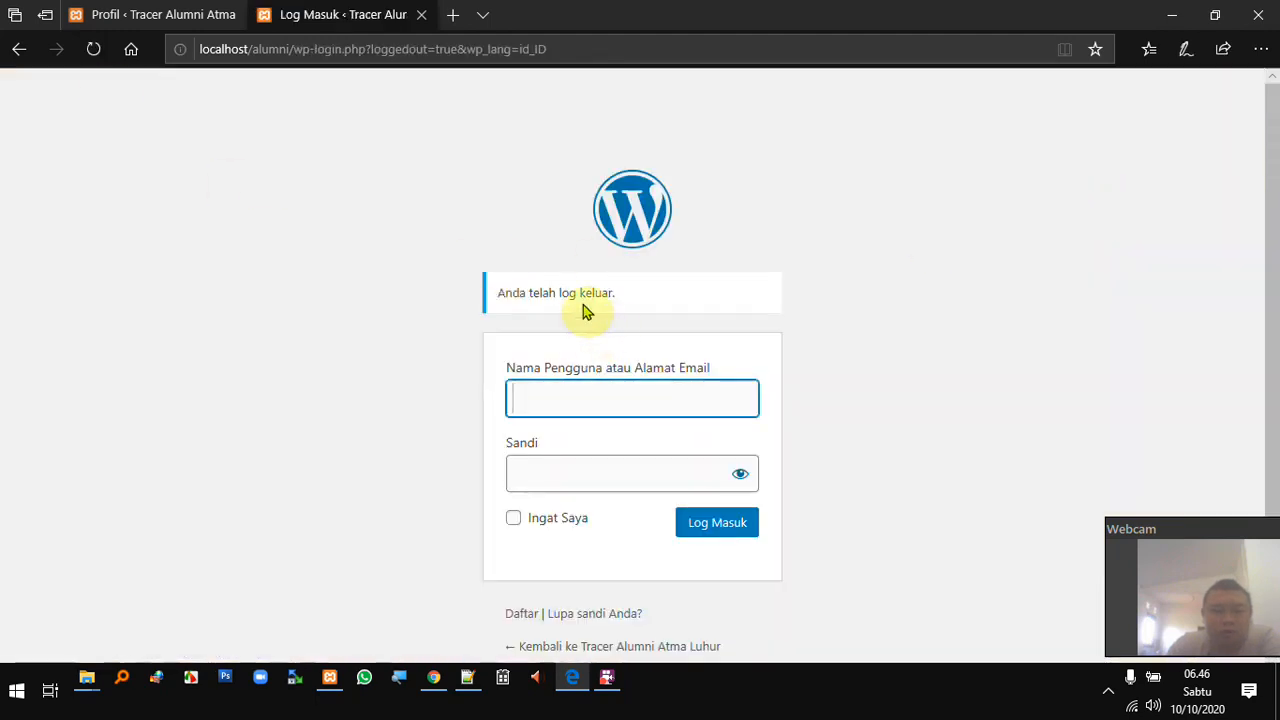
left_click(599, 648)
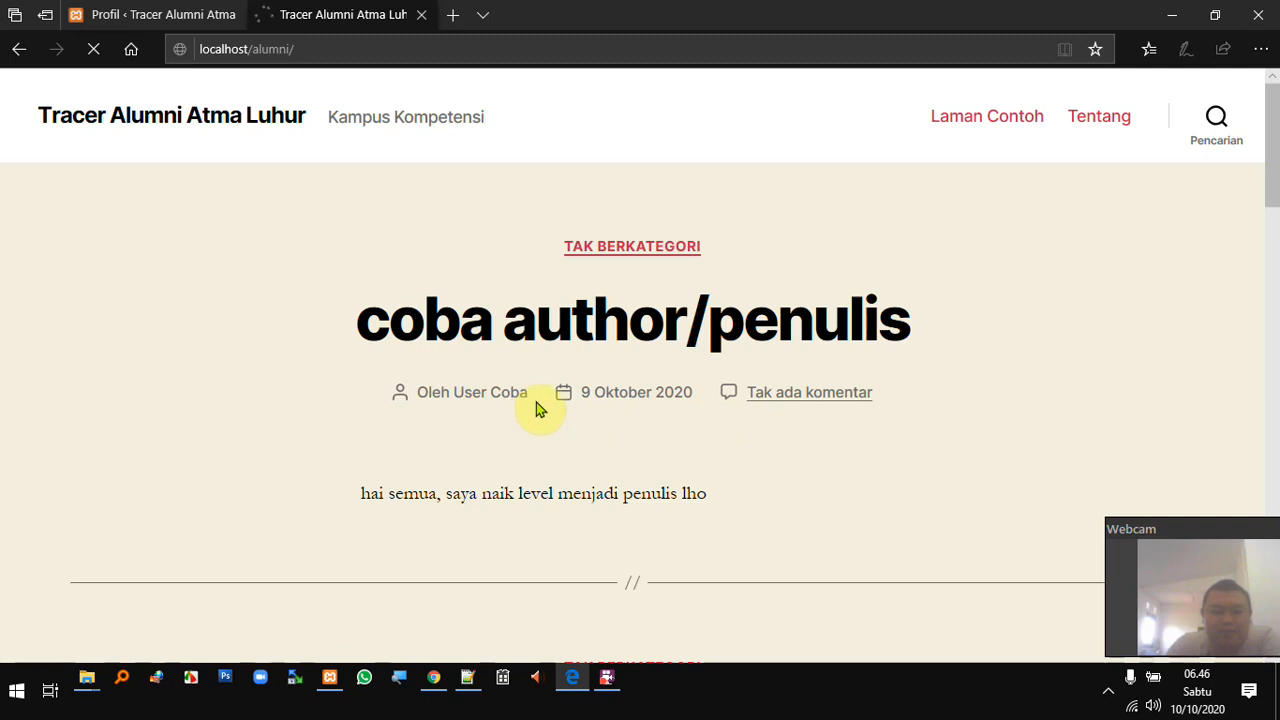
left_click(511, 329)
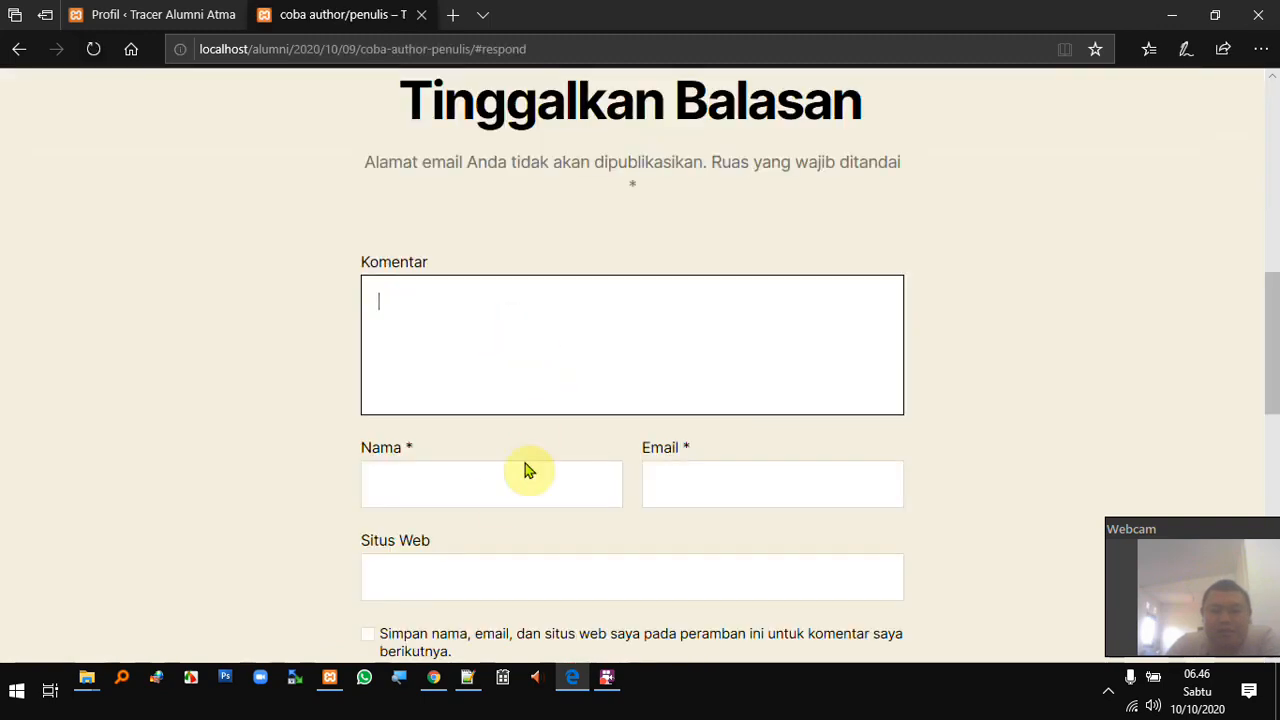
type("h")
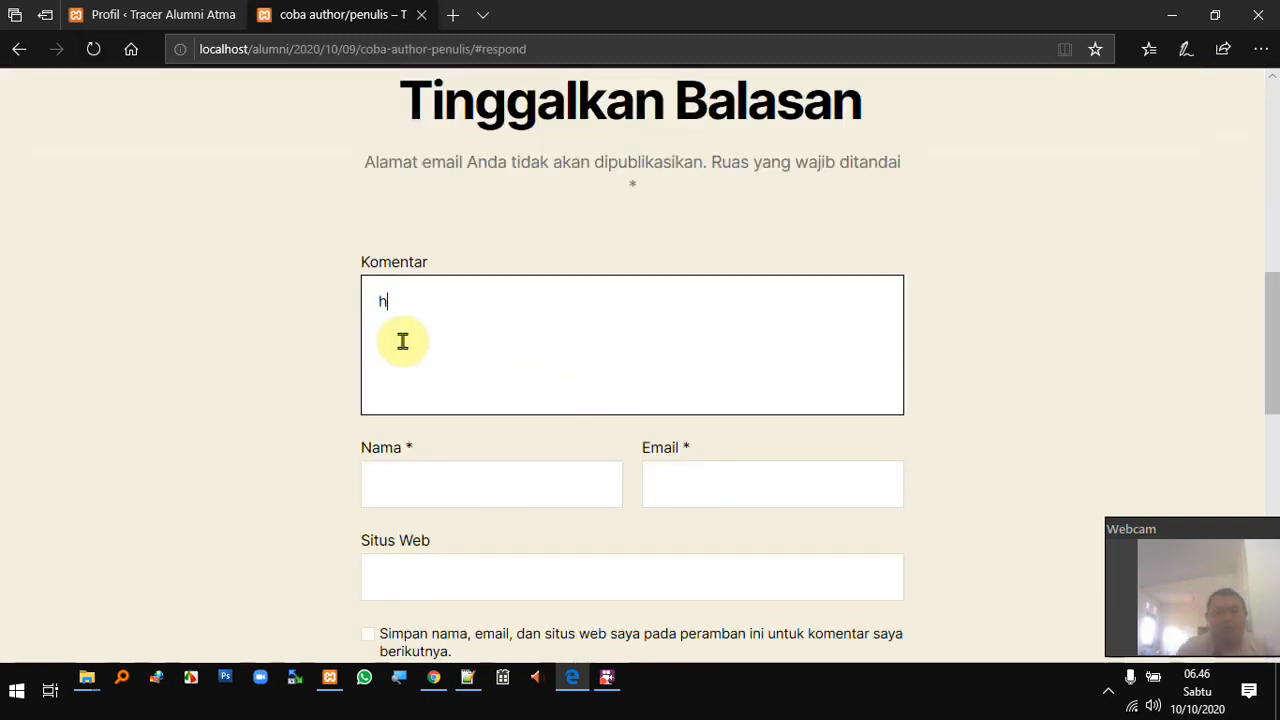
type("ore")
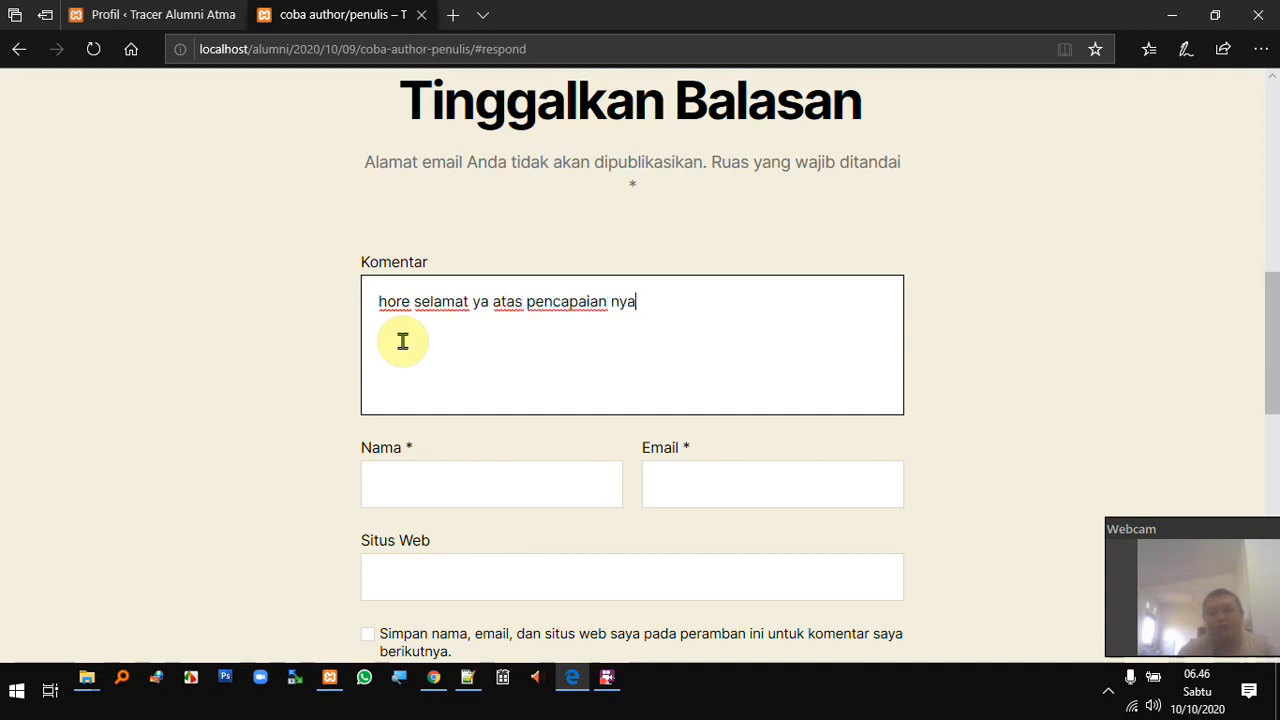
left_click(430, 493)
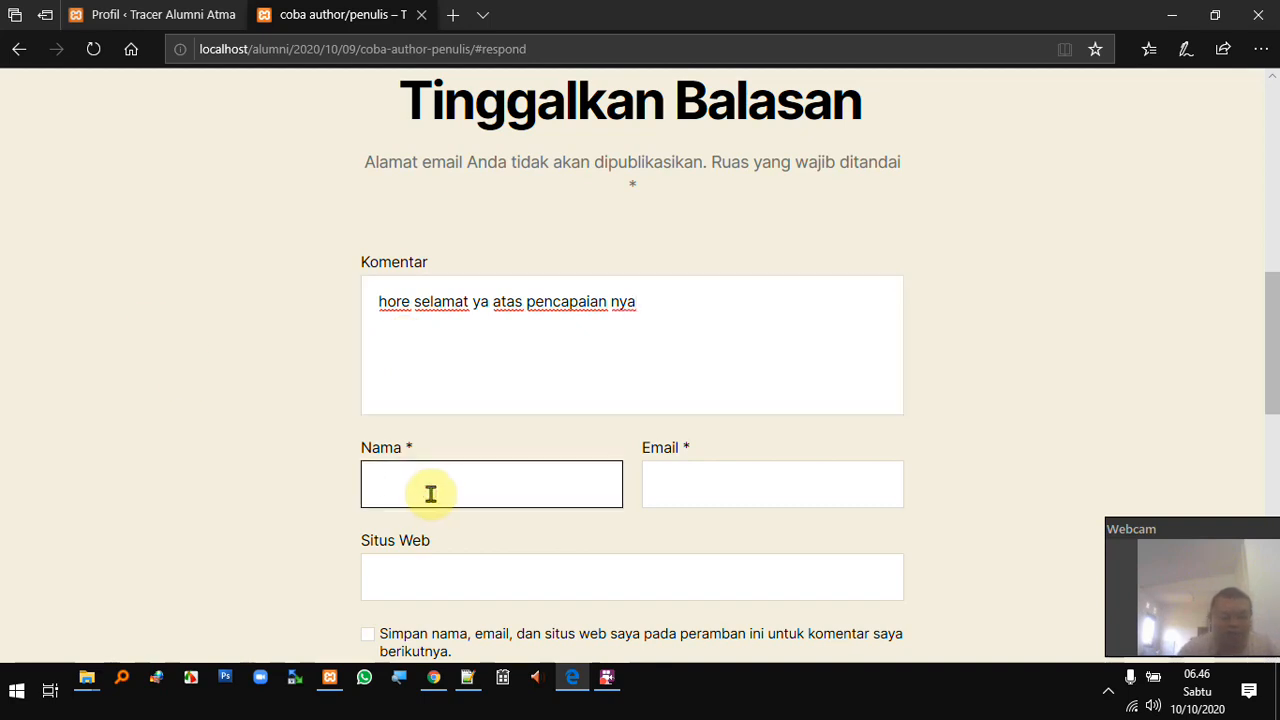
left_click(723, 488)
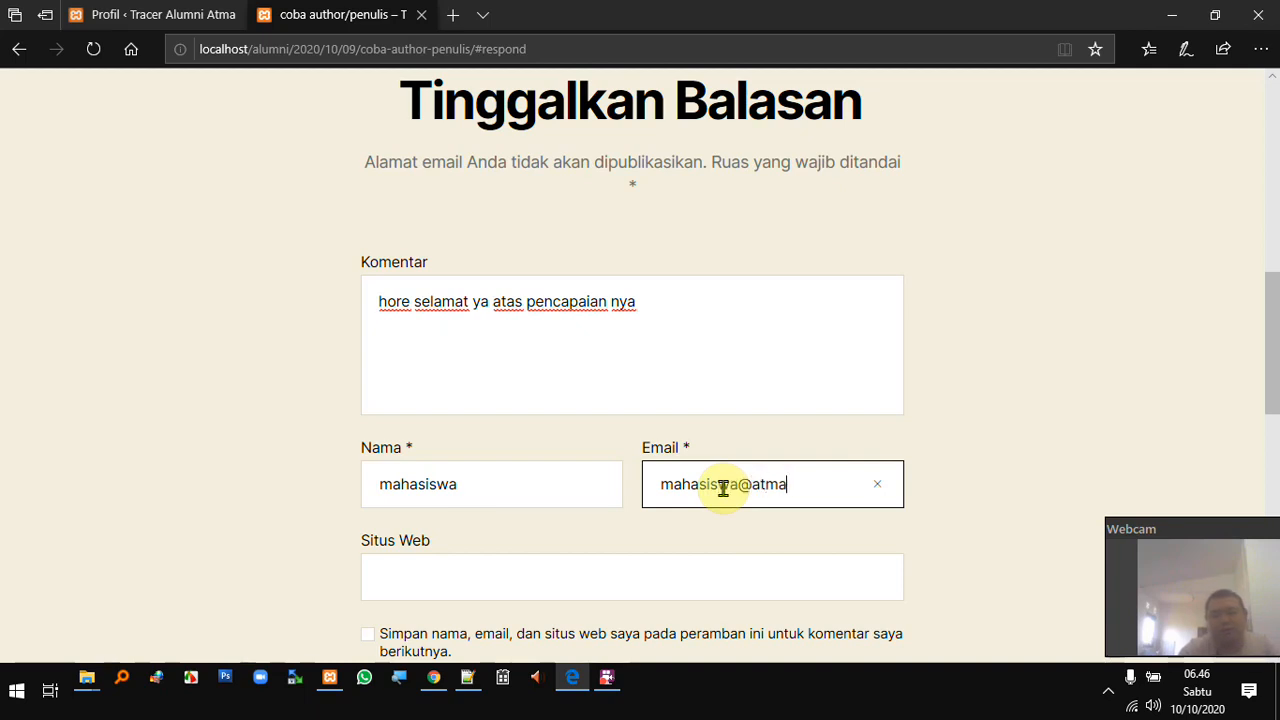
key("Tab")
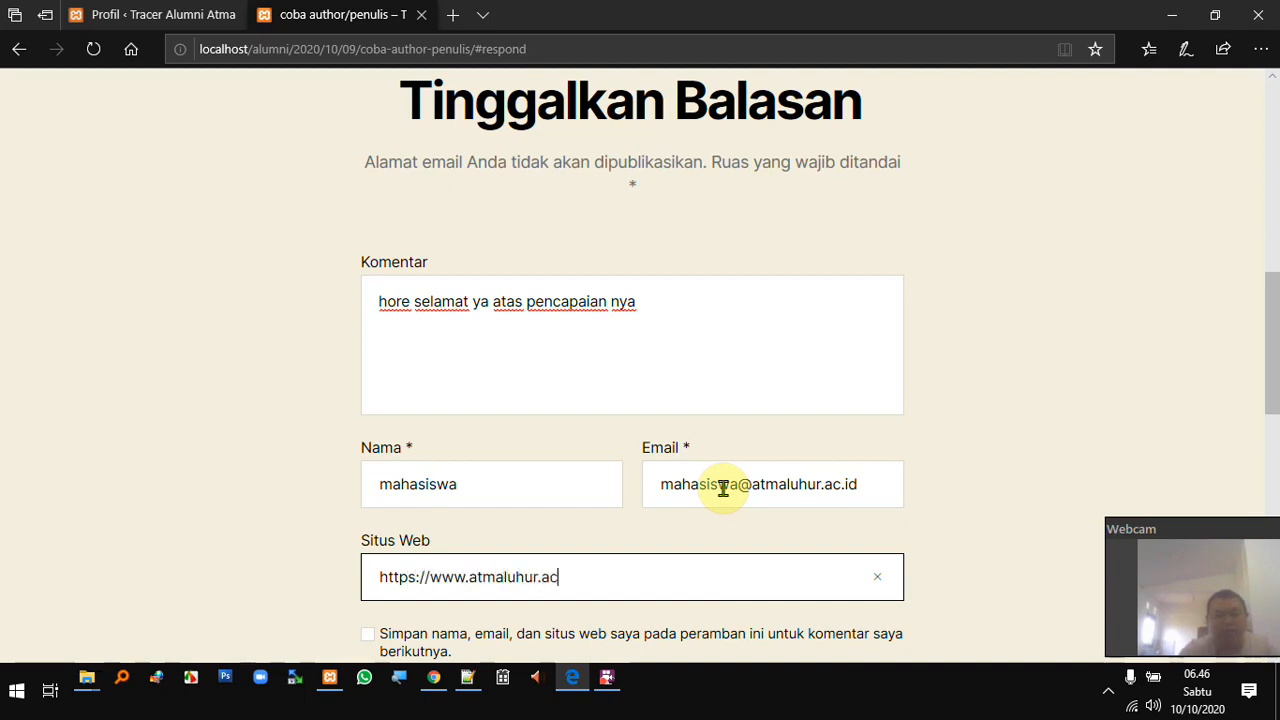
left_click(765, 311)
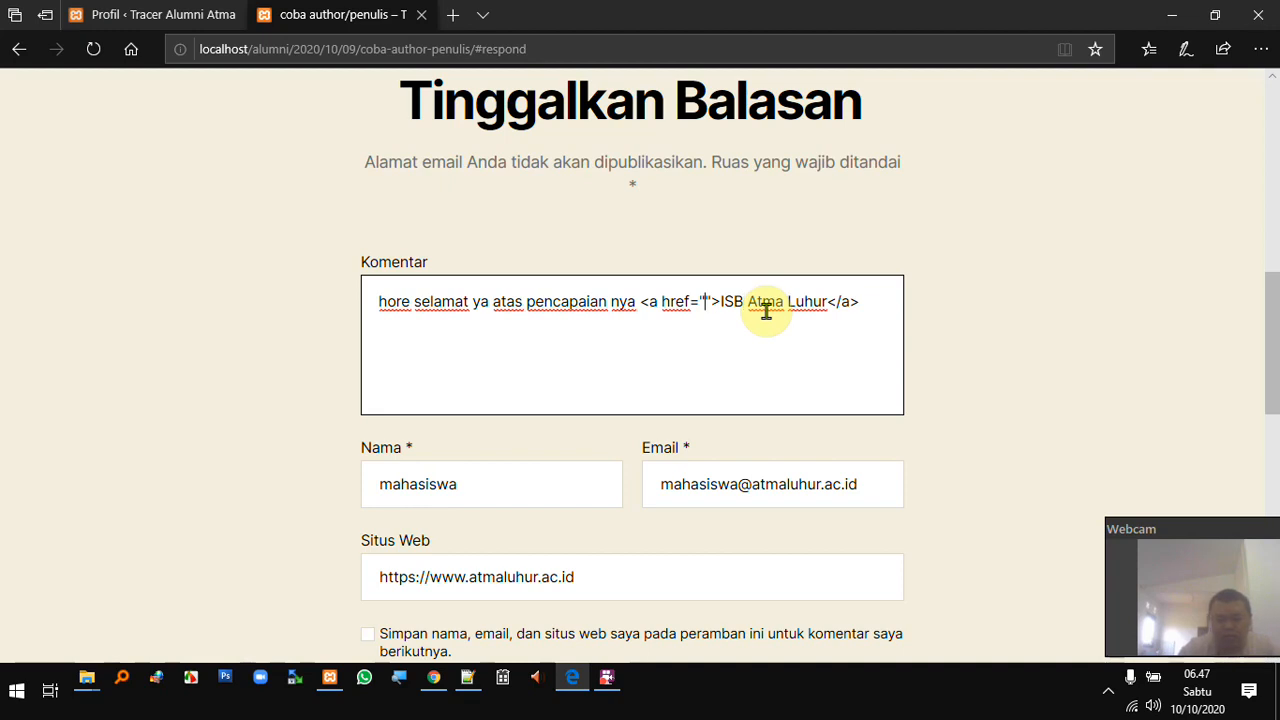
type("https://ww")
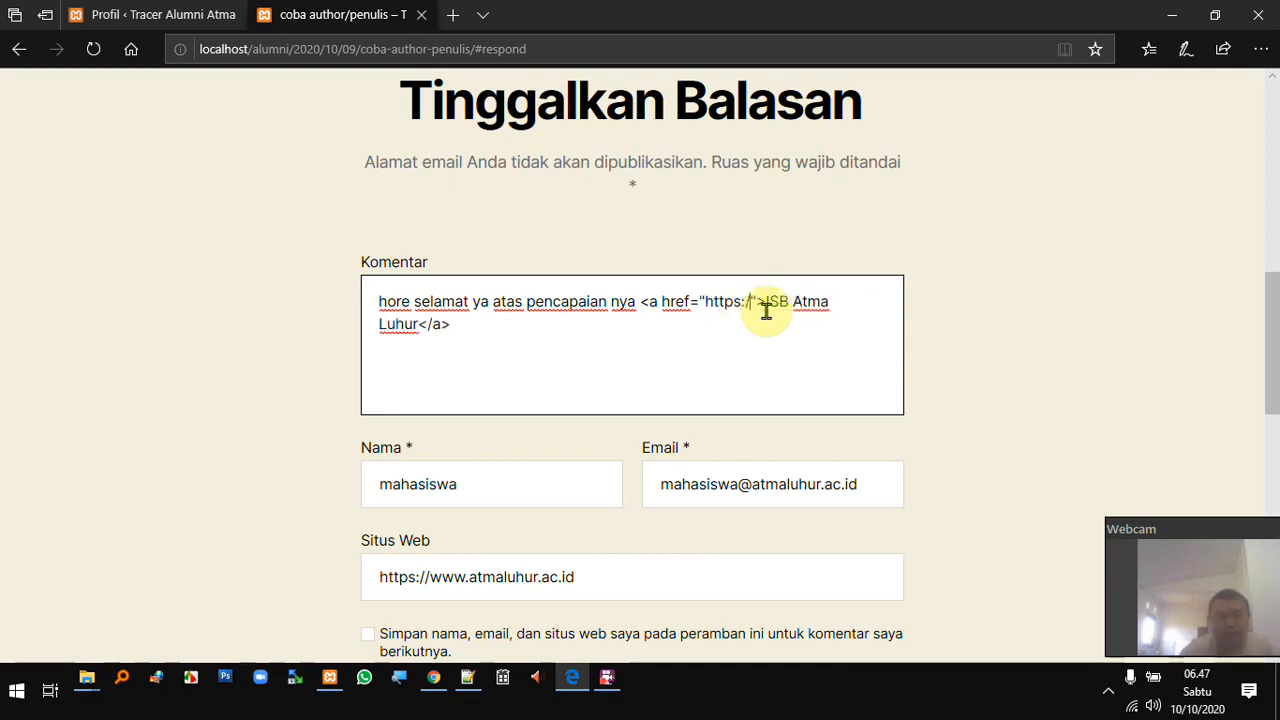
type("w.atmaluh")
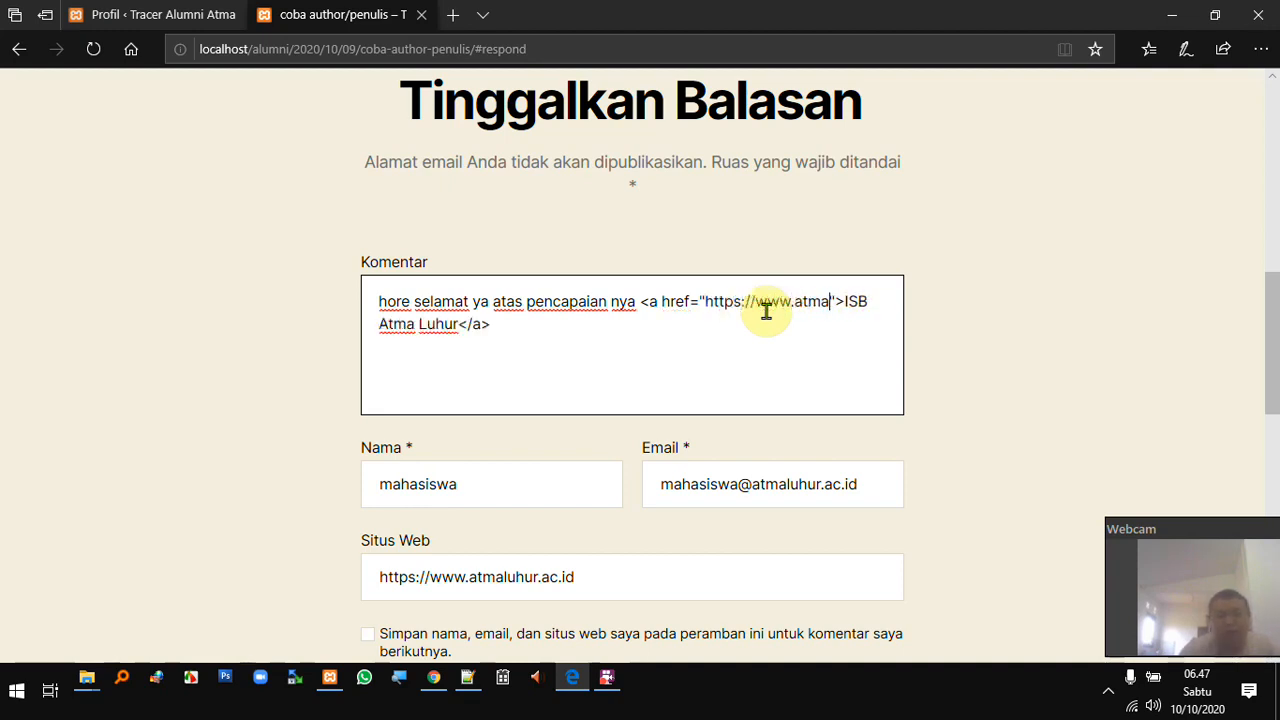
type("ur.ac.id")
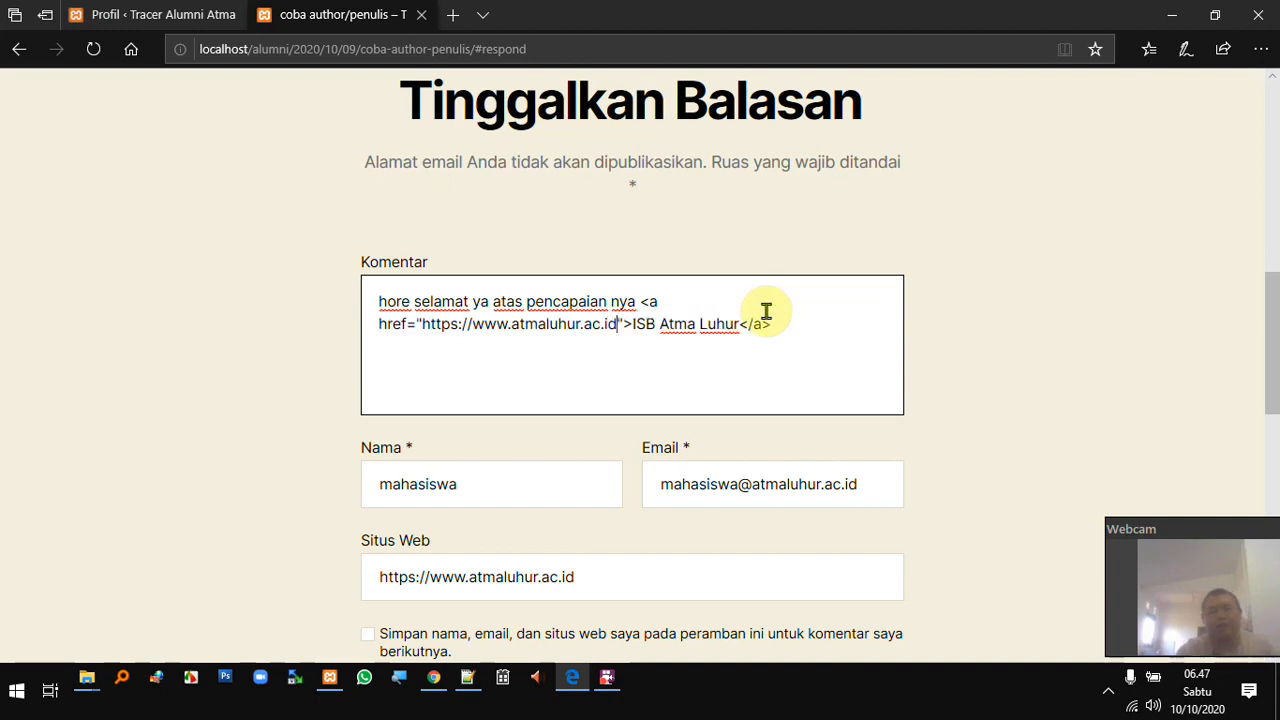
scroll(631, 329, "down", 1)
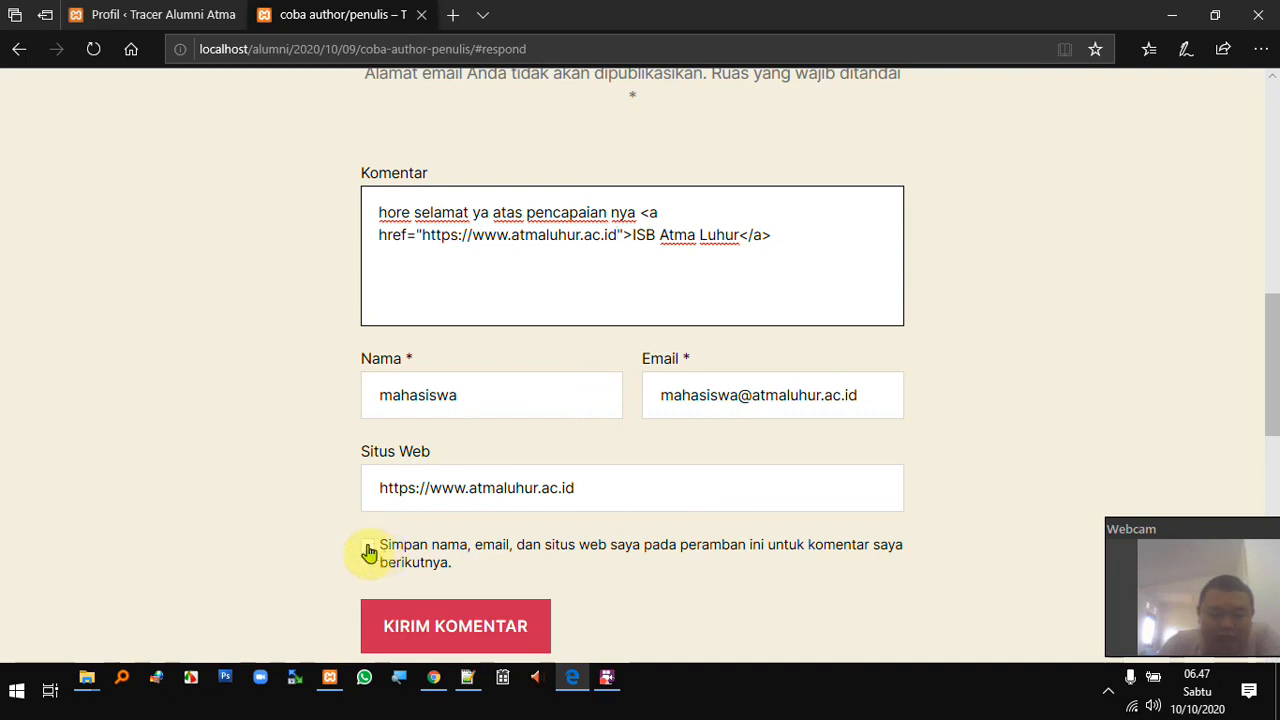
- Leave 'Simpan nama, email…' unchecked and submit the comment
left_click(368, 547)
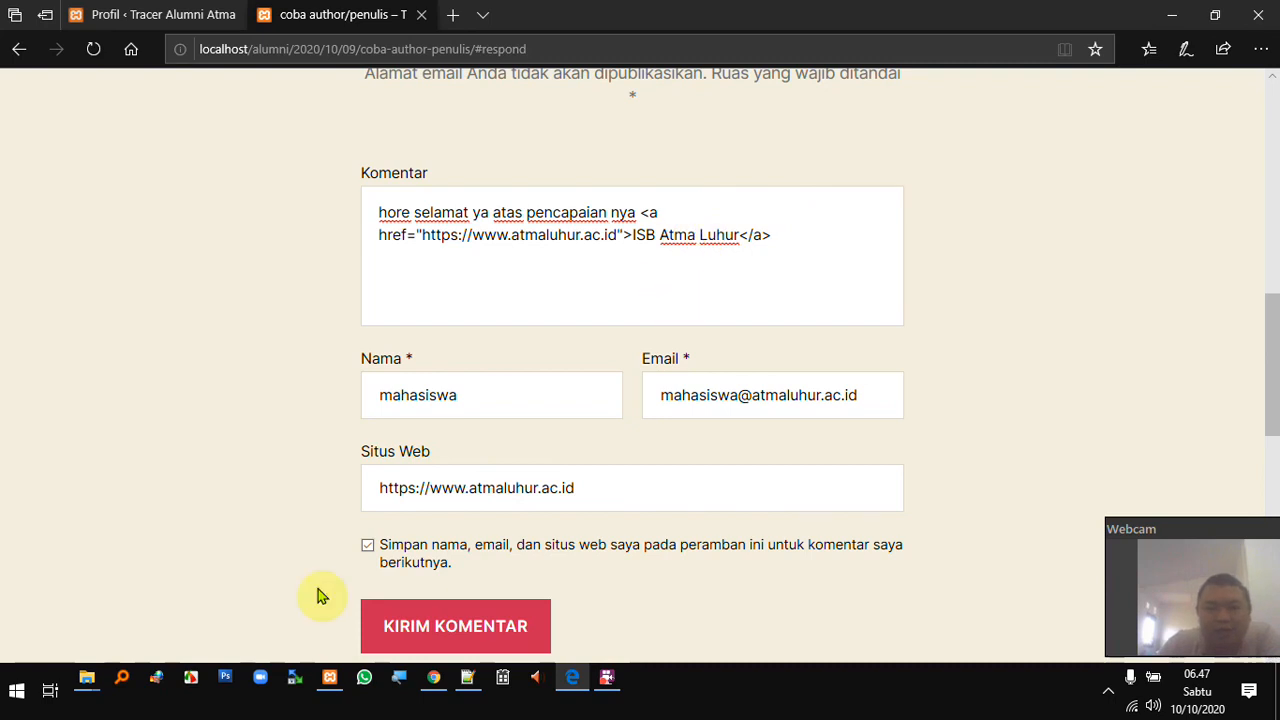
left_click(370, 546)
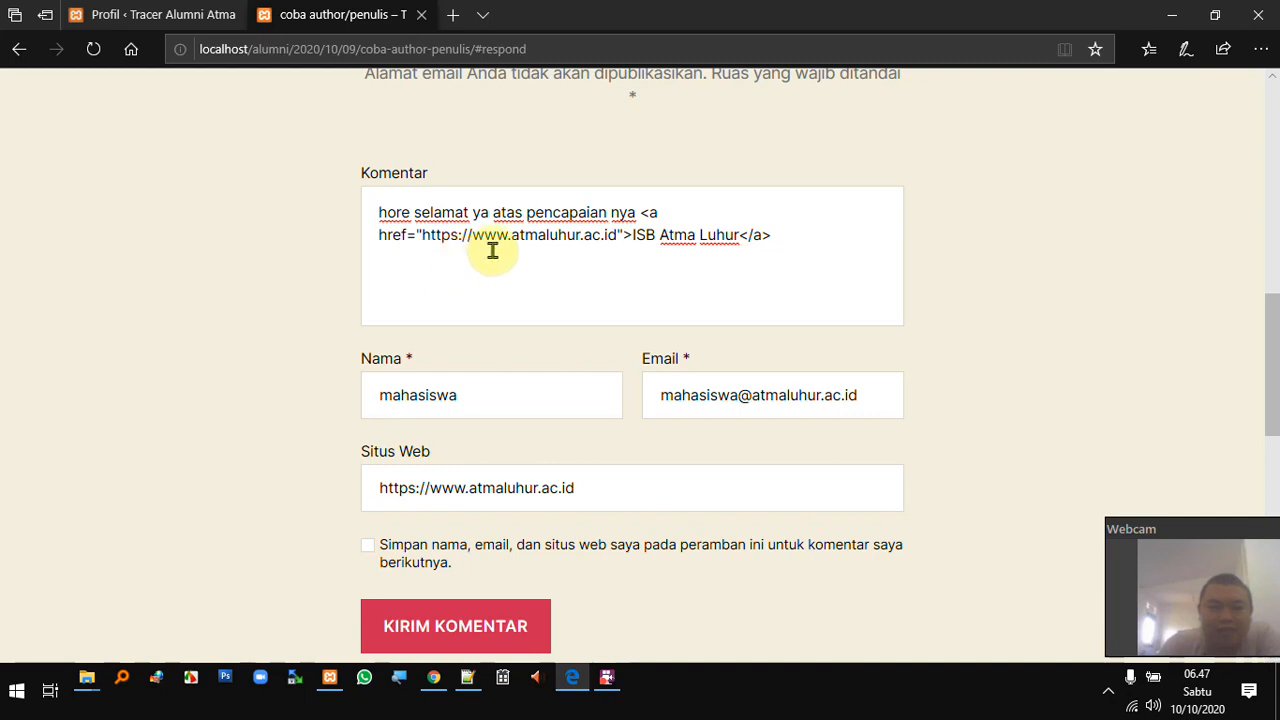
scroll(488, 251, "down", 1)
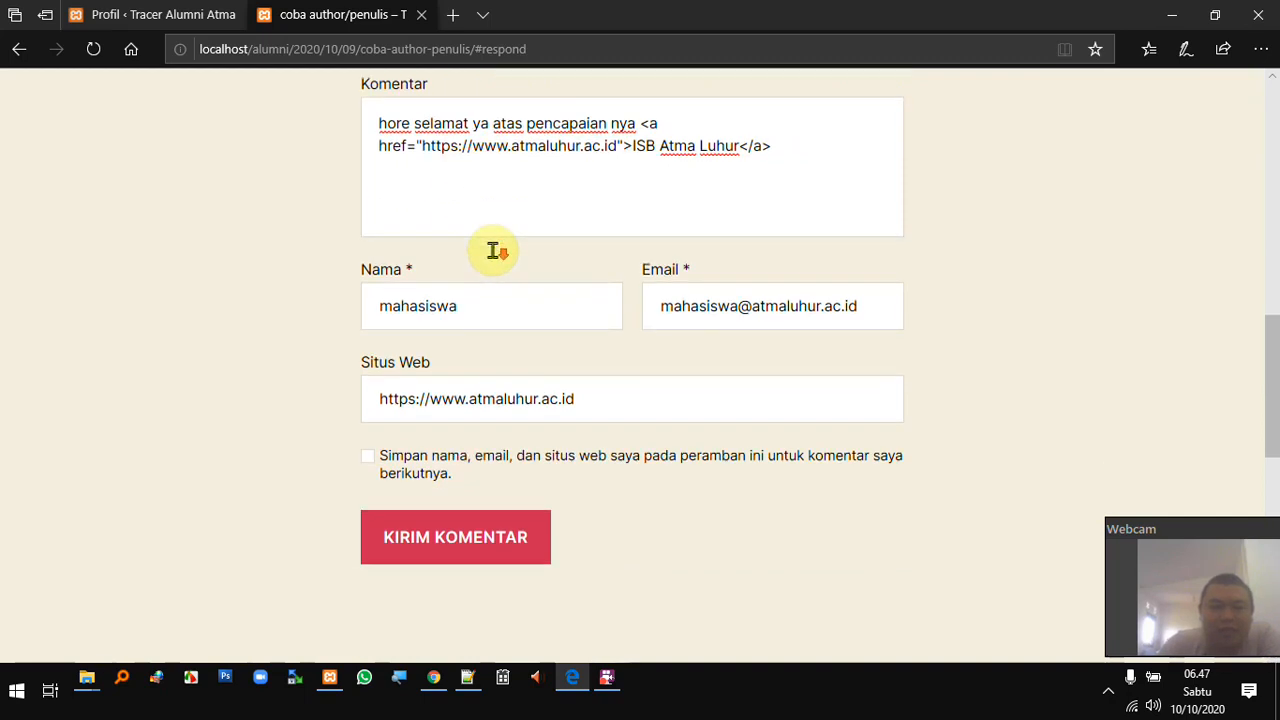
left_click(464, 545)
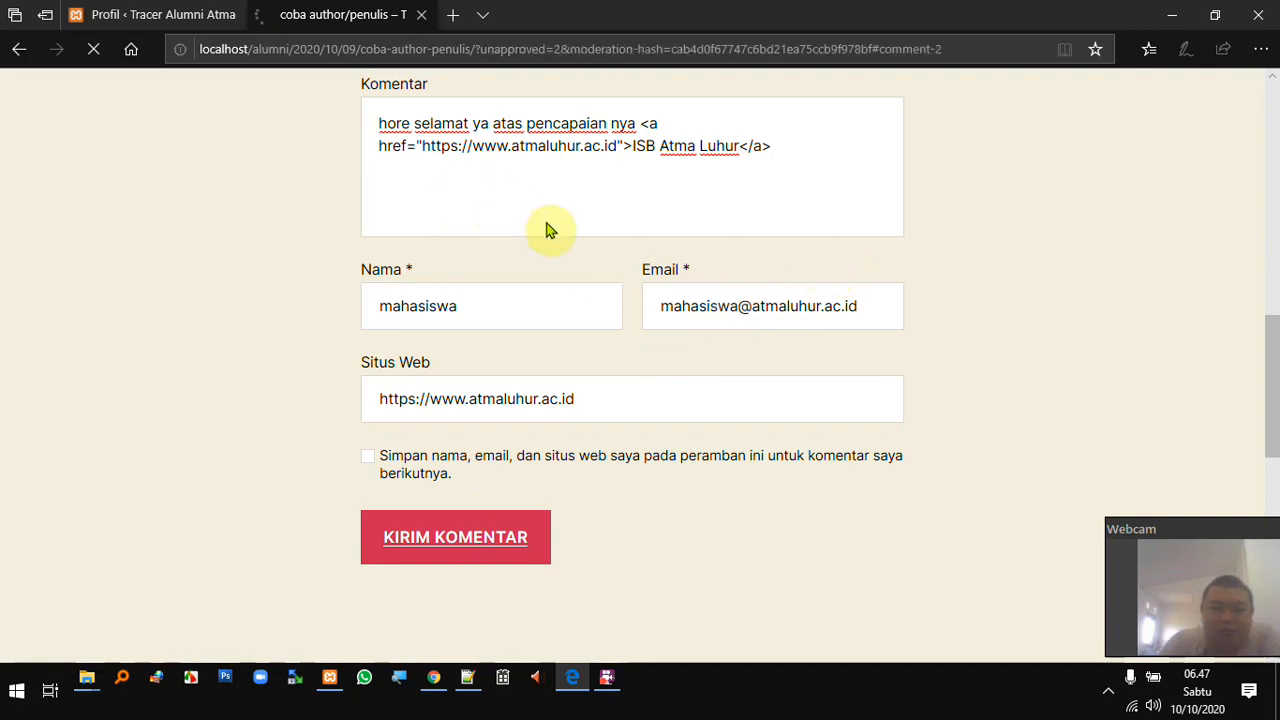
- Switch to Chrome and reload the site's public front page
scroll(560, 229, "up", 2)
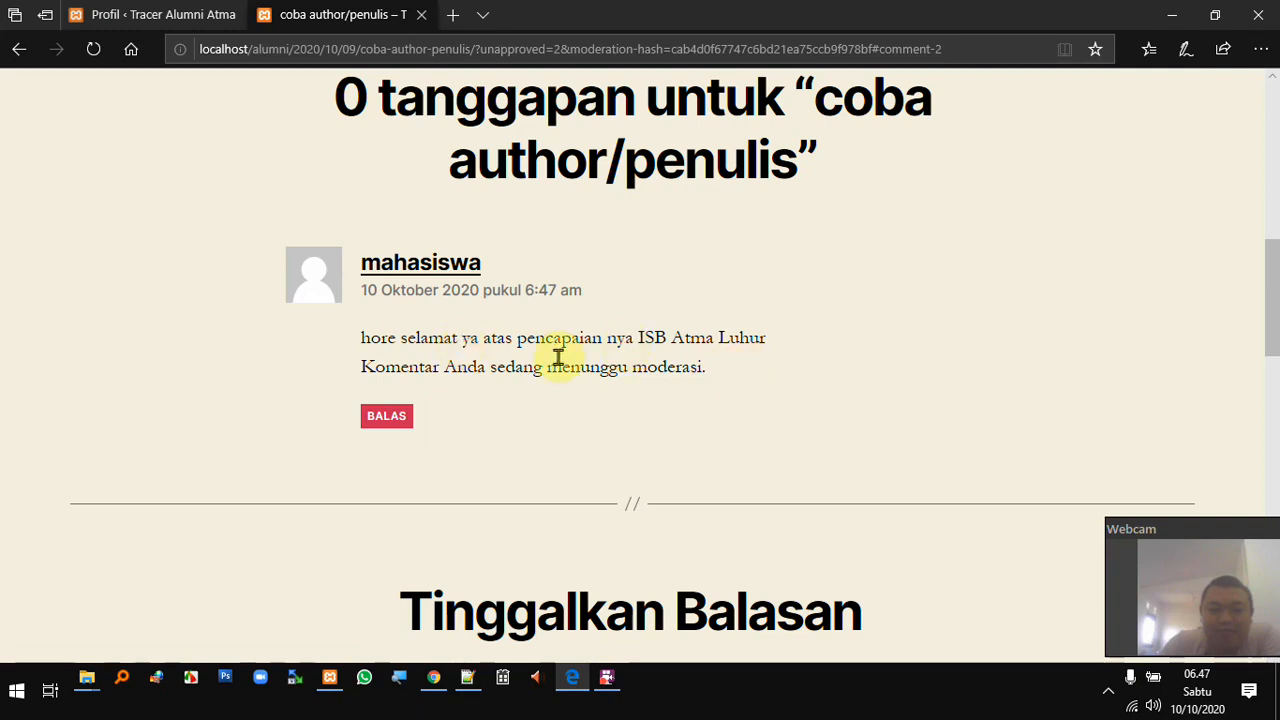
scroll(572, 362, "up", 2)
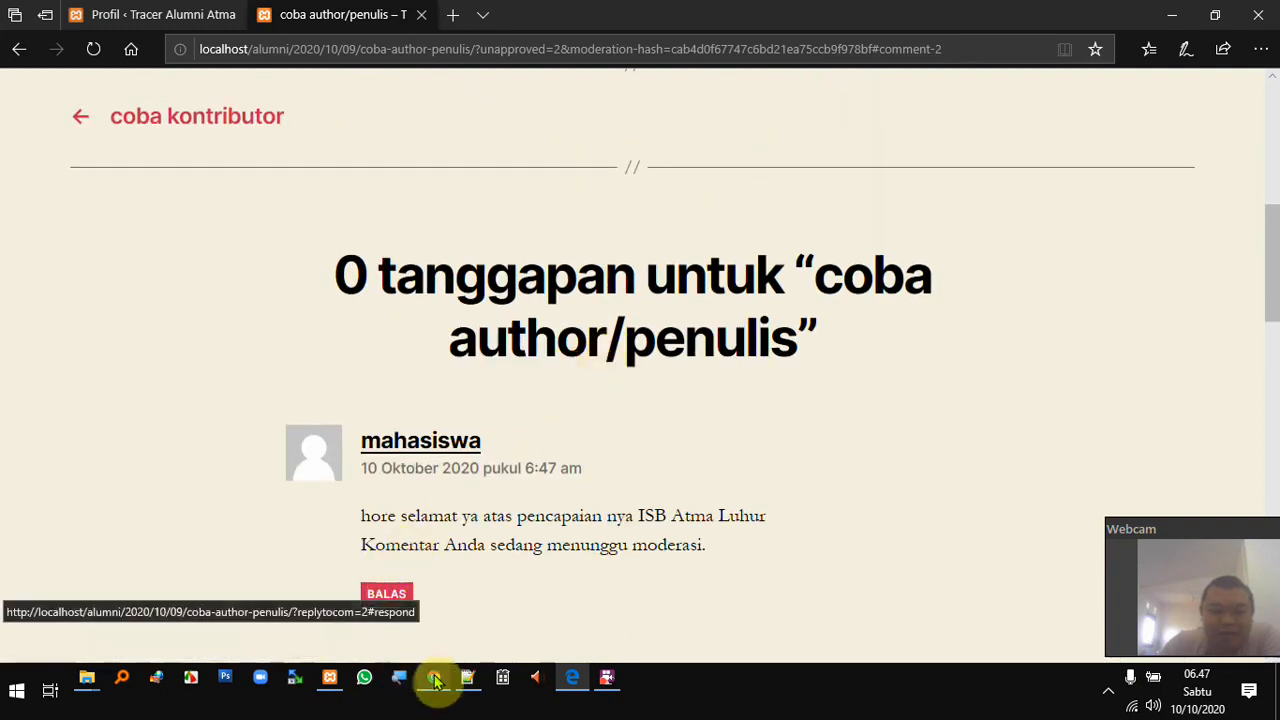
left_click(433, 677)
left_click(972, 22)
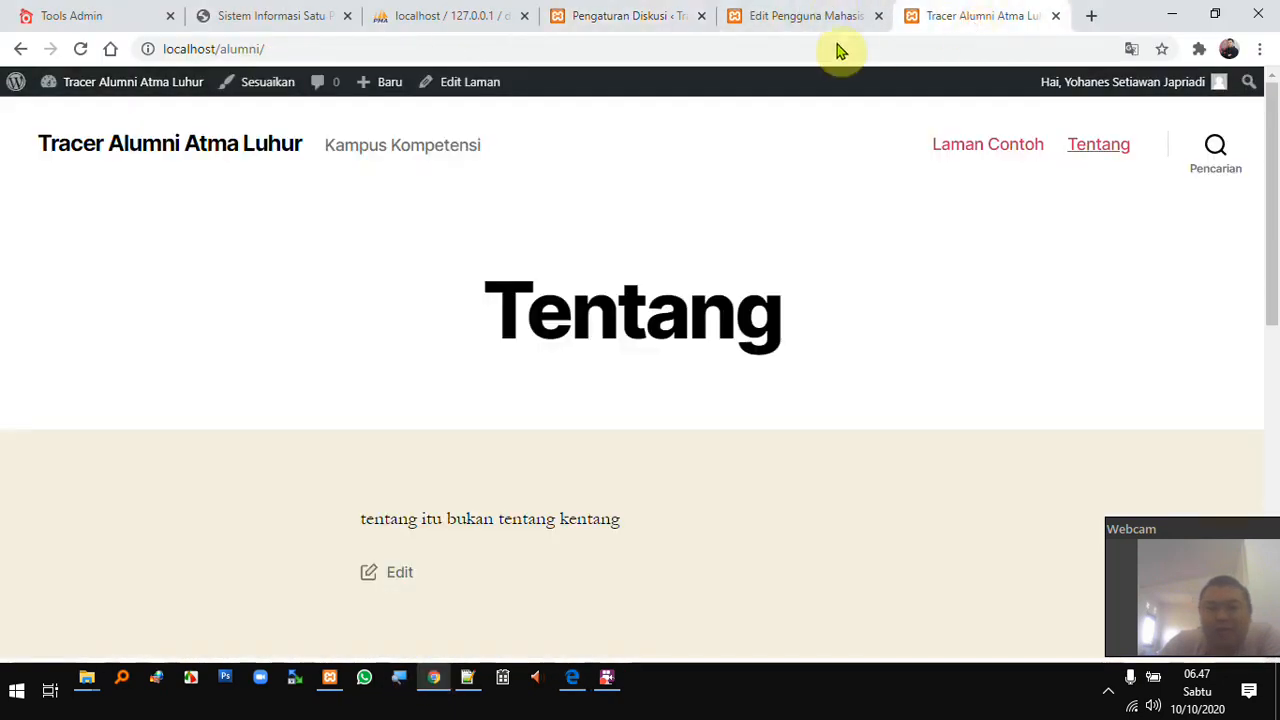
left_click(249, 49)
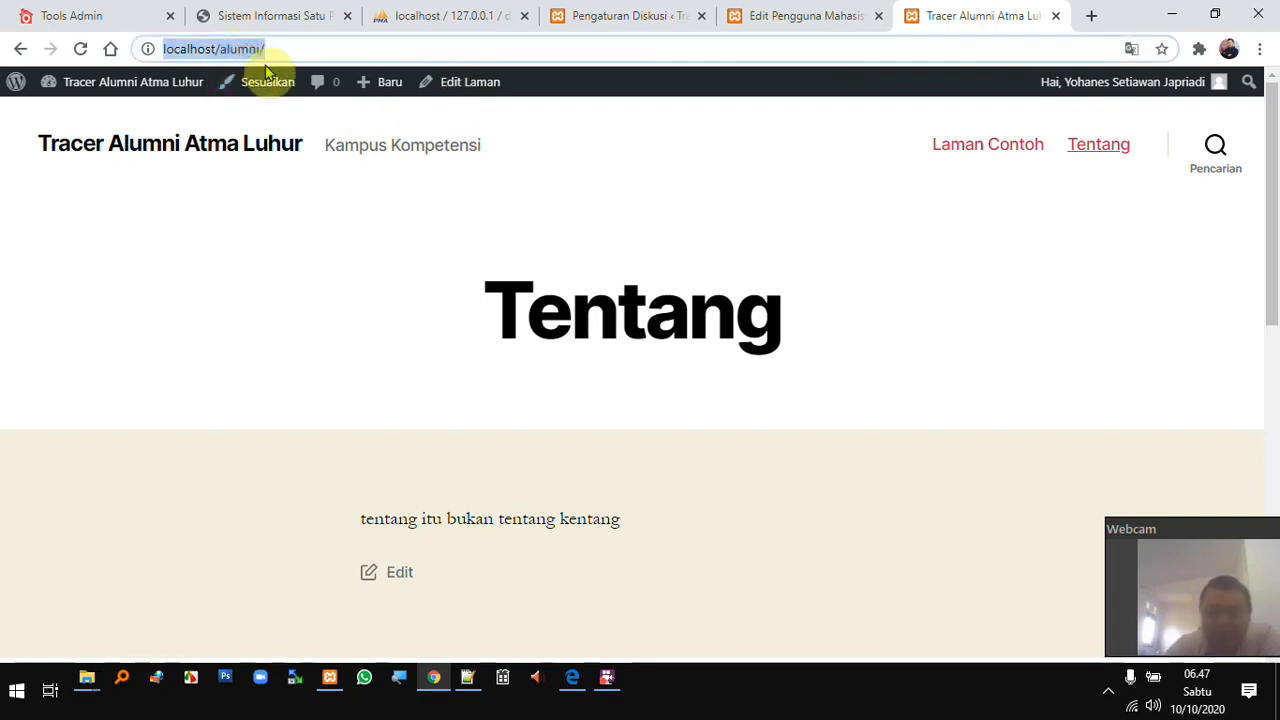
key("Return")
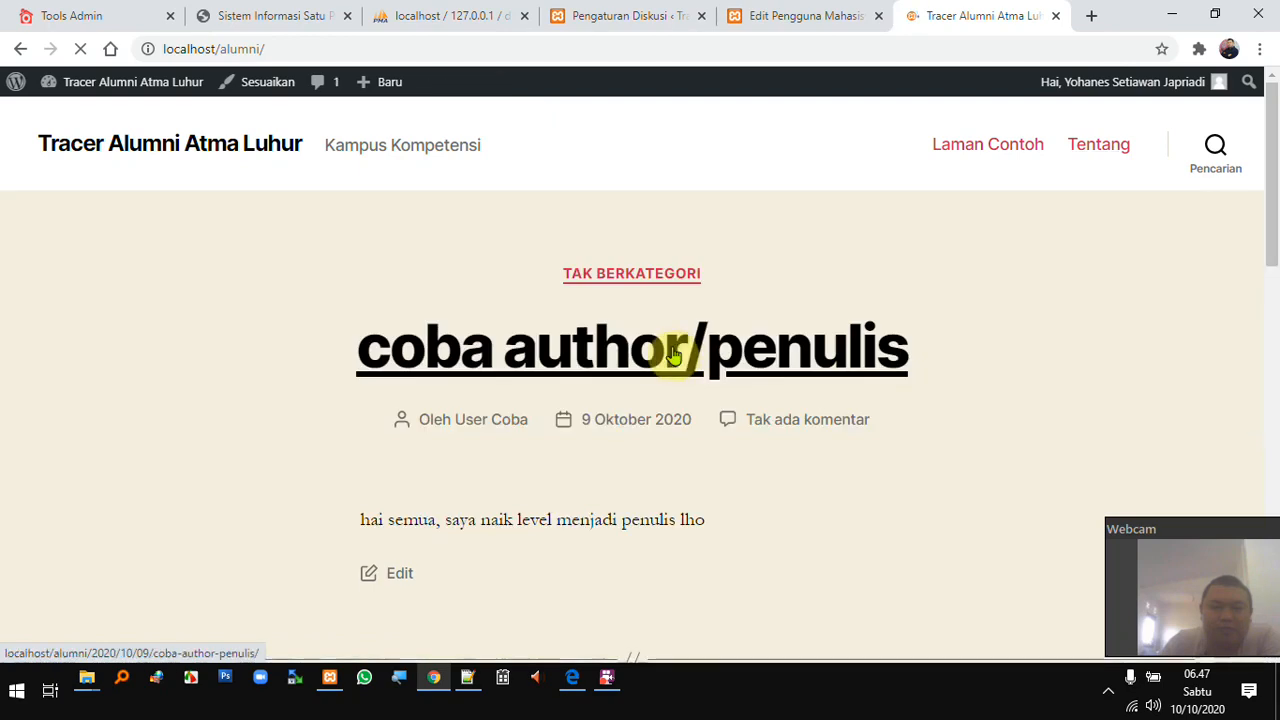
- Check the coba author/penulis post still shows no comments, then return to Discussion Settings
scroll(686, 347, "down", 2)
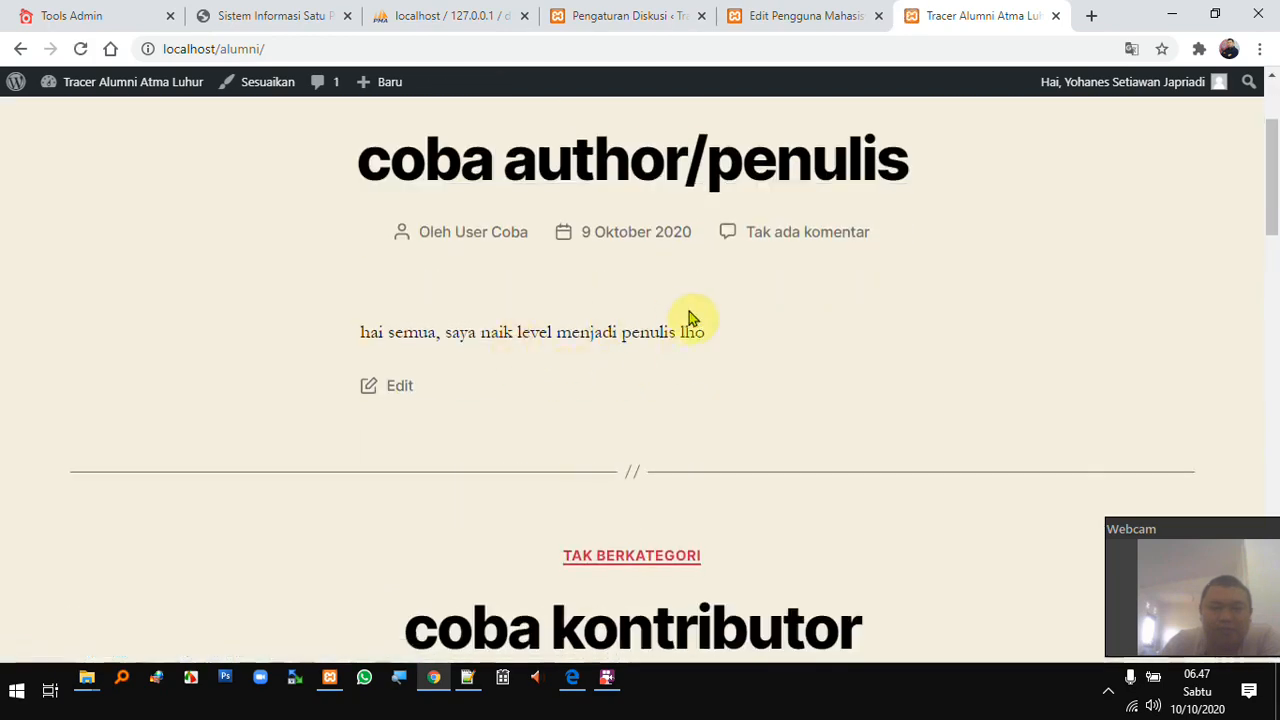
left_click(786, 232)
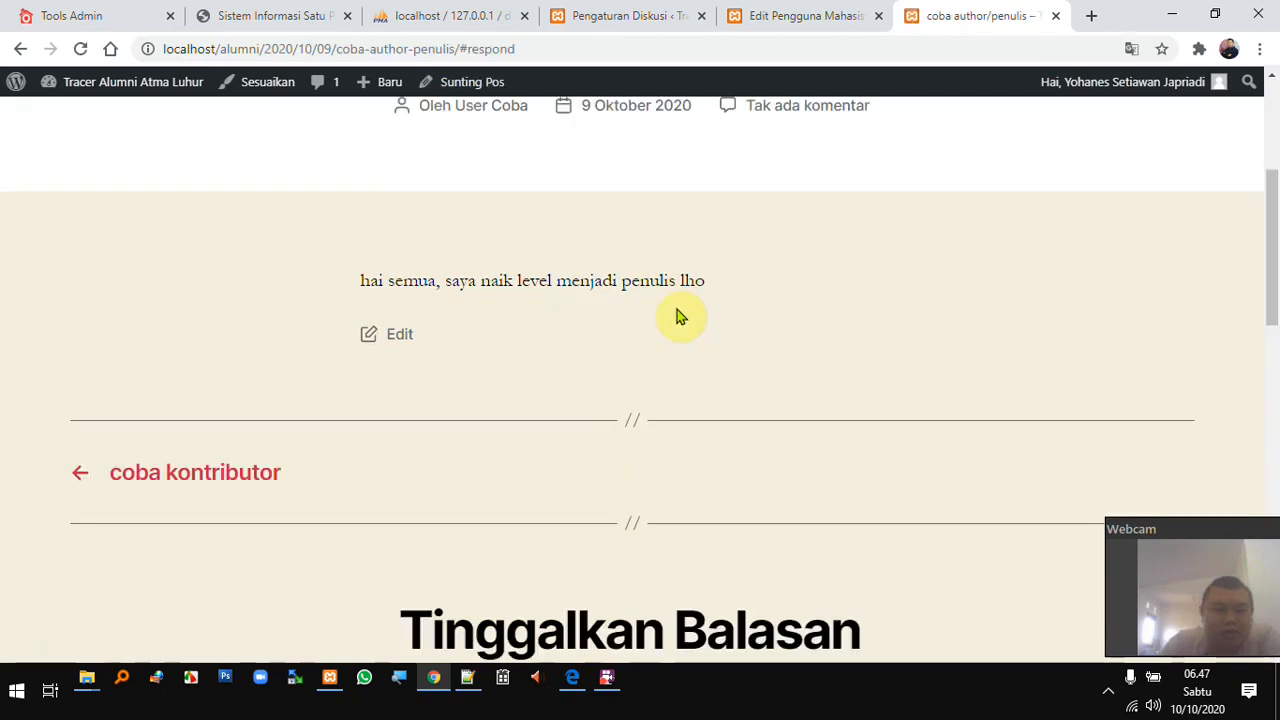
scroll(629, 301, "down", 9)
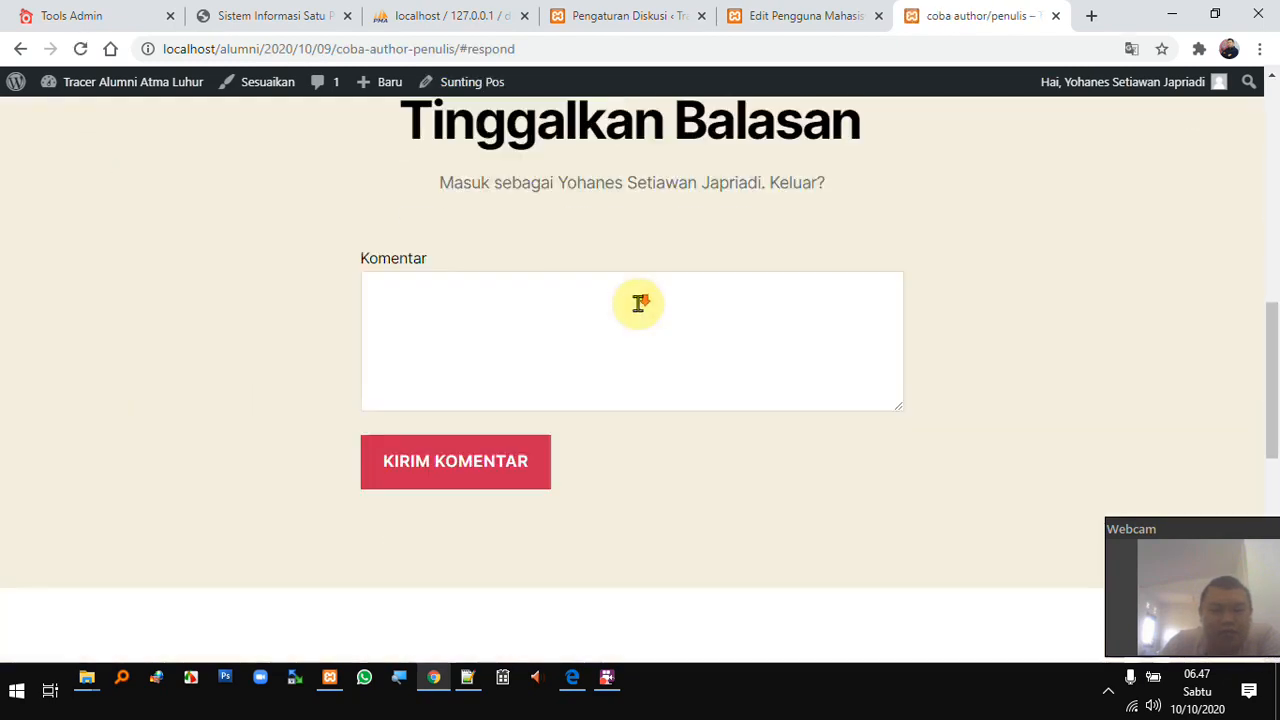
scroll(644, 310, "down", 3)
scroll(663, 314, "up", 12)
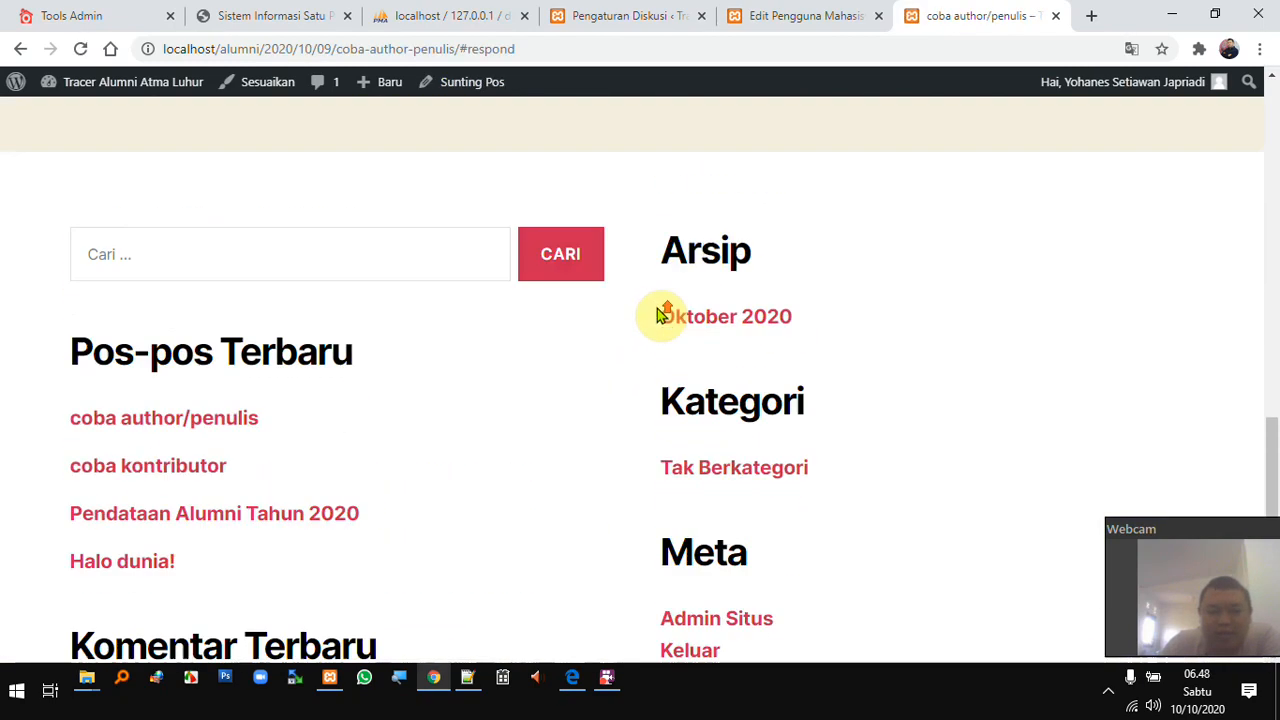
scroll(680, 299, "up", 4)
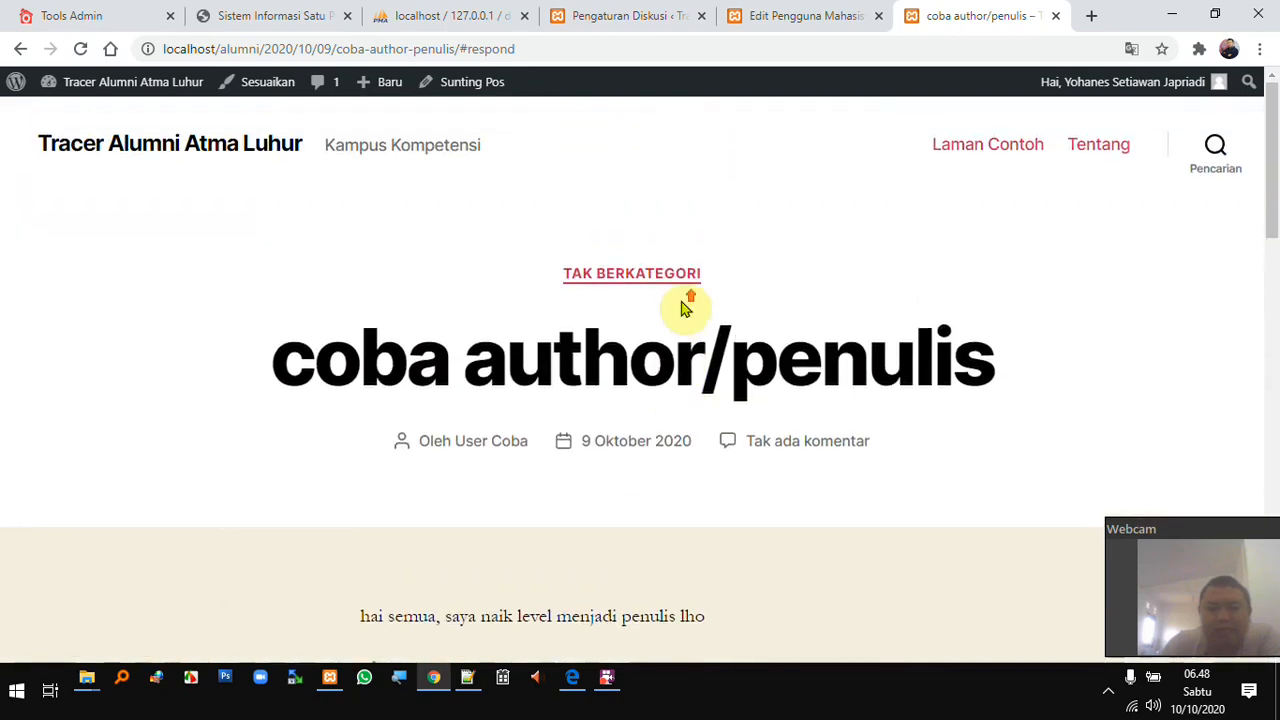
left_click(660, 16)
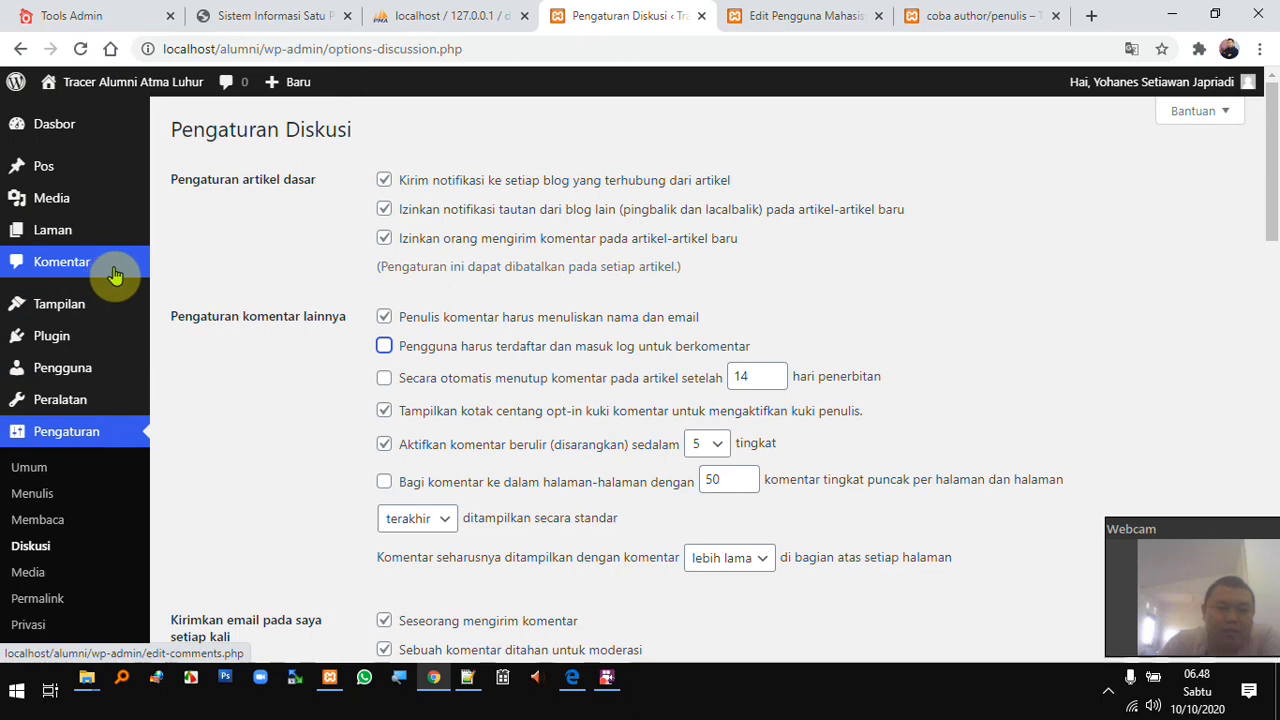
- Open Comments in a new tab, close the user-editing tab, and approve the ISB Atma Luhur guest comment
right_click(79, 265)
left_click(159, 279)
left_click(683, 17)
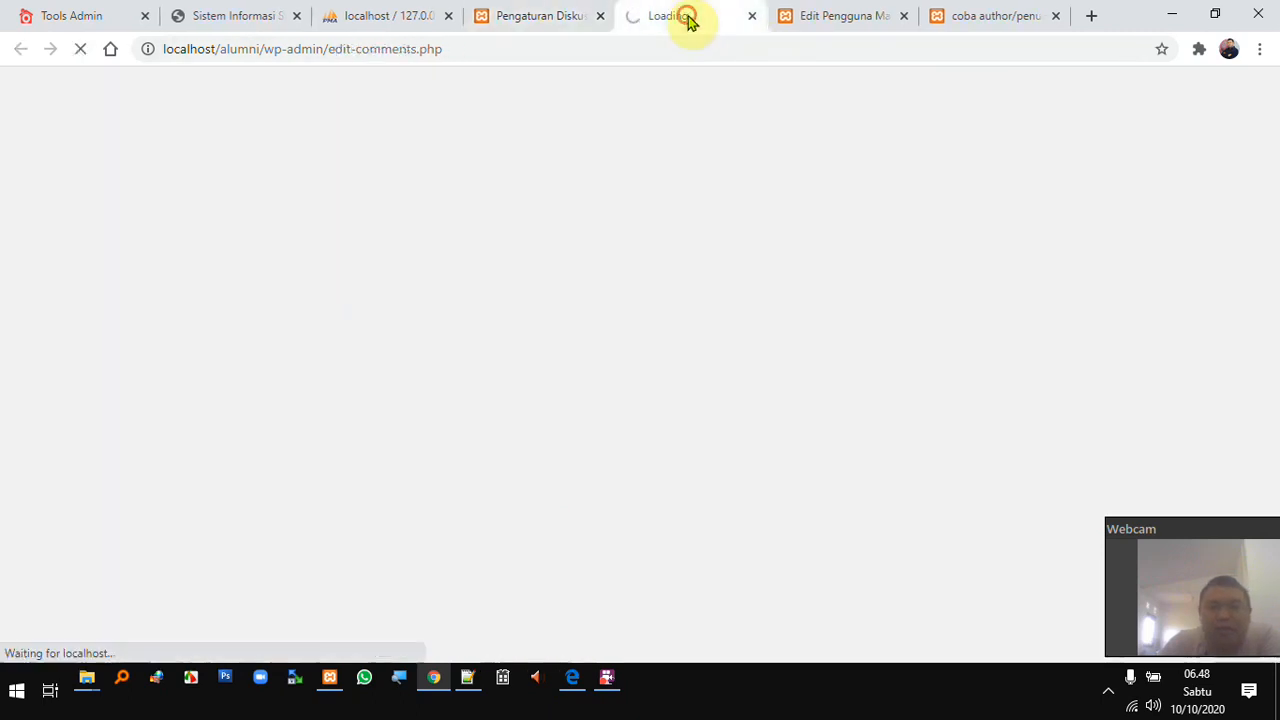
left_click(904, 16)
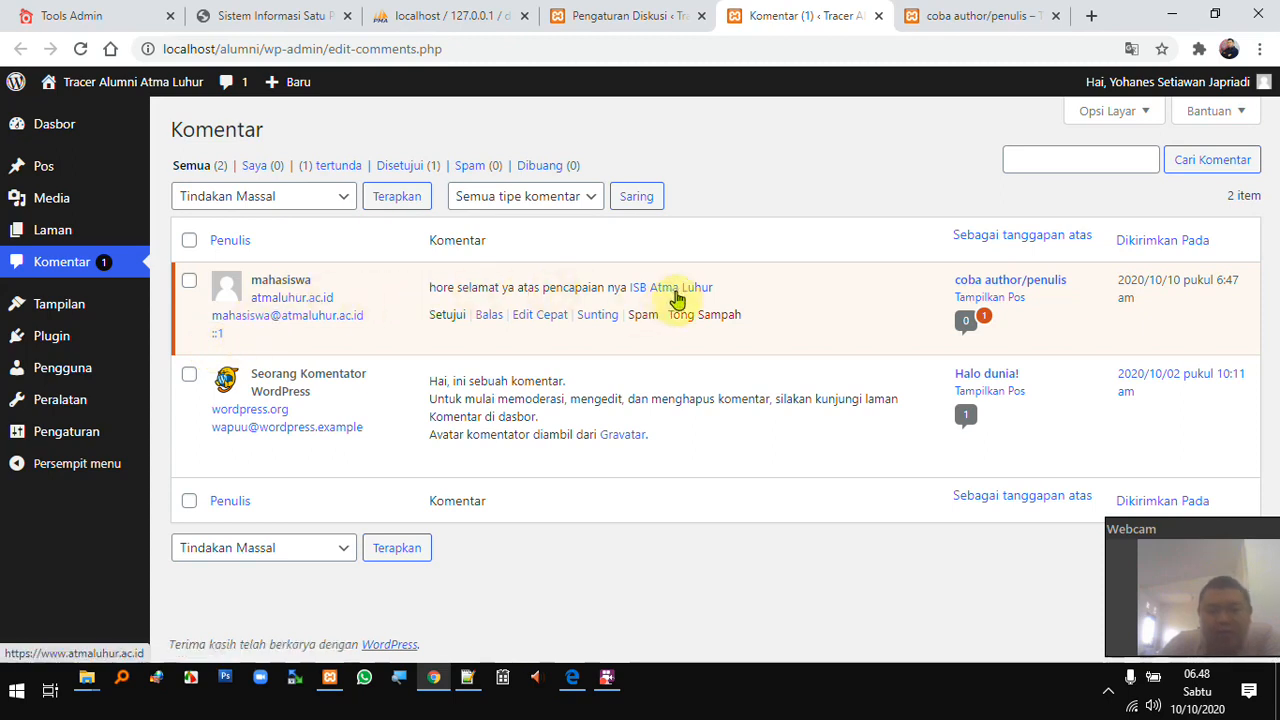
left_click(439, 316)
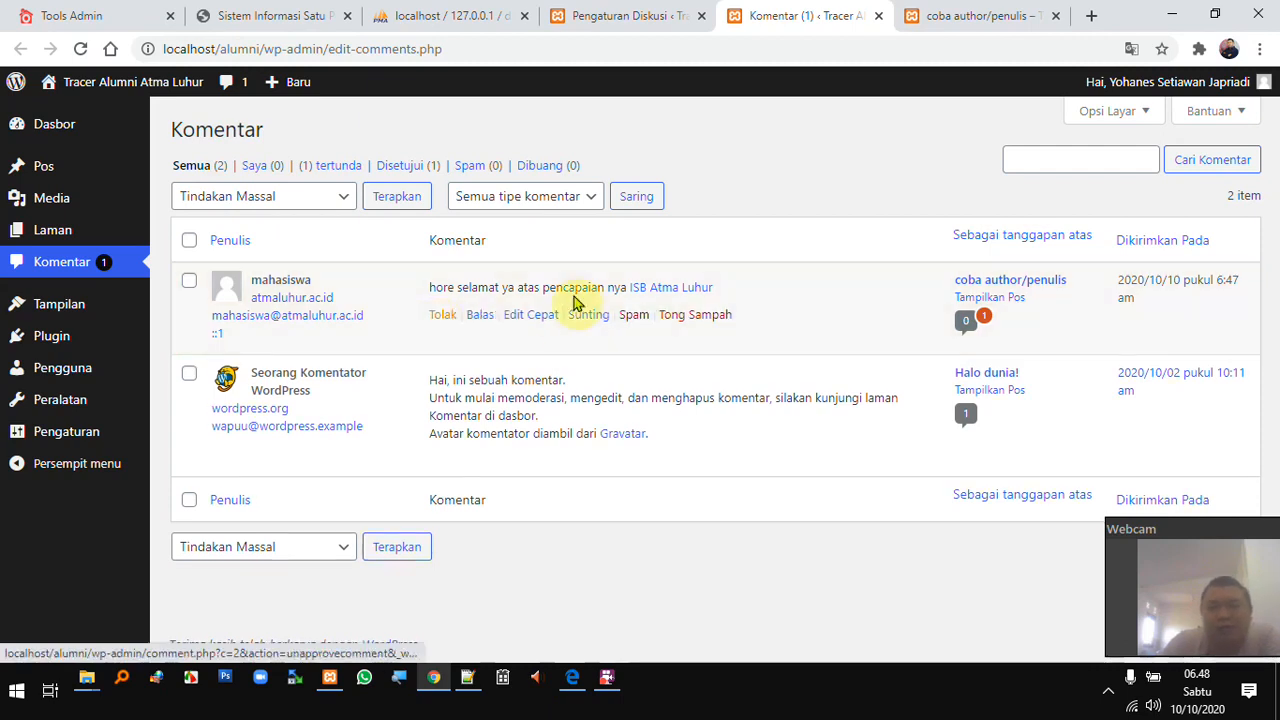
left_click(968, 22)
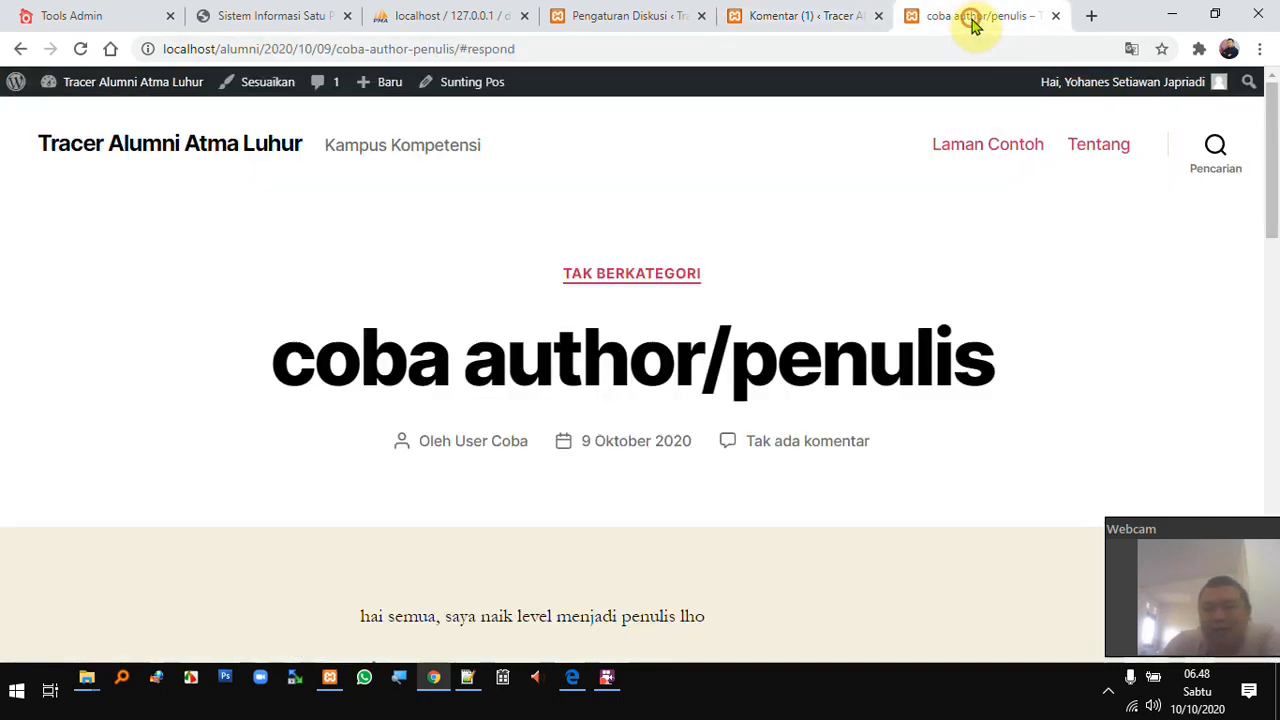
- Reload the coba author/penulis post to confirm the approved comment shows, then return to the Comments admin
left_click(537, 44)
key("Return")
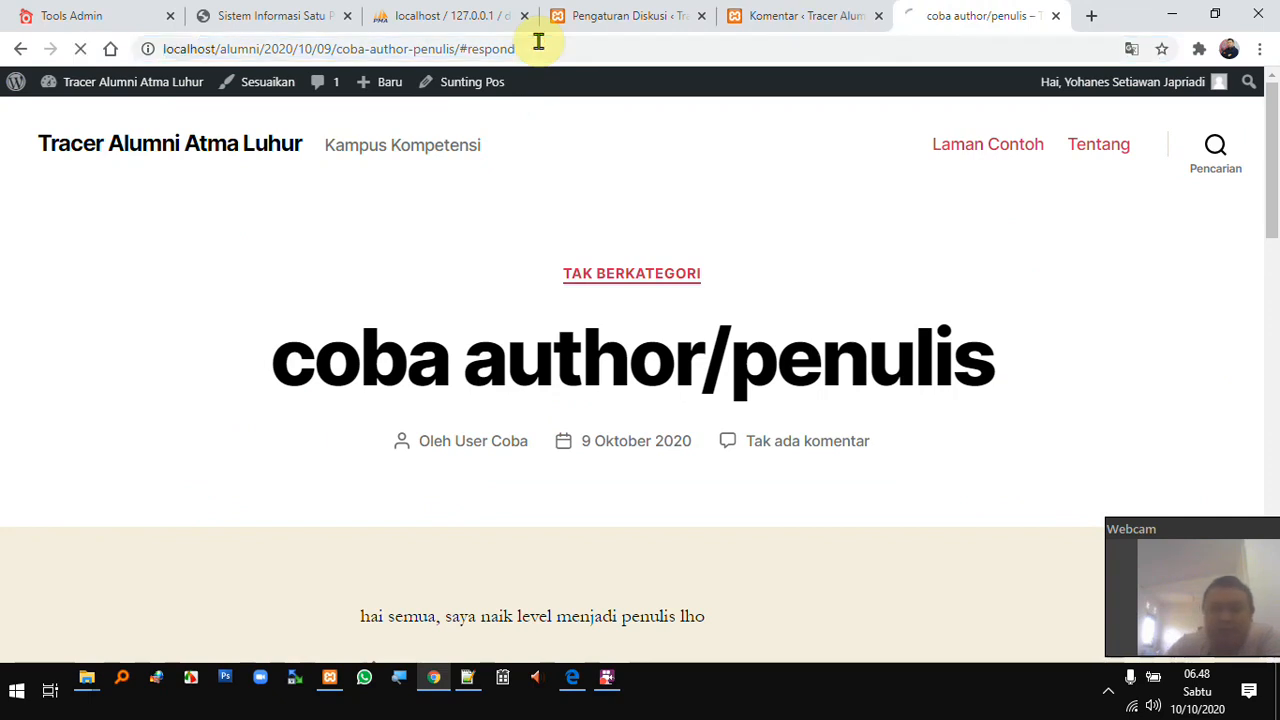
scroll(851, 438, "down", 7)
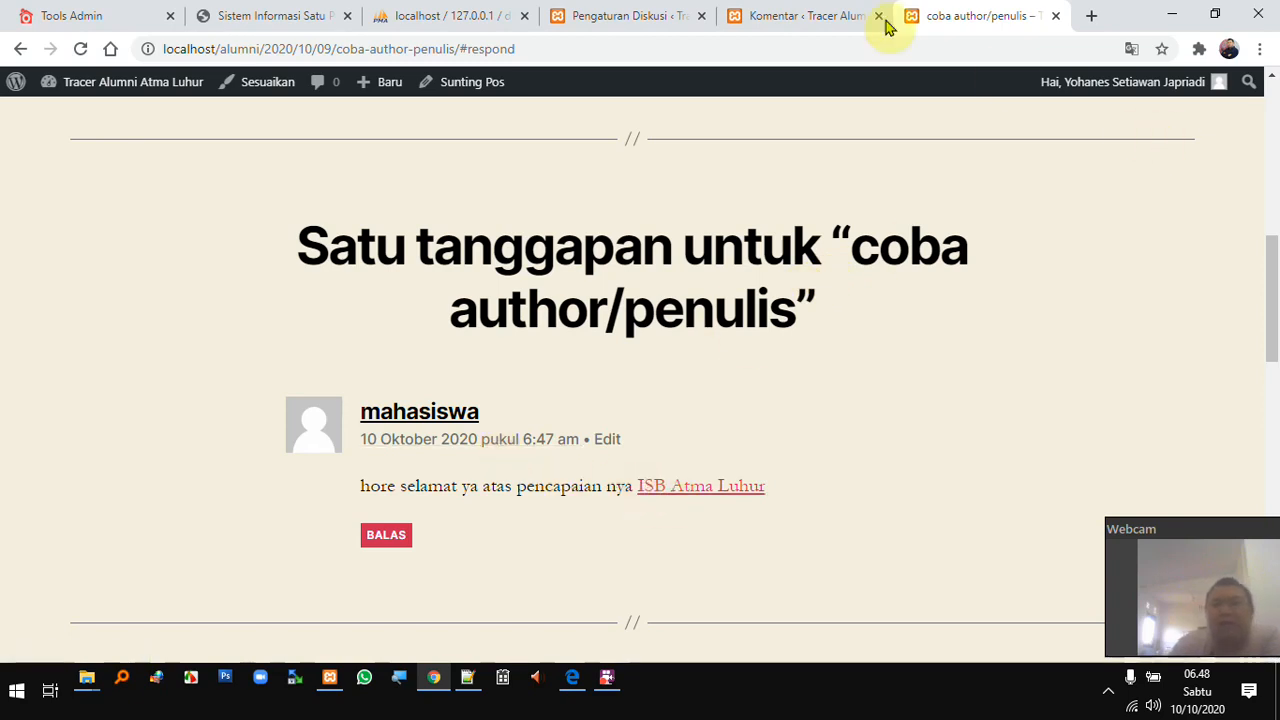
left_click(741, 17)
mouse_move(737, 314)
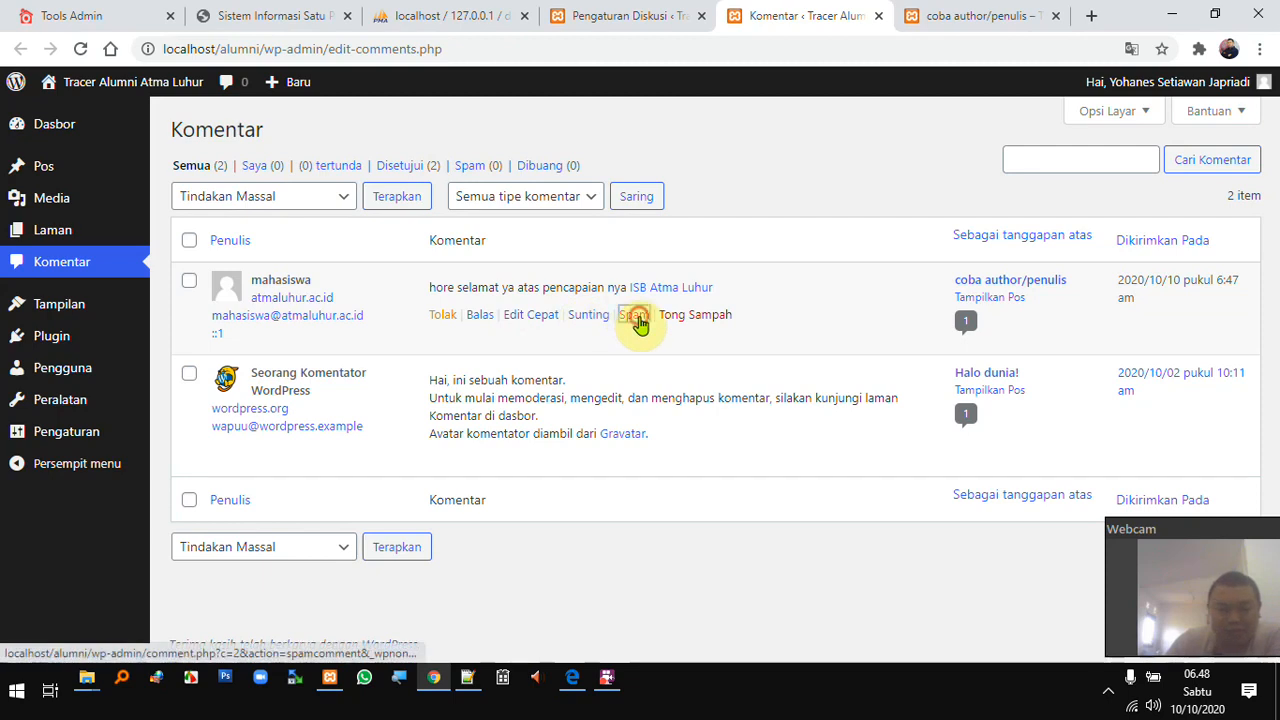
- Mark the ISB Atma Luhur comment as spam, check the Spam (1) list, then return to all comments
left_click(634, 315)
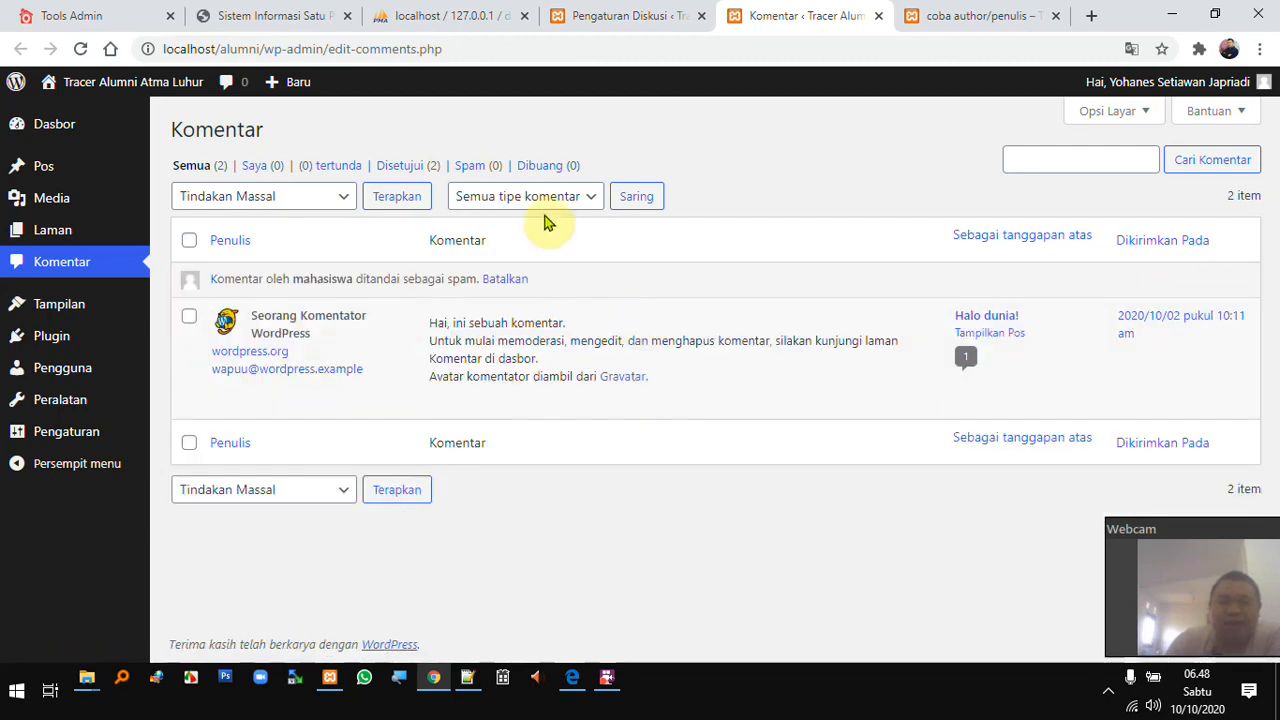
left_click(491, 168)
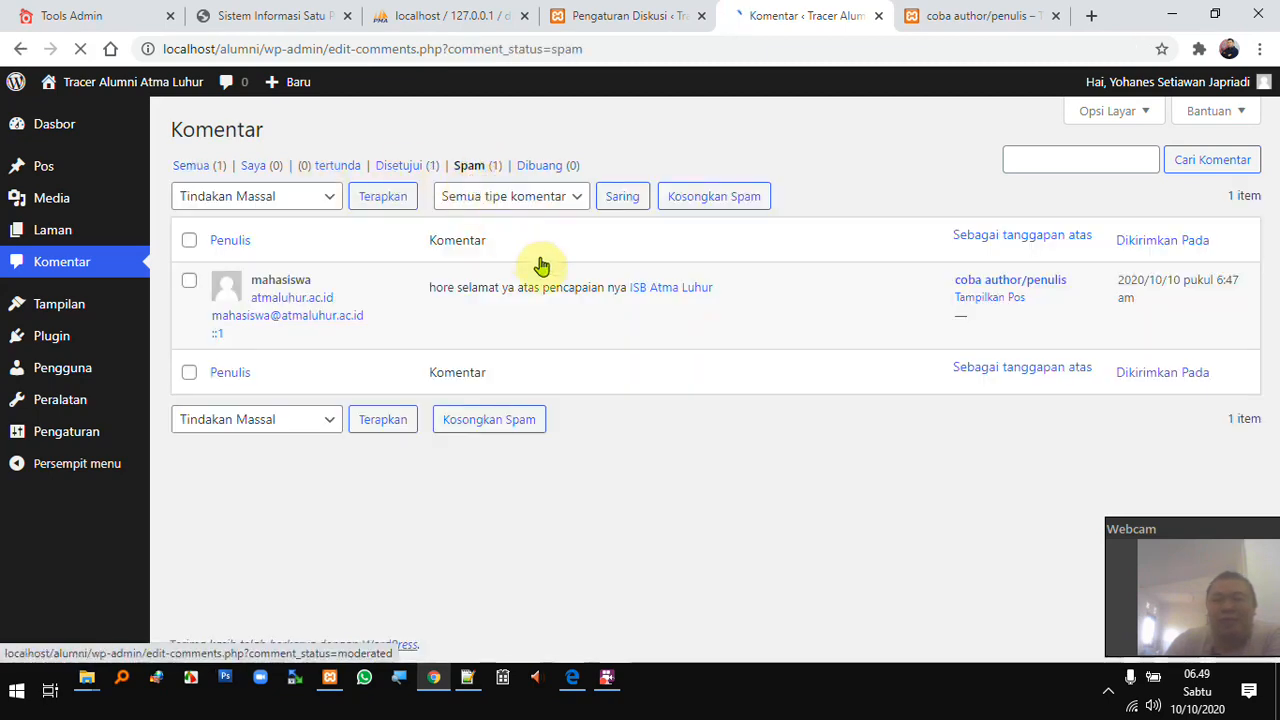
mouse_move(586, 320)
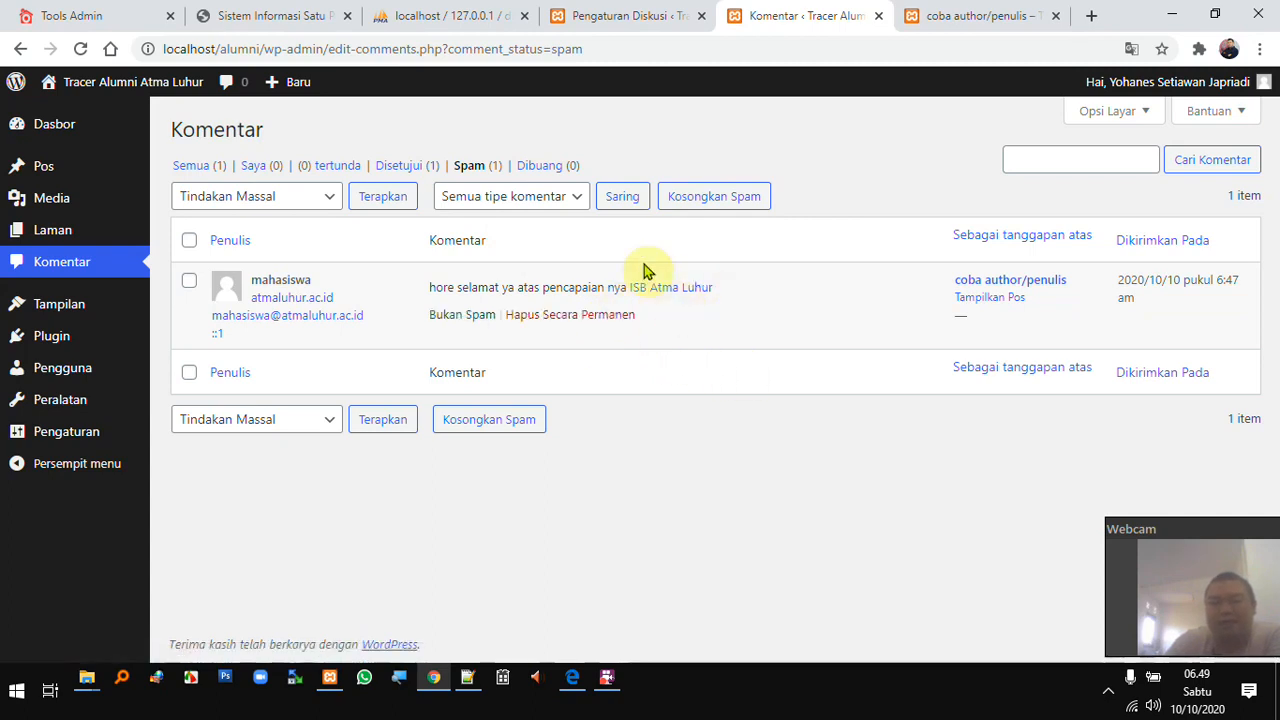
left_click(196, 167)
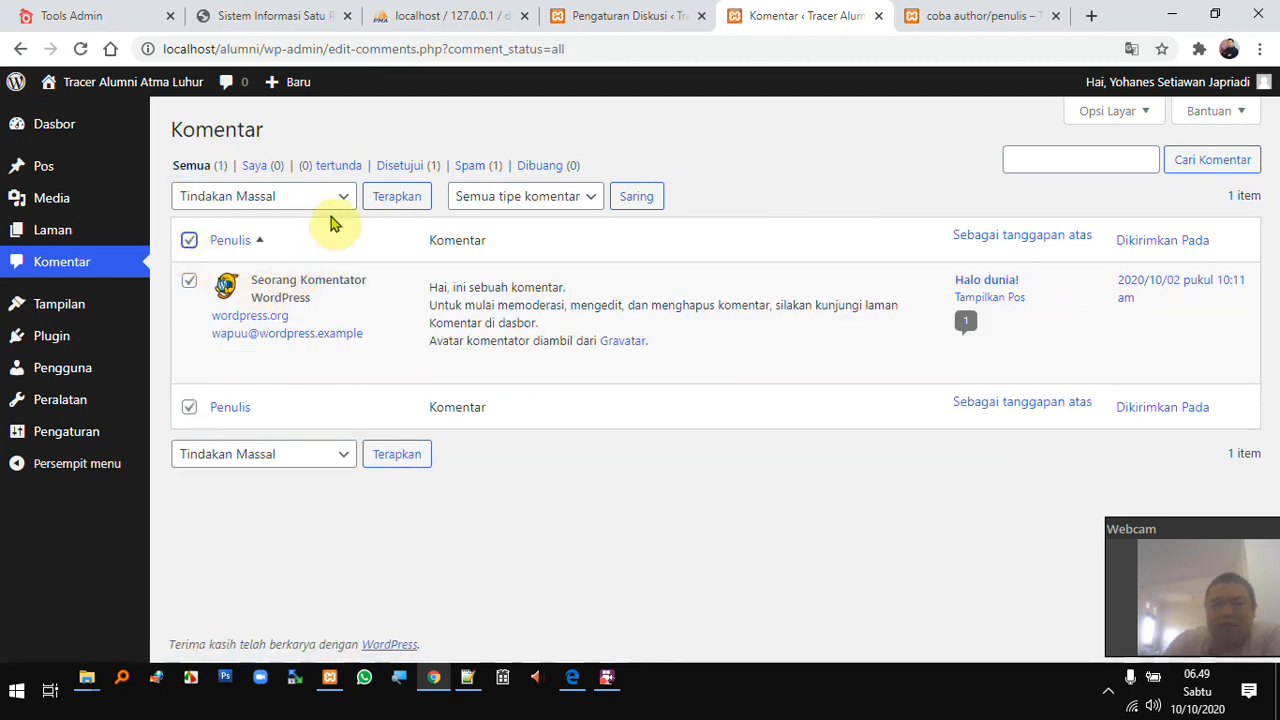
left_click(335, 196)
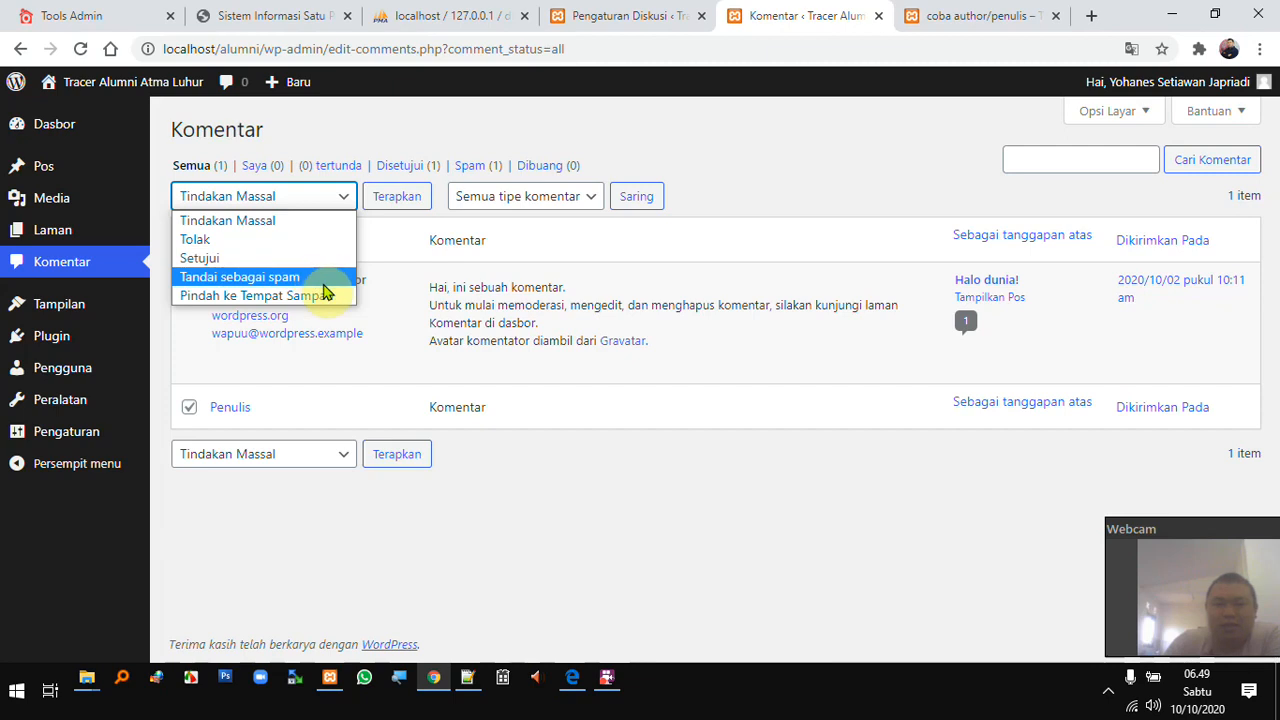
left_click(300, 278)
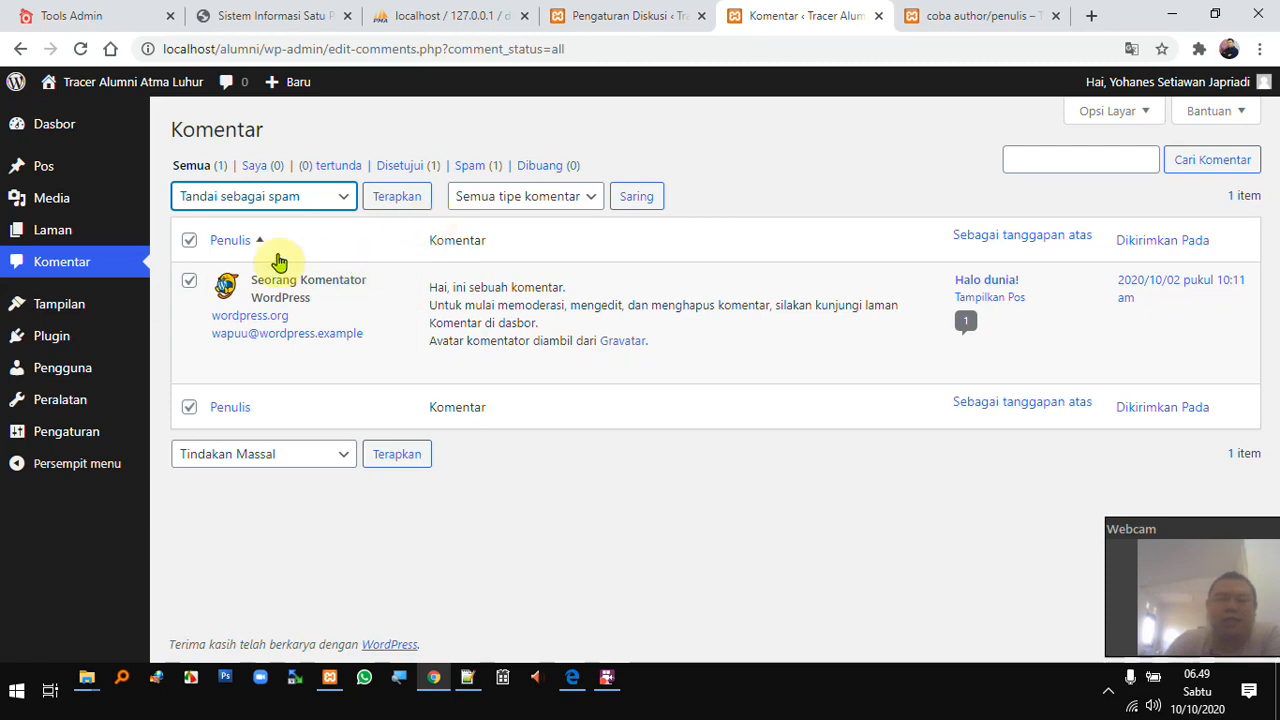
left_click(188, 246)
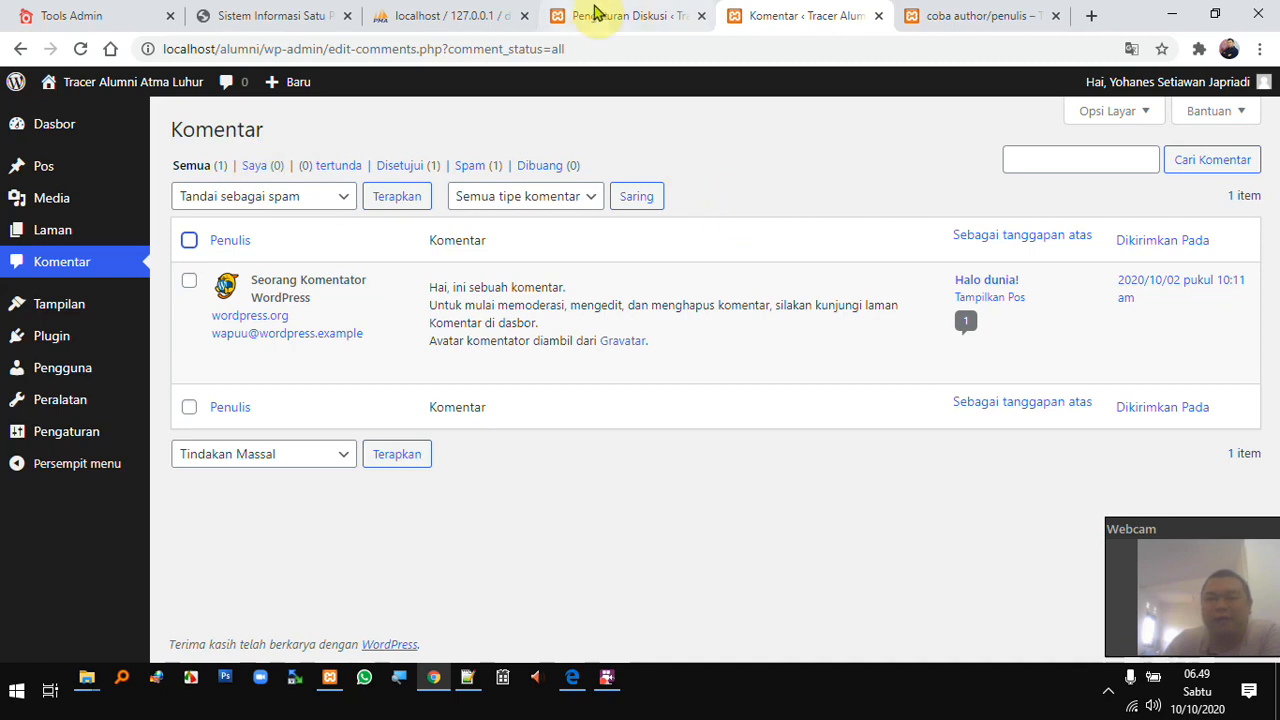
left_click(590, 689)
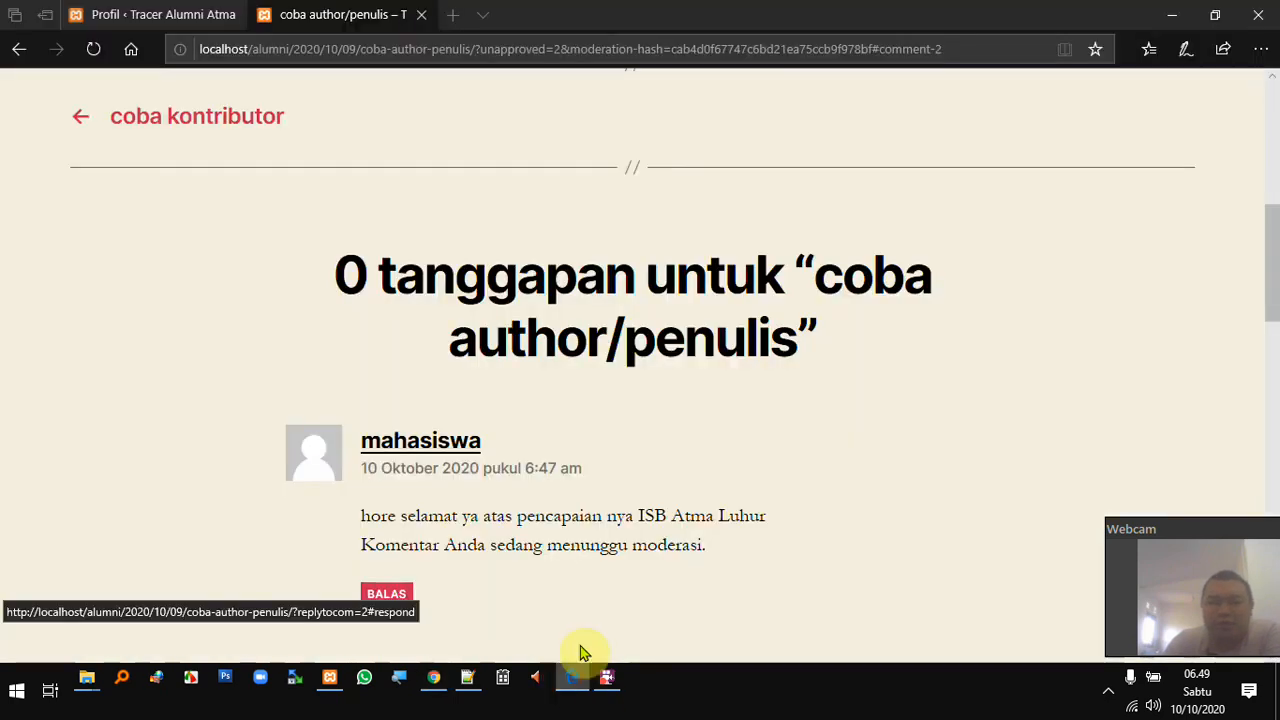
scroll(580, 466, "down", 2)
scroll(612, 440, "up", 2)
scroll(608, 434, "down", 1)
scroll(608, 434, "up", 3)
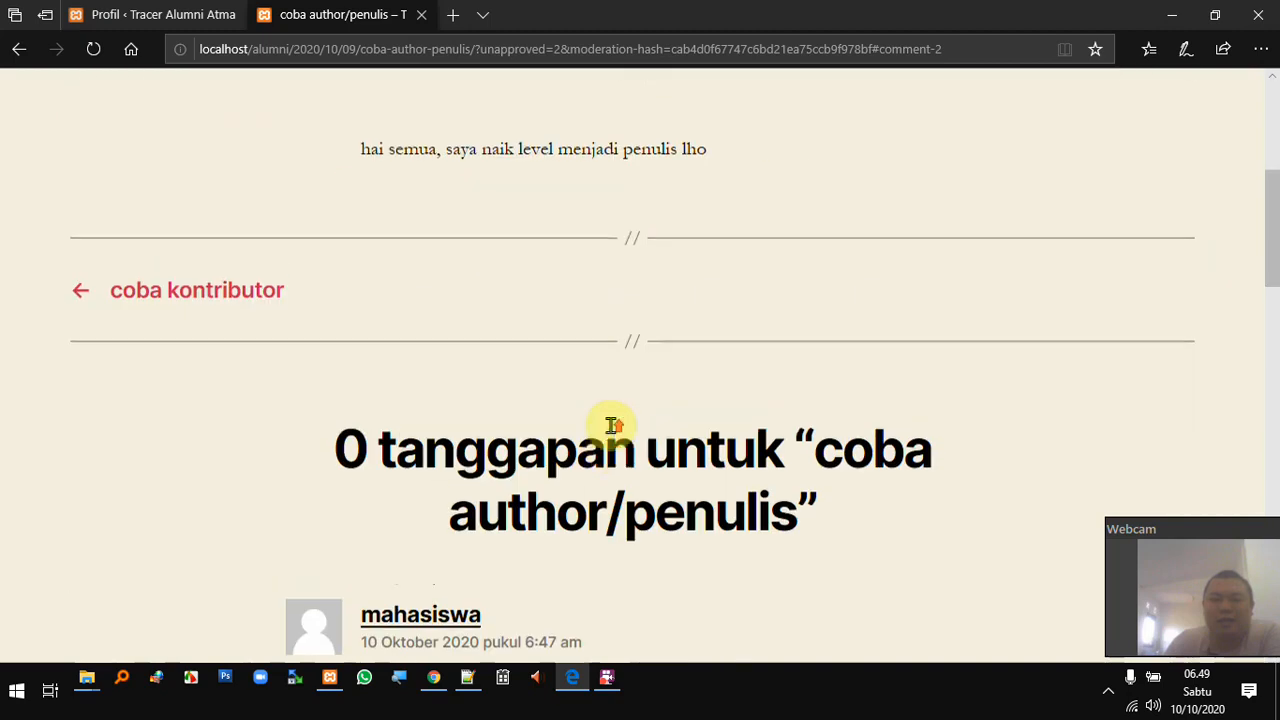
left_click(440, 688)
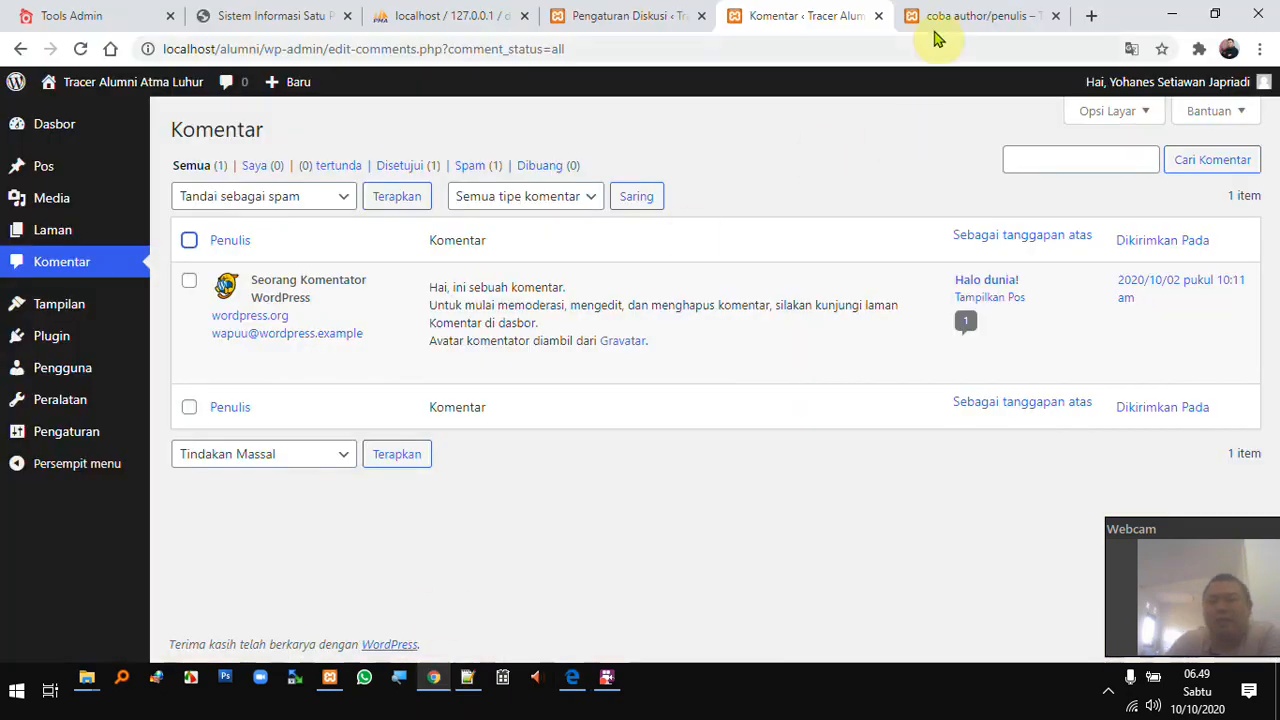
left_click(603, 15)
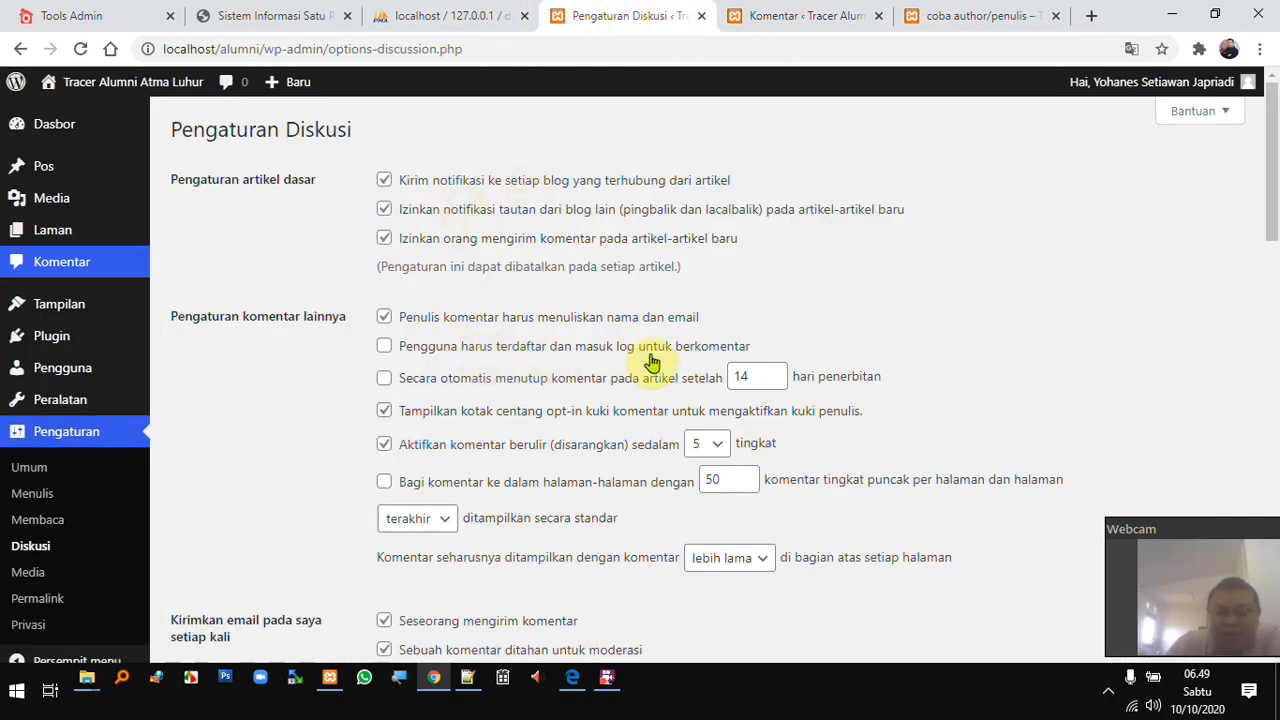
left_click(571, 688)
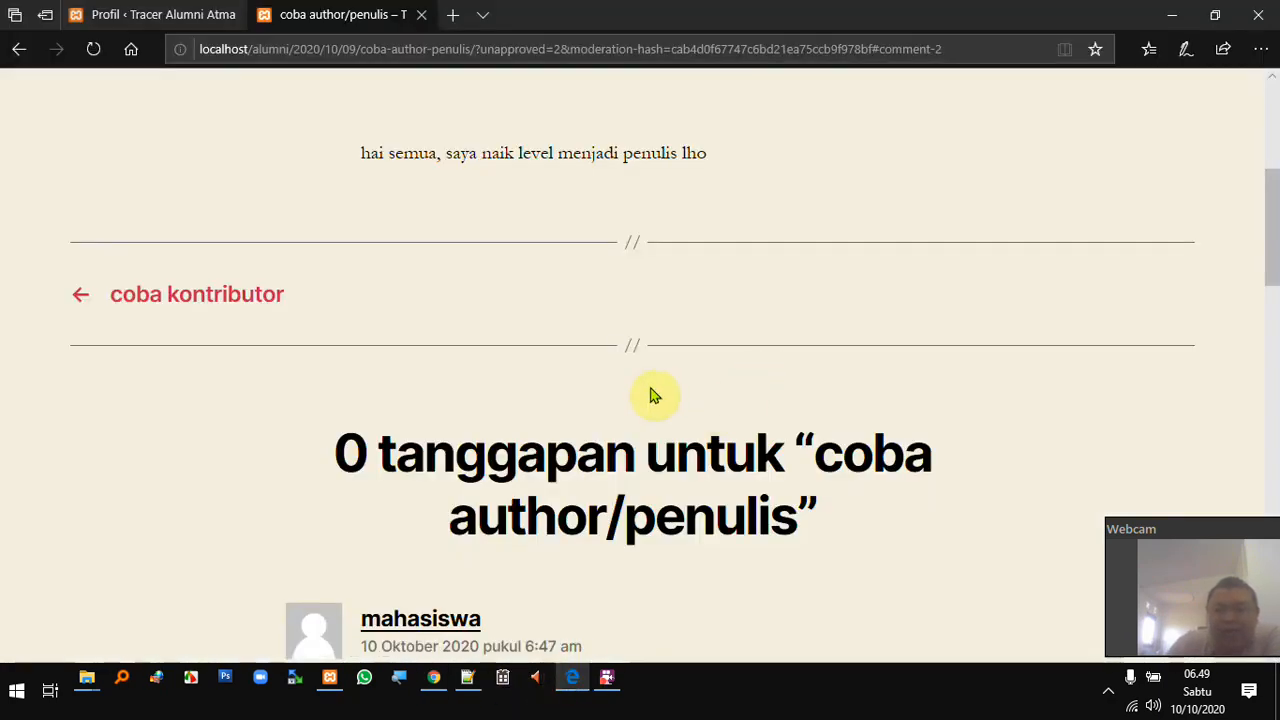
left_click(440, 683)
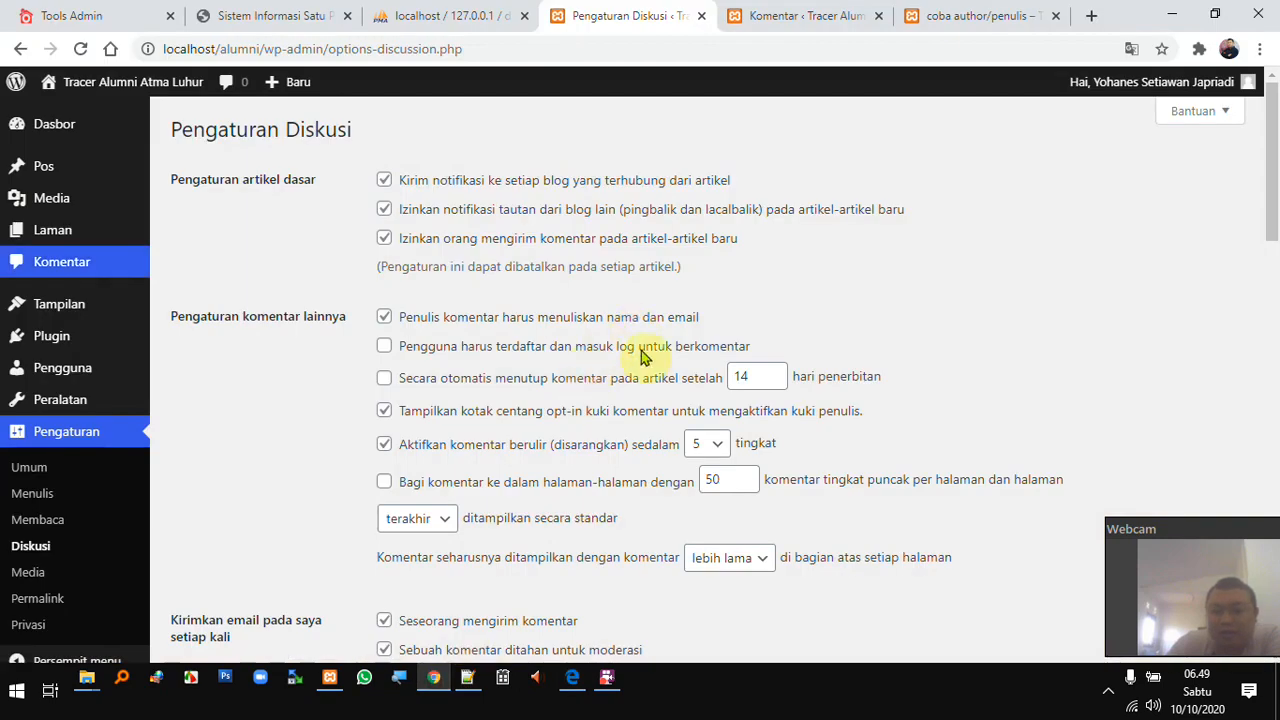
- Tick 'Pengguna harus terdaftar dan masuk log untuk berkomentar' and review the other options, keeping comment order at terakhir
left_click(384, 347)
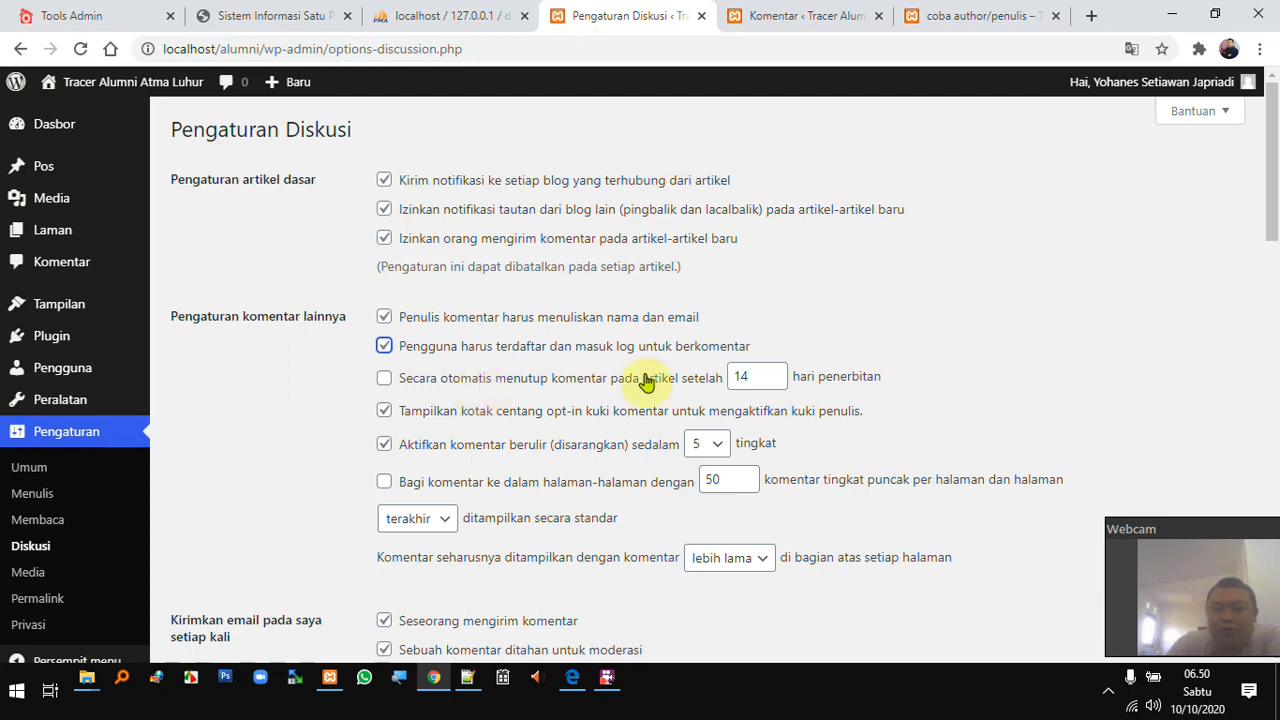
double_click(751, 378)
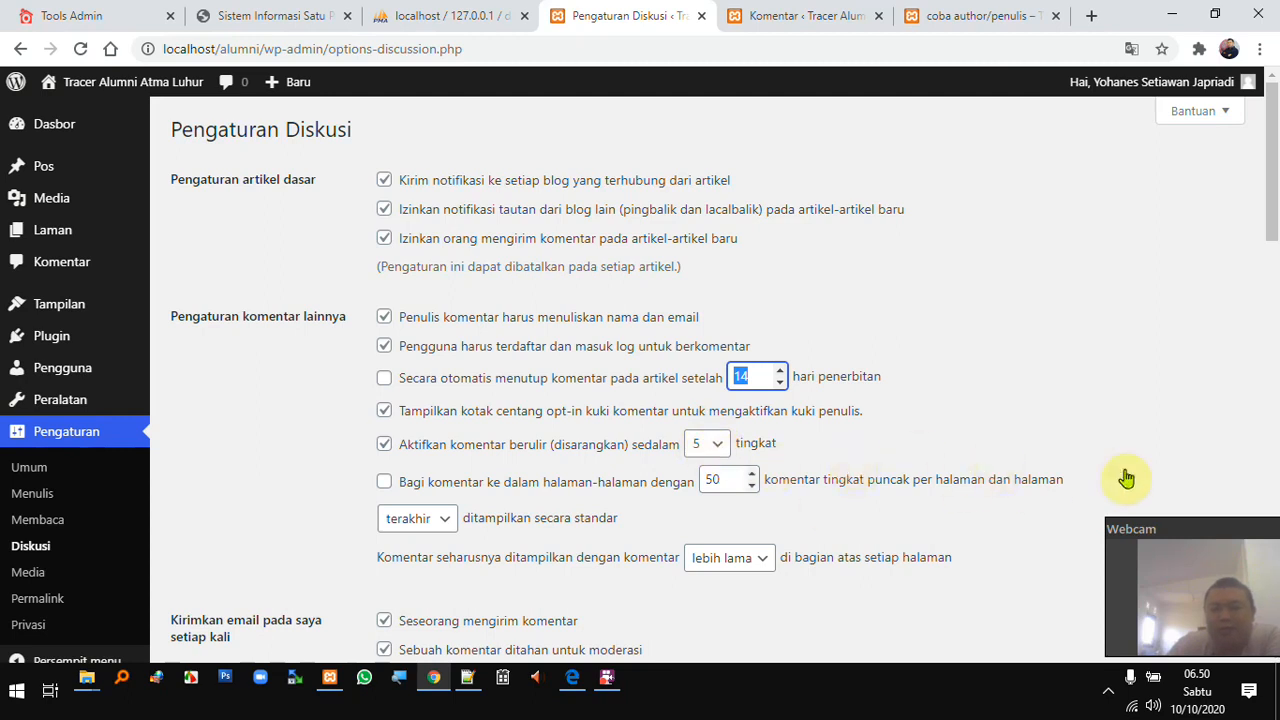
scroll(700, 475, "down", 1)
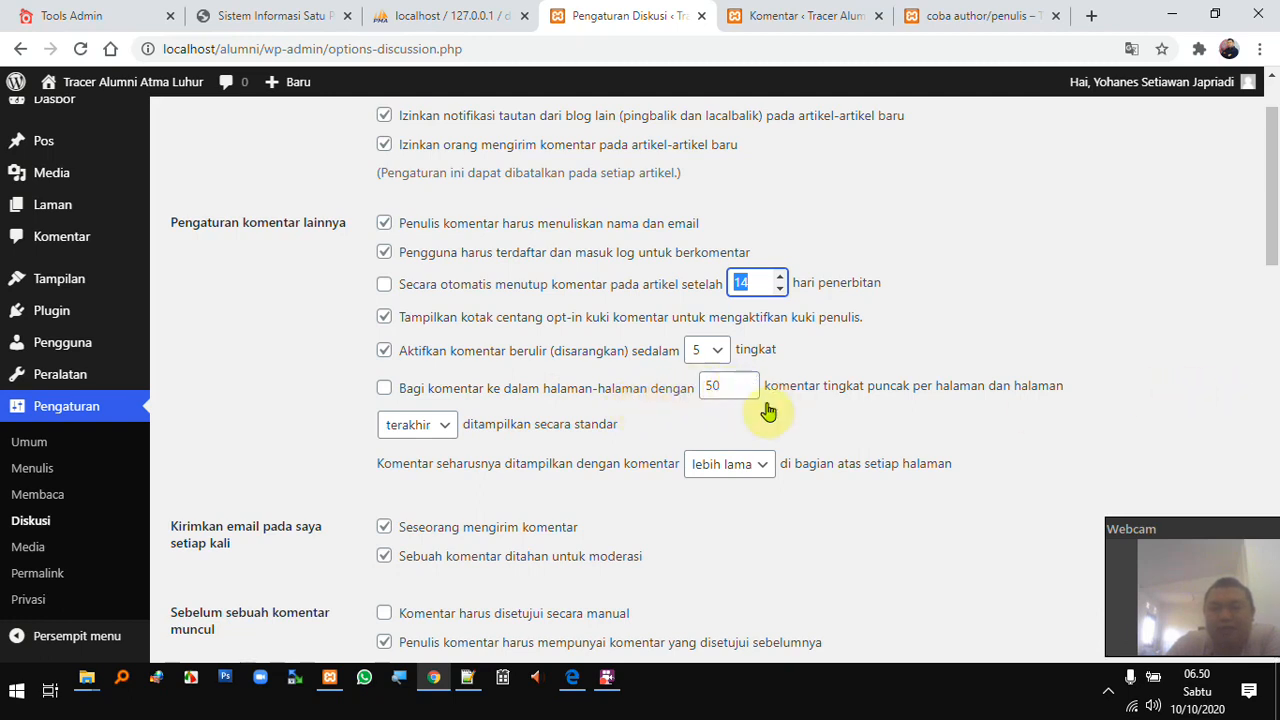
scroll(425, 422, "down", 1)
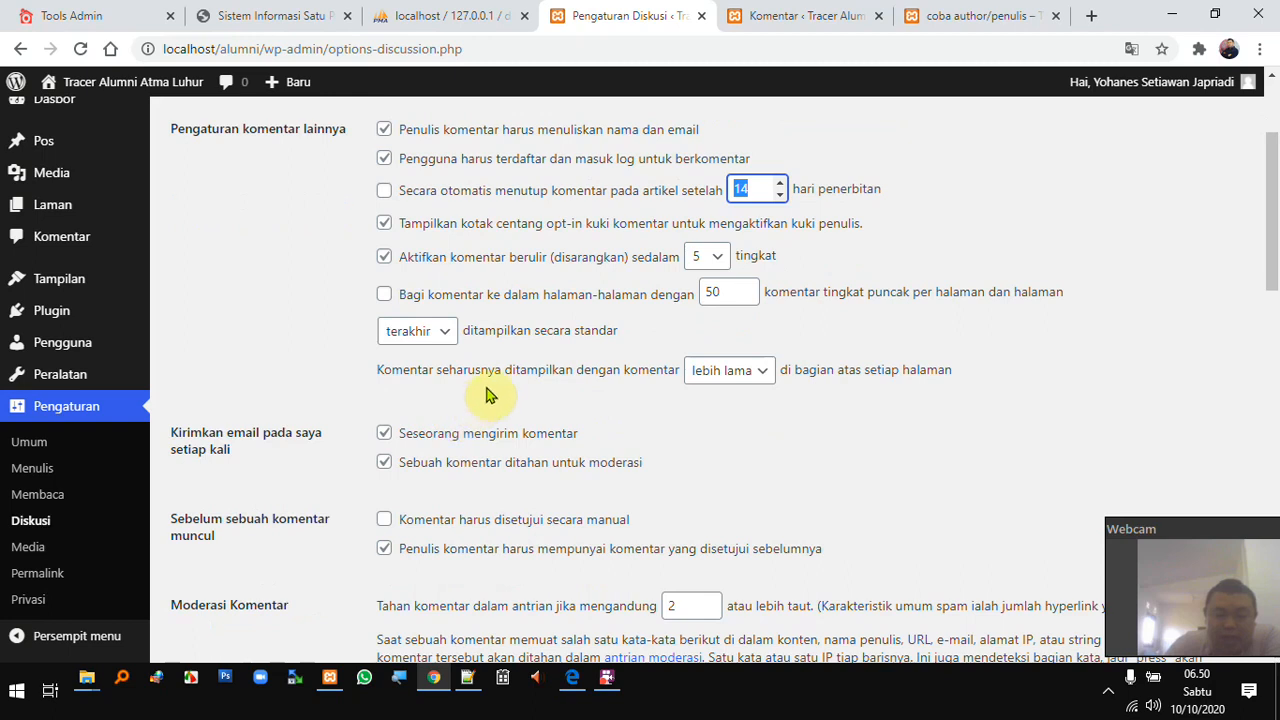
left_click(440, 336)
left_click(442, 338)
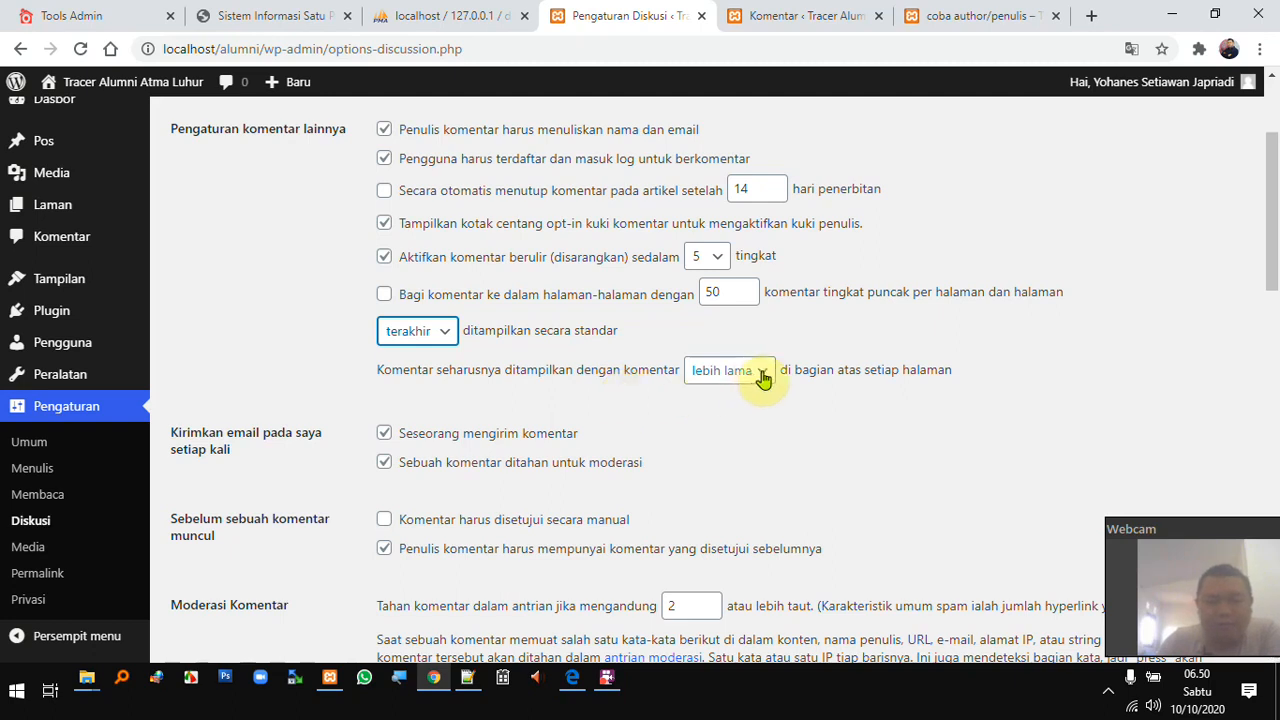
scroll(575, 440, "down", 1)
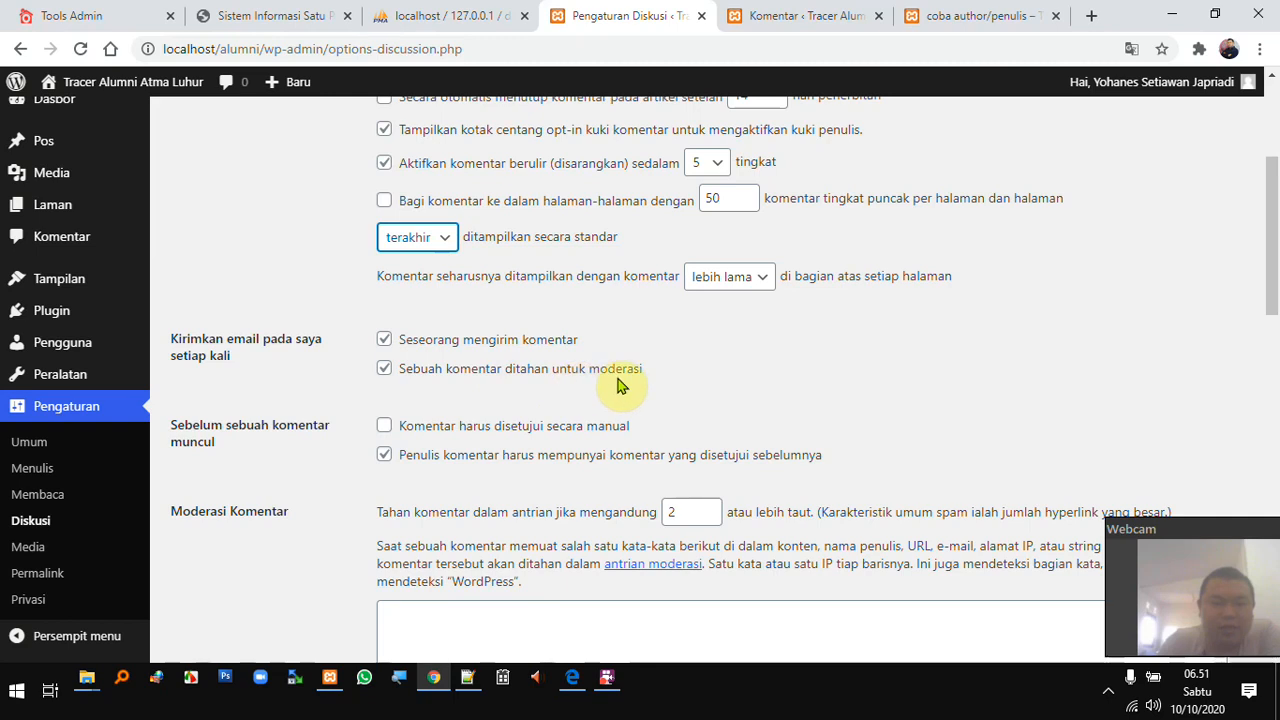
scroll(620, 385, "down", 1)
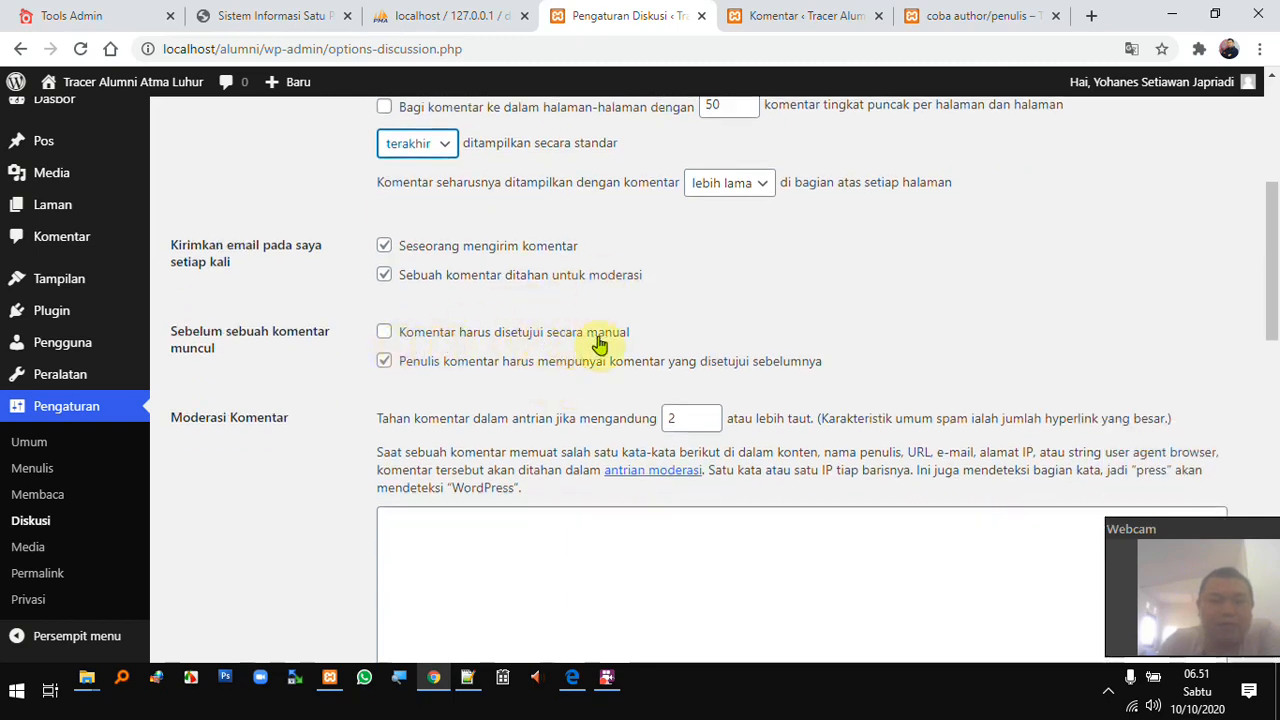
- Tick 'Komentar harus disetujui secara manual', leaving the previously-approved-author requirement on
left_click(385, 336)
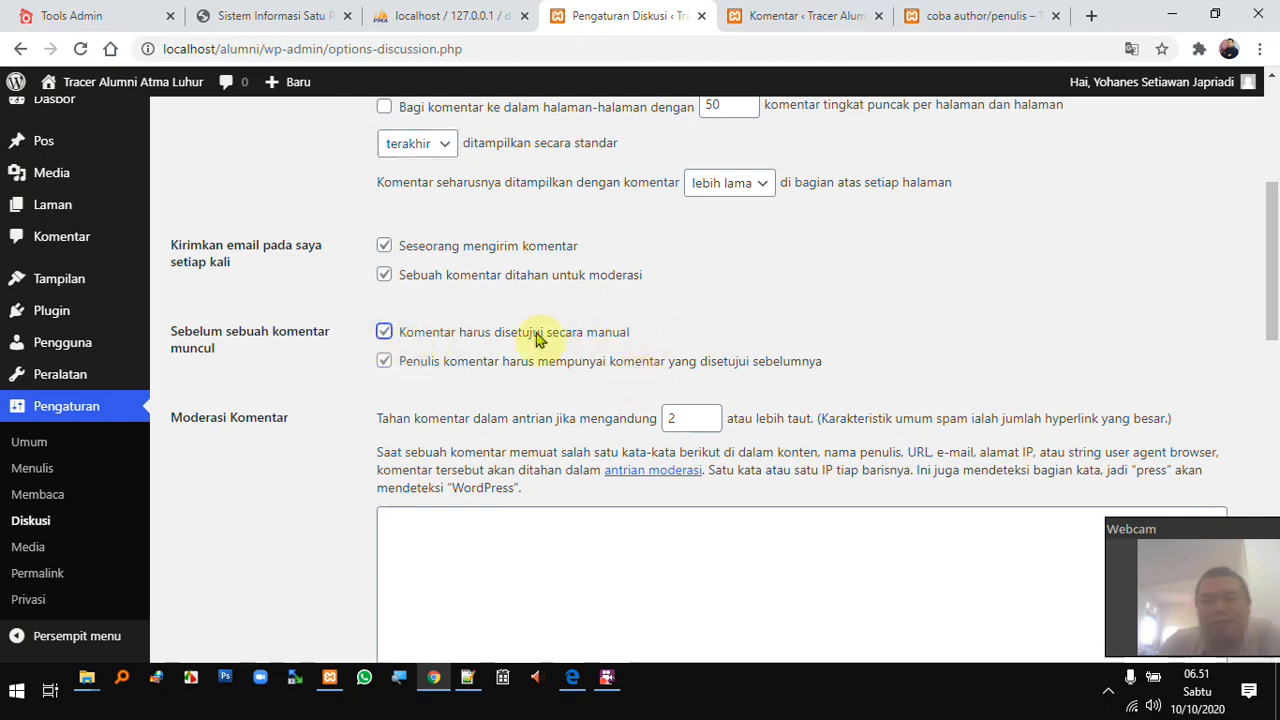
scroll(545, 356, "down", 2)
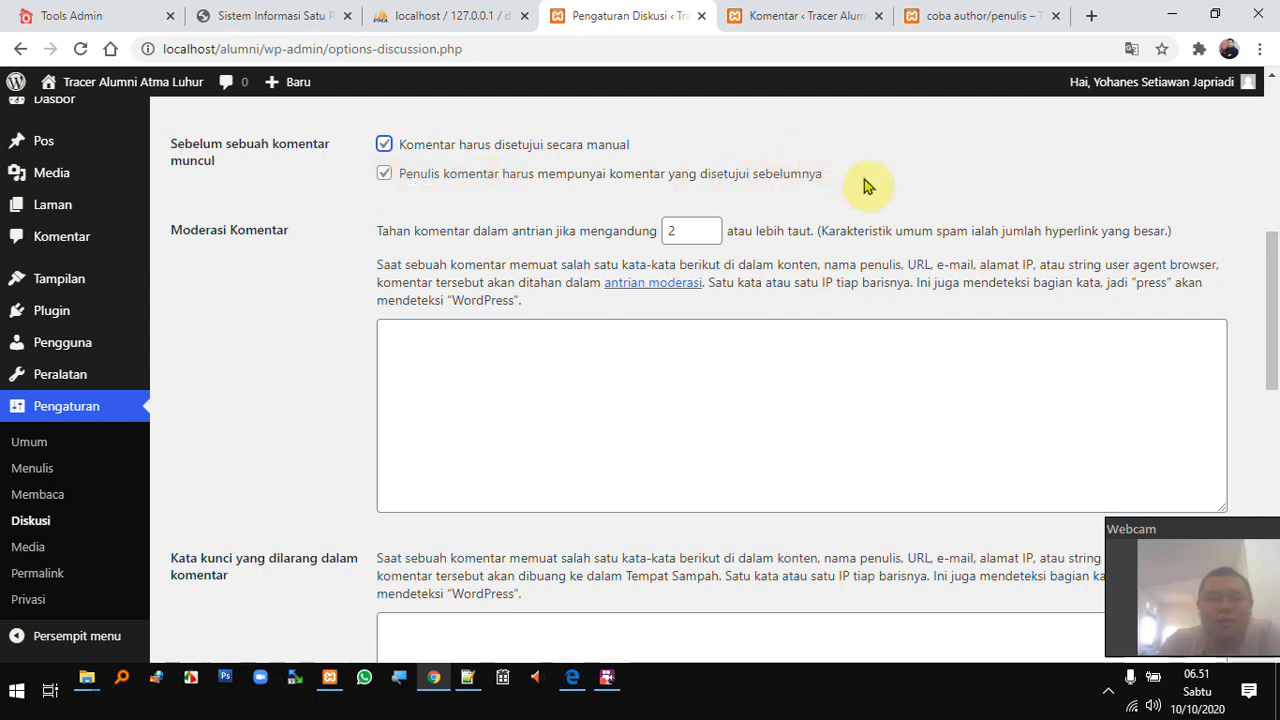
left_click(388, 177)
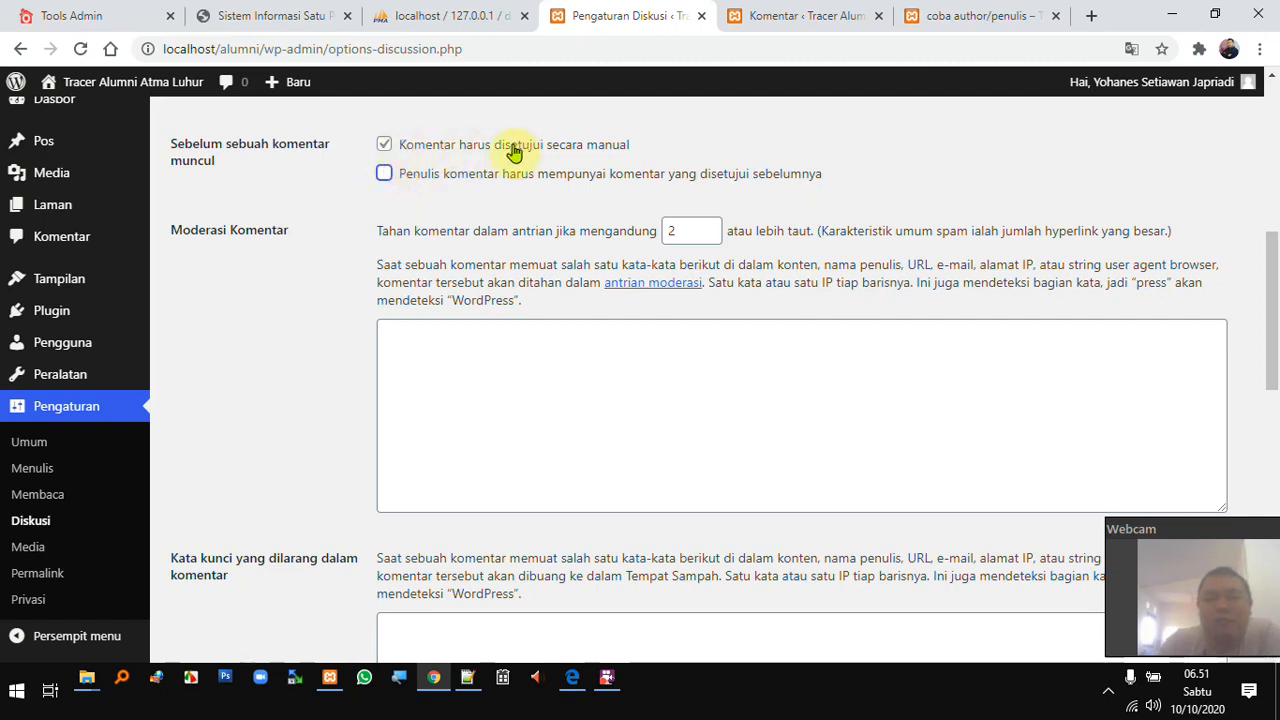
left_click(385, 173)
- Put the cursor in the disallowed comment keywords box to begin adding entries
scroll(437, 200, "down", 1)
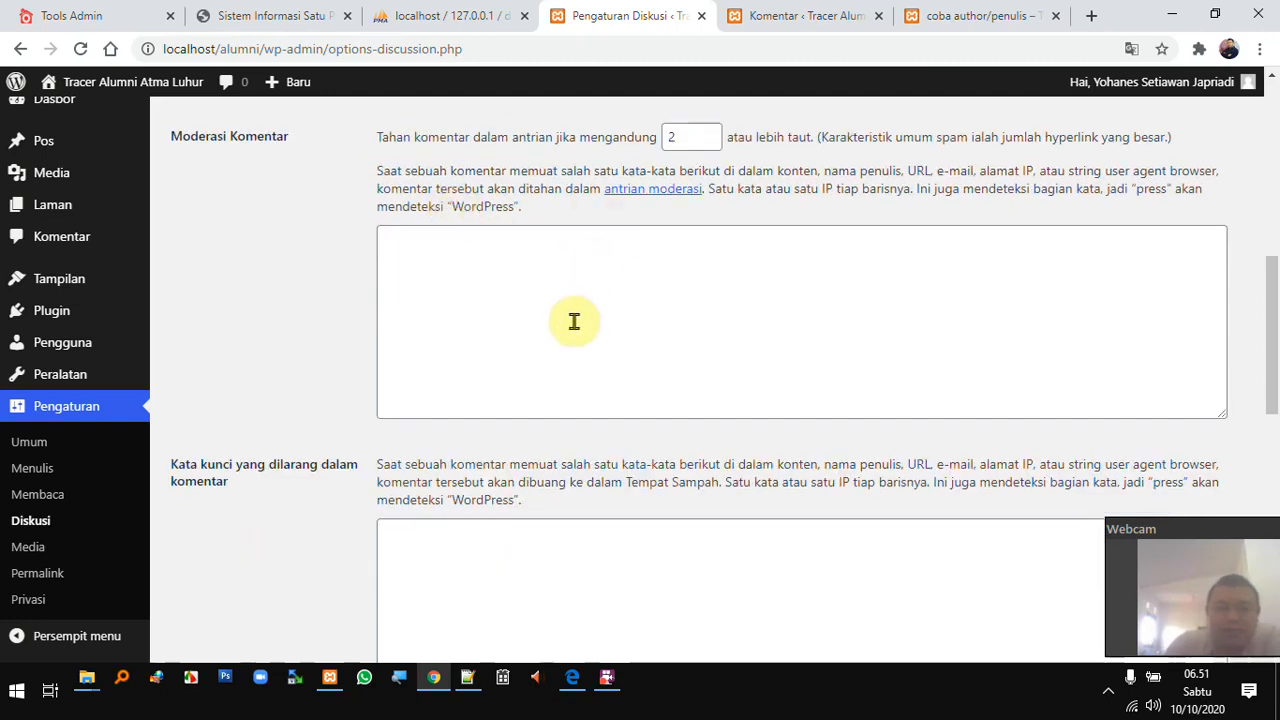
left_click(469, 557)
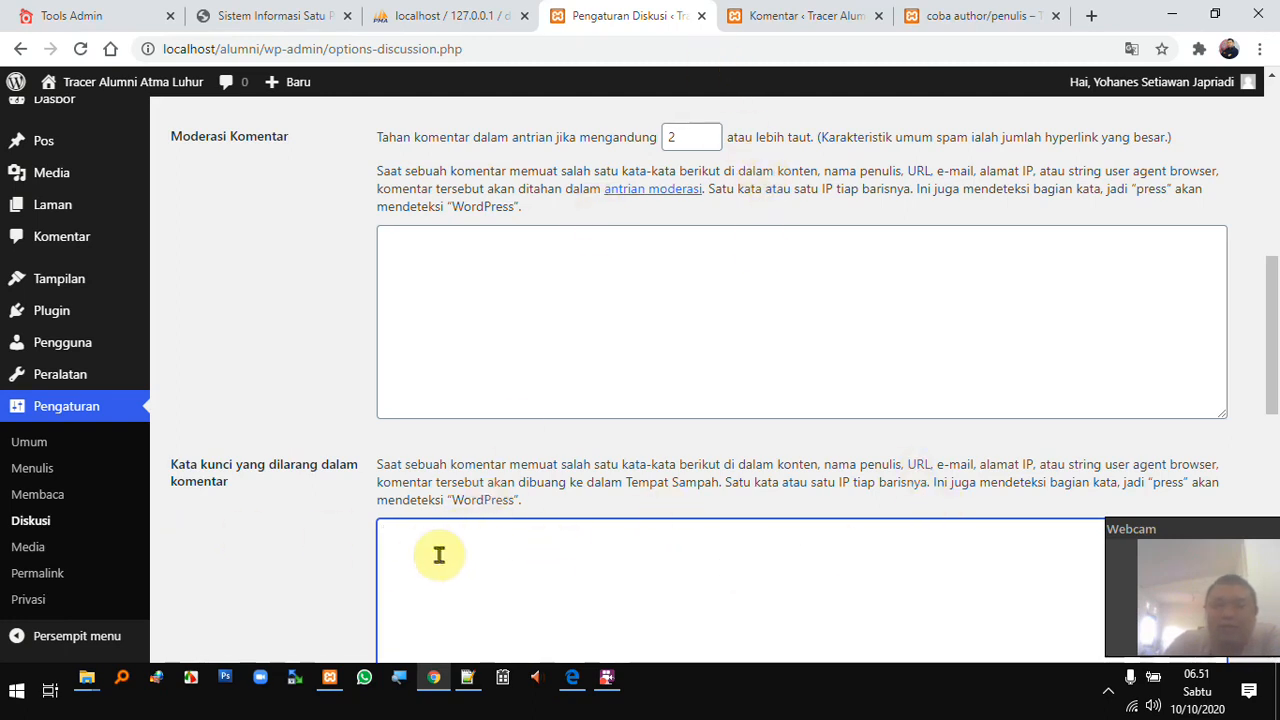
scroll(486, 520, "down", 1)
scroll(429, 440, "down", 1)
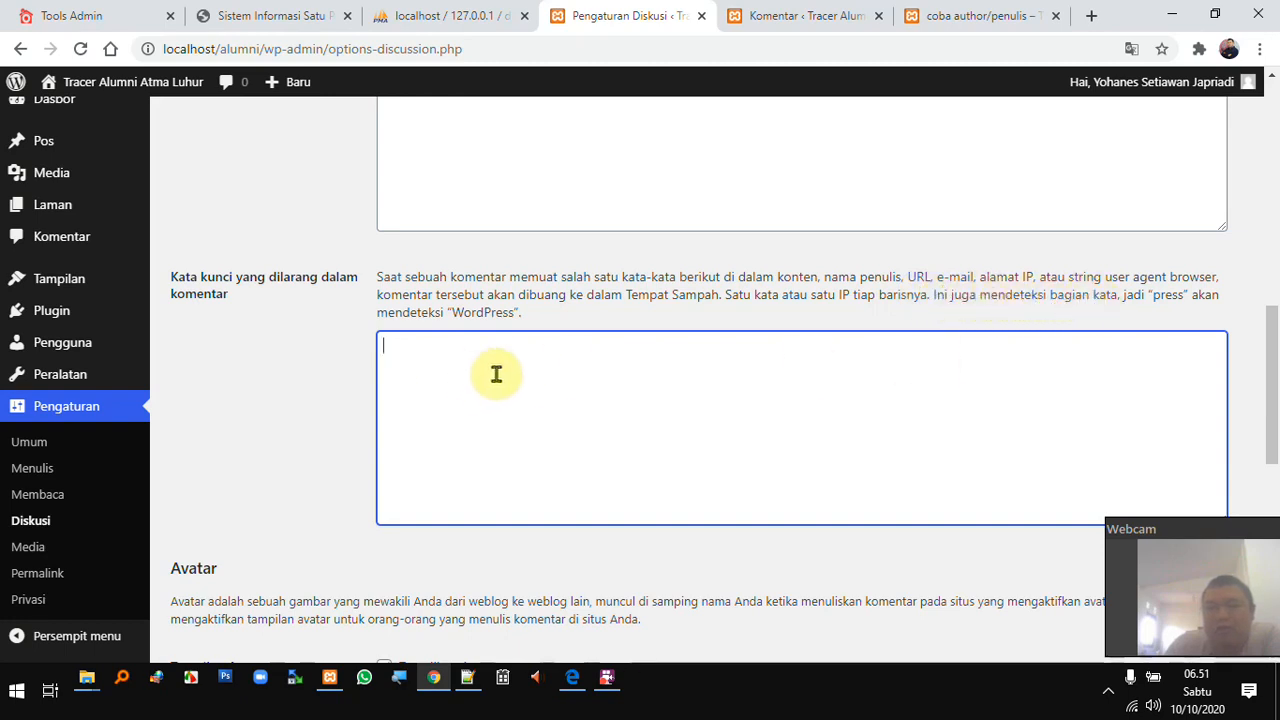
left_click(1091, 16)
type("www.atmaluhur.ac.id")
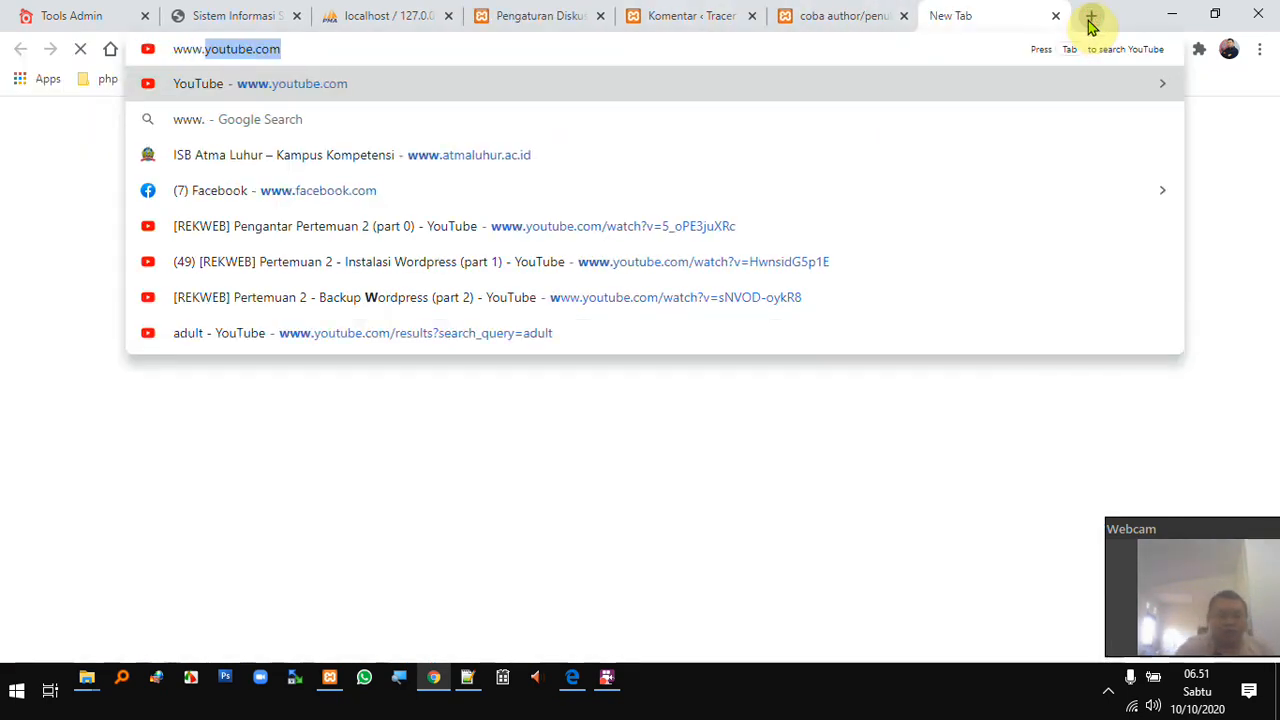
key("Return")
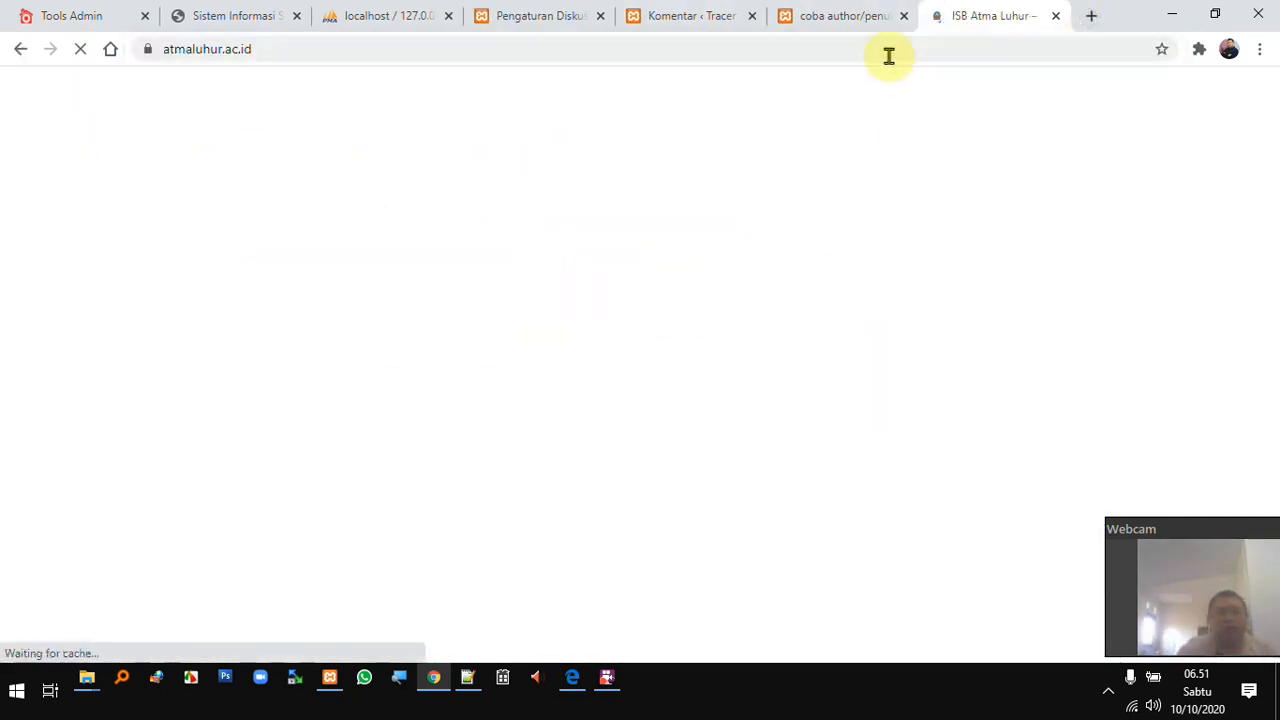
left_click(886, 50)
key("ctrl+c")
left_click(549, 20)
key("ctrl+v")
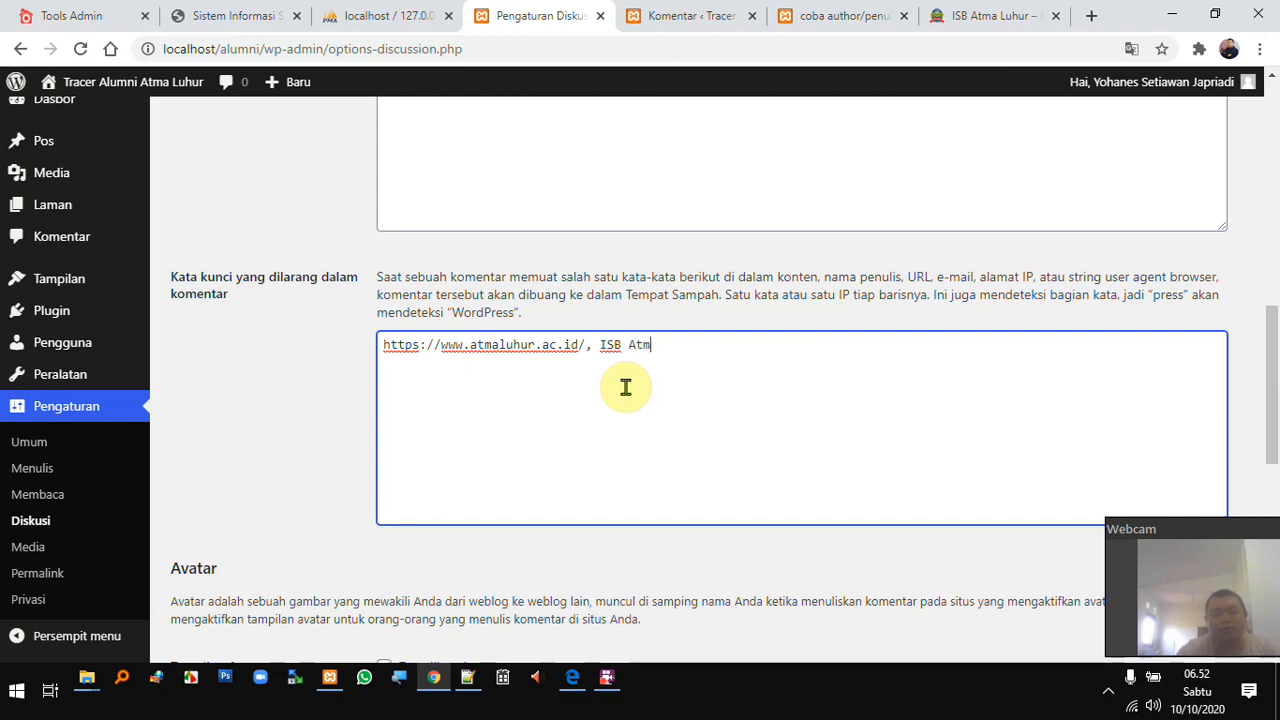
- Finish adding 'ISB Atma Luhur' after the URL in disallowed keywords and save the Discussion settings
type("Luhur")
scroll(706, 380, "down", 3)
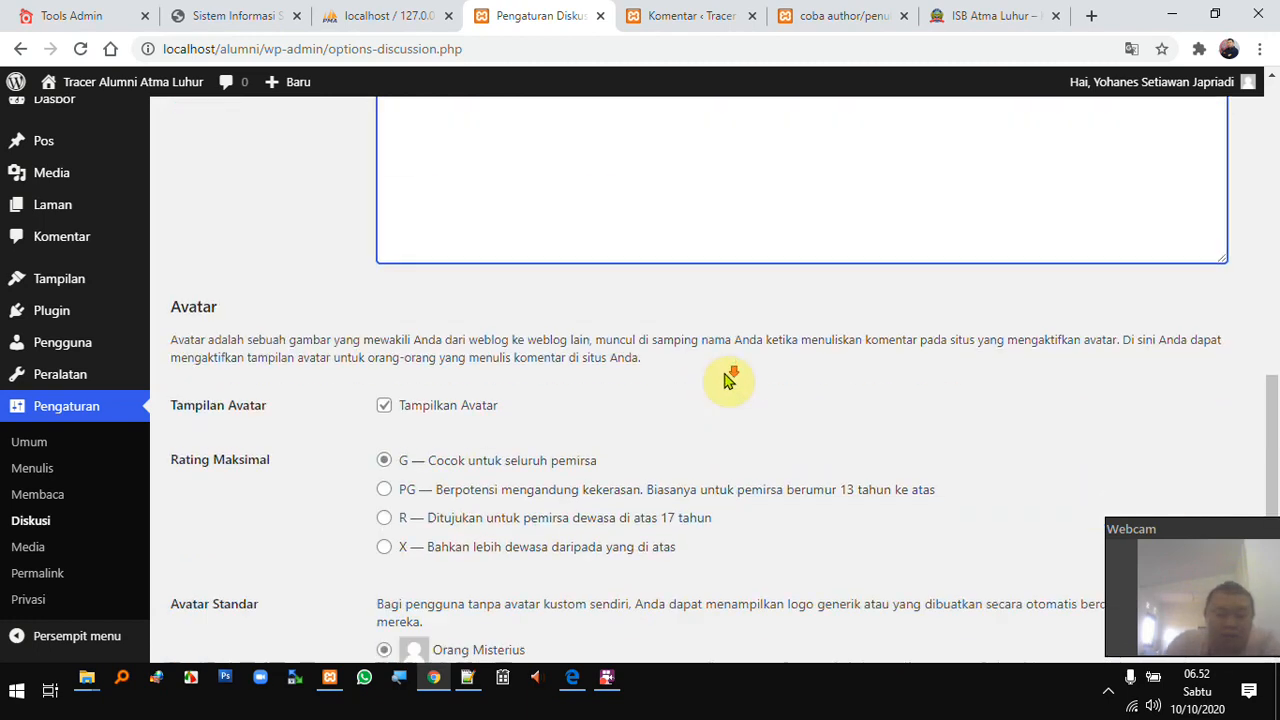
scroll(318, 411, "down", 1)
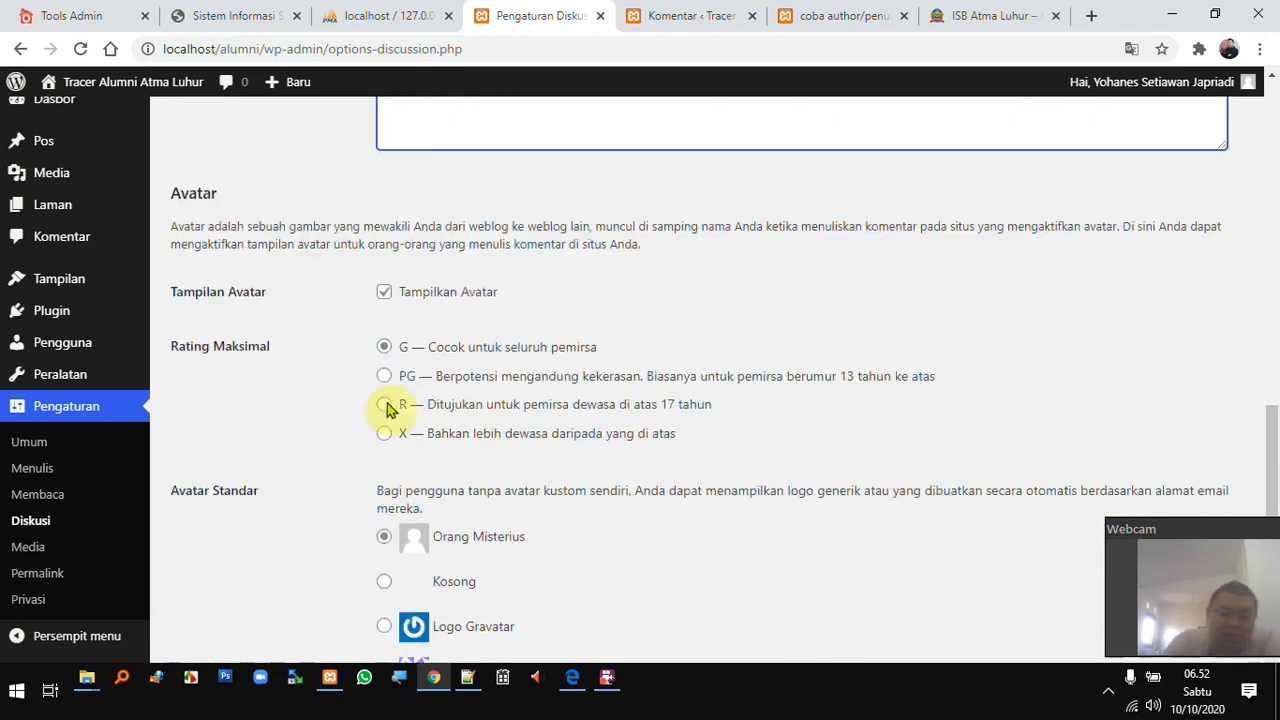
scroll(380, 412, "down", 3)
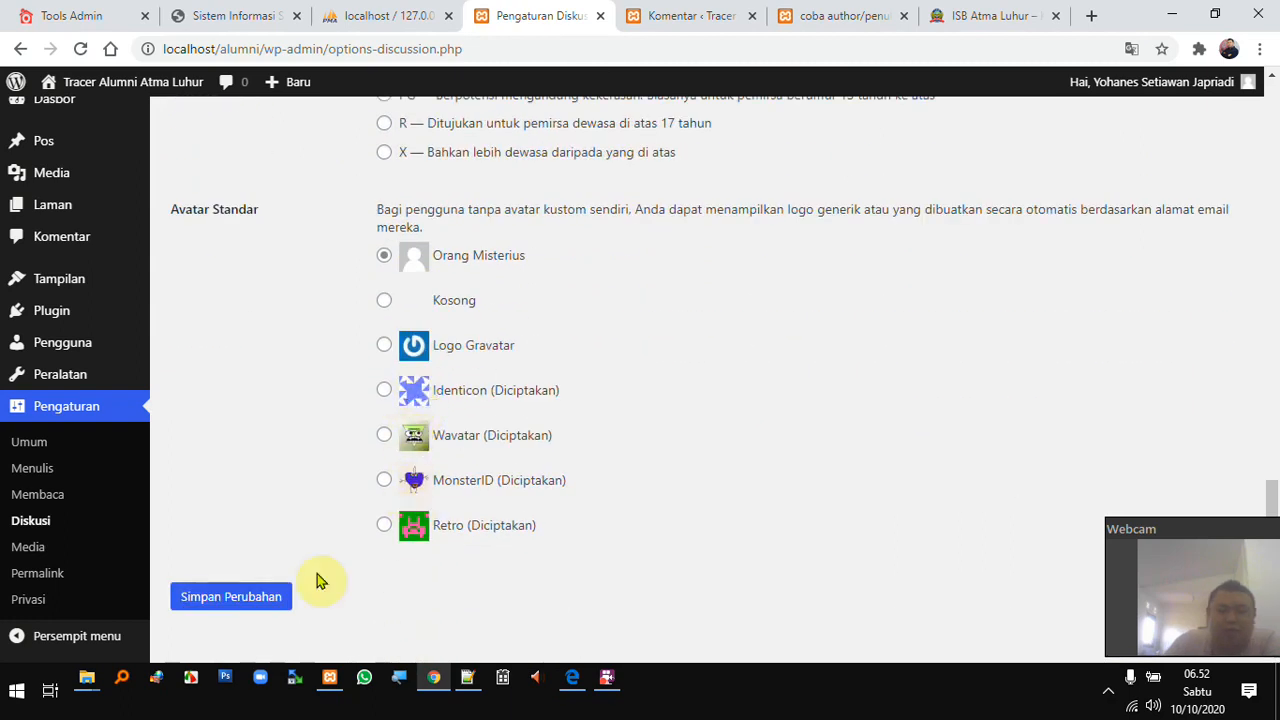
left_click(251, 594)
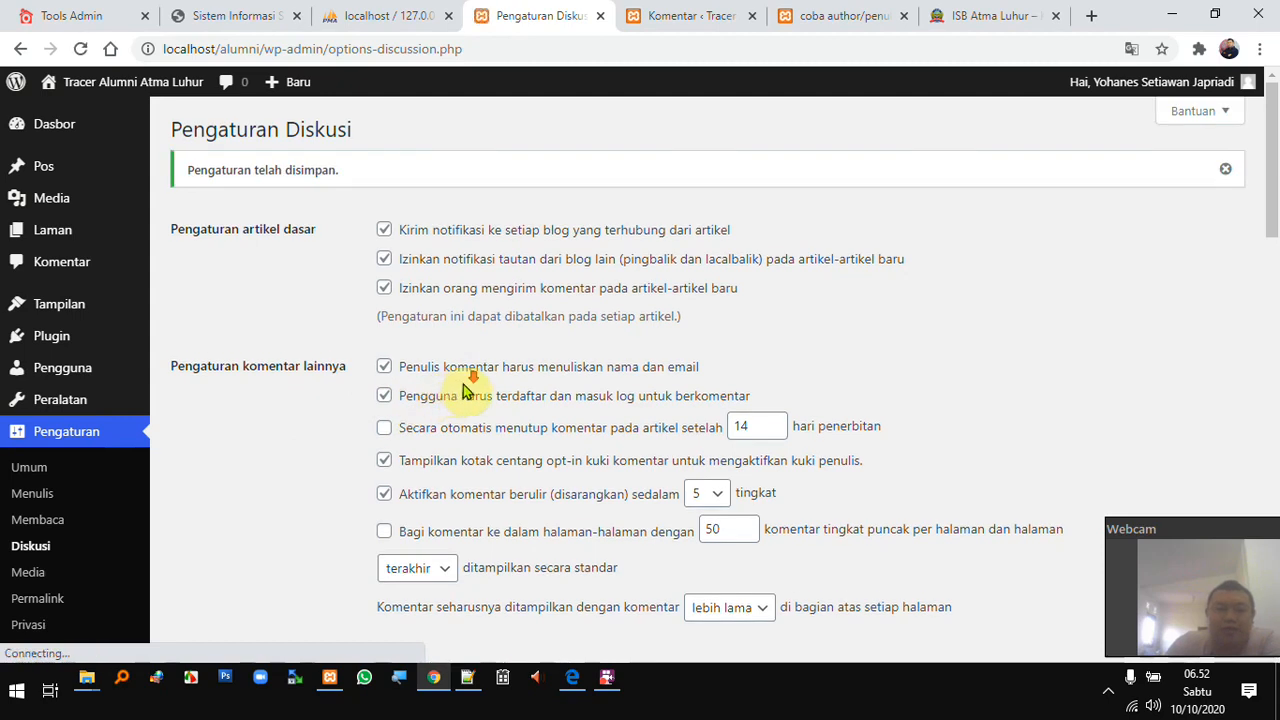
scroll(440, 398, "down", 1)
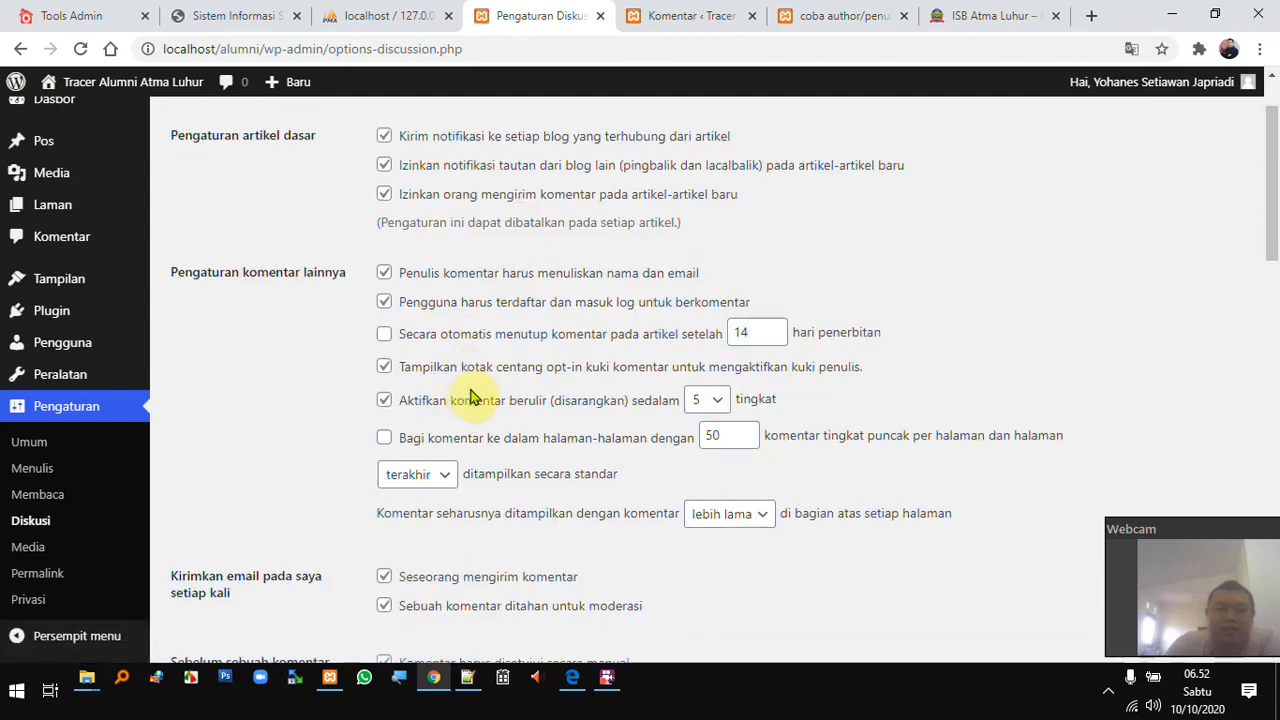
- Open Settings > Media and review image sizes: thumbnail 150×150, medium 300×300, large 1024×1024
left_click(30, 550)
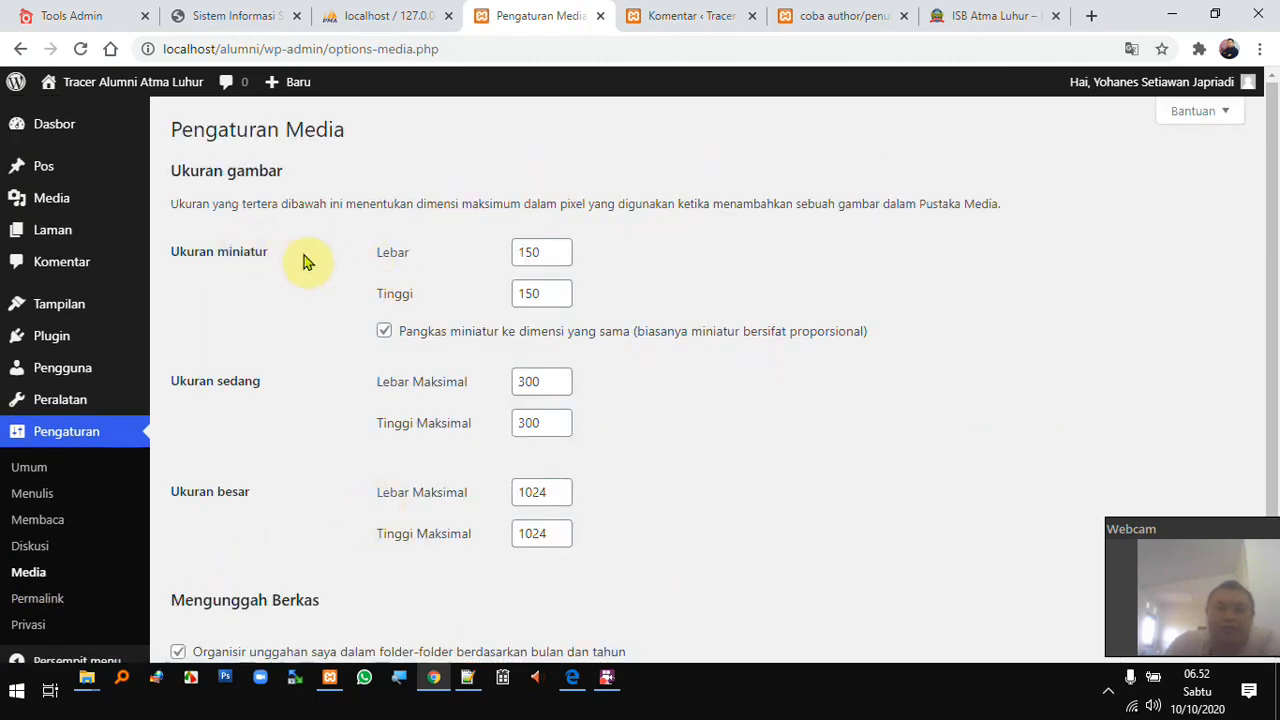
mouse_move(128, 206)
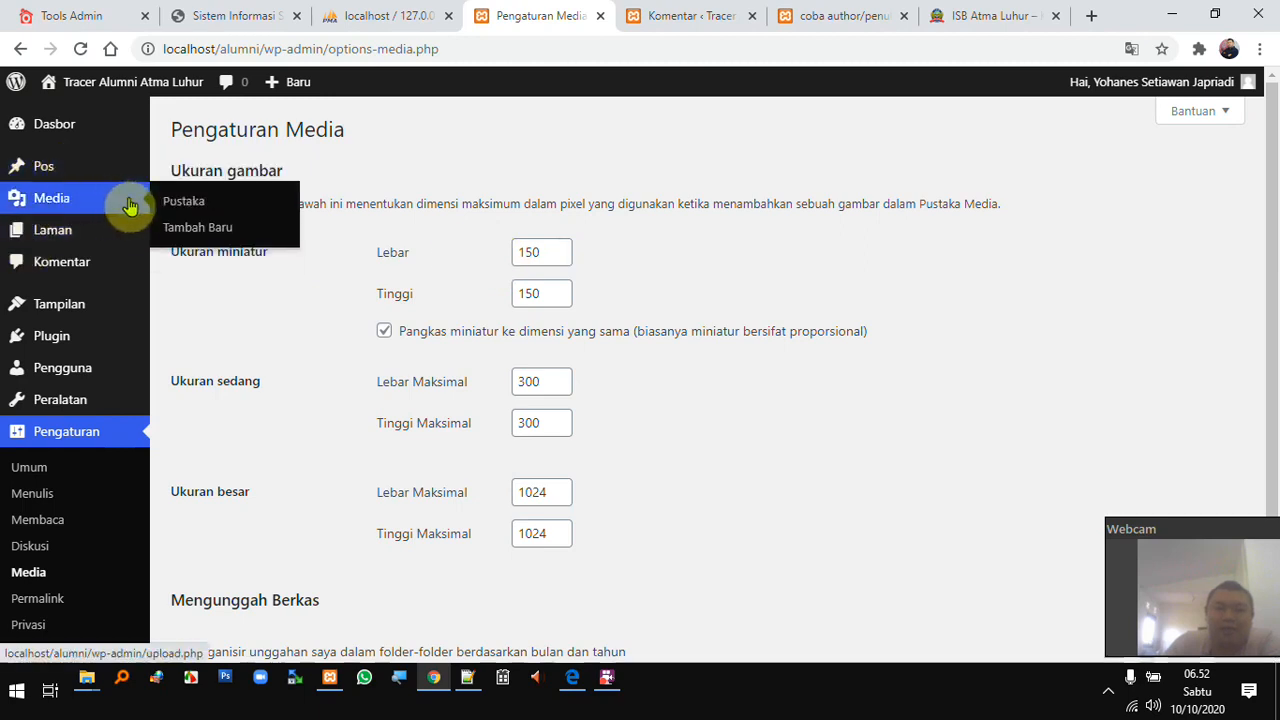
mouse_move(110, 247)
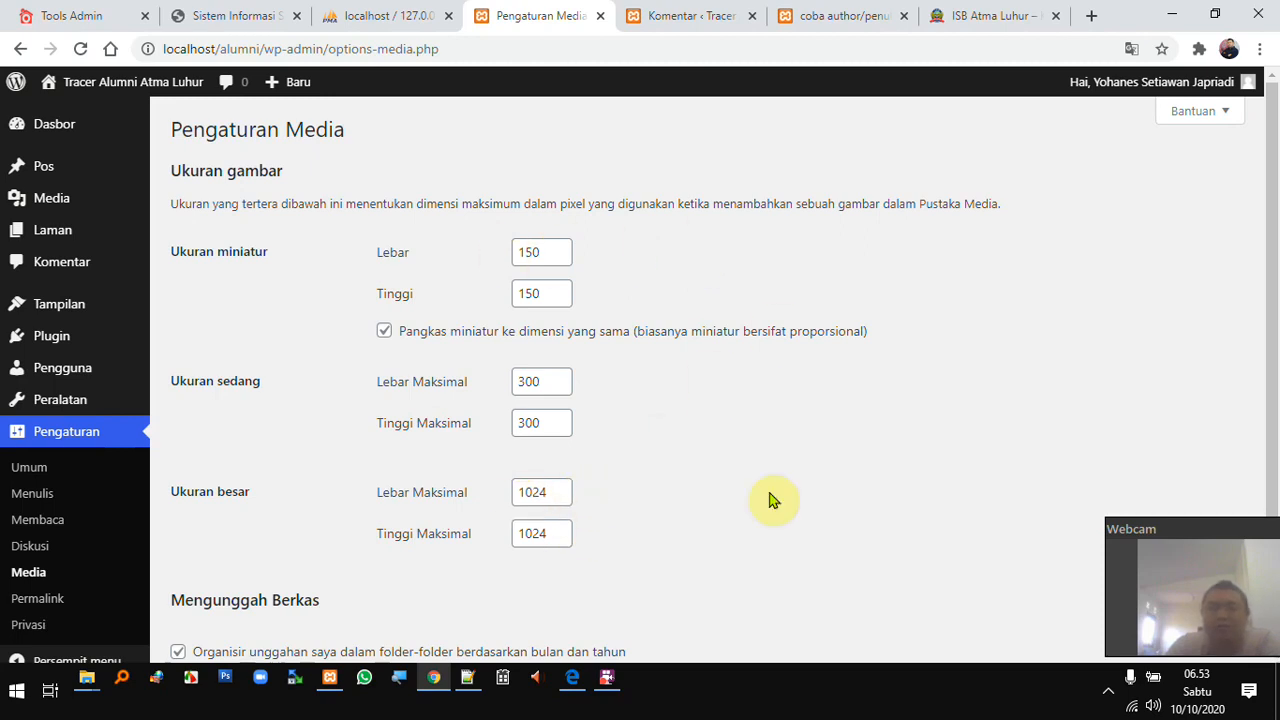
scroll(705, 494, "down", 2)
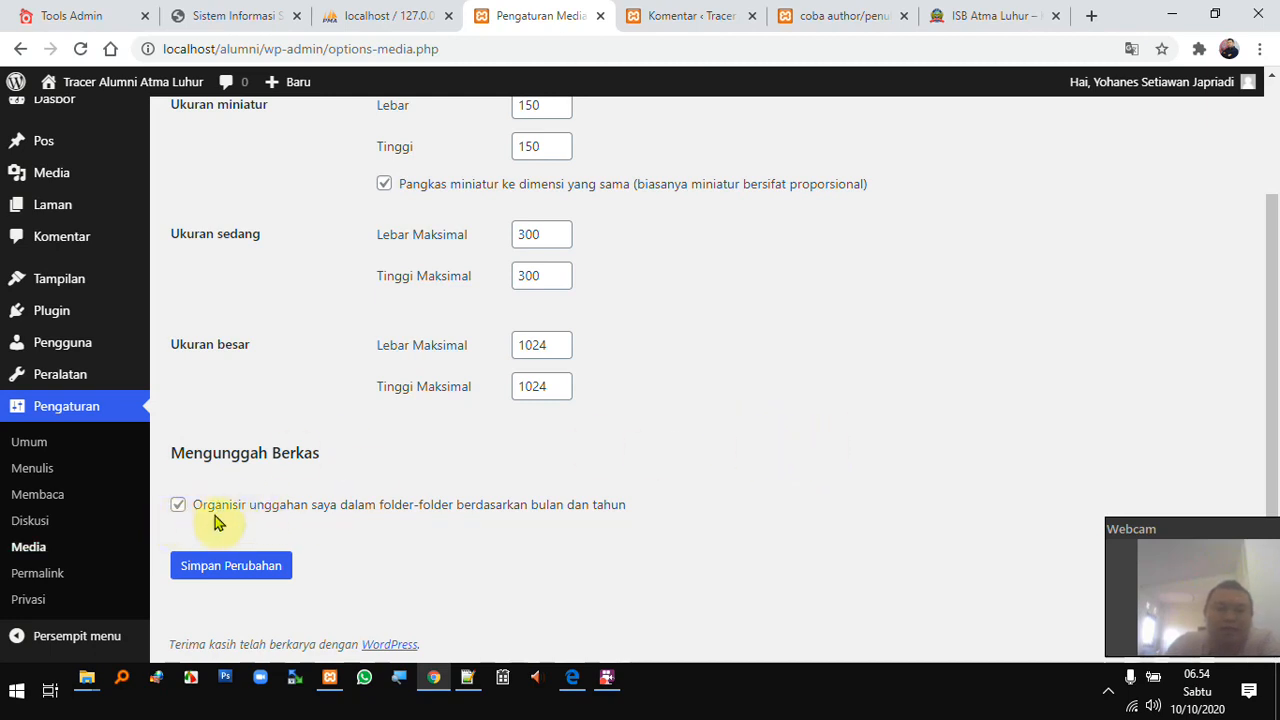
- Open Permalink Settings, close the Comments tab, and check the post's current date-based address
left_click(37, 578)
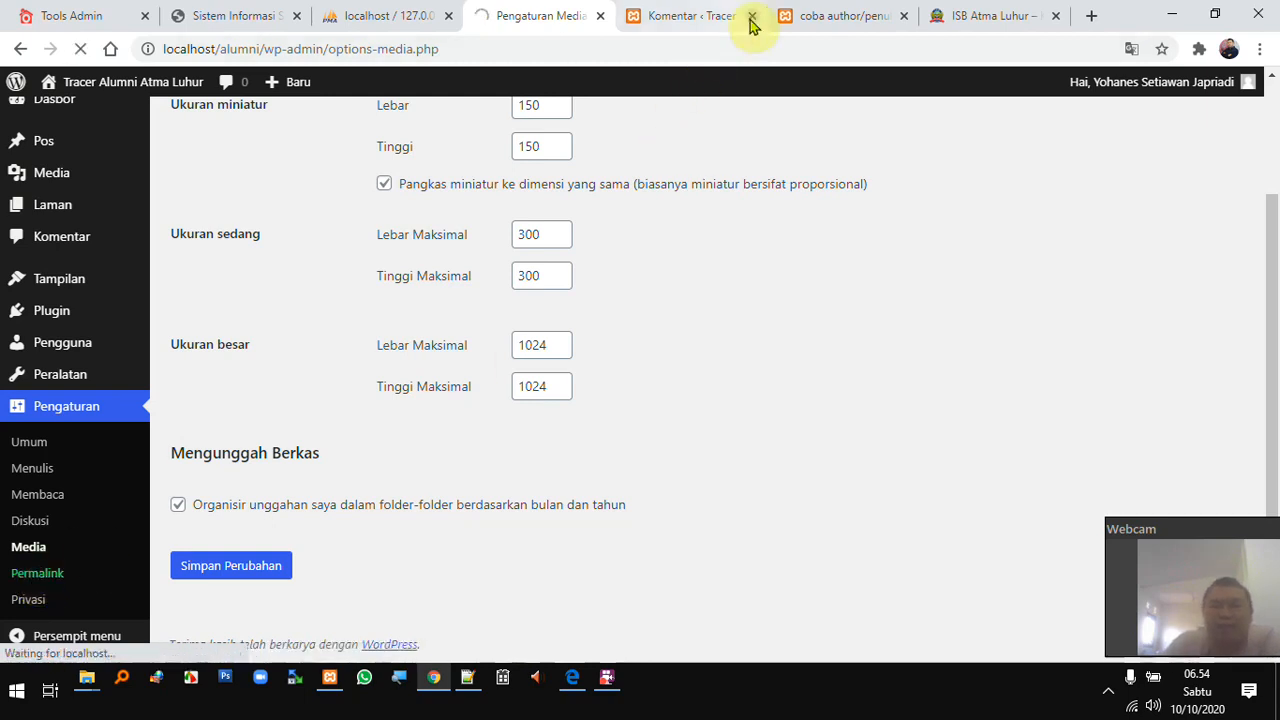
left_click(690, 20)
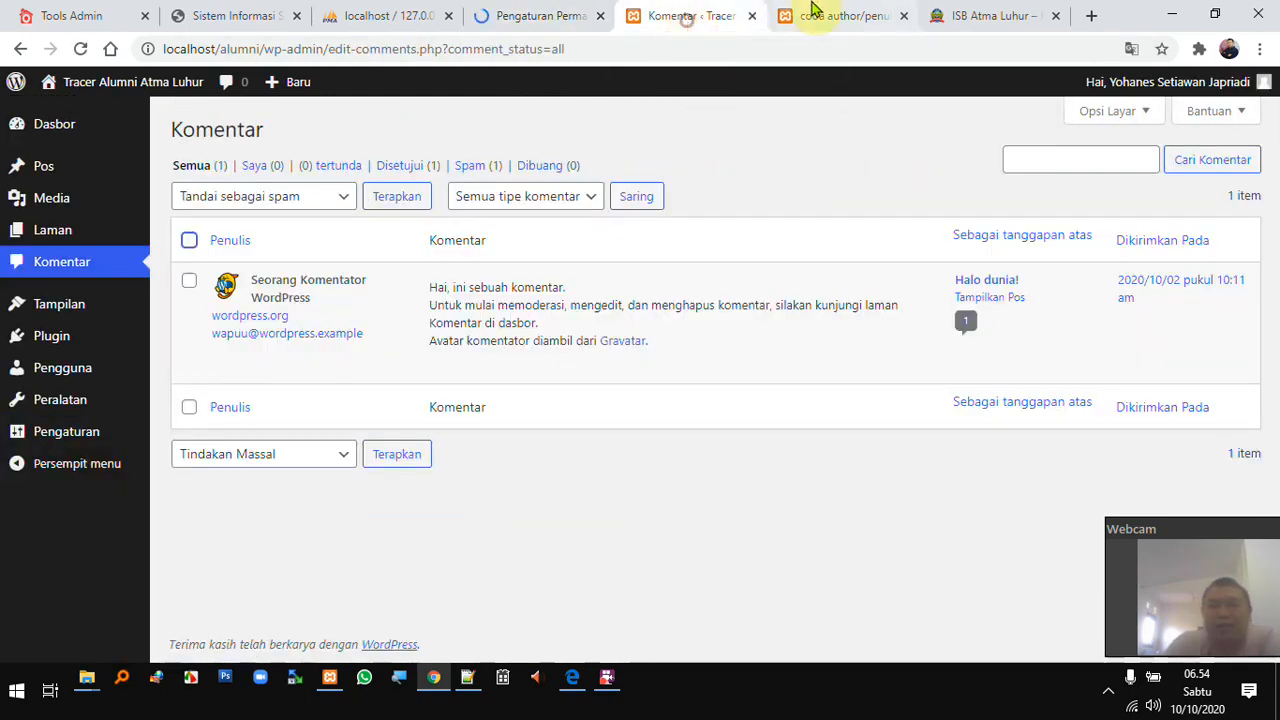
left_click(752, 17)
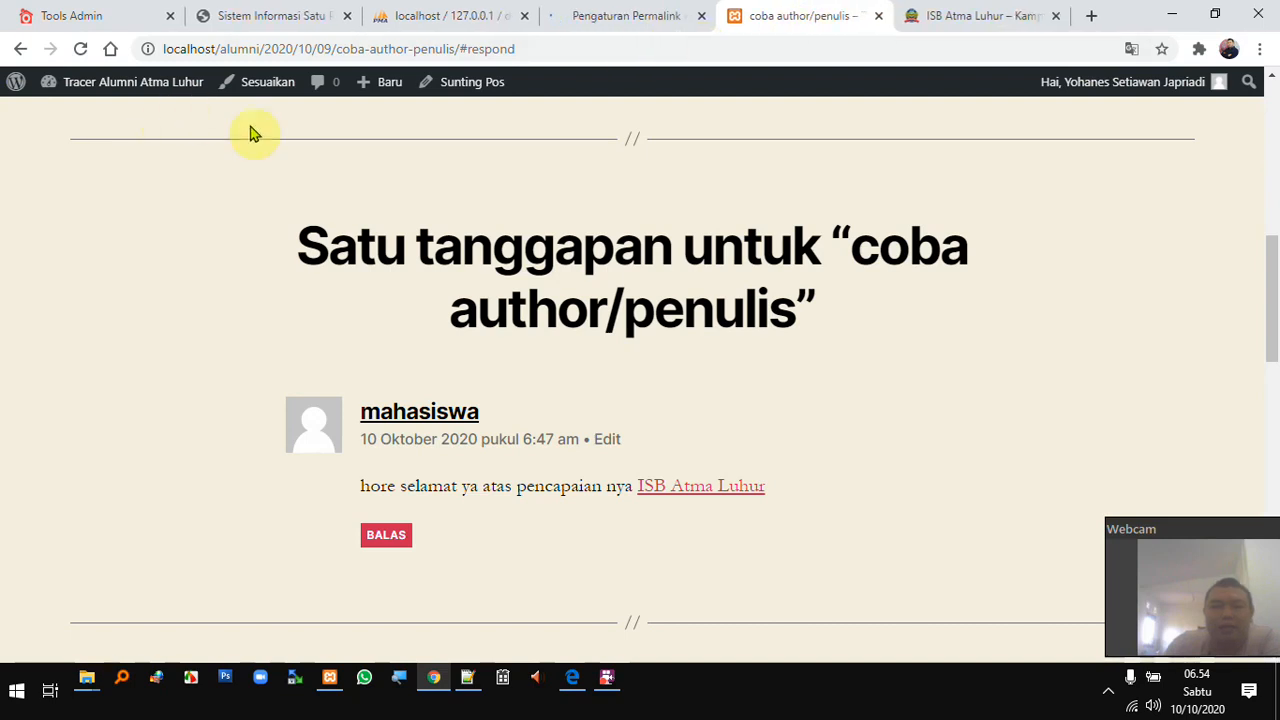
scroll(578, 316, "up", 10)
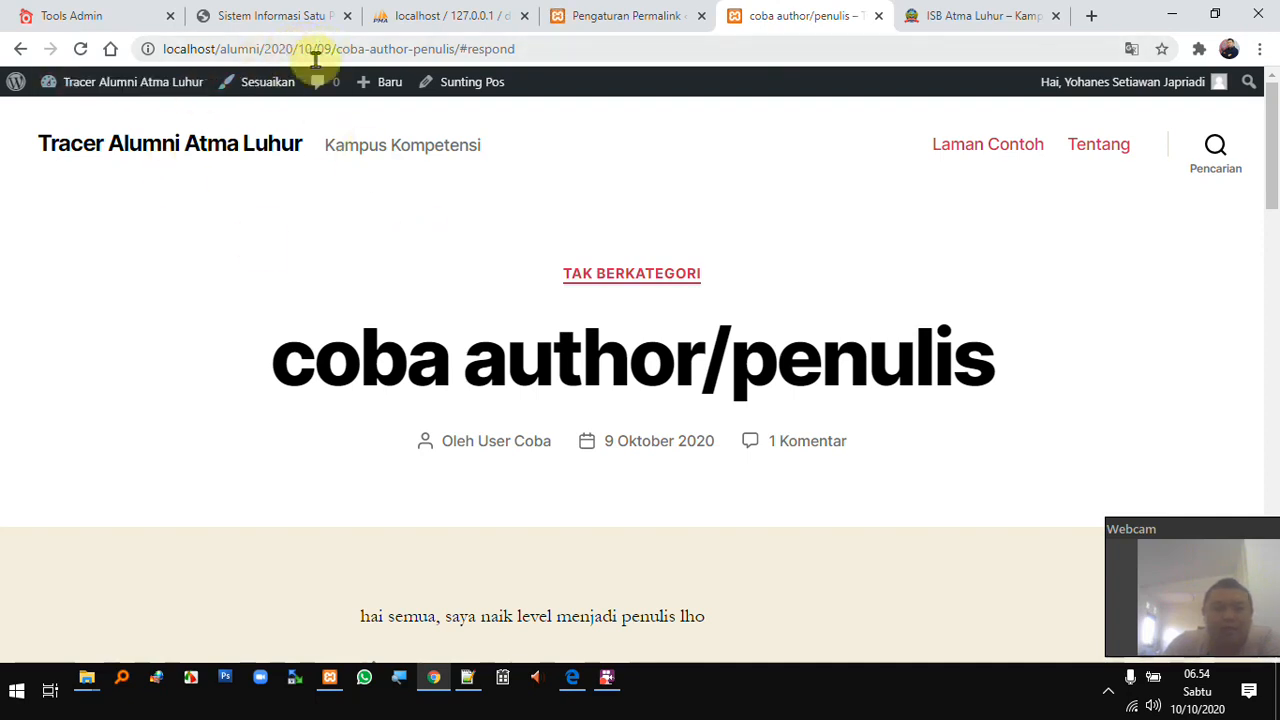
double_click(324, 49)
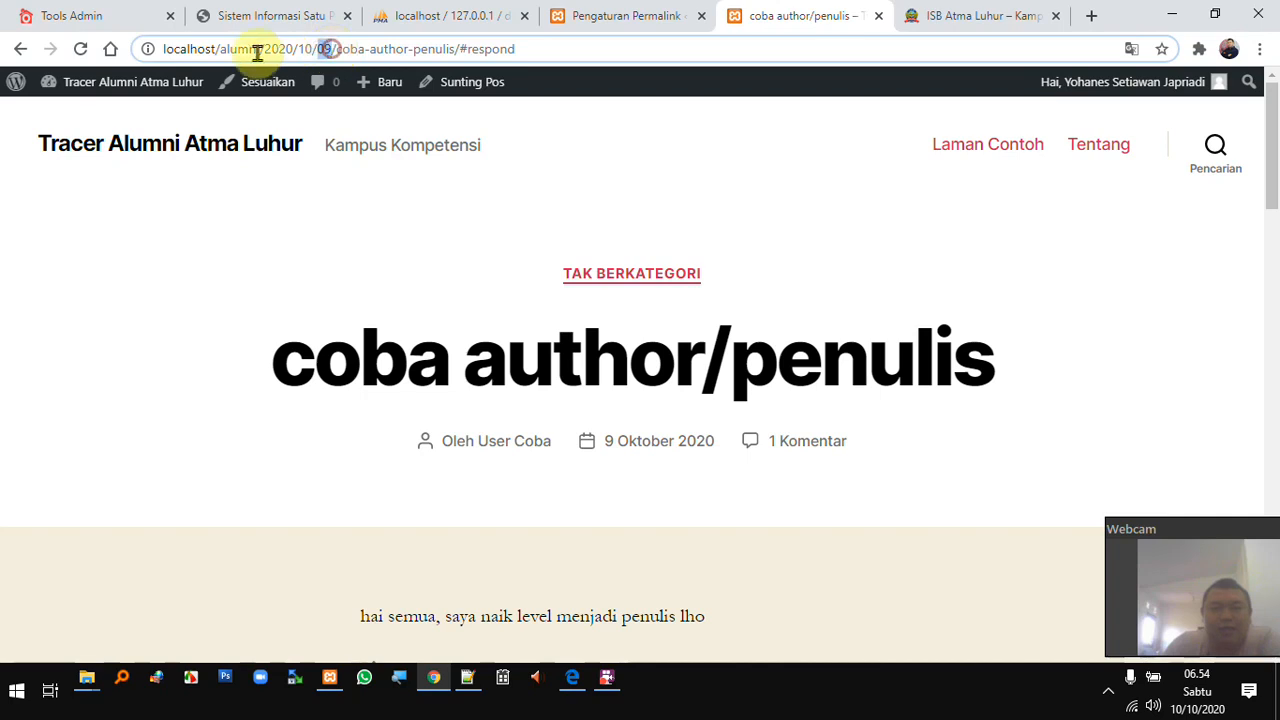
left_click(625, 17)
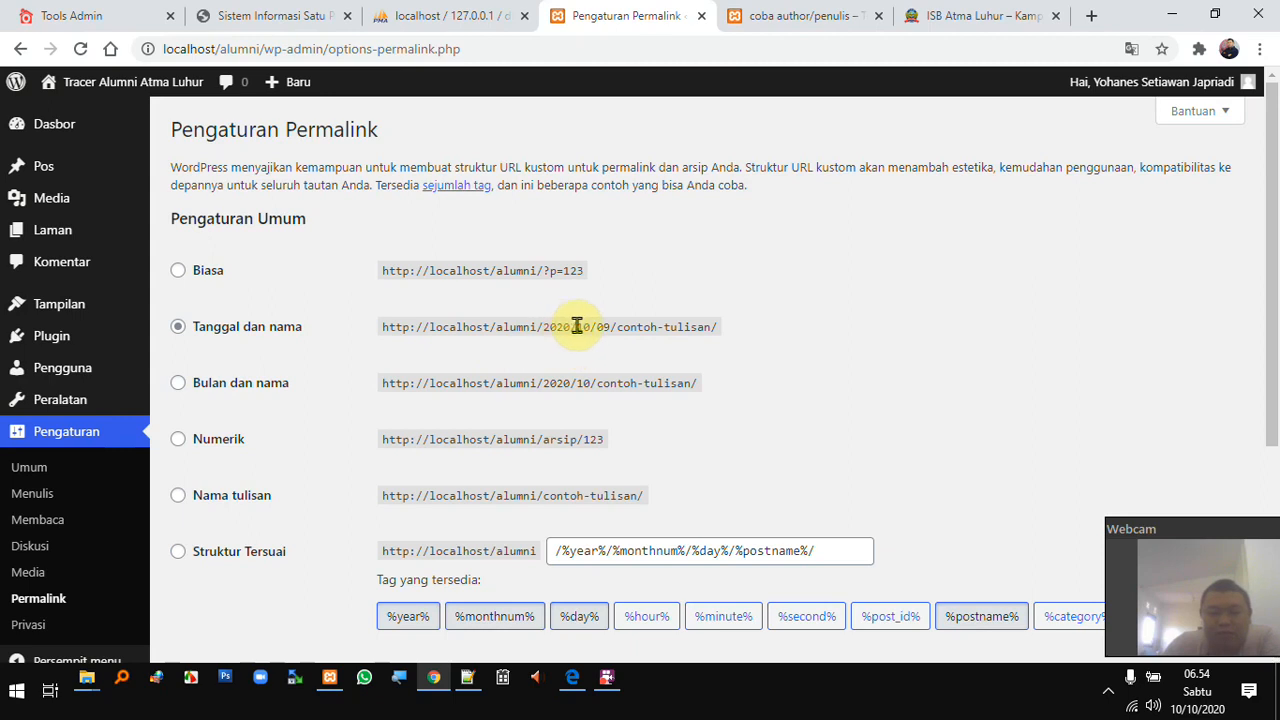
left_click(790, 15)
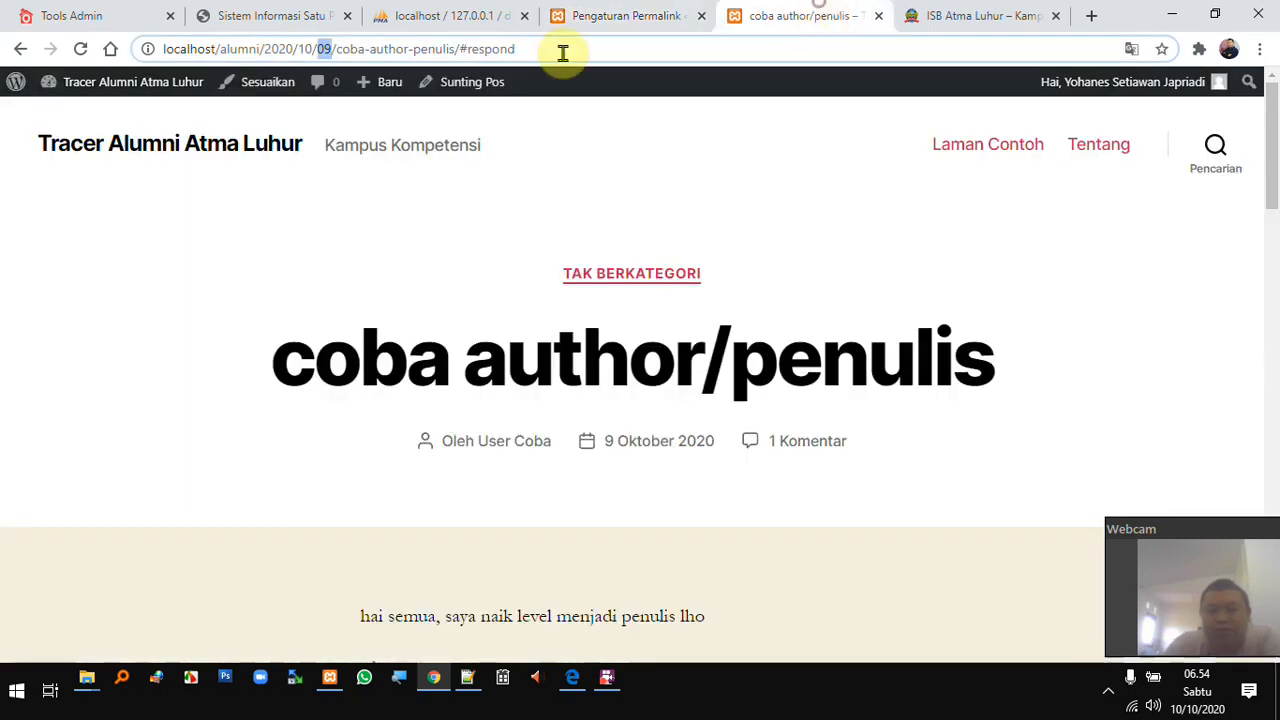
left_click(645, 15)
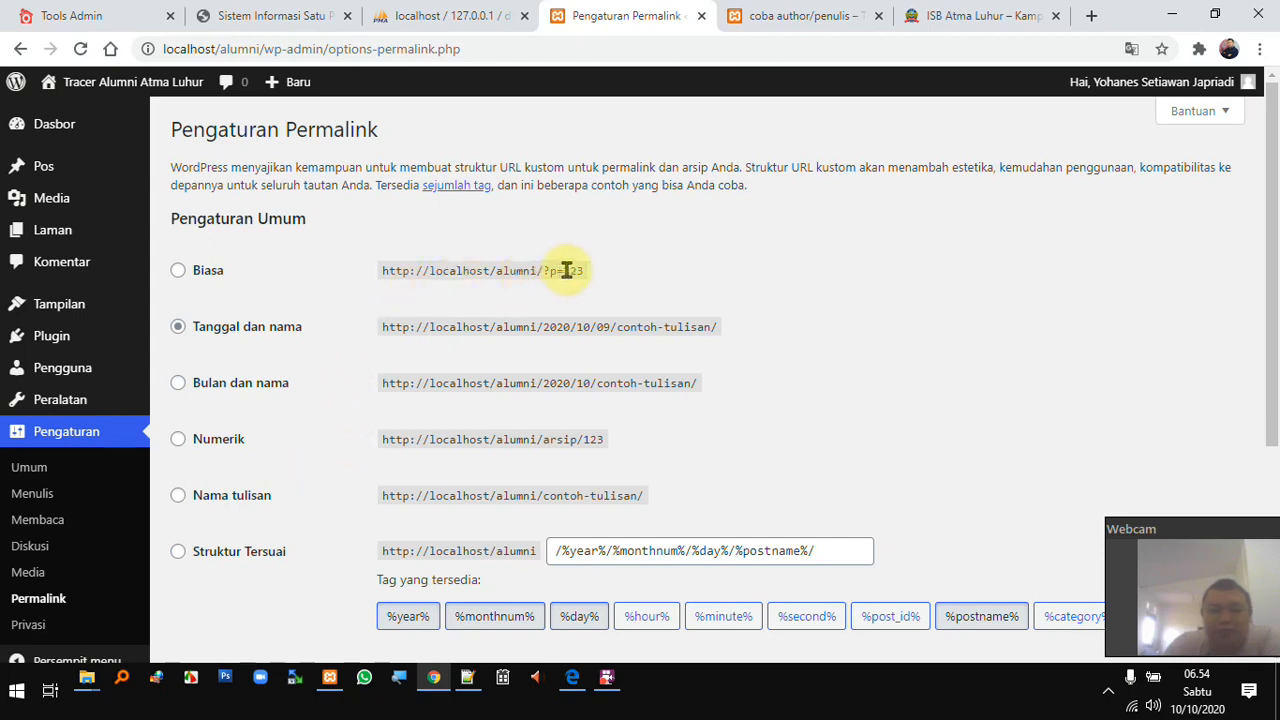
- Select the plain Biasa permalink structure (?p=123) and save the change
left_click(178, 272)
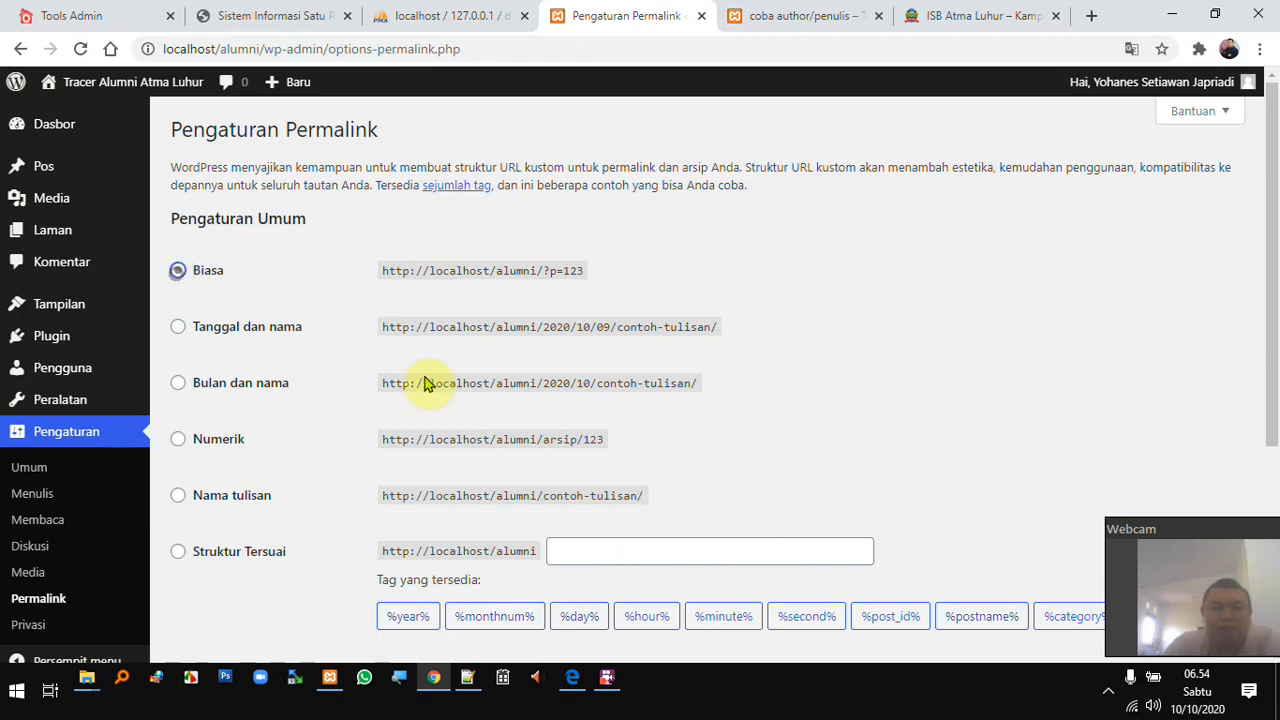
scroll(477, 415, "down", 3)
scroll(333, 472, "down", 1)
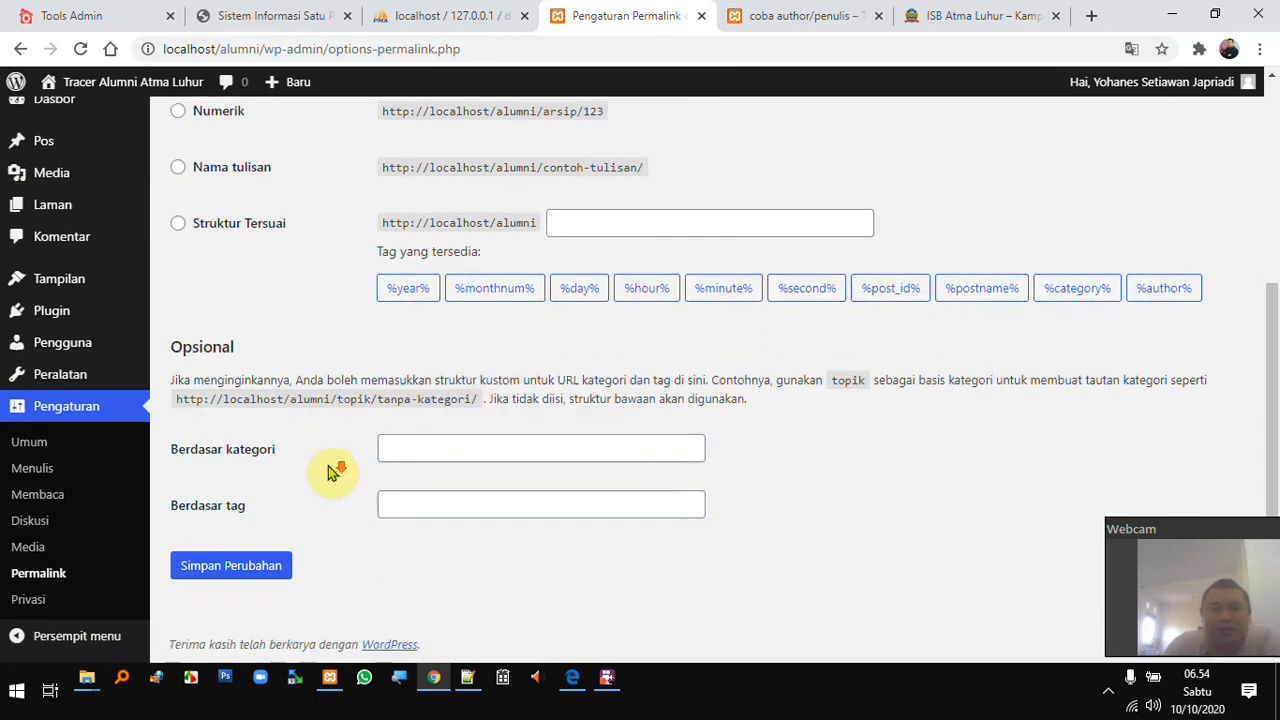
left_click(245, 578)
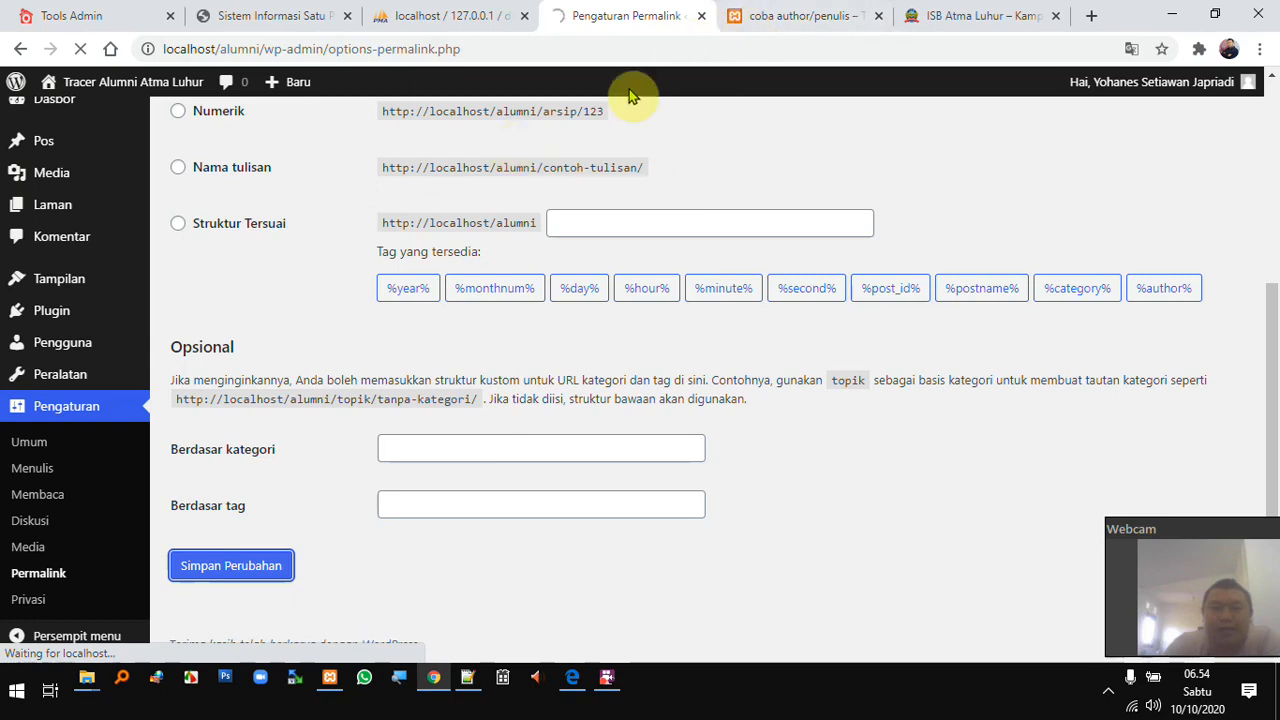
left_click(800, 10)
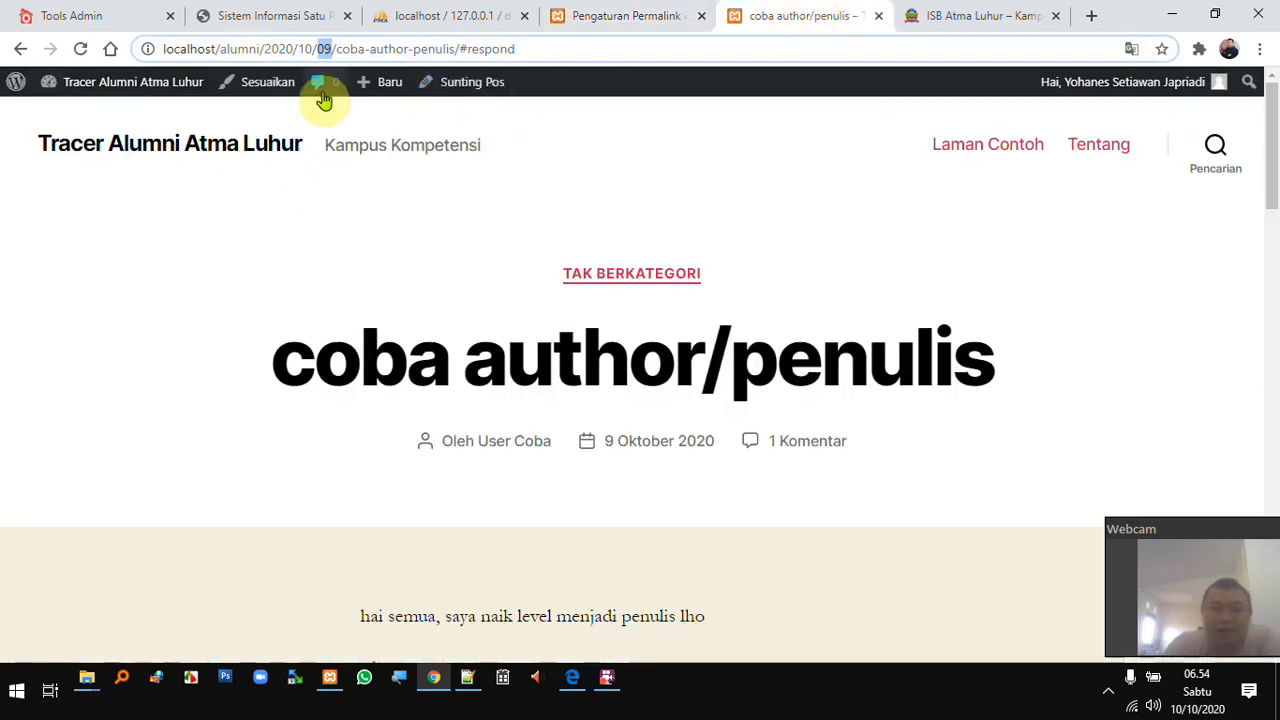
left_click(175, 148)
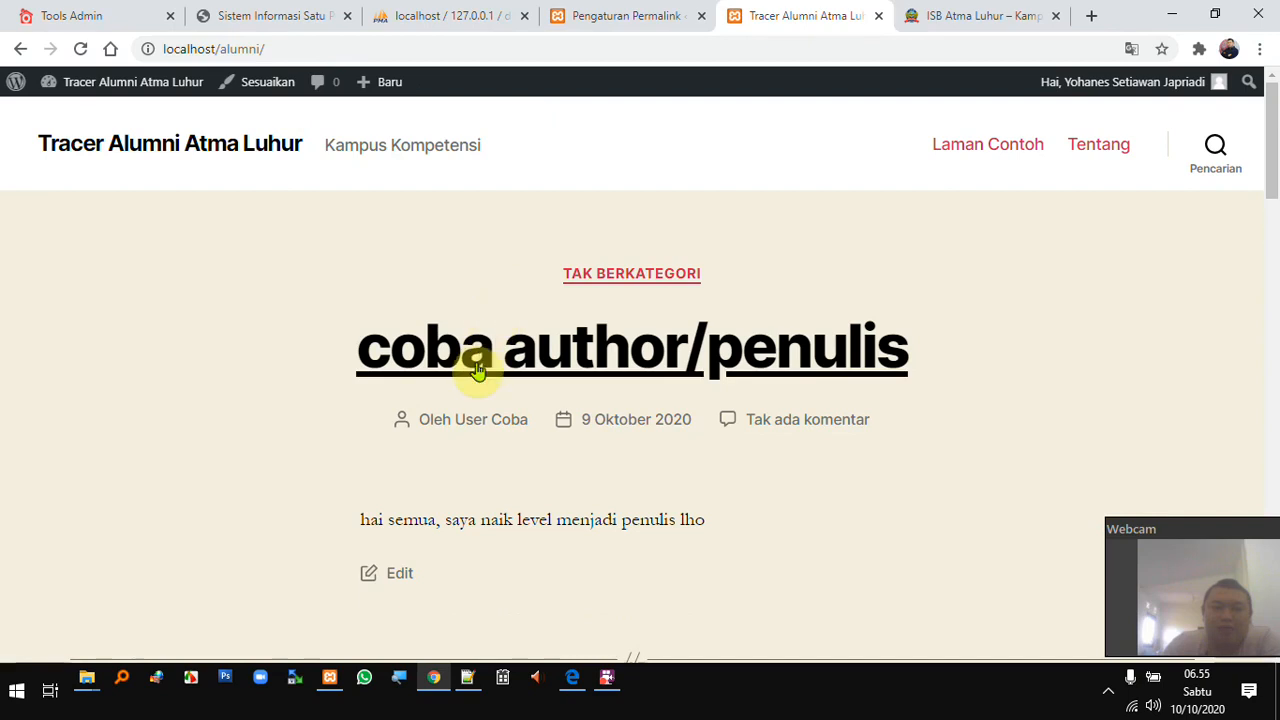
left_click(477, 368)
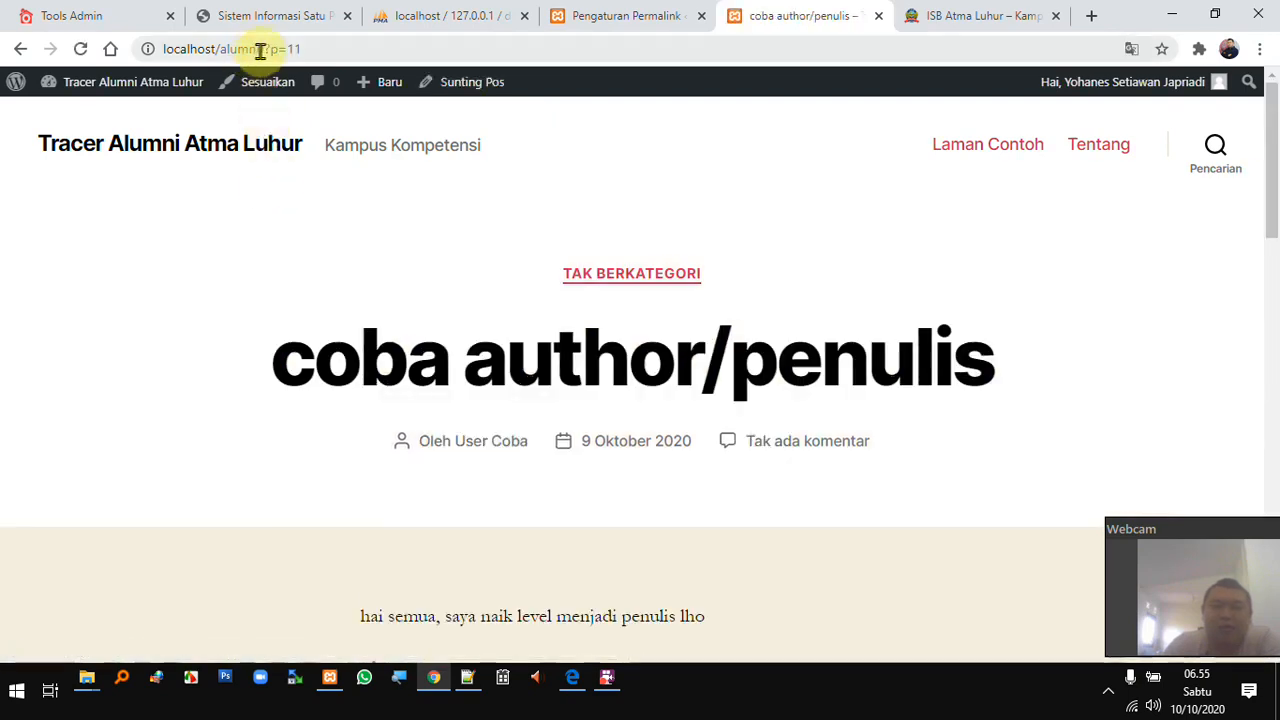
left_click_drag(297, 48, 301, 48)
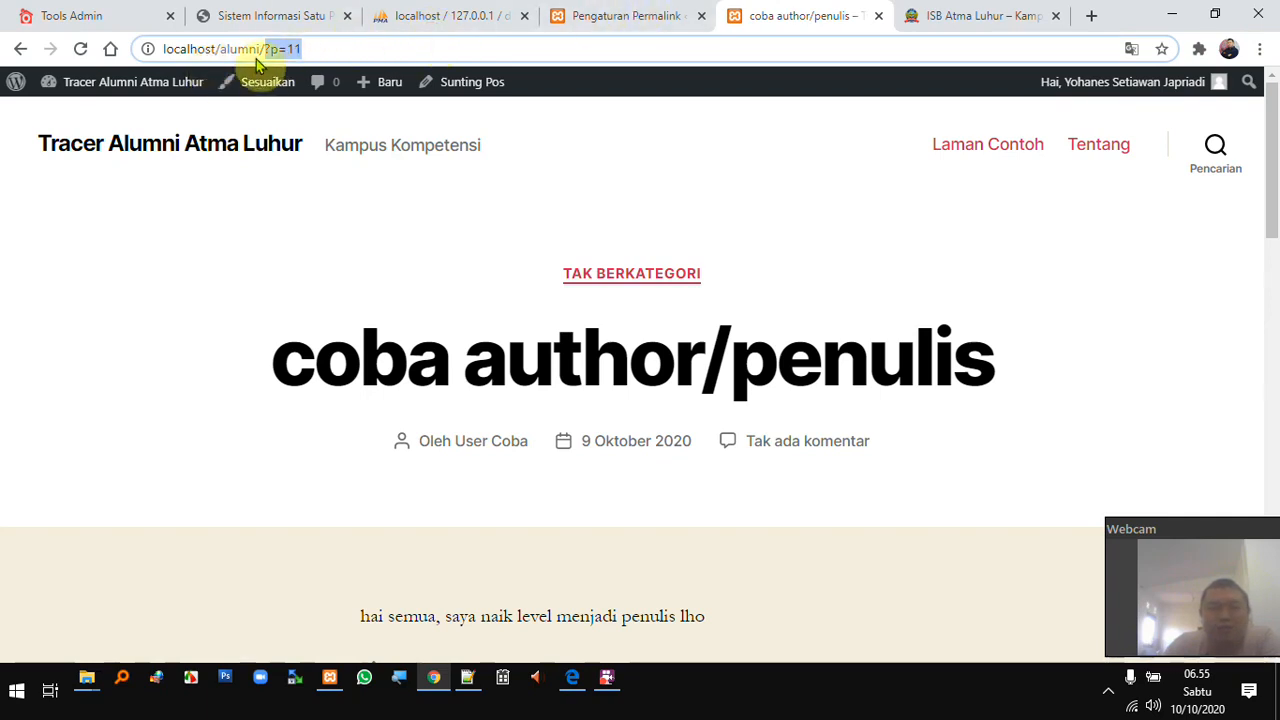
mouse_move(380, 78)
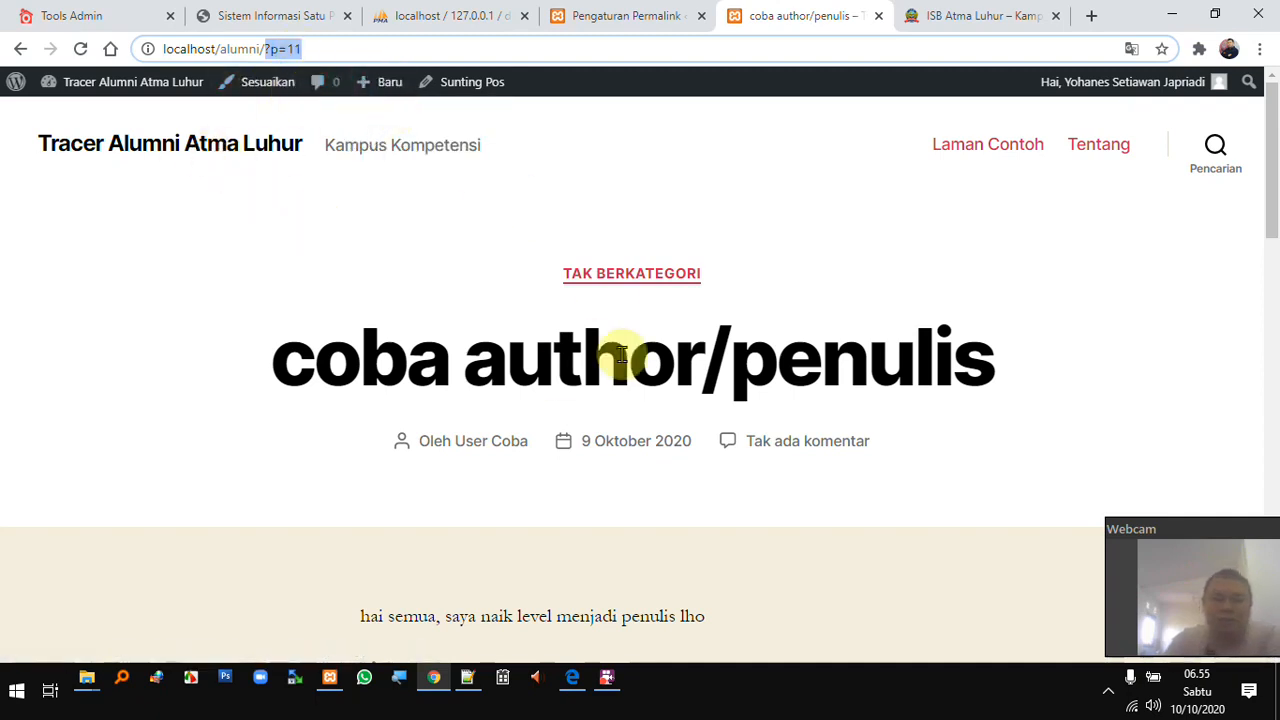
left_click(626, 15)
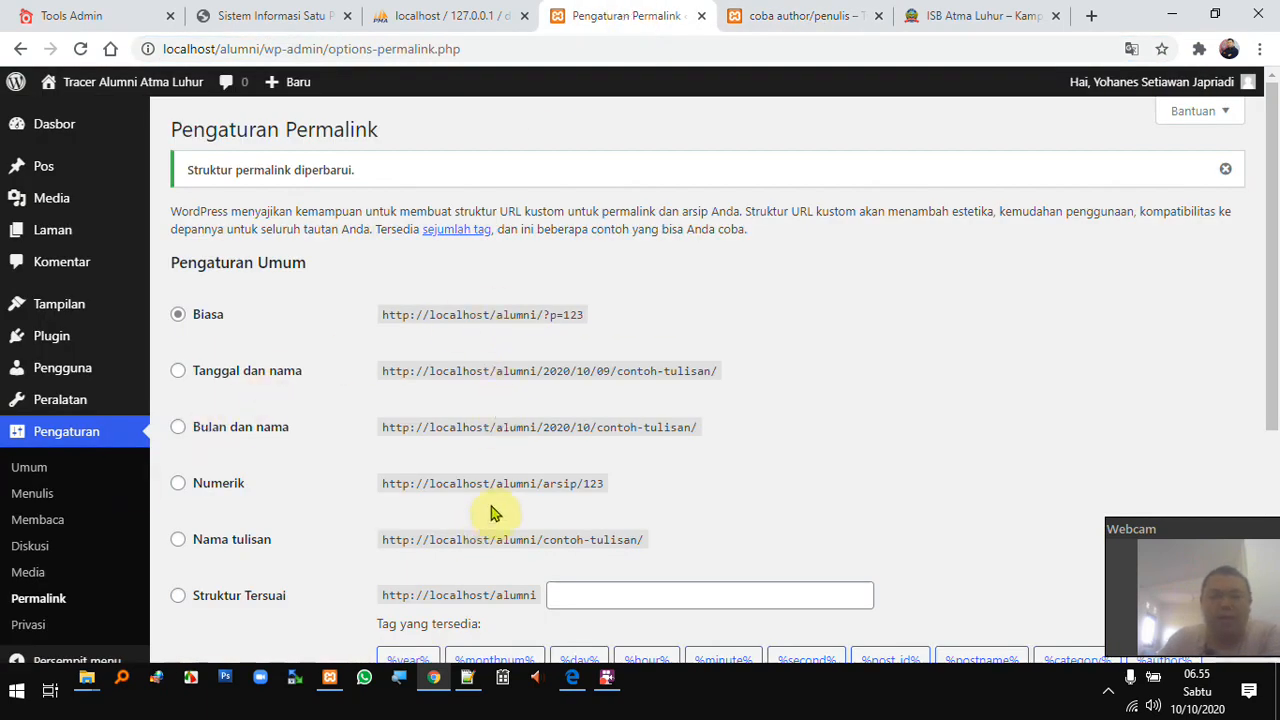
scroll(495, 512, "down", 1)
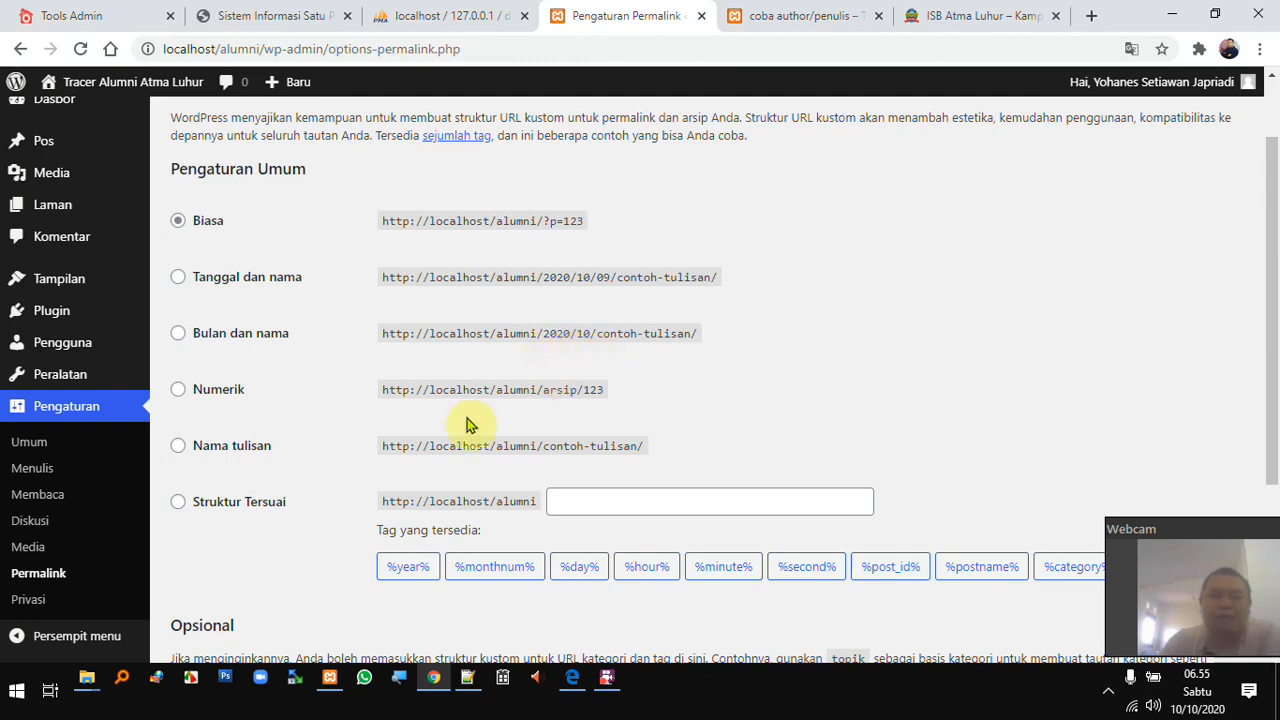
scroll(485, 405, "down", 1)
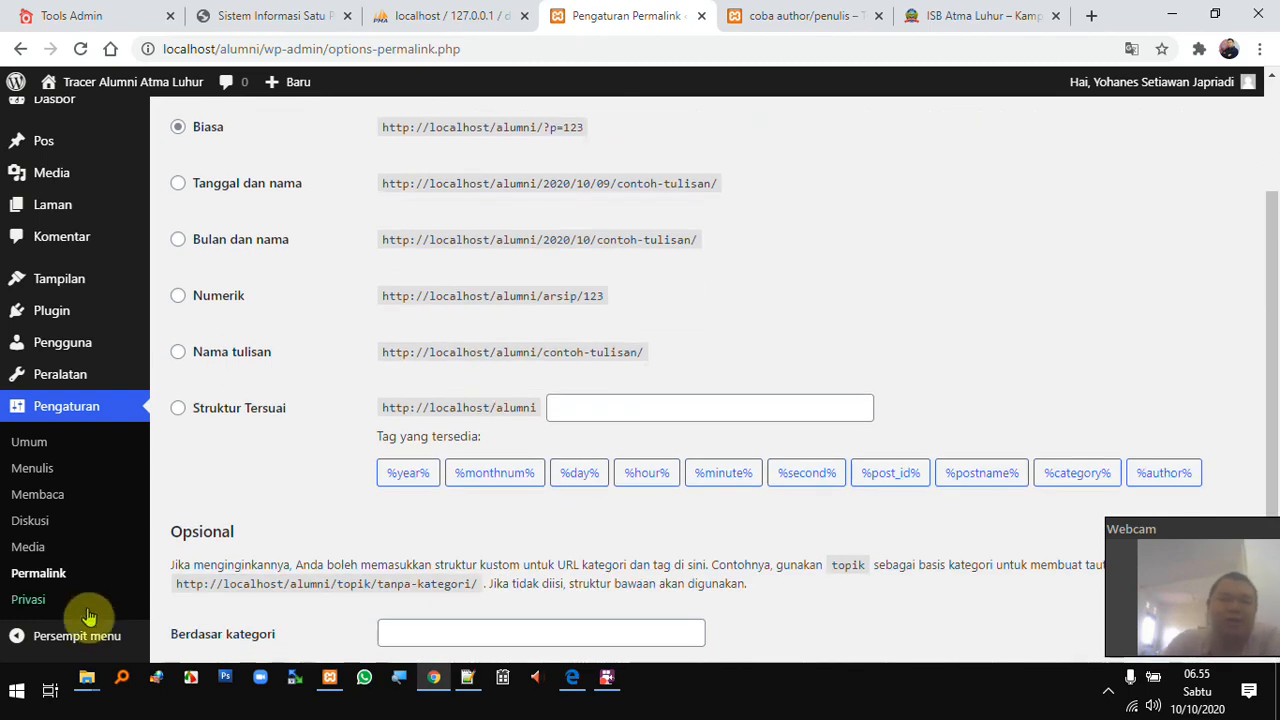
- Open Settings > Privasi and read through the privacy explanation paragraphs
left_click(30, 603)
scroll(395, 470, "down", 1)
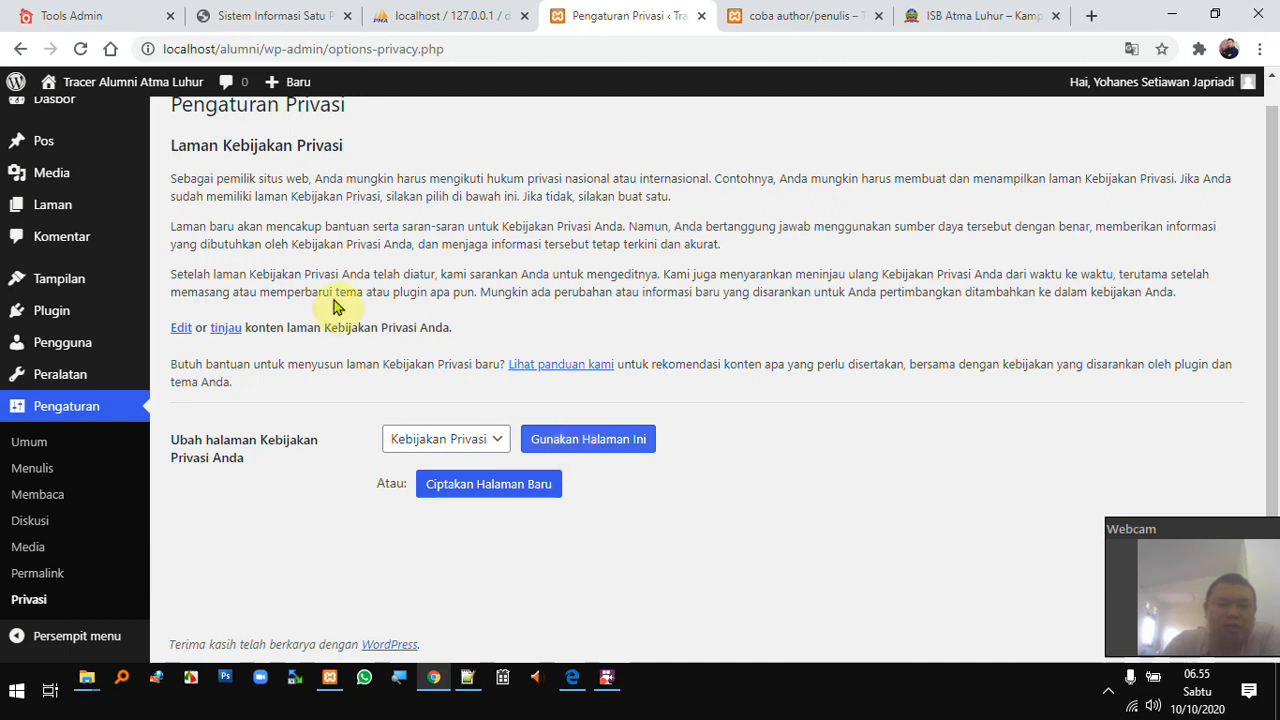
scroll(300, 270, "up", 1)
left_click_drag(203, 205, 826, 220)
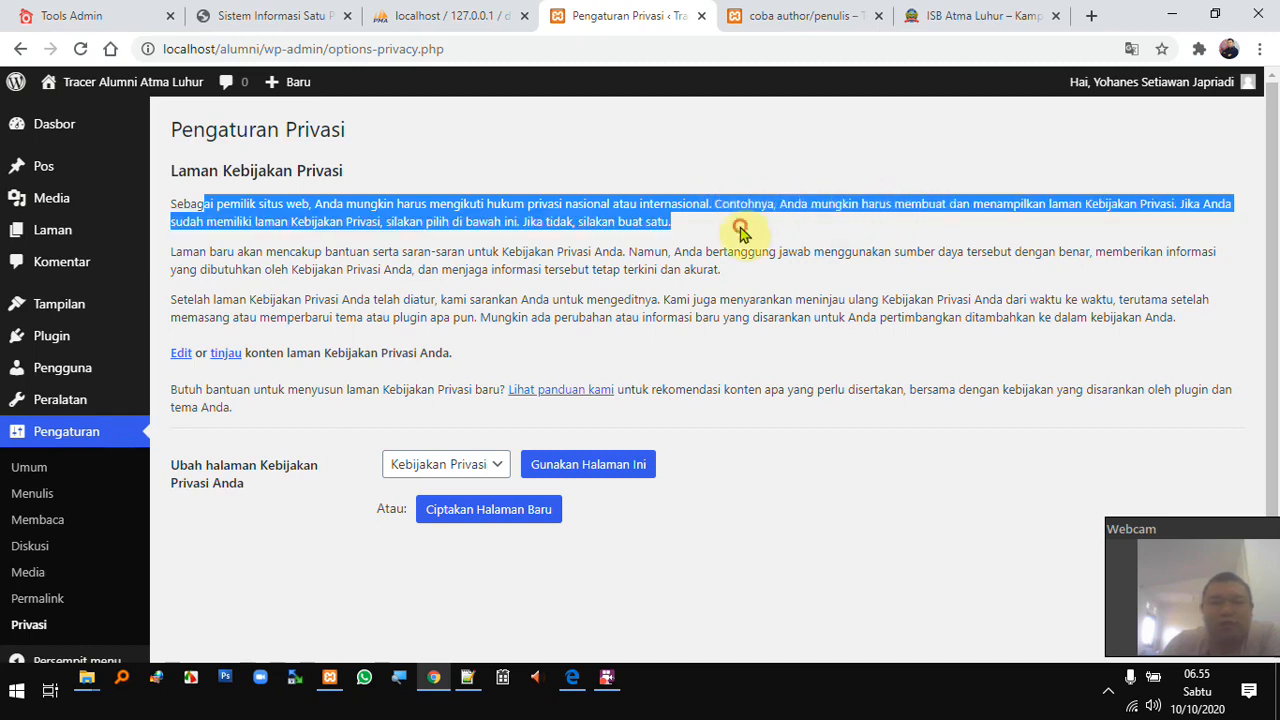
left_click_drag(340, 262, 586, 263)
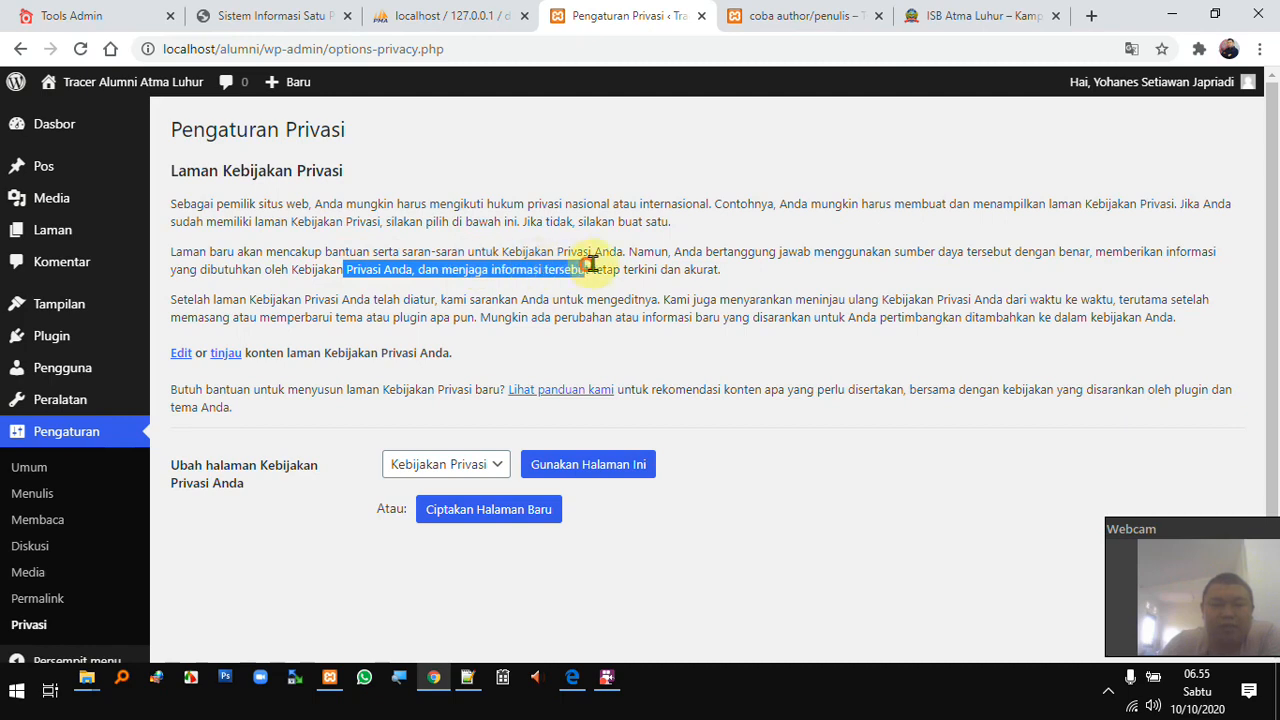
- Open the Kebijakan Privasi page in the block editor
left_click(790, 14)
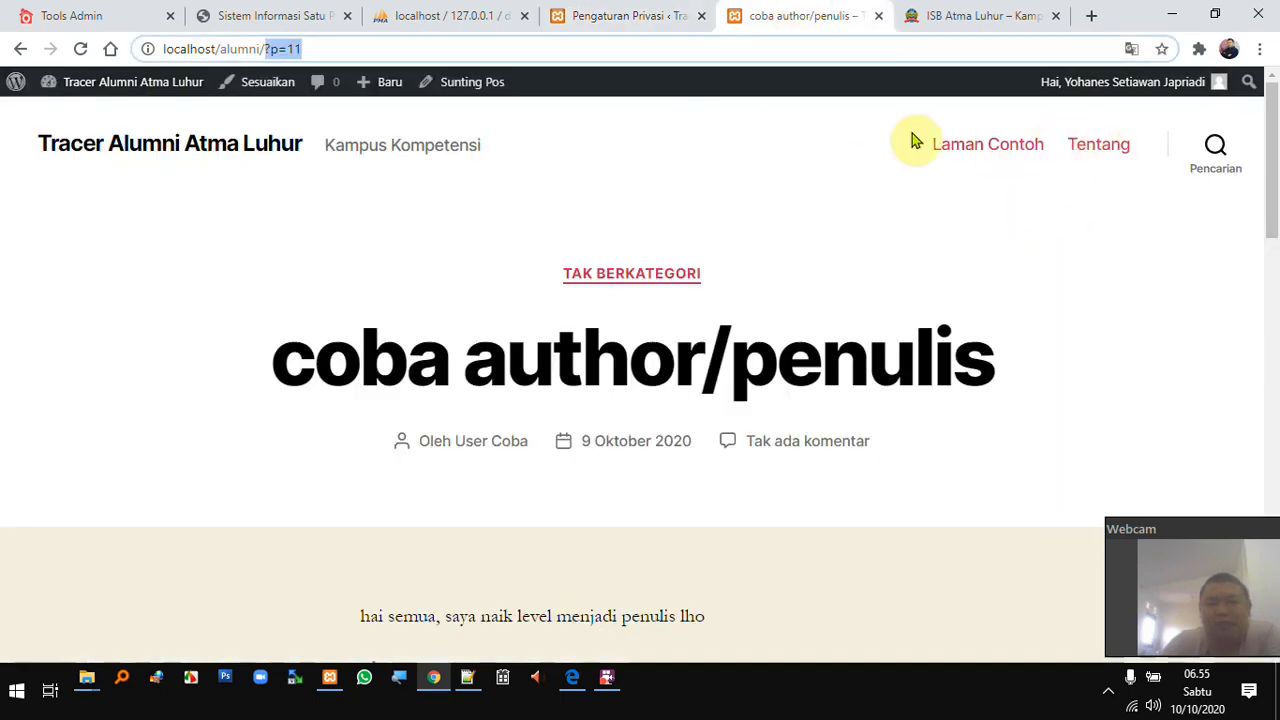
left_click(645, 15)
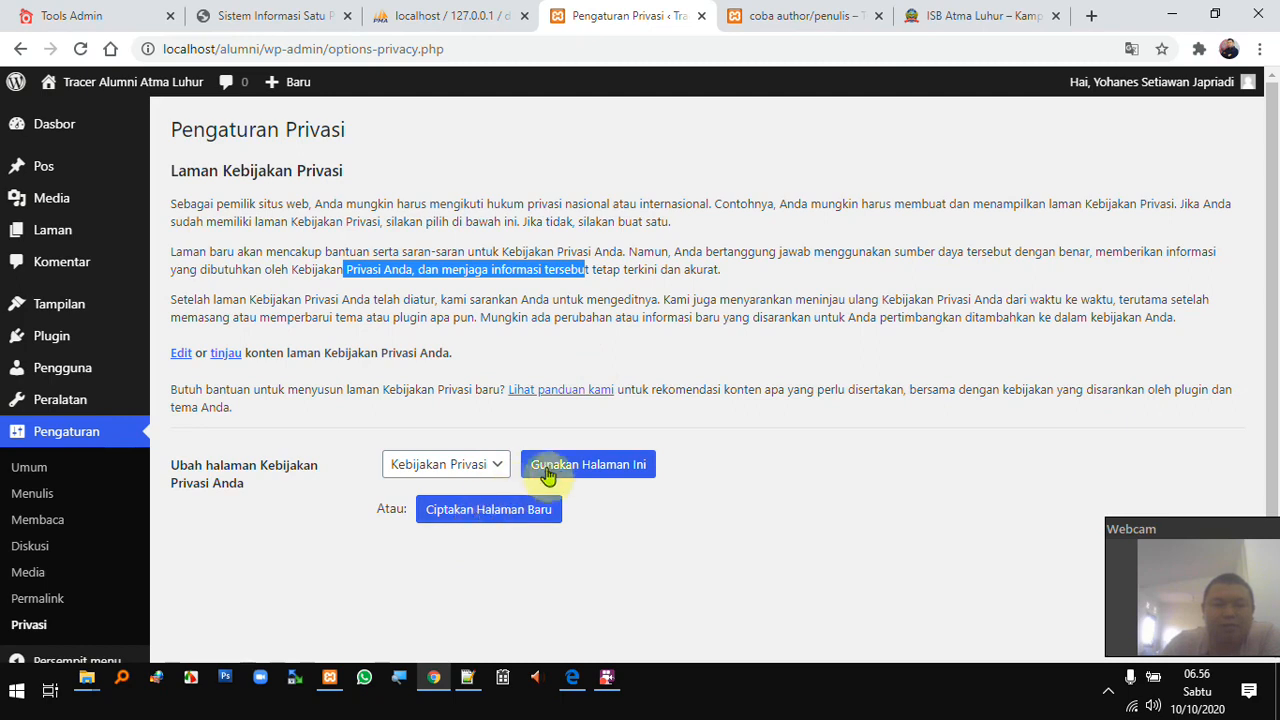
left_click(181, 356)
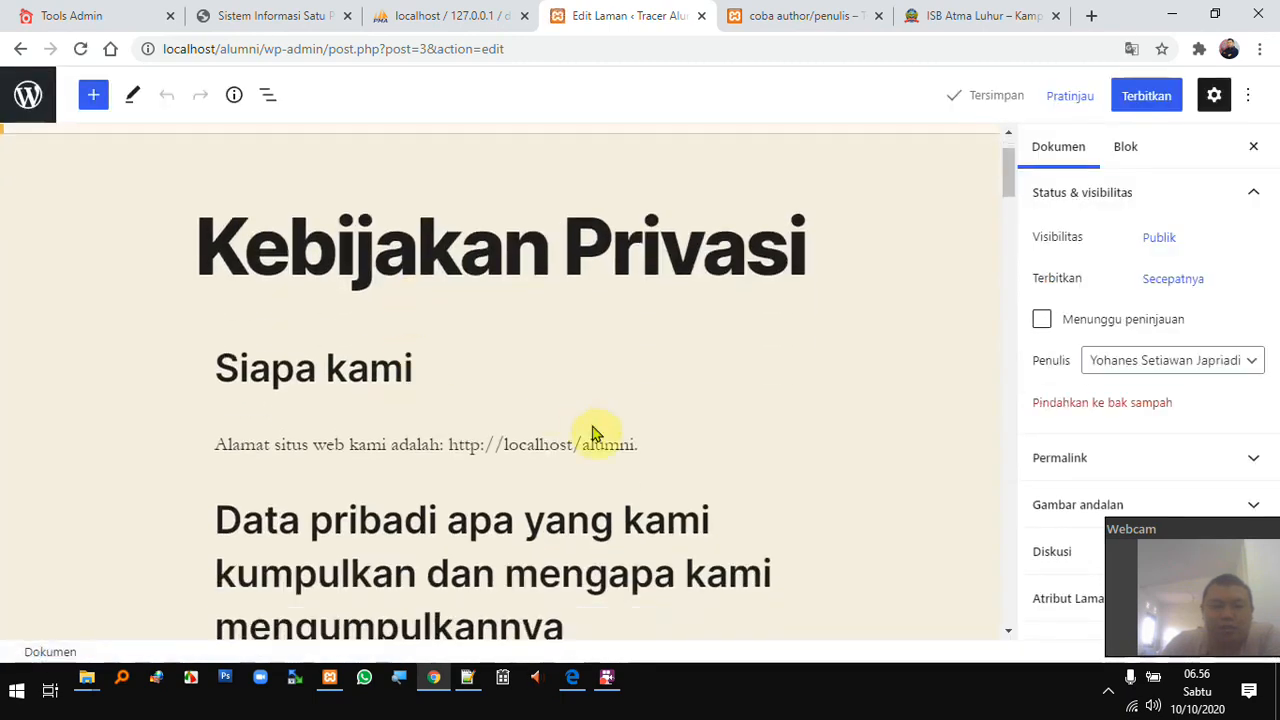
- Scroll down through the Kebijakan Privasi draft's sections and back up to Komentar
scroll(550, 470, "down", 4)
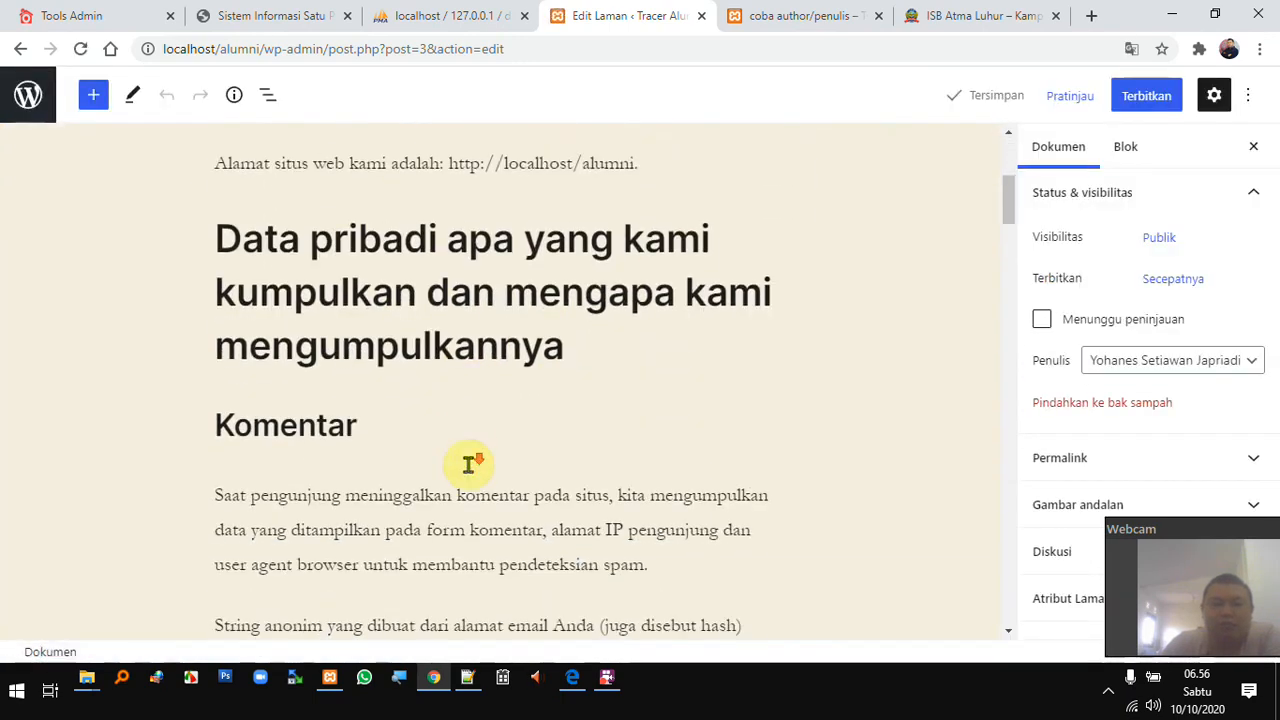
scroll(468, 464, "down", 10)
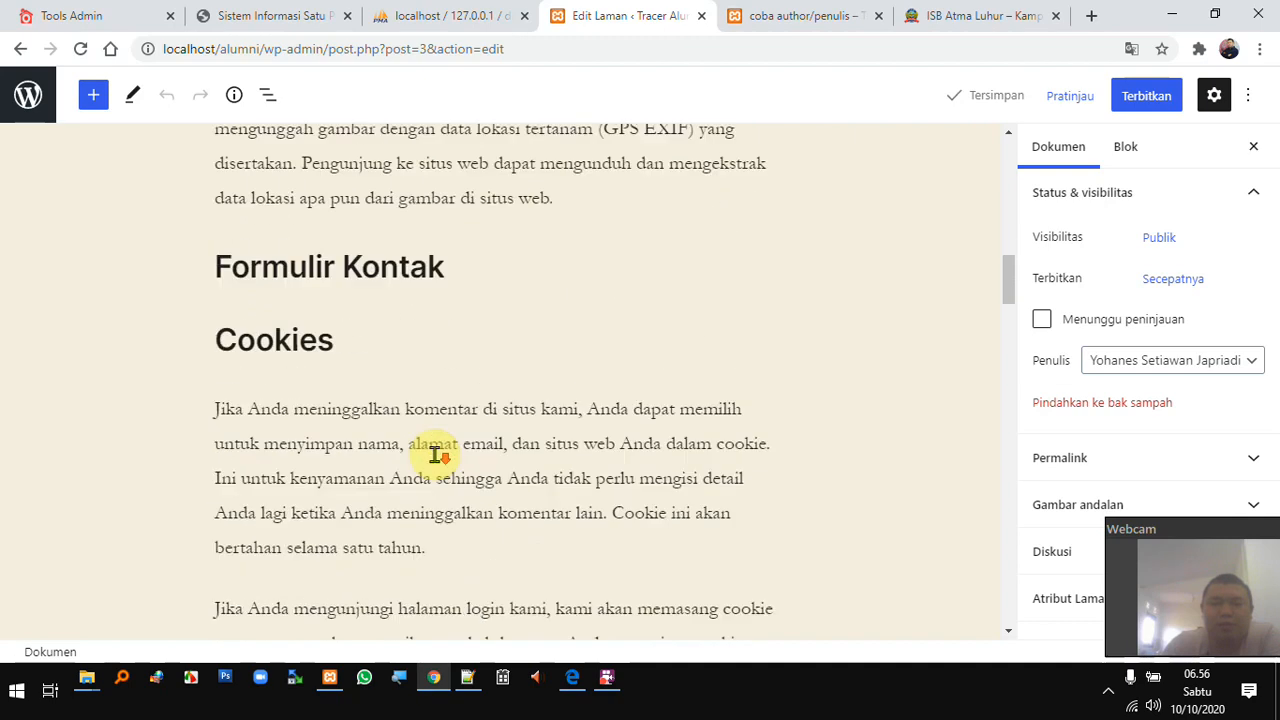
scroll(434, 455, "down", 1)
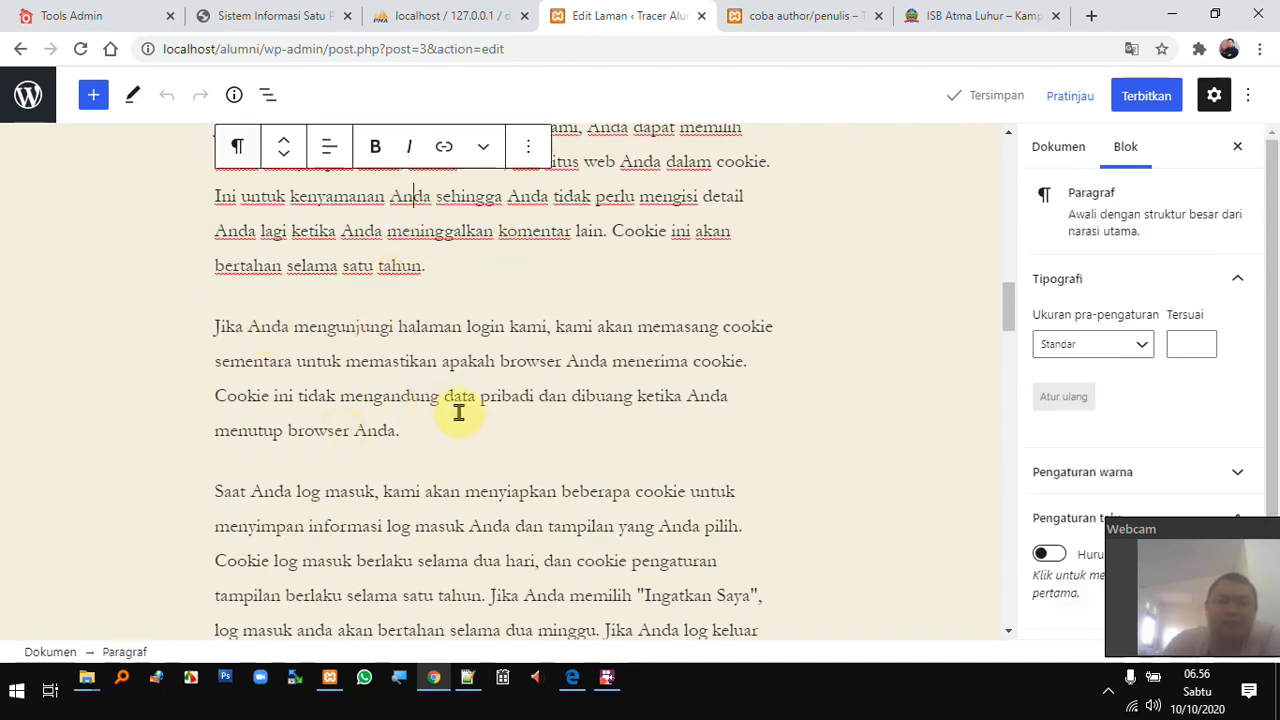
scroll(468, 406, "up", 2)
scroll(470, 405, "up", 8)
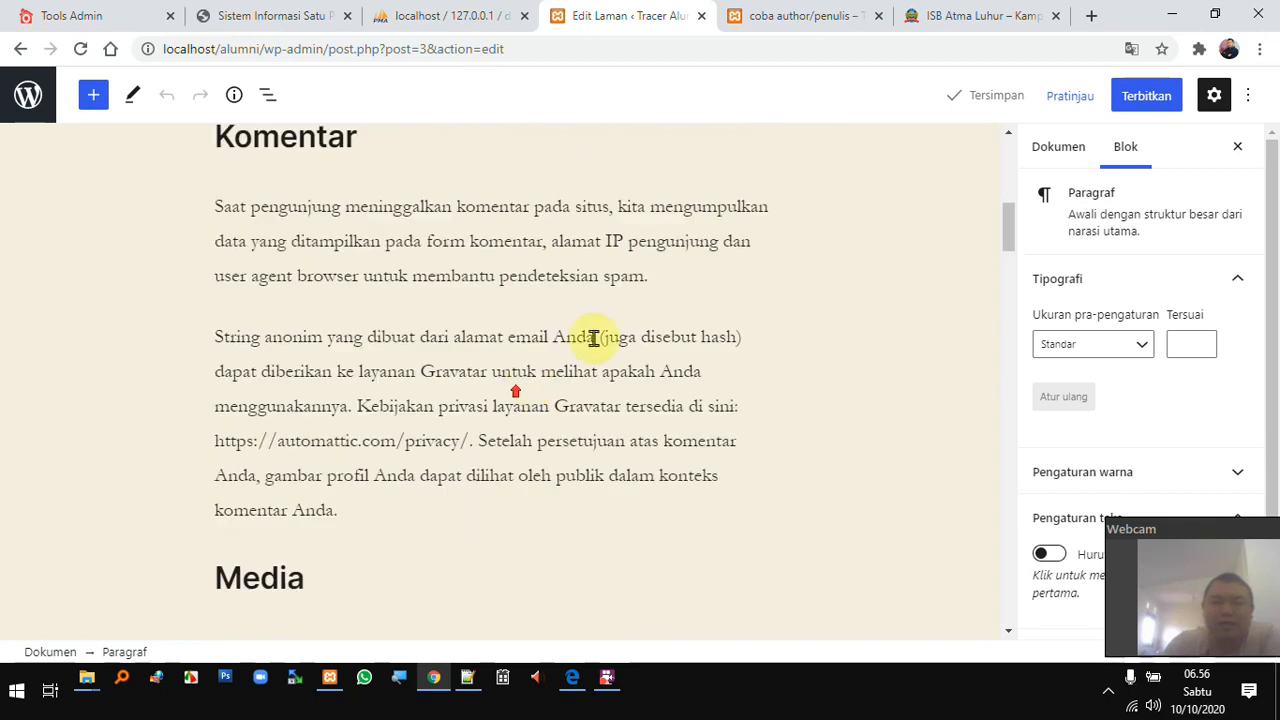
- Select the two paragraphs under Komentar, deselect them, then scroll on to the later sections
left_click_drag(487, 252, 463, 457)
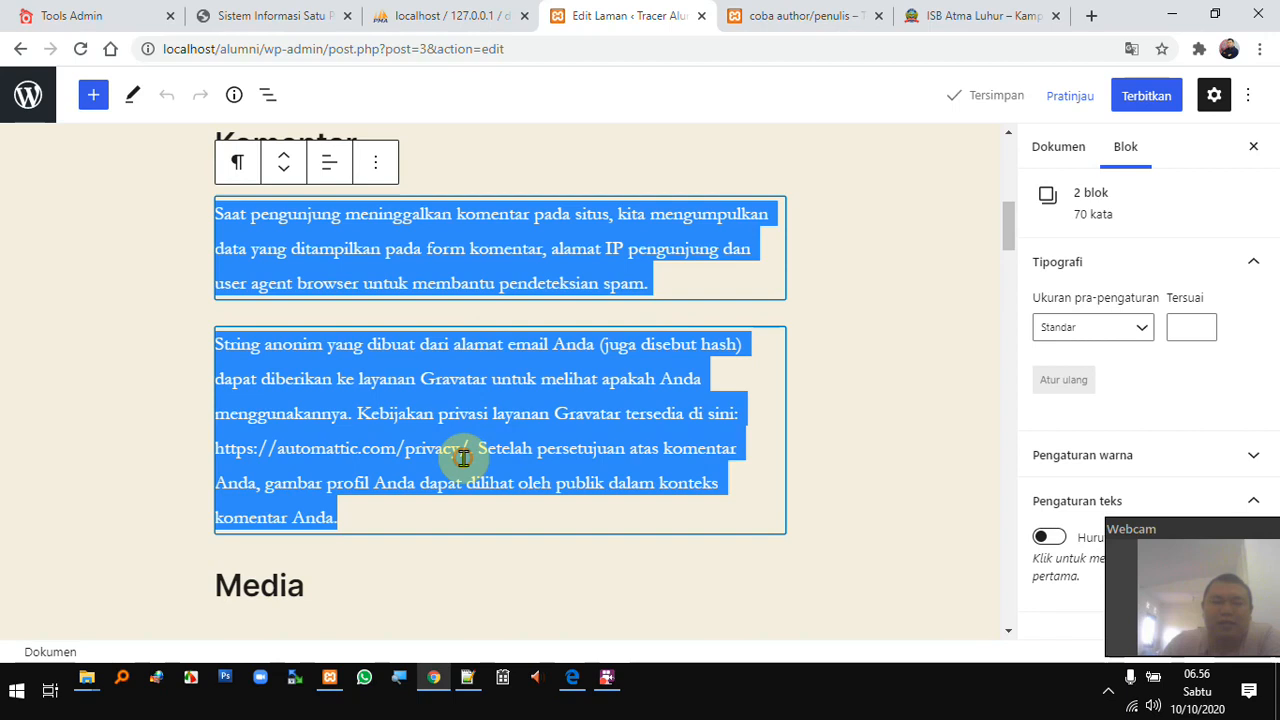
left_click(143, 471)
scroll(465, 468, "down", 12)
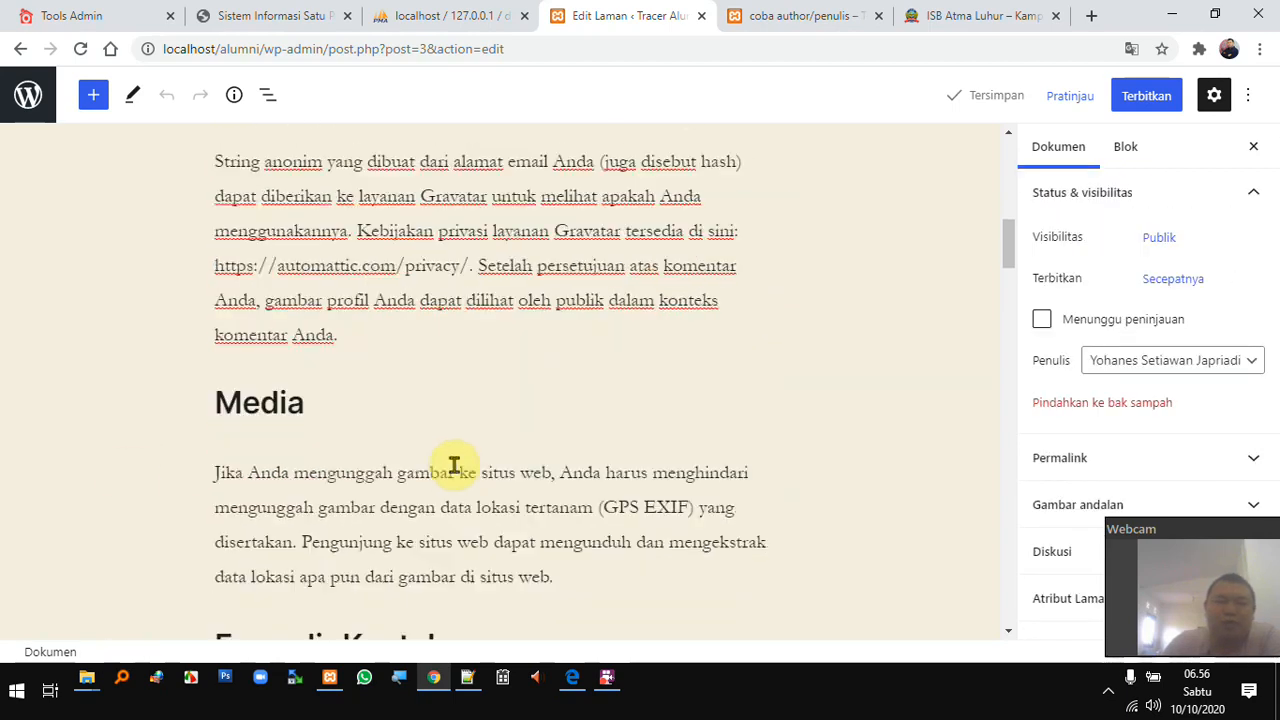
scroll(455, 467, "down", 8)
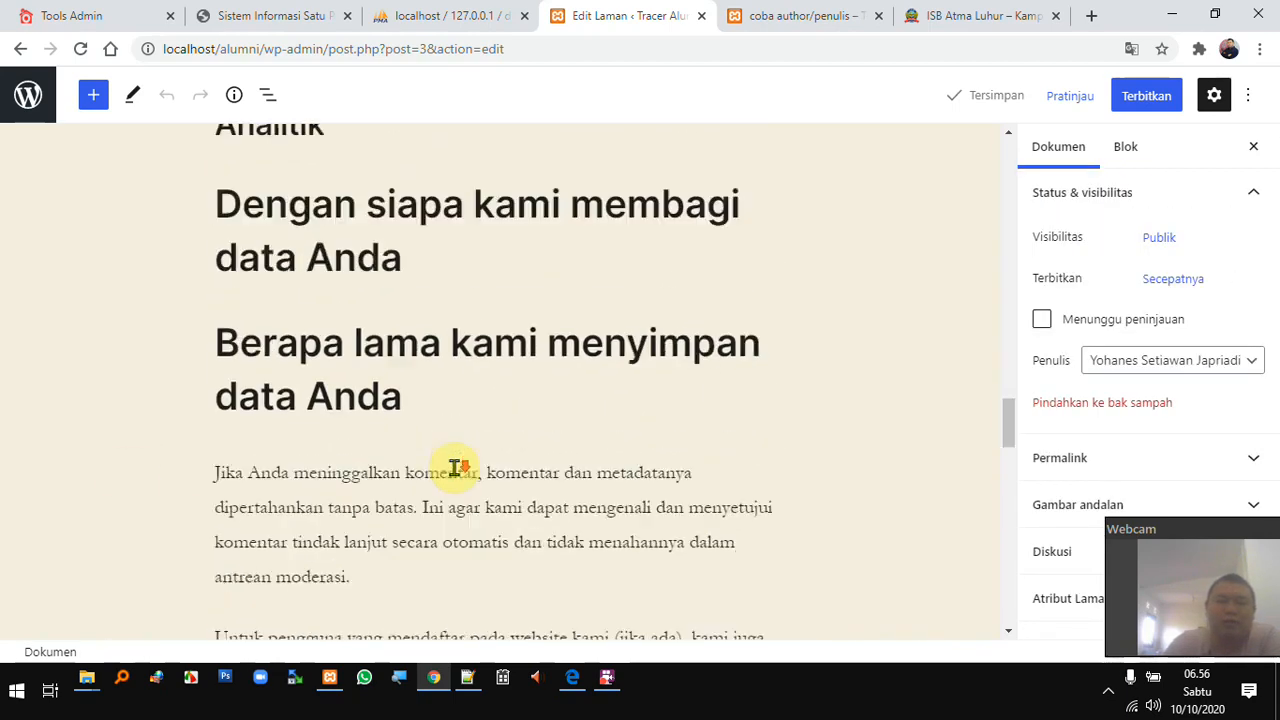